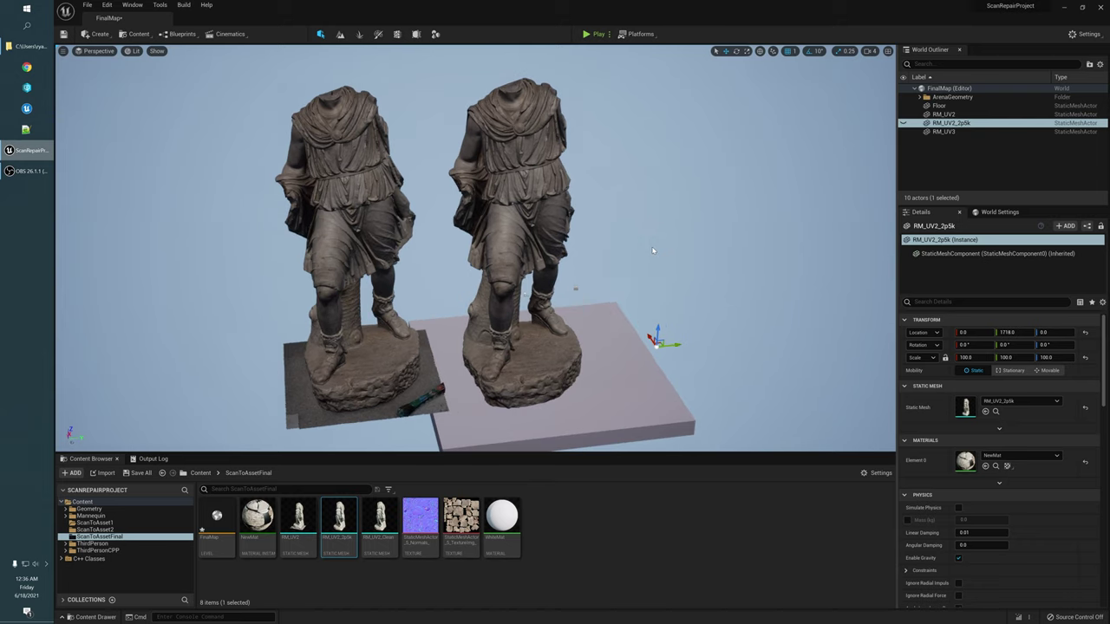
# Step: Examine the two visible statue meshes from several angles to compare the original scan with the cleaned version
pyautogui.keyDown('alt'); pyautogui.moveTo(351, 285); pyautogui.dragTo(342, 277); pyautogui.keyUp('alt')
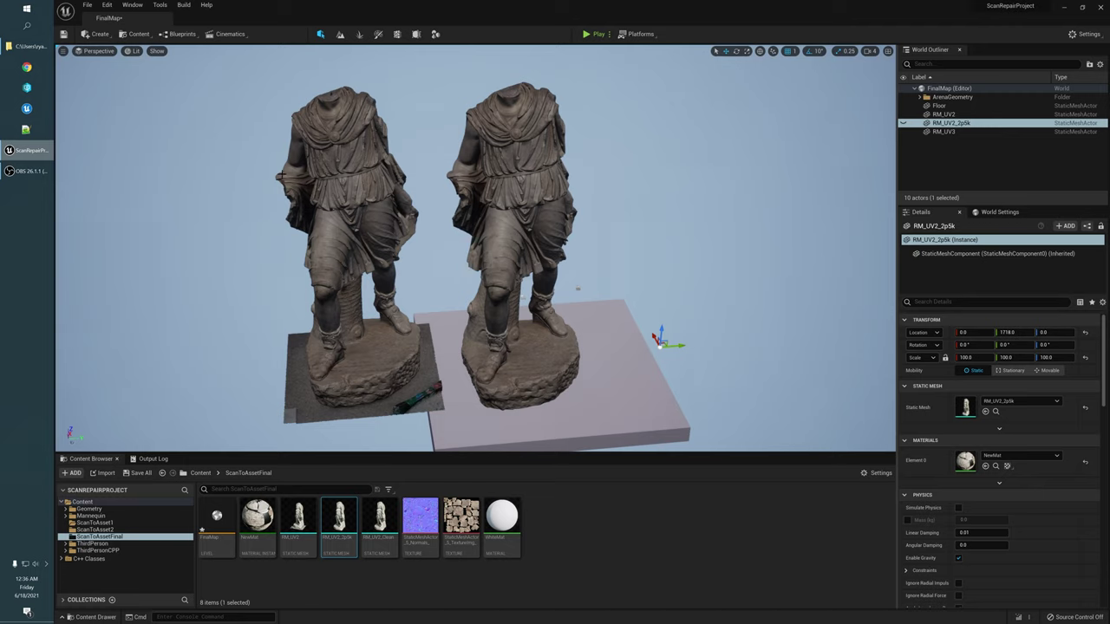
pyautogui.keyDown('alt'); pyautogui.moveTo(627, 190); pyautogui.dragTo(515, 241); pyautogui.keyUp('alt')
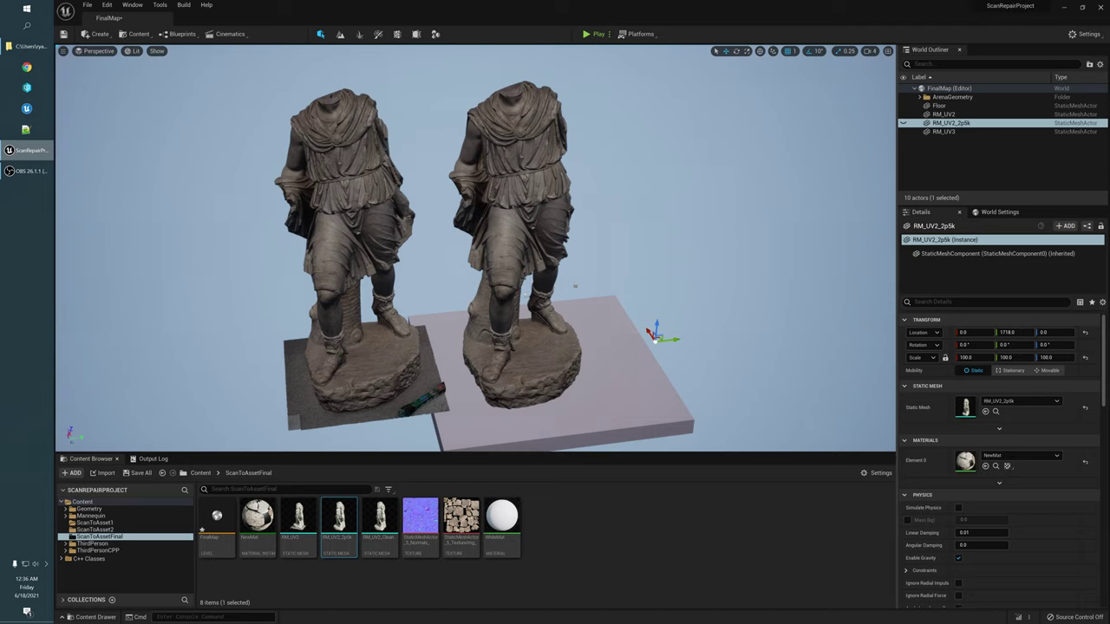
pyautogui.keyDown('alt'); pyautogui.moveTo(443, 413); pyautogui.dragTo(520, 400); pyautogui.keyUp('alt')
pyautogui.keyDown('alt'); pyautogui.moveTo(342, 108); pyautogui.dragTo(342, 132); pyautogui.keyUp('alt')
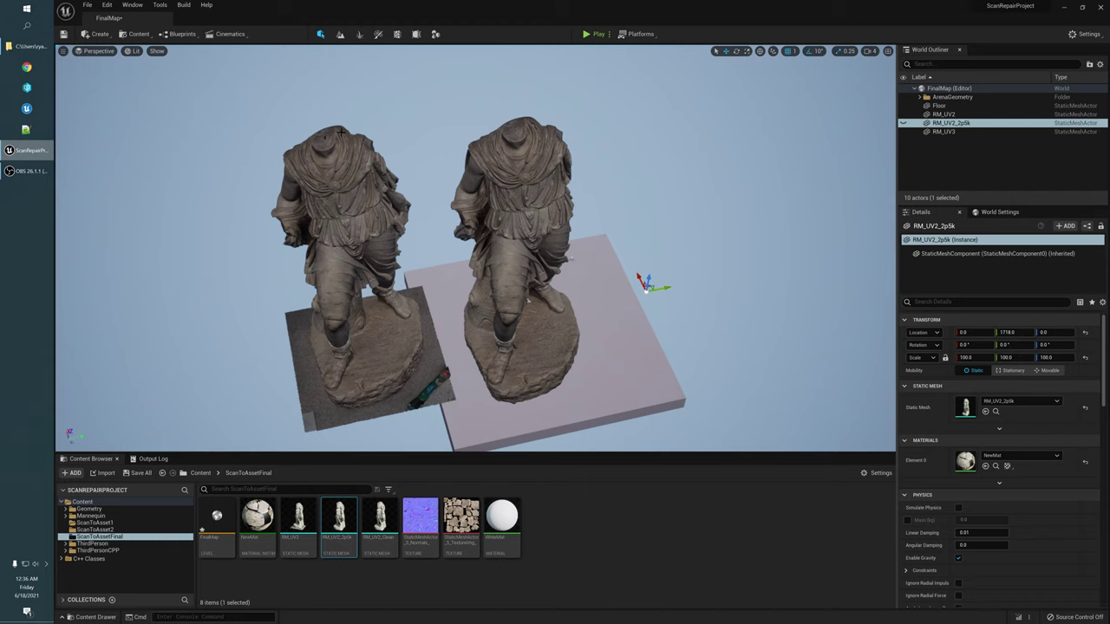
pyautogui.scroll(3, 451, 154)
pyautogui.moveTo(473, 156); pyautogui.dragTo(309, 116, button='middle')
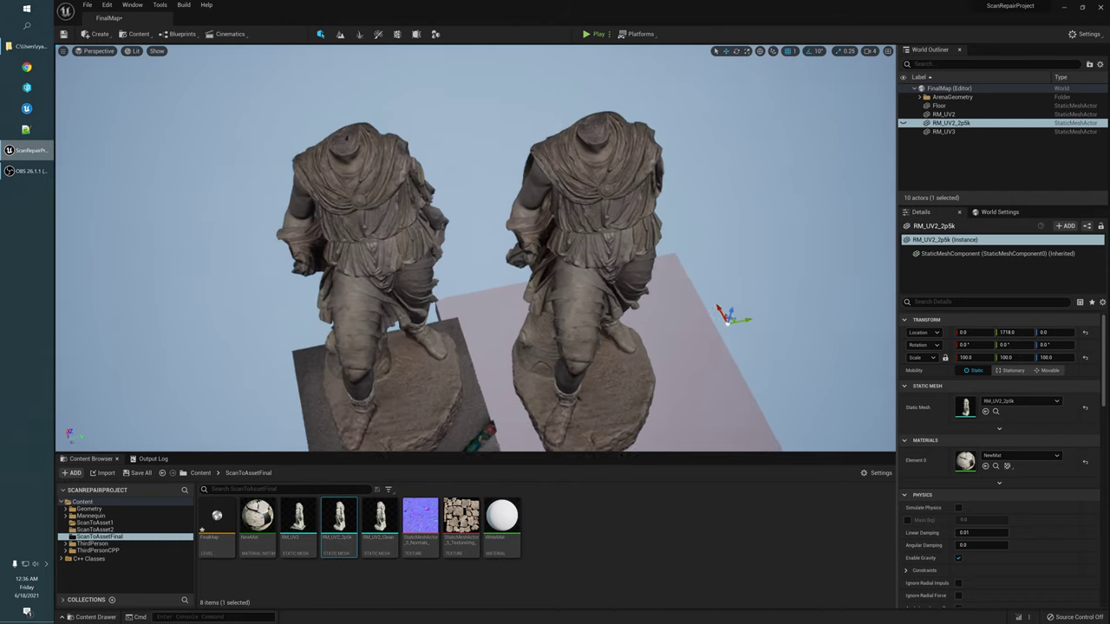
pyautogui.scroll(2, 309, 116)
pyautogui.scroll(-3, 629, 91)
pyautogui.keyDown('alt'); pyautogui.moveTo(629, 92); pyautogui.dragTo(610, 153); pyautogui.keyUp('alt')
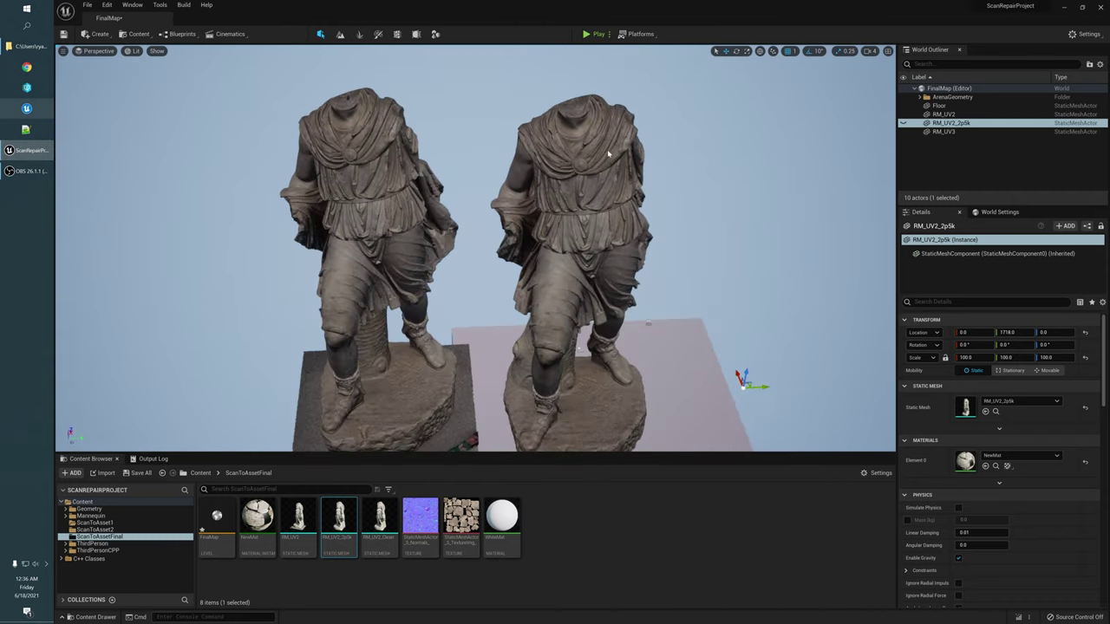
pyautogui.moveTo(610, 153); pyautogui.dragTo(599, 153, button='middle')
pyautogui.keyDown('alt'); pyautogui.moveTo(599, 154); pyautogui.dragTo(593, 134); pyautogui.keyUp('alt')
pyautogui.moveTo(594, 134); pyautogui.dragTo(616, 130, button='middle')
pyautogui.moveTo(572, 147)
pyautogui.keyDown('alt'); pyautogui.mouseDown()
pyautogui.moveTo(598, 130)
pyautogui.moveTo(572, 134)
pyautogui.mouseUp(); pyautogui.keyUp('alt')
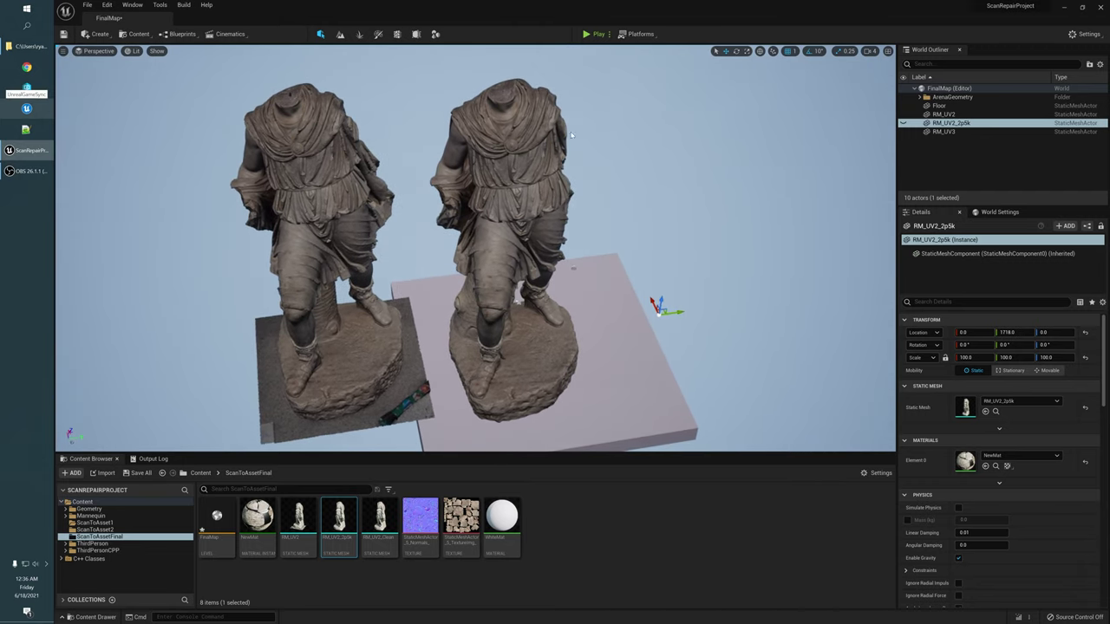
# Step: Show the hidden RM_UV2_2p5k statue and compare it with the other two statues
pyautogui.keyDown('alt'); pyautogui.moveTo(453, 97); pyautogui.dragTo(538, 143); pyautogui.keyUp('alt')
pyautogui.click(904, 124)
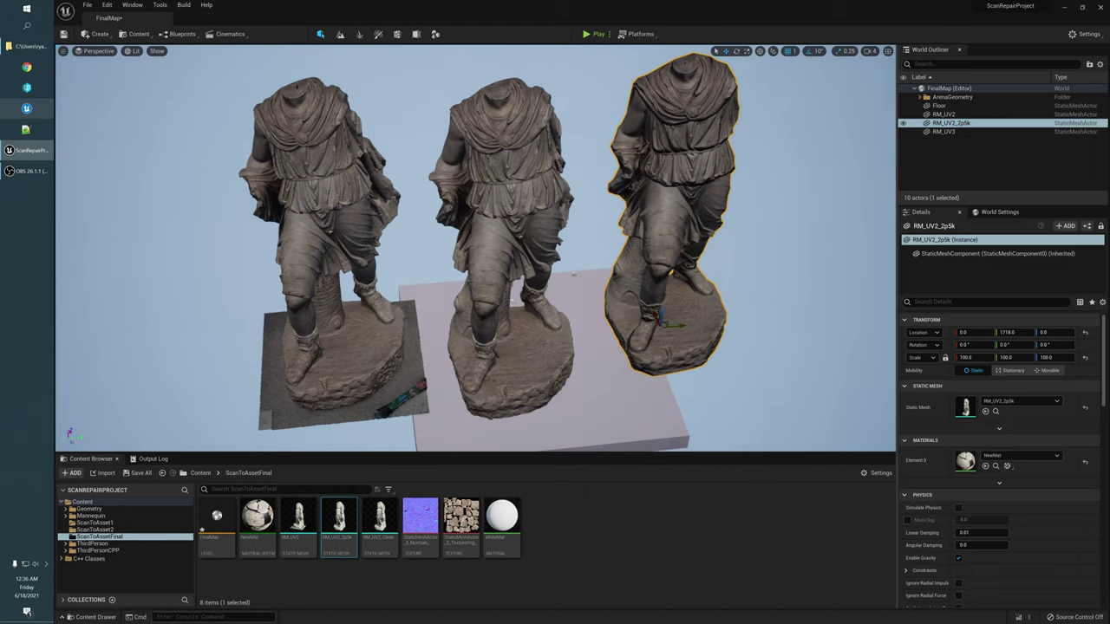
pyautogui.keyDown('alt'); pyautogui.moveTo(698, 156); pyautogui.dragTo(669, 139); pyautogui.keyUp('alt')
# Step: Delete the RM_UV3 statue with the square ground patch from the level
pyautogui.click(455, 187)
pyautogui.click(296, 216)
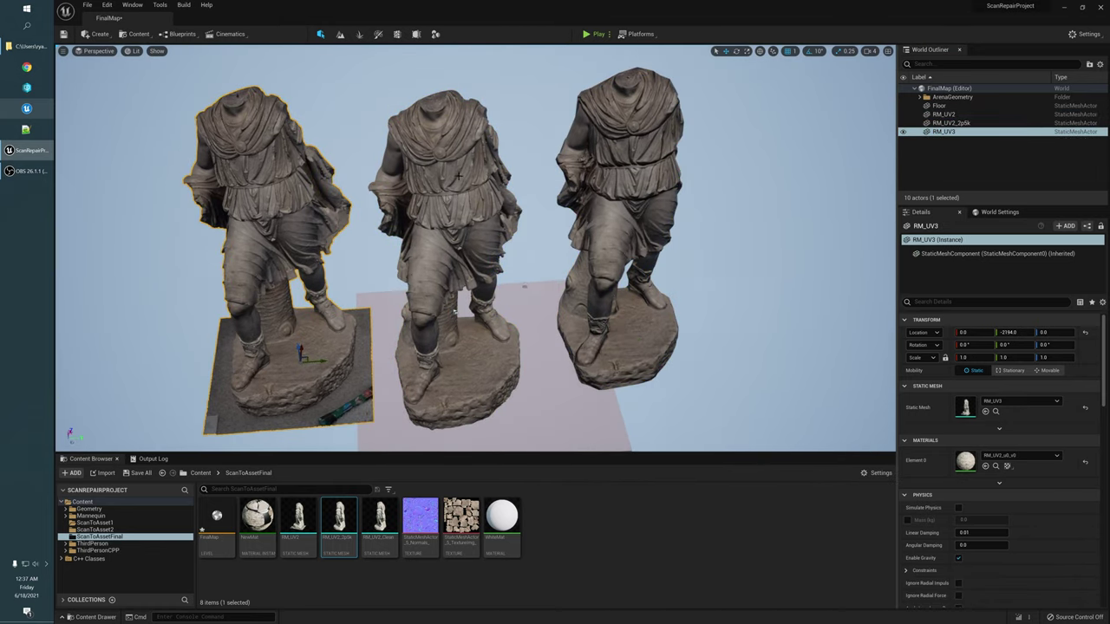
pyautogui.press('Delete')
# Step: Delete the RM_UV2_2p5k statue, keeping only RM_UV2 beside the floor
pyautogui.click(457, 176)
pyautogui.moveTo(541, 189); pyautogui.dragTo(559, 188, button='right')
pyautogui.press('w')
pyautogui.press('s')
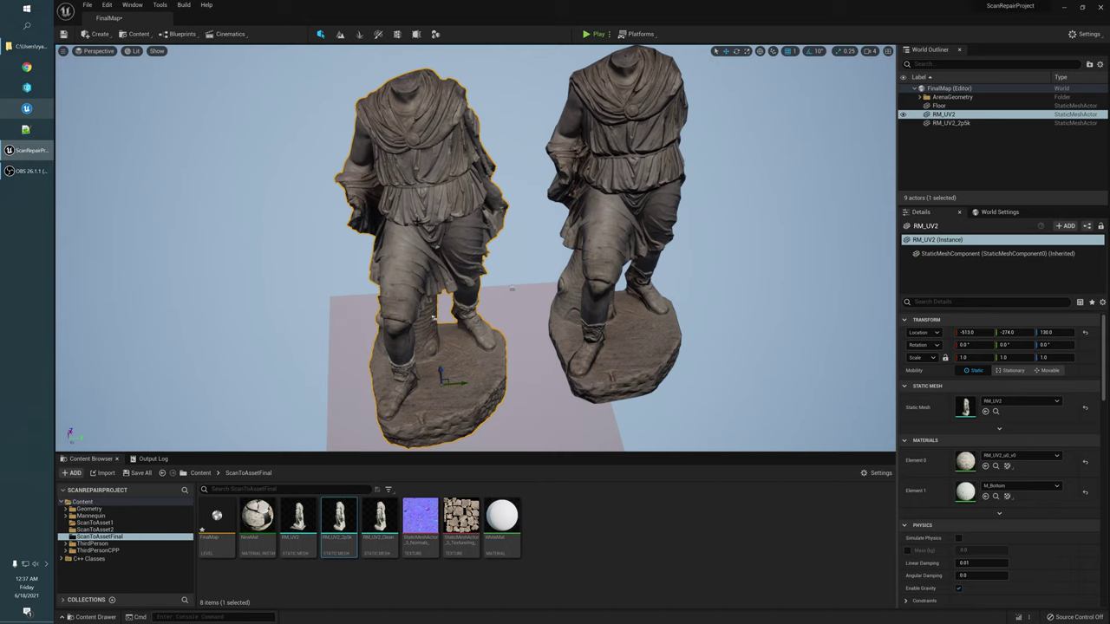
pyautogui.click(626, 171)
pyautogui.moveTo(676, 143); pyautogui.dragTo(679, 134, button='right')
pyautogui.keyDown('alt'); pyautogui.moveTo(679, 134); pyautogui.dragTo(623, 153); pyautogui.keyUp('alt')
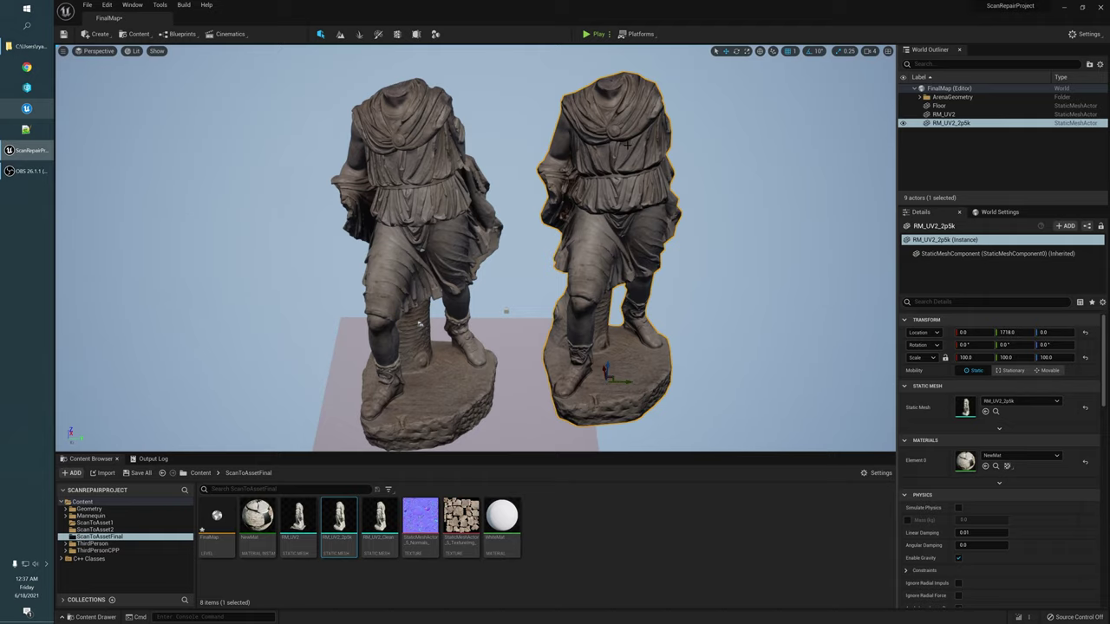
pyautogui.press('Delete')
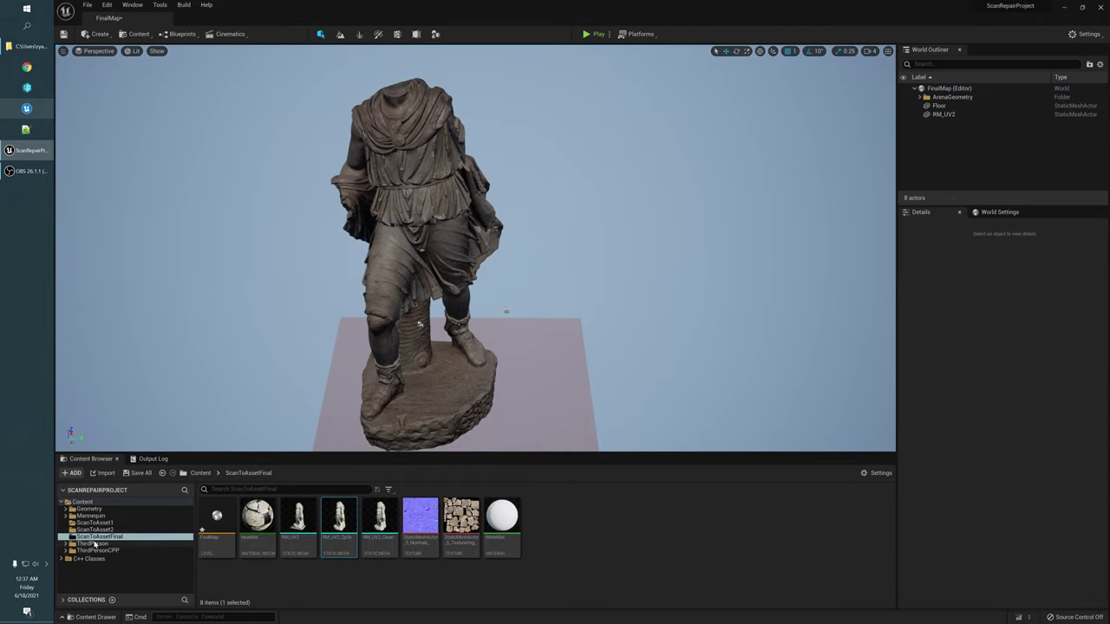
# Step: Open the ScanToAsset1 content folder and snap the RM_UV2 statue down to the floor
pyautogui.click(95, 523)
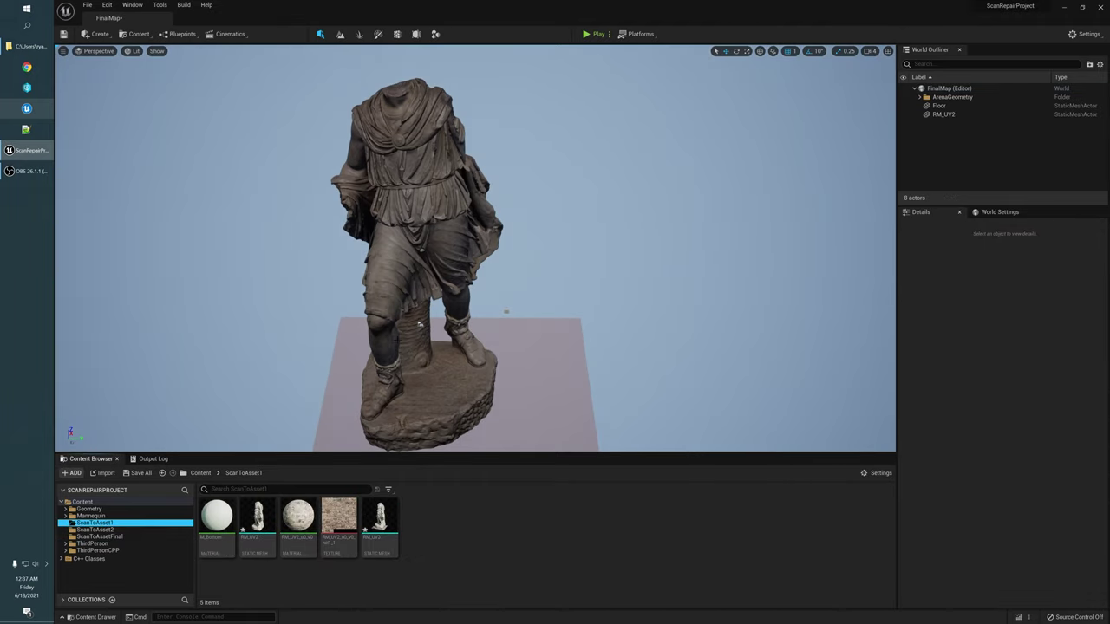
pyautogui.click(419, 324)
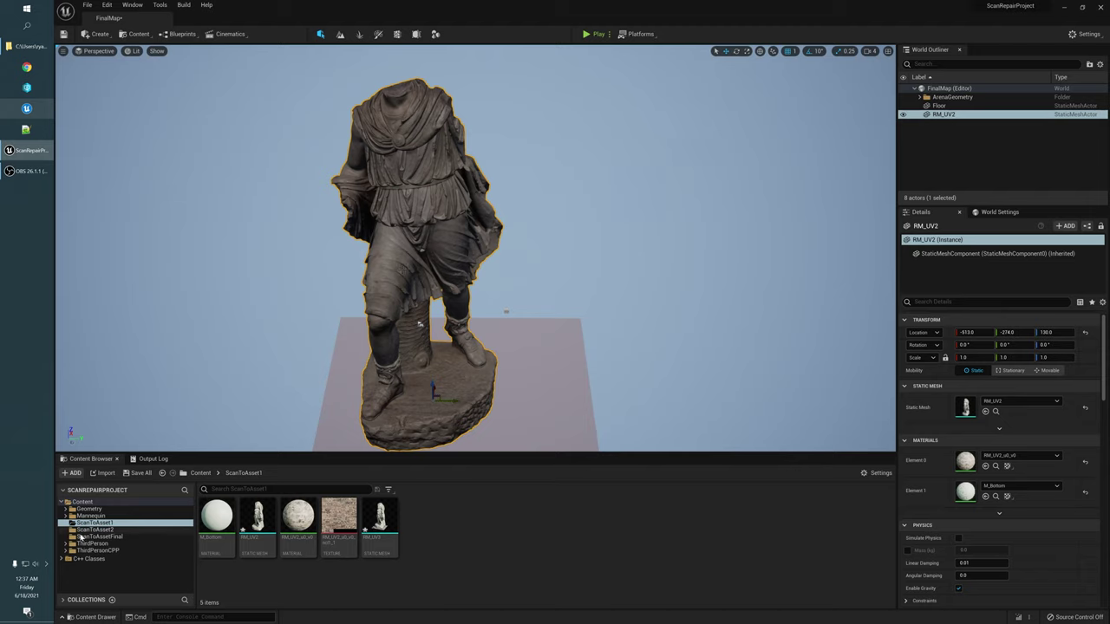
pyautogui.keyDown('alt'); pyautogui.moveTo(286, 364); pyautogui.dragTo(317, 367); pyautogui.keyUp('alt')
pyautogui.moveTo(316, 368)
pyautogui.mouseDown(button='right')
pyautogui.moveTo(319, 359)
pyautogui.moveTo(328, 380)
pyautogui.mouseUp(button='right')
pyautogui.keyDown('alt'); pyautogui.moveTo(447, 373); pyautogui.dragTo(448, 352); pyautogui.keyUp('alt')
pyautogui.press('End')
pyautogui.keyDown('alt'); pyautogui.moveTo(484, 303); pyautogui.dragTo(522, 342); pyautogui.keyUp('alt')
pyautogui.moveTo(497, 228); pyautogui.dragTo(481, 203, button='right')
pyautogui.moveTo(497, 228)
pyautogui.keyDown('alt'); pyautogui.mouseDown()
pyautogui.moveTo(434, 224)
pyautogui.moveTo(487, 239)
pyautogui.moveTo(512, 230)
pyautogui.moveTo(607, 237)
pyautogui.moveTo(552, 332)
pyautogui.moveTo(526, 333)
pyautogui.mouseUp(); pyautogui.keyUp('alt')
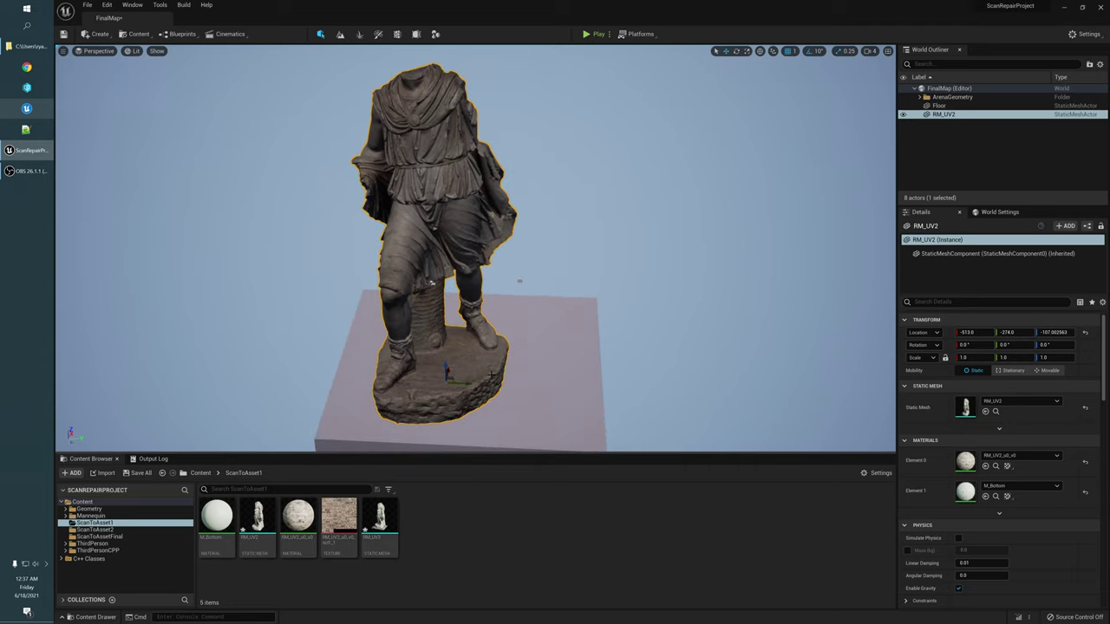
# Step: Switch the editor to Modeling mode with the RM_UV2 statue selected and framed in view
pyautogui.keyDown('alt'); pyautogui.moveTo(445, 315); pyautogui.dragTo(416, 224); pyautogui.keyUp('alt')
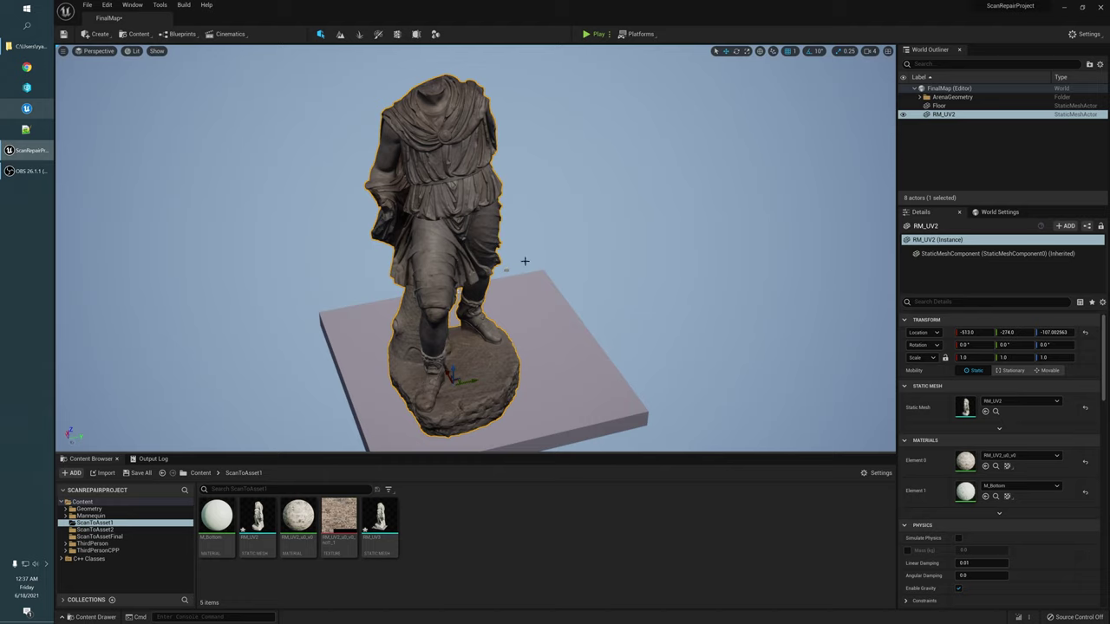
pyautogui.keyDown('alt'); pyautogui.moveTo(414, 350); pyautogui.dragTo(444, 288); pyautogui.keyUp('alt')
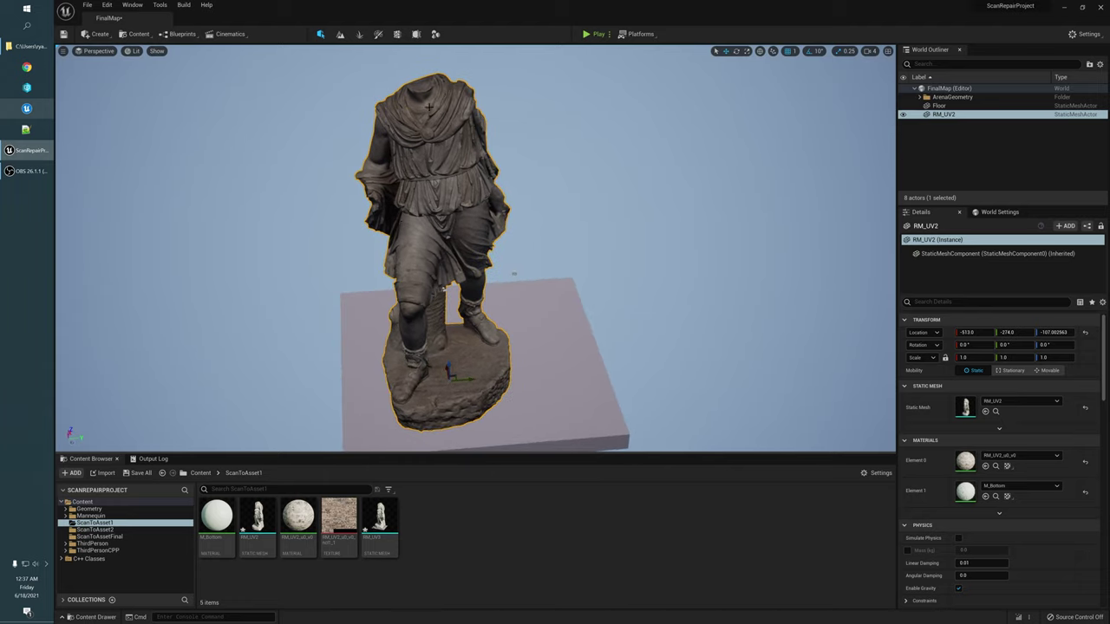
pyautogui.keyDown('alt'); pyautogui.moveTo(429, 358); pyautogui.dragTo(426, 271); pyautogui.keyUp('alt')
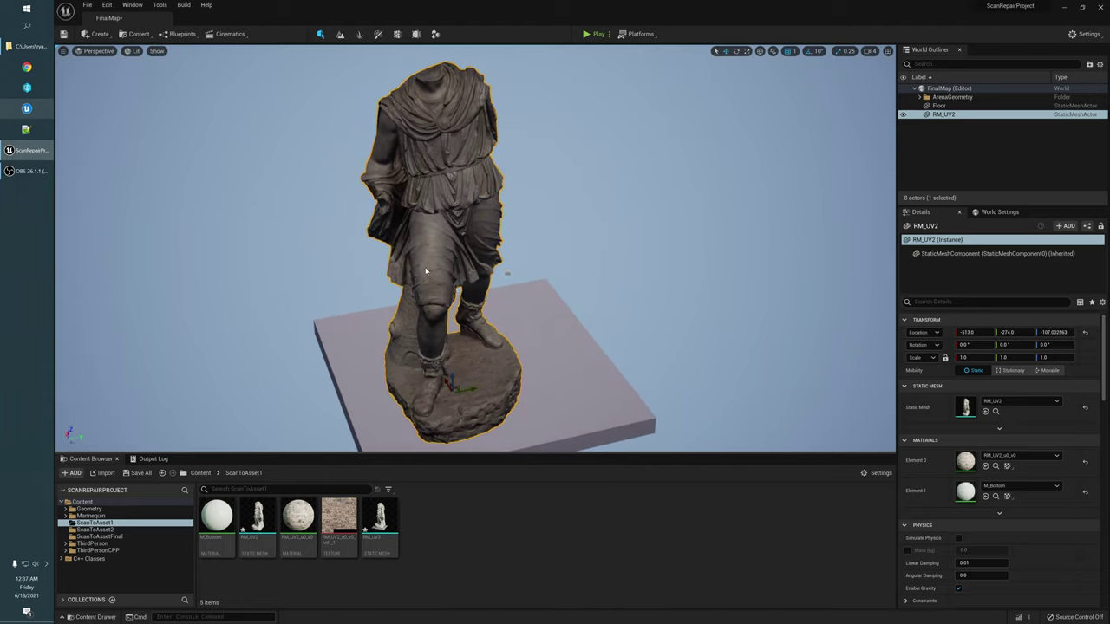
pyautogui.click(436, 35)
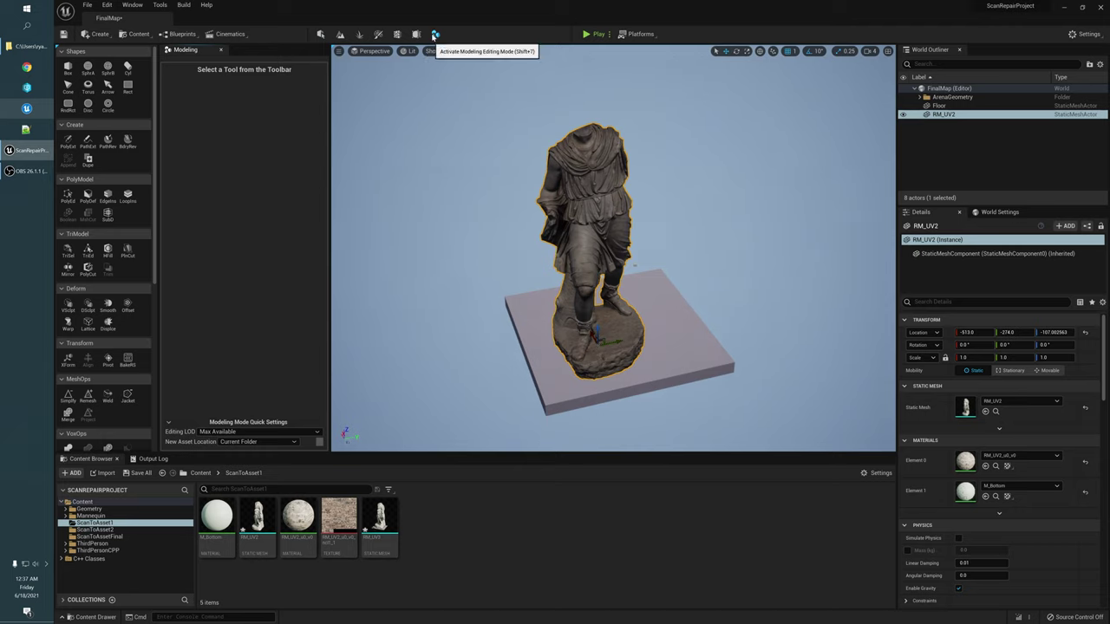
pyautogui.moveTo(538, 252); pyautogui.dragTo(566, 261, button='right')
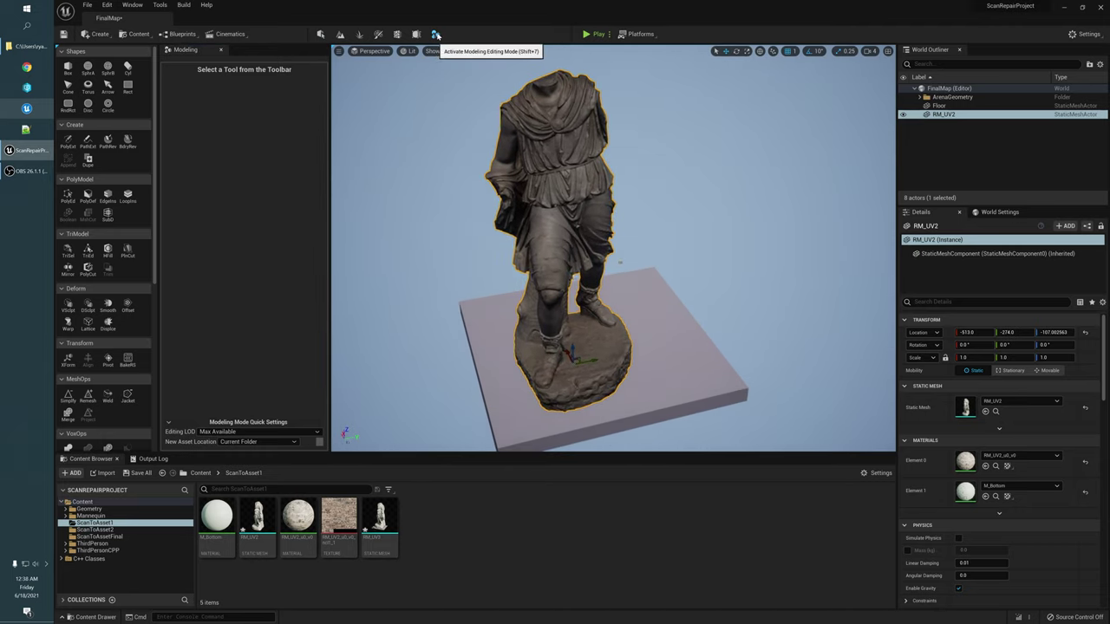
# Step: Search the plugins for "modeling" to check the Modeling Tools Editor Mode plugin, then close the plugin list
pyautogui.click(106, 5)
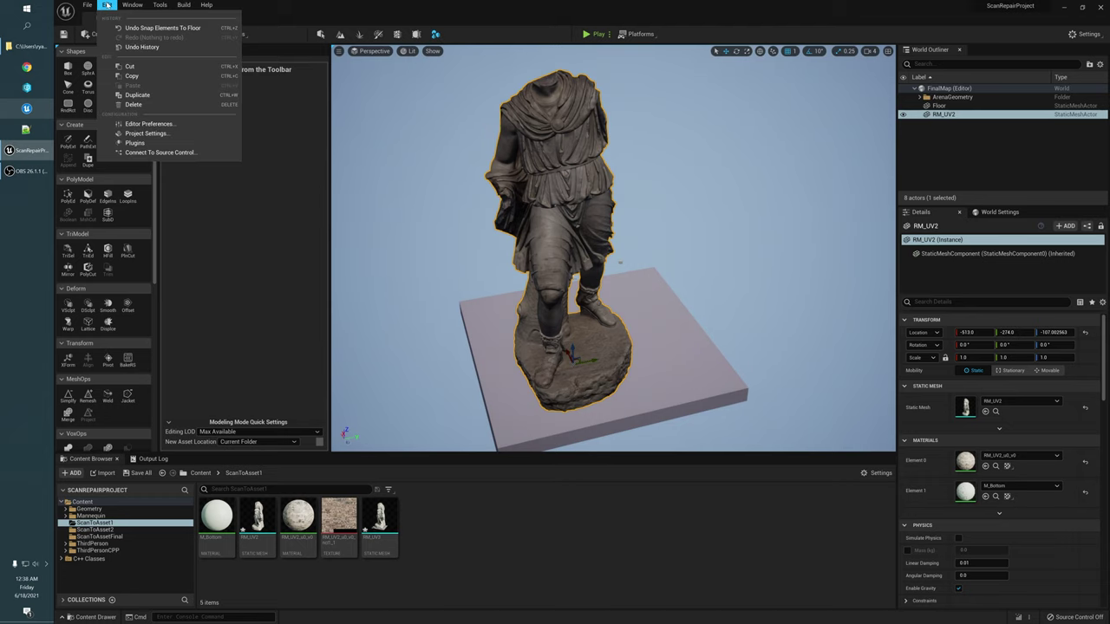
pyautogui.click(136, 142)
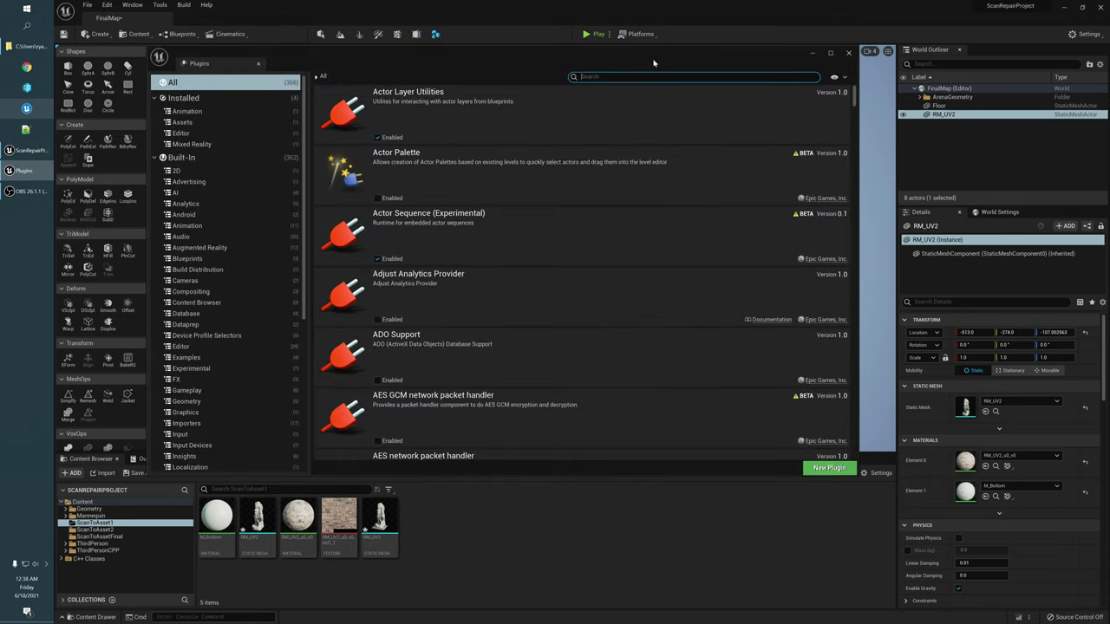
pyautogui.write('modeling')
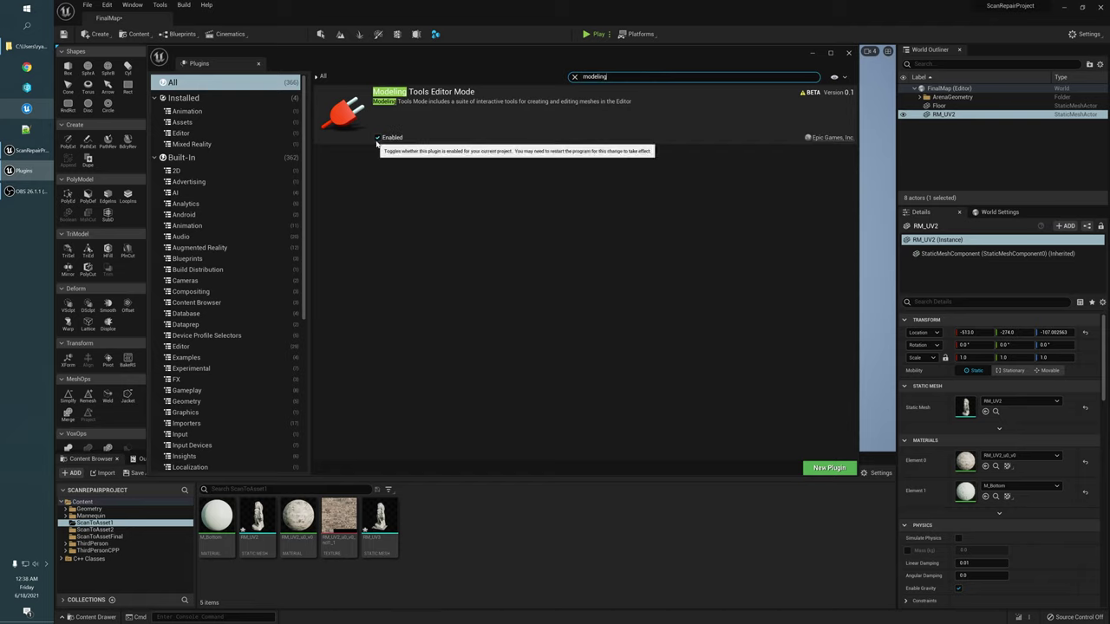
pyautogui.click(849, 52)
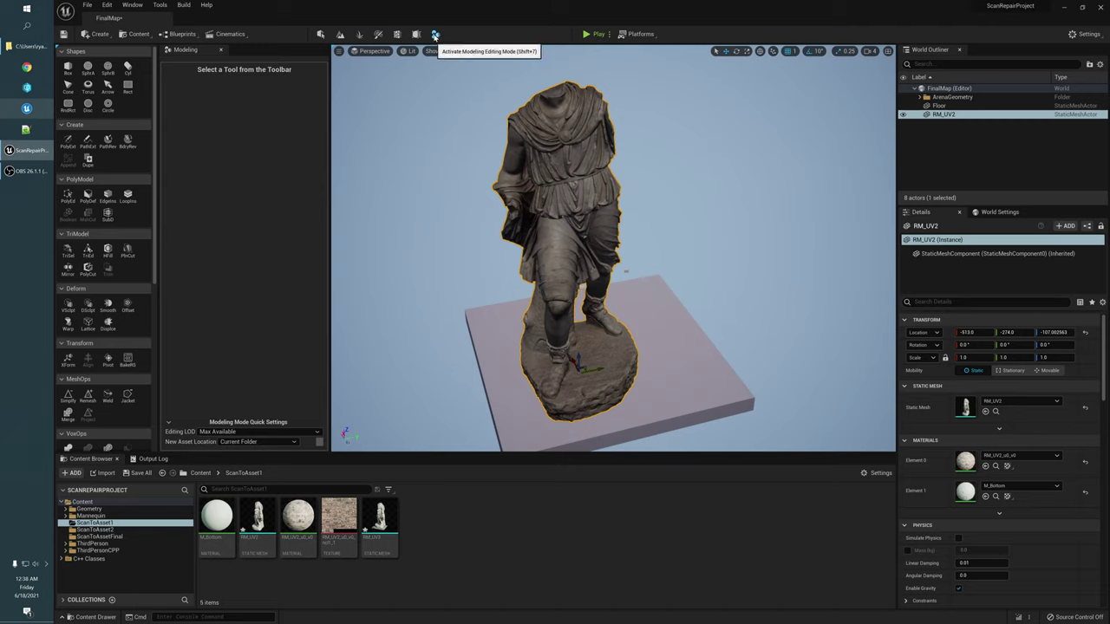
# Step: Start the Mesh Inspector on the RM_UV2 statue
pyautogui.scroll(-3, 140, 104)
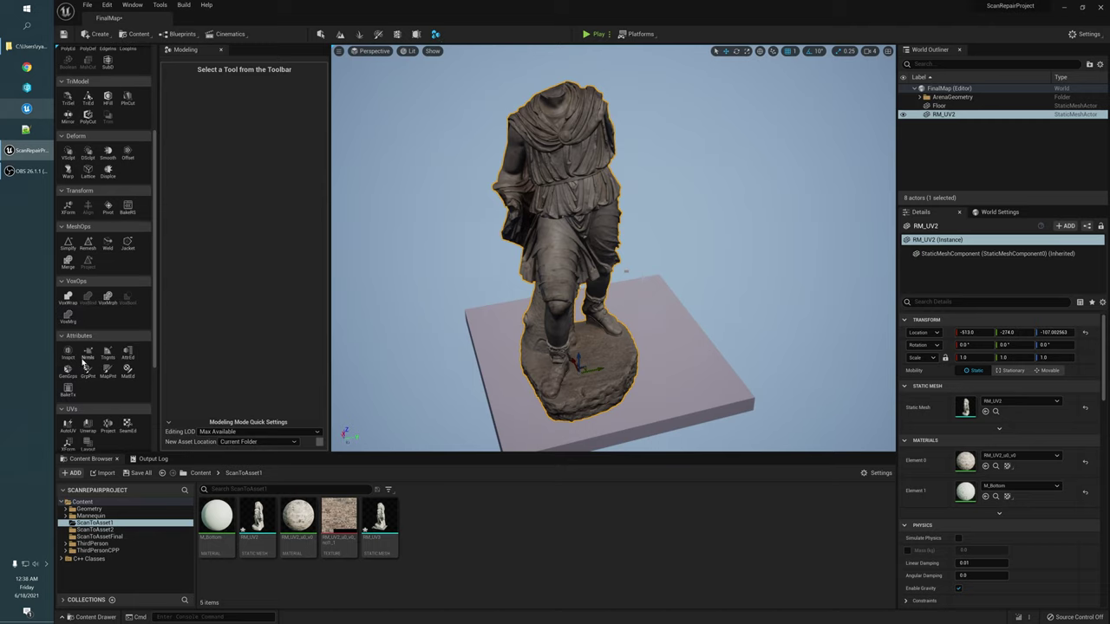
pyautogui.moveTo(624, 271)
pyautogui.keyDown('alt'); pyautogui.mouseDown()
pyautogui.moveTo(531, 260)
pyautogui.moveTo(614, 276)
pyautogui.mouseUp(); pyautogui.keyUp('alt')
pyautogui.scroll(-3, 132, 332)
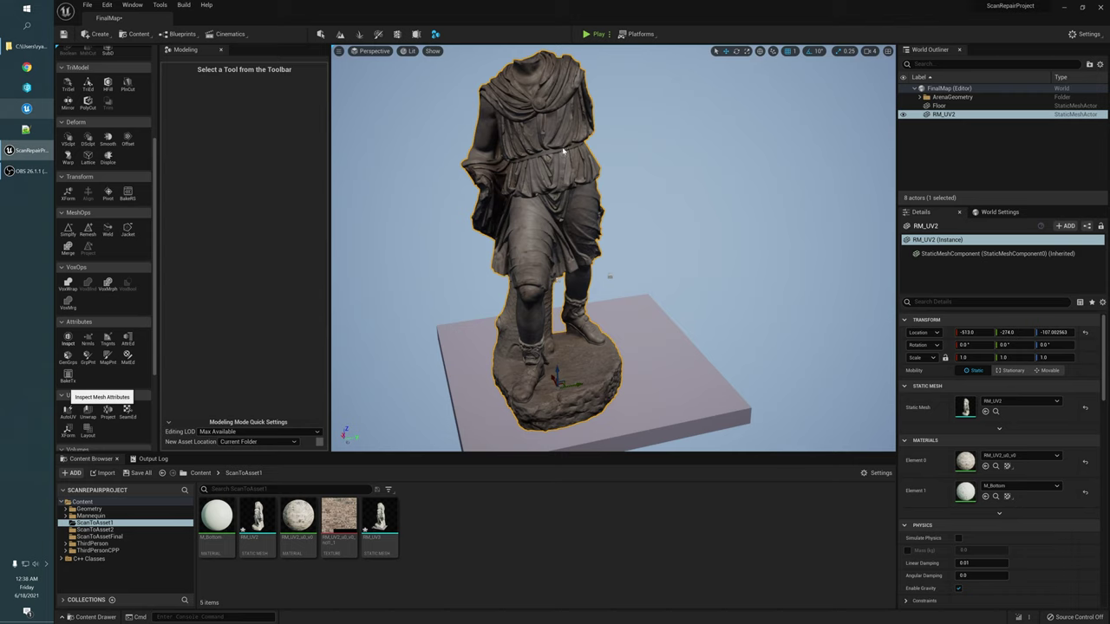
pyautogui.click(68, 341)
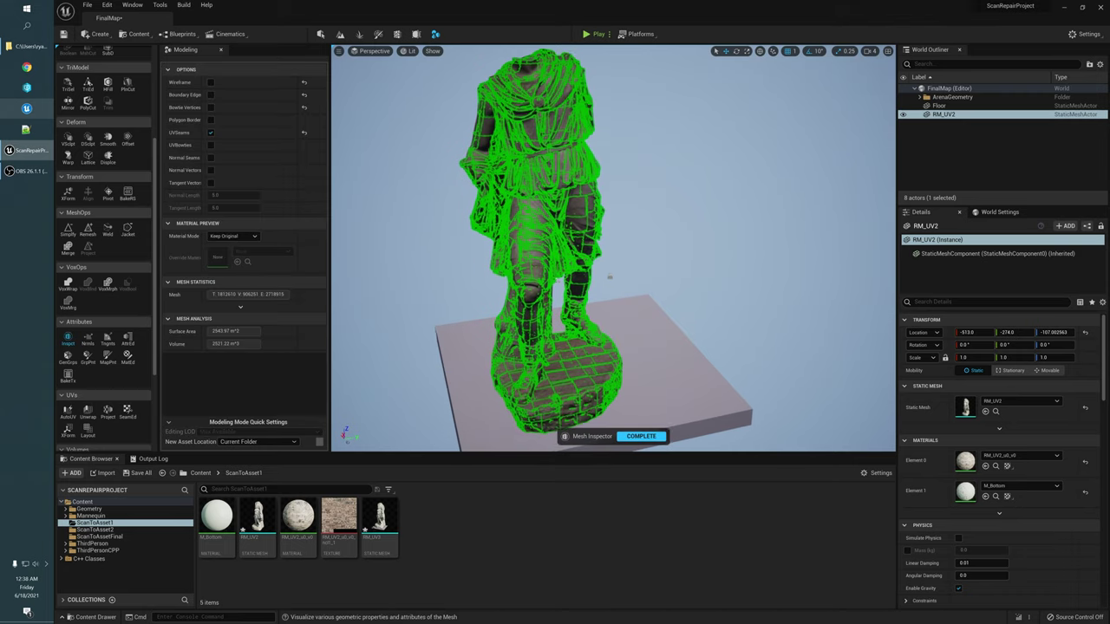
# Step: Hide the UV seams, display the wireframe, boundary edges and bowtie vertices, and inspect the statue's mesh density up close
pyautogui.click(211, 133)
pyautogui.click(305, 108)
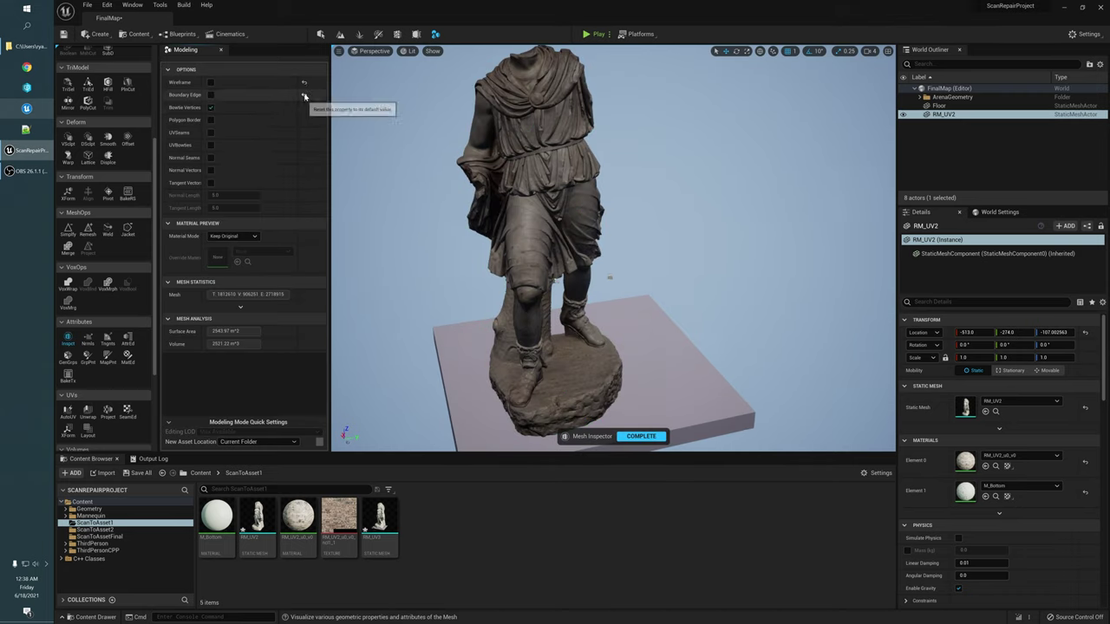
pyautogui.click(304, 96)
pyautogui.click(303, 82)
pyautogui.press('w')
pyautogui.moveTo(486, 191); pyautogui.dragTo(503, 157, button='right')
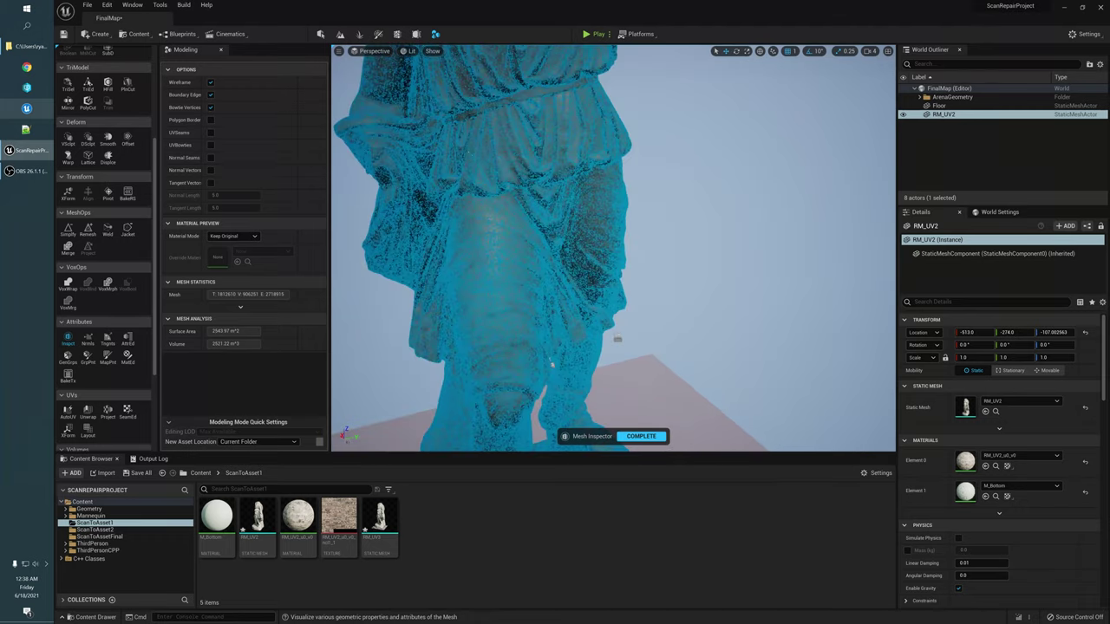
# Step: Turn off the wireframe, boundary edge and bowtie vertex displays and show the UV seams on the statue
pyautogui.click(211, 84)
pyautogui.moveTo(647, 223); pyautogui.dragTo(652, 230, button='right')
pyautogui.press('s')
pyautogui.click(211, 96)
pyautogui.click(210, 107)
pyautogui.click(210, 132)
# Step: Examine how the UV seams are distributed over the statue's robe and legs from the front, side and close up
pyautogui.press('d')
pyautogui.moveTo(614, 305); pyautogui.dragTo(650, 312, button='right')
pyautogui.press('w')
pyautogui.press('s')
pyautogui.moveTo(649, 313)
pyautogui.keyDown('alt'); pyautogui.mouseDown()
pyautogui.moveTo(639, 315)
pyautogui.moveTo(651, 304)
pyautogui.moveTo(659, 316)
pyautogui.mouseUp(); pyautogui.keyUp('alt')
pyautogui.moveTo(659, 316); pyautogui.dragTo(598, 312, button='right')
pyautogui.moveTo(419, 135); pyautogui.dragTo(457, 137, button='right')
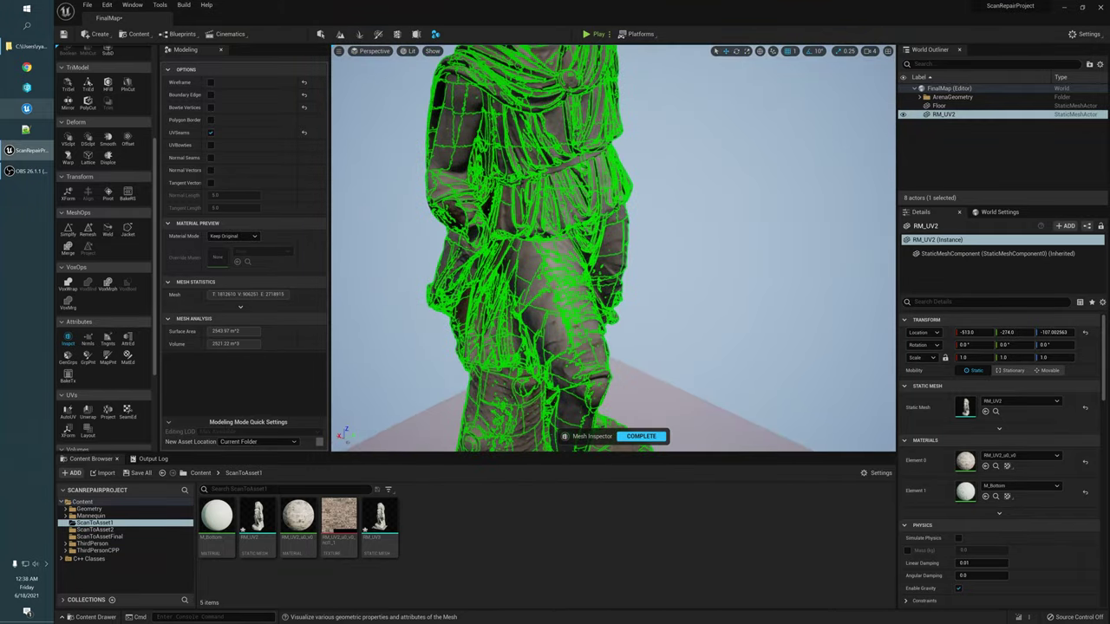
pyautogui.keyDown('alt'); pyautogui.moveTo(537, 179); pyautogui.dragTo(585, 178, button='right'); pyautogui.keyUp('alt')
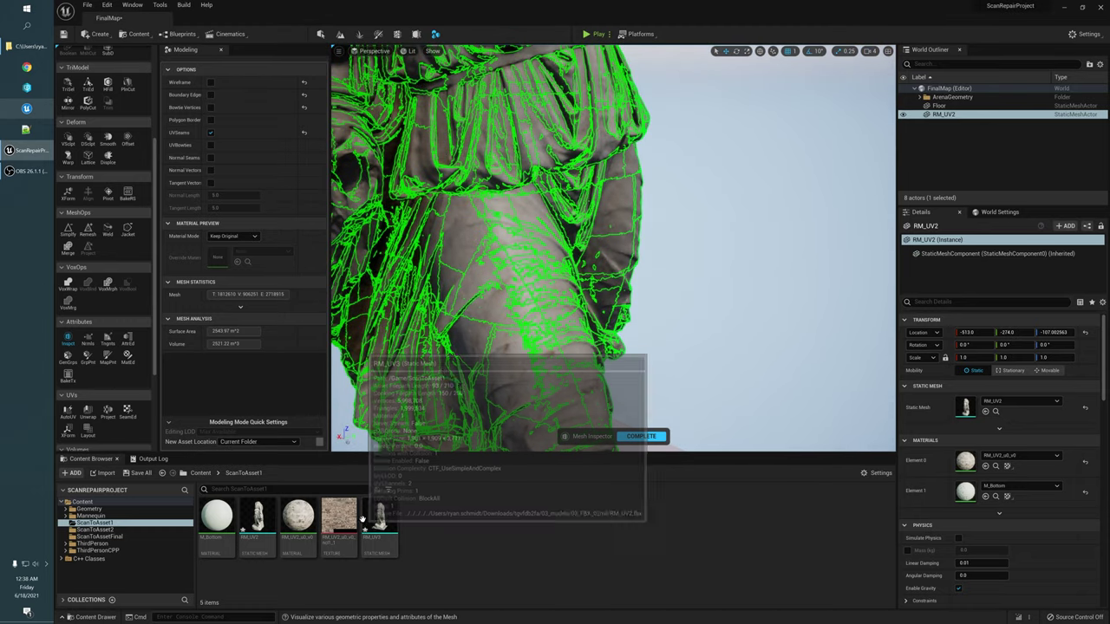
pyautogui.keyDown('alt'); pyautogui.moveTo(537, 259); pyautogui.dragTo(472, 259, button='right'); pyautogui.keyUp('alt')
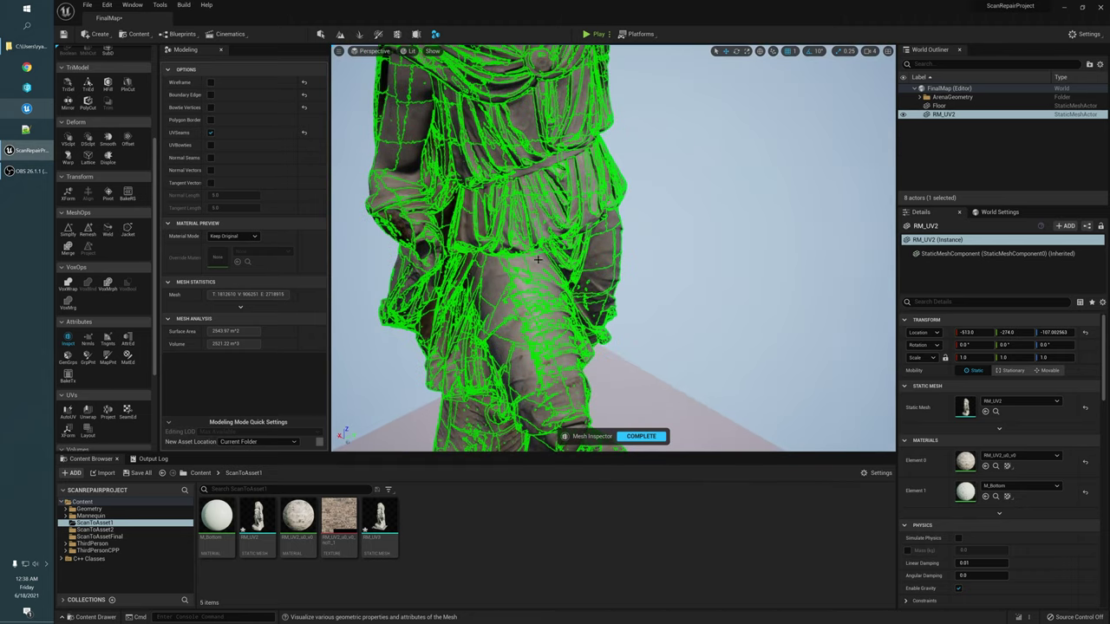
pyautogui.keyDown('alt'); pyautogui.moveTo(581, 210); pyautogui.dragTo(343, 217); pyautogui.keyUp('alt')
pyautogui.keyDown('alt'); pyautogui.moveTo(460, 219); pyautogui.dragTo(518, 221, button='right'); pyautogui.keyUp('alt')
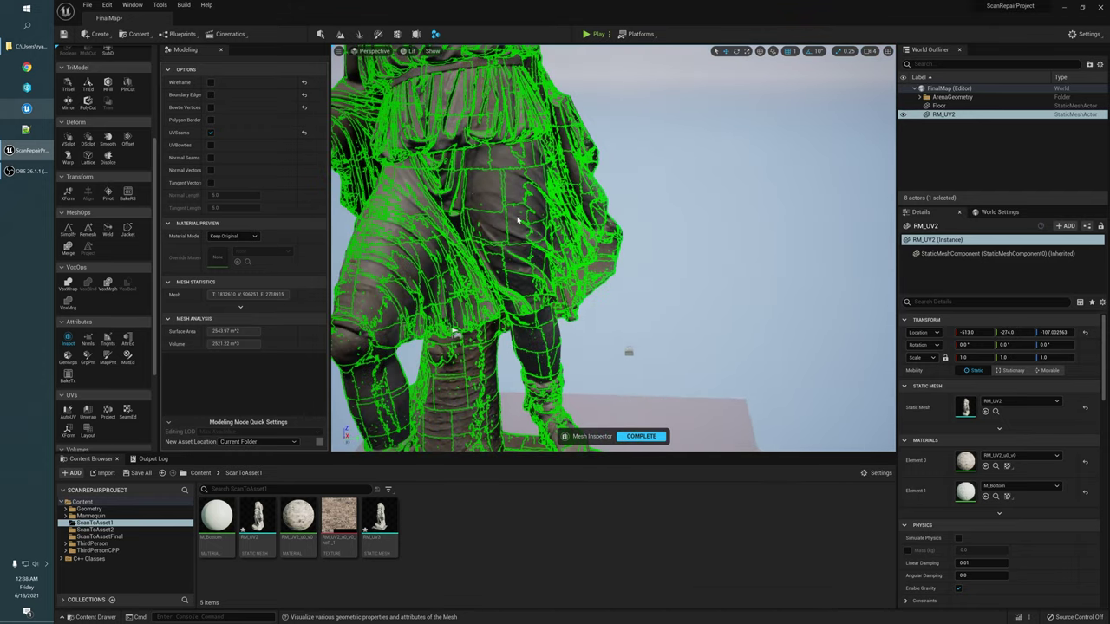
pyautogui.keyDown('alt'); pyautogui.moveTo(555, 234); pyautogui.dragTo(451, 238); pyautogui.keyUp('alt')
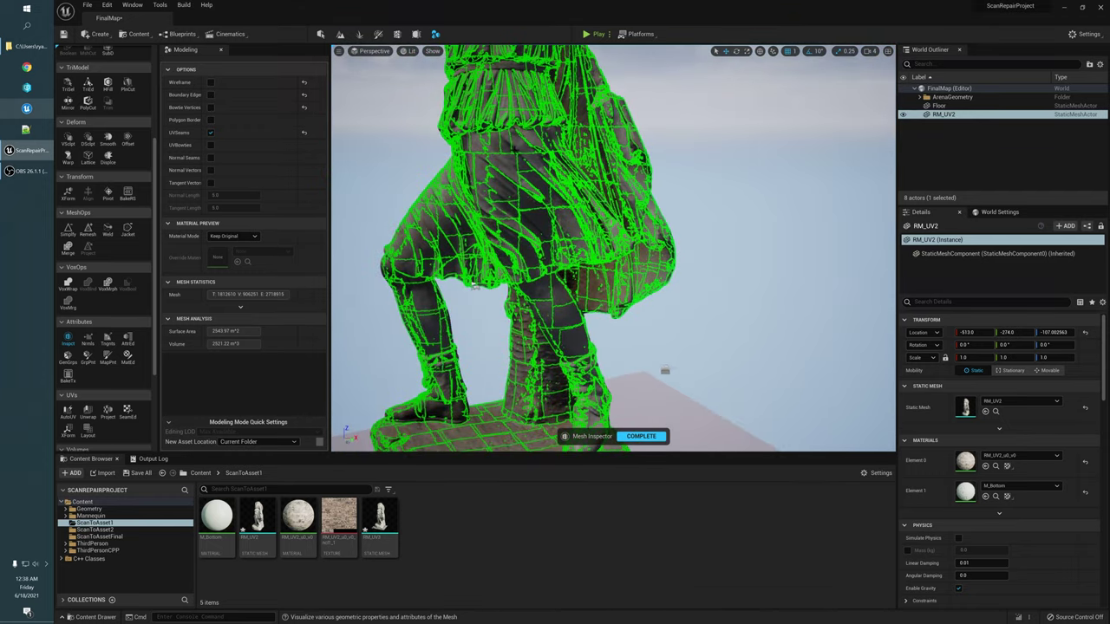
pyautogui.keyDown('alt'); pyautogui.moveTo(451, 238); pyautogui.dragTo(506, 267, button='middle'); pyautogui.keyUp('alt')
pyautogui.keyDown('alt'); pyautogui.moveTo(530, 312); pyautogui.dragTo(526, 247); pyautogui.keyUp('alt')
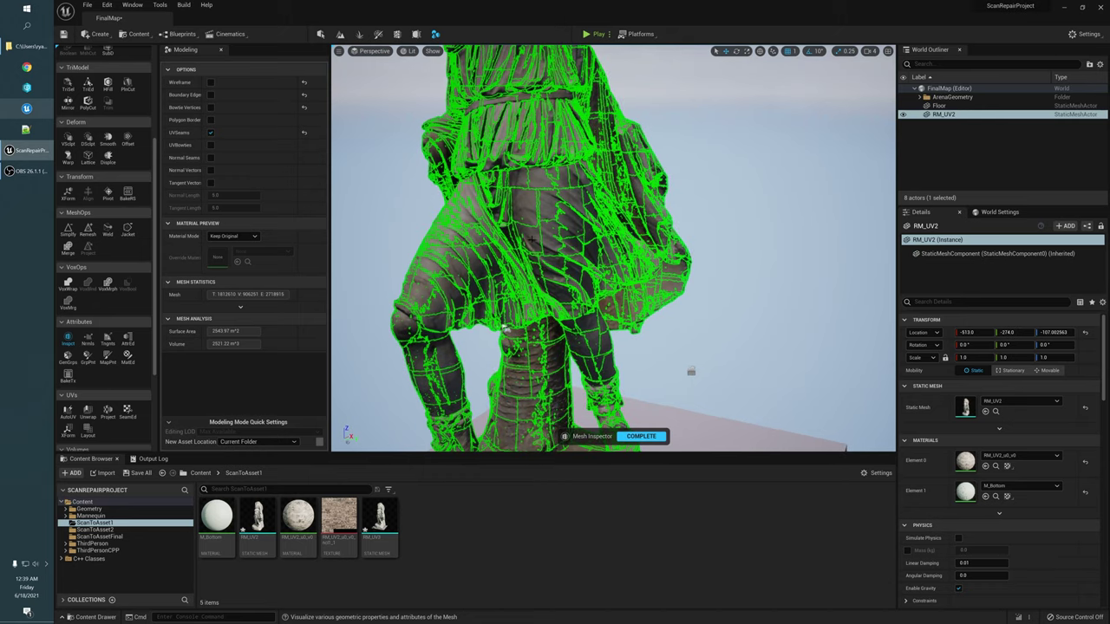
pyautogui.scroll(3, 524, 222)
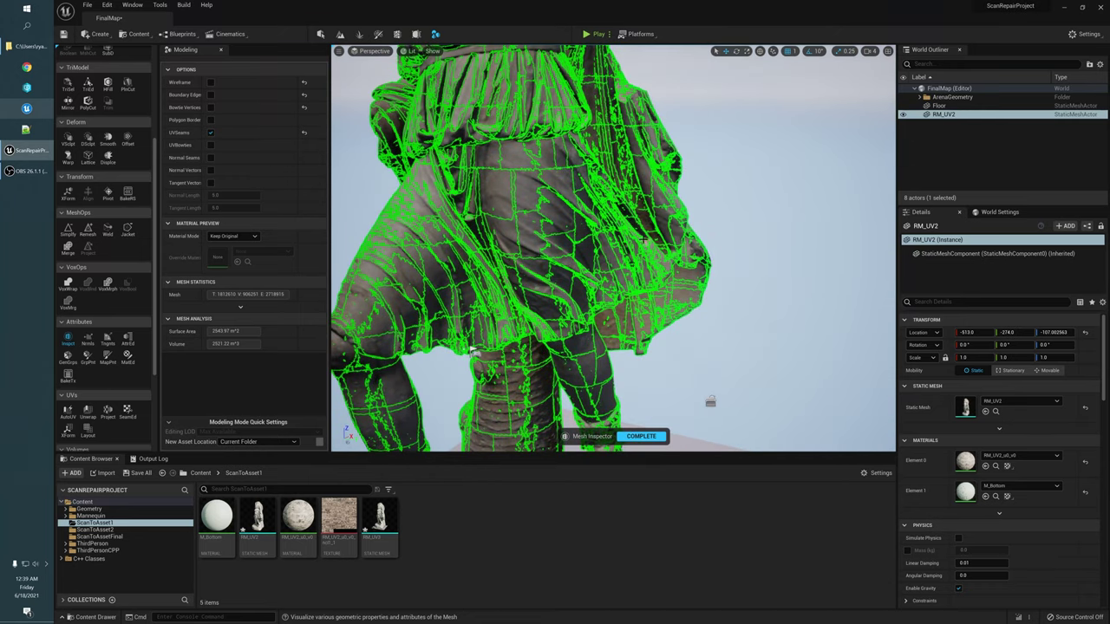
# Step: Close the Mesh Inspector and start the Voxel Wrap tool on the RM_UV2 statue
pyautogui.keyDown('alt'); pyautogui.moveTo(425, 66); pyautogui.dragTo(579, 227, button='right'); pyautogui.keyUp('alt')
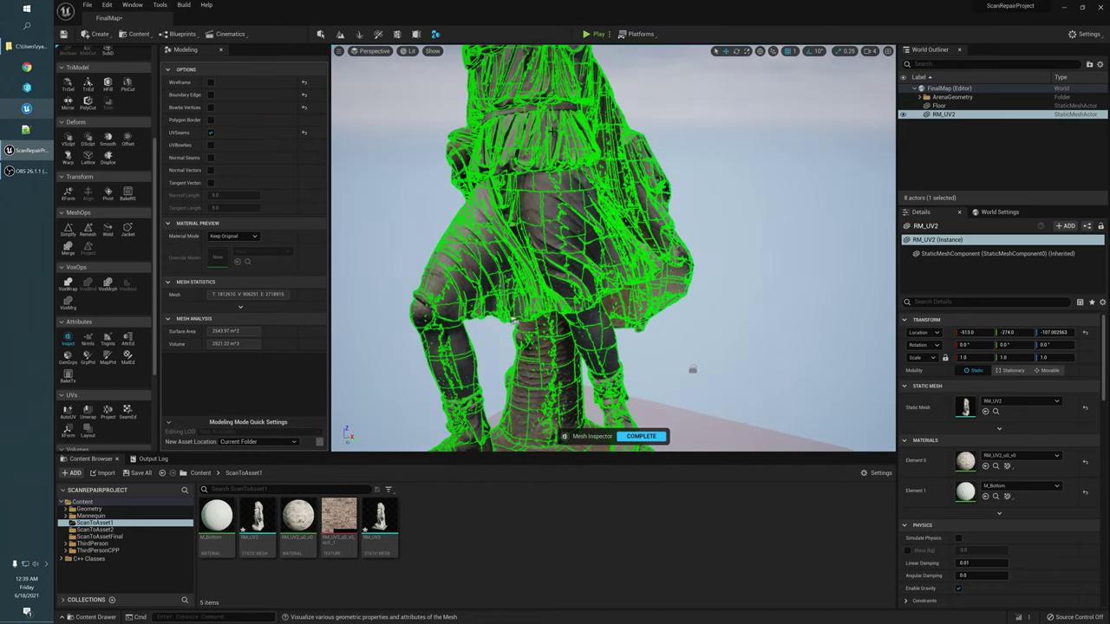
pyautogui.click(642, 437)
pyautogui.keyDown('alt'); pyautogui.moveTo(599, 347); pyautogui.dragTo(560, 411); pyautogui.keyUp('alt')
pyautogui.keyDown('alt'); pyautogui.moveTo(745, 297); pyautogui.dragTo(715, 305); pyautogui.keyUp('alt')
pyautogui.scroll(1, 549, 213)
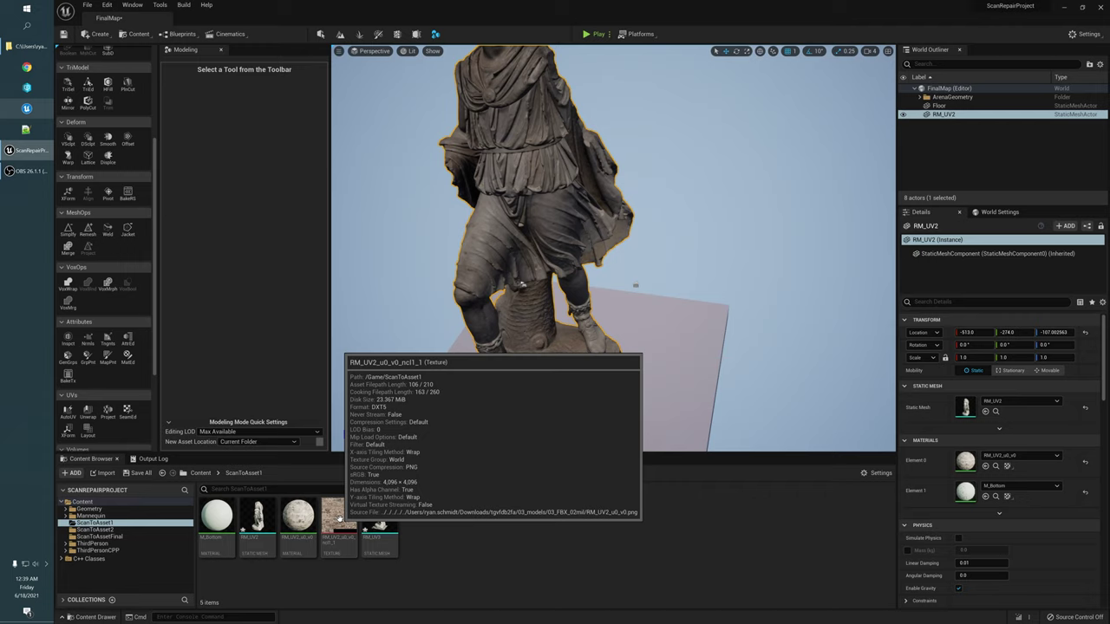
pyautogui.keyDown('alt'); pyautogui.moveTo(682, 331); pyautogui.dragTo(705, 324); pyautogui.keyUp('alt')
pyautogui.keyDown('alt'); pyautogui.moveTo(493, 203); pyautogui.dragTo(430, 241); pyautogui.keyUp('alt')
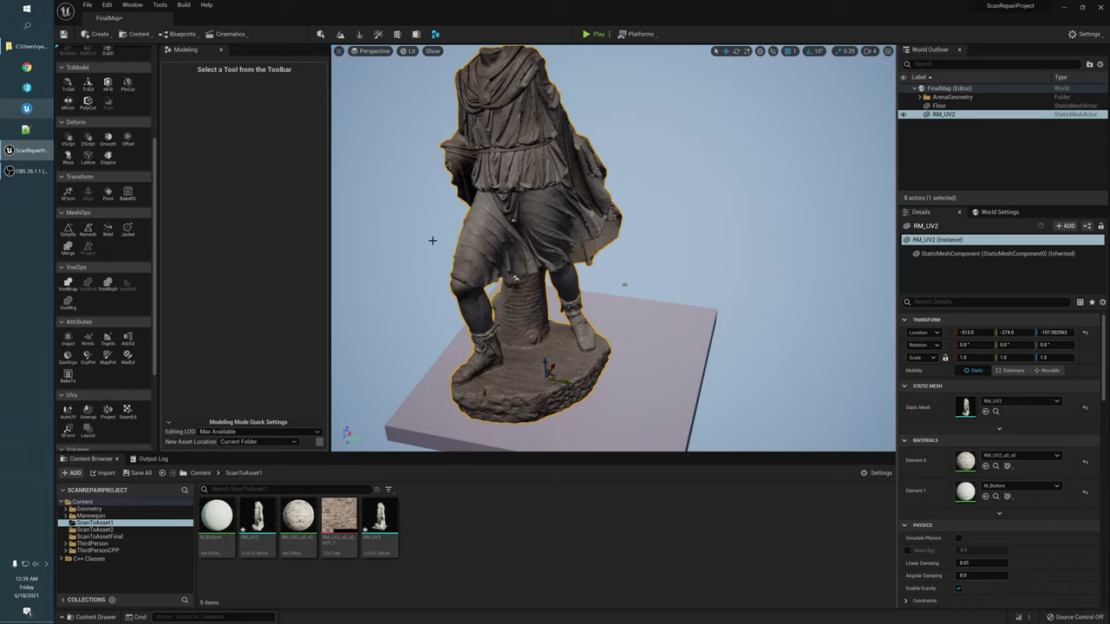
pyautogui.moveTo(433, 241); pyautogui.dragTo(406, 238, button='right')
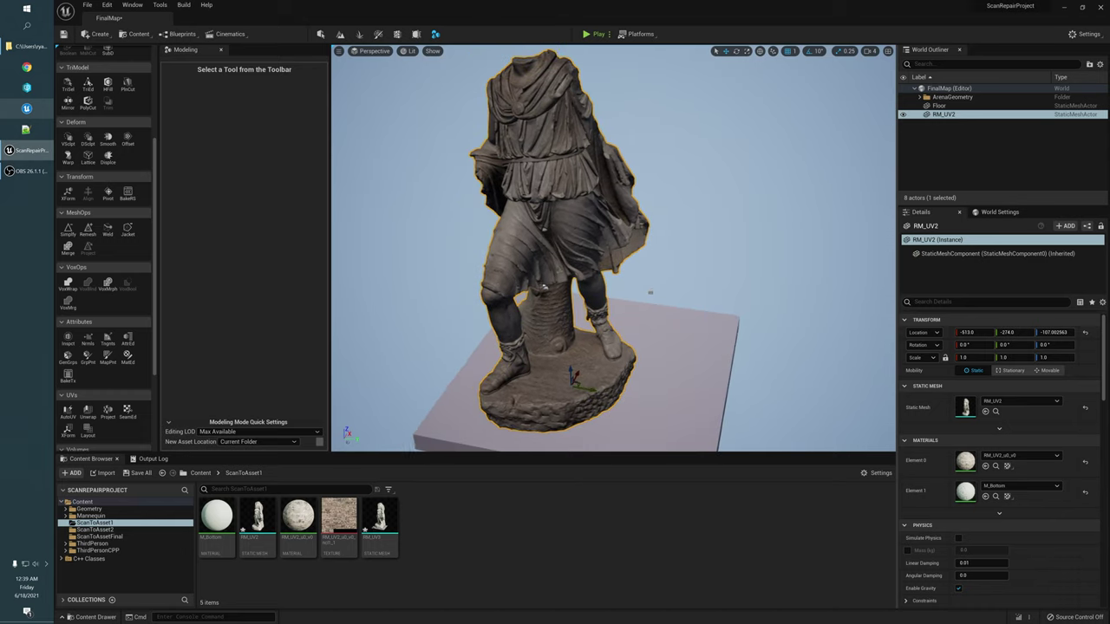
pyautogui.click(69, 284)
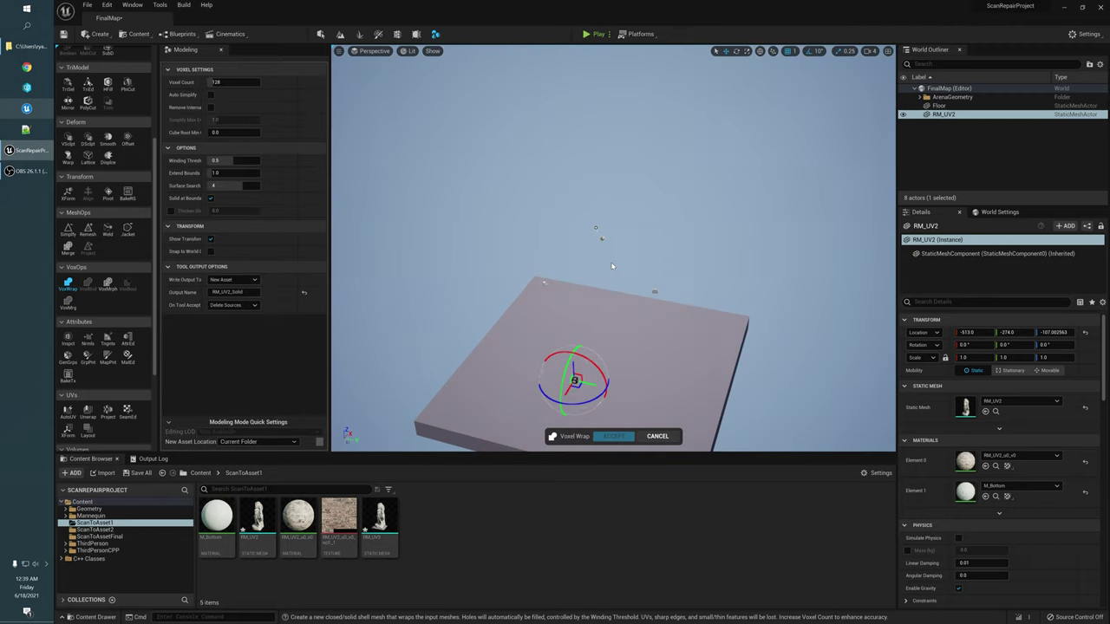
# Step: Examine the Voxel Wrap preview at the default voxel count, checking the torso, legs and cloak from the front and sides
pyautogui.keyDown('alt'); pyautogui.moveTo(654, 284); pyautogui.dragTo(595, 299); pyautogui.keyUp('alt')
pyautogui.moveTo(670, 348)
pyautogui.keyDown('alt'); pyautogui.mouseDown()
pyautogui.moveTo(668, 338)
pyautogui.moveTo(689, 351)
pyautogui.mouseUp(); pyautogui.keyUp('alt')
pyautogui.keyDown('alt'); pyautogui.moveTo(568, 313); pyautogui.dragTo(524, 300); pyautogui.keyUp('alt')
pyautogui.keyDown('alt'); pyautogui.moveTo(529, 286); pyautogui.dragTo(680, 290); pyautogui.keyUp('alt')
pyautogui.moveTo(715, 399)
pyautogui.keyDown('alt'); pyautogui.mouseDown()
pyautogui.moveTo(696, 384)
pyautogui.moveTo(695, 395)
pyautogui.mouseUp(); pyautogui.keyUp('alt')
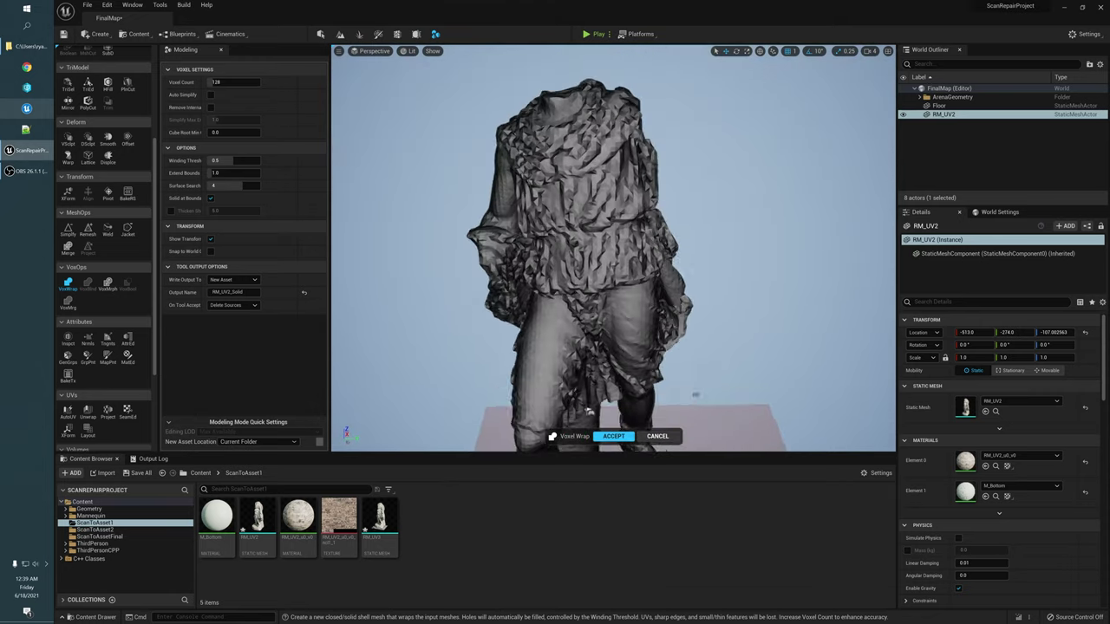
pyautogui.keyDown('alt'); pyautogui.moveTo(604, 392); pyautogui.dragTo(570, 389); pyautogui.keyUp('alt')
pyautogui.keyDown('alt'); pyautogui.moveTo(745, 433); pyautogui.dragTo(723, 417); pyautogui.keyUp('alt')
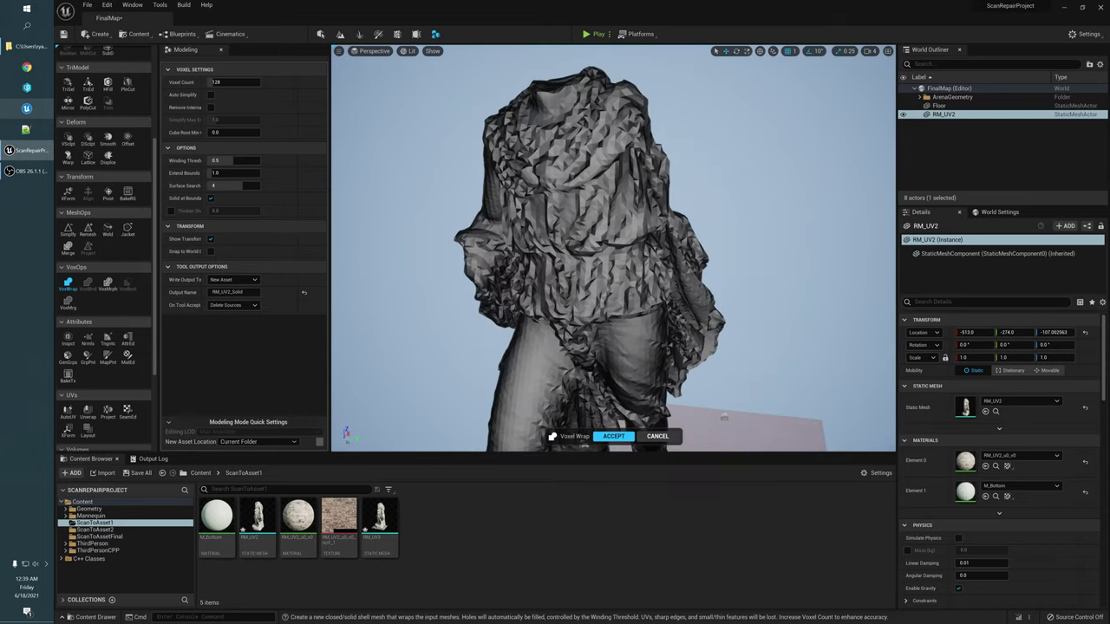
pyautogui.keyDown('alt'); pyautogui.moveTo(612, 285); pyautogui.dragTo(611, 281); pyautogui.keyUp('alt')
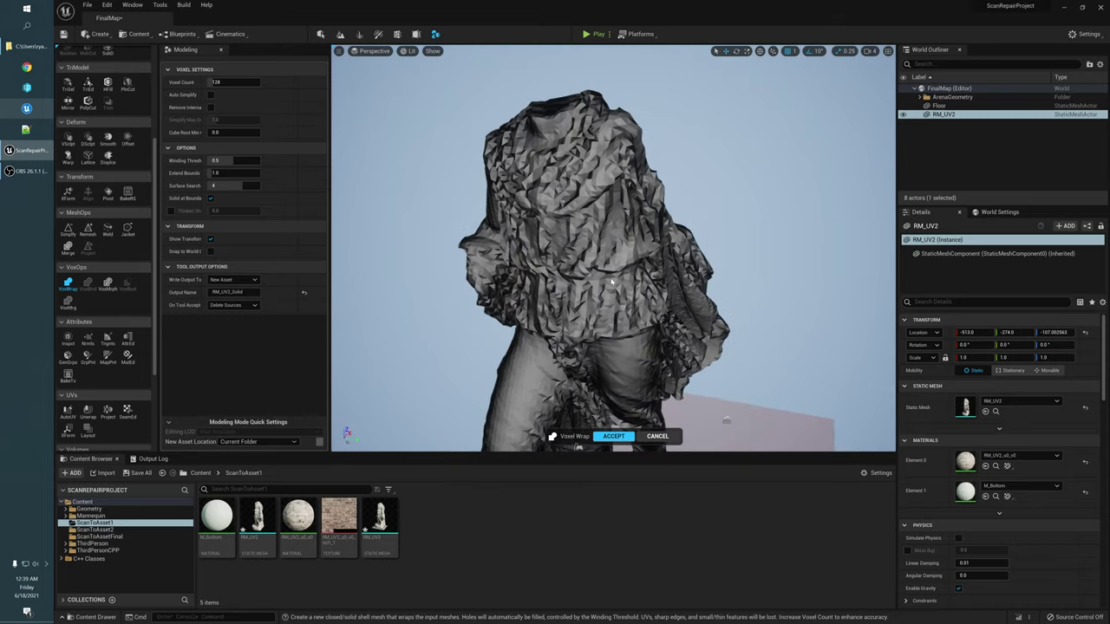
pyautogui.keyDown('alt'); pyautogui.moveTo(434, 163); pyautogui.dragTo(458, 126); pyautogui.keyUp('alt')
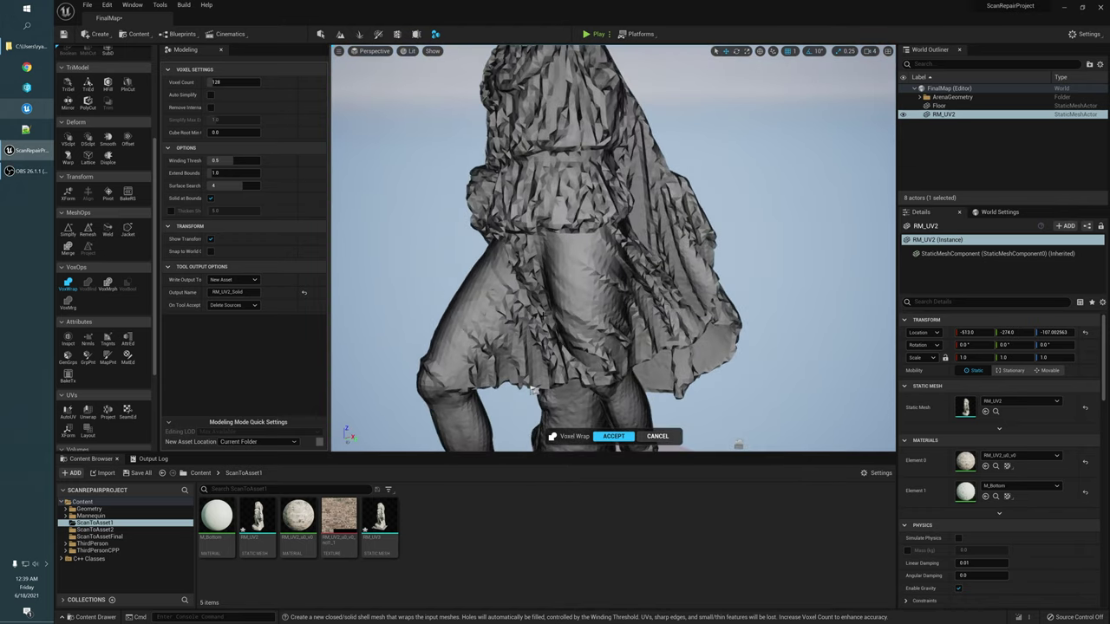
pyautogui.keyDown('alt'); pyautogui.moveTo(542, 314); pyautogui.dragTo(537, 316); pyautogui.keyUp('alt')
pyautogui.keyDown('alt'); pyautogui.moveTo(534, 392); pyautogui.dragTo(560, 400); pyautogui.keyUp('alt')
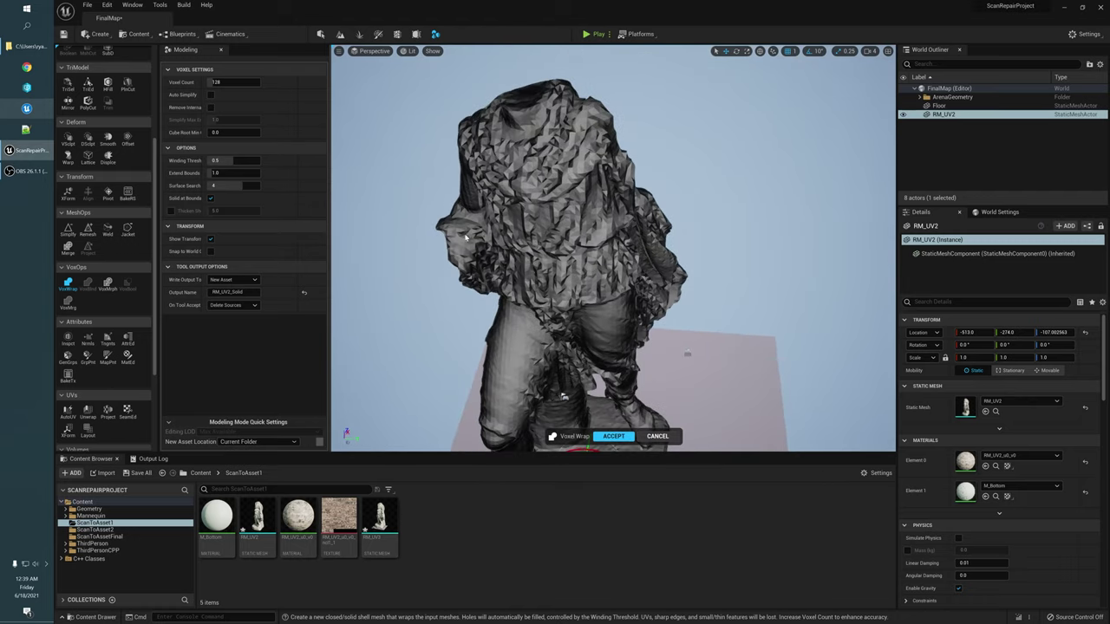
pyautogui.keyDown('alt'); pyautogui.moveTo(451, 208); pyautogui.dragTo(456, 189); pyautogui.keyUp('alt')
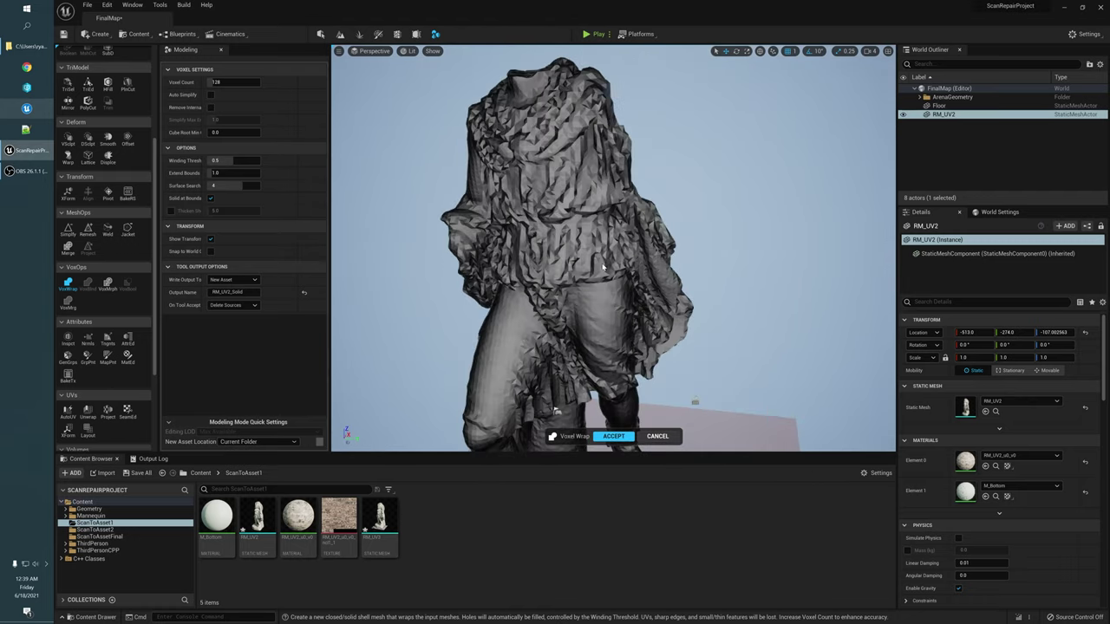
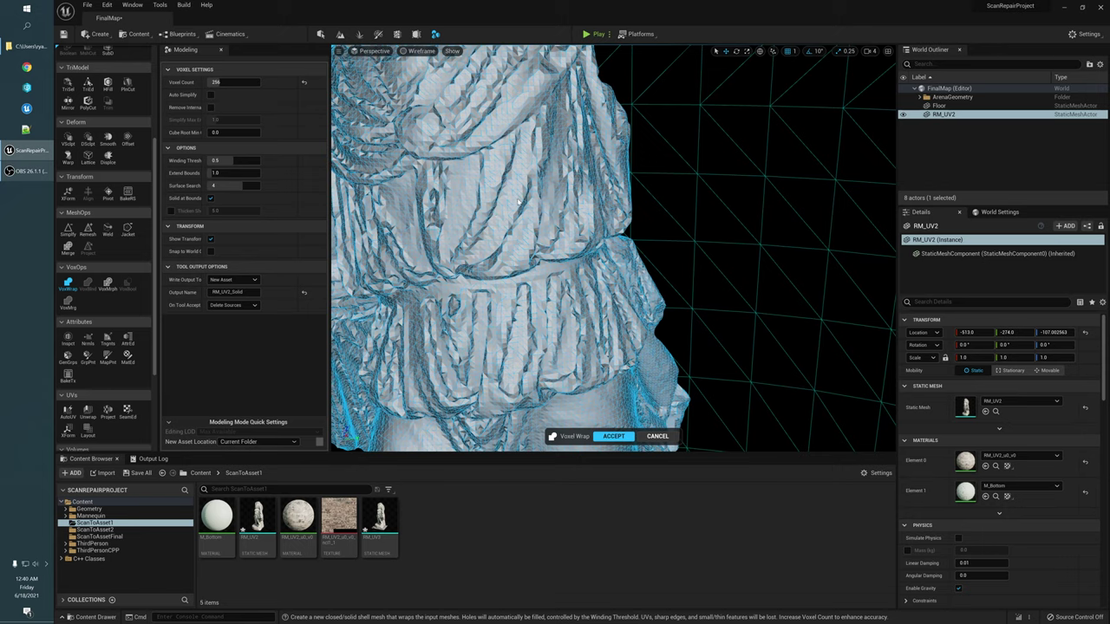
# Step: Examine the 256-voxel wrap's triangle density on the chest drapery in wireframe, and switch back to Lit shading to check the surface
pyautogui.keyDown('alt'); pyautogui.moveTo(558, 340); pyautogui.dragTo(642, 459, button='middle'); pyautogui.keyUp('alt')
pyautogui.moveTo(557, 340)
pyautogui.keyDown('alt'); pyautogui.mouseDown()
pyautogui.moveTo(547, 364)
pyautogui.moveTo(538, 347)
pyautogui.mouseUp(); pyautogui.keyUp('alt')
pyautogui.keyDown('alt'); pyautogui.moveTo(538, 289); pyautogui.dragTo(607, 289, button='right'); pyautogui.keyUp('alt')
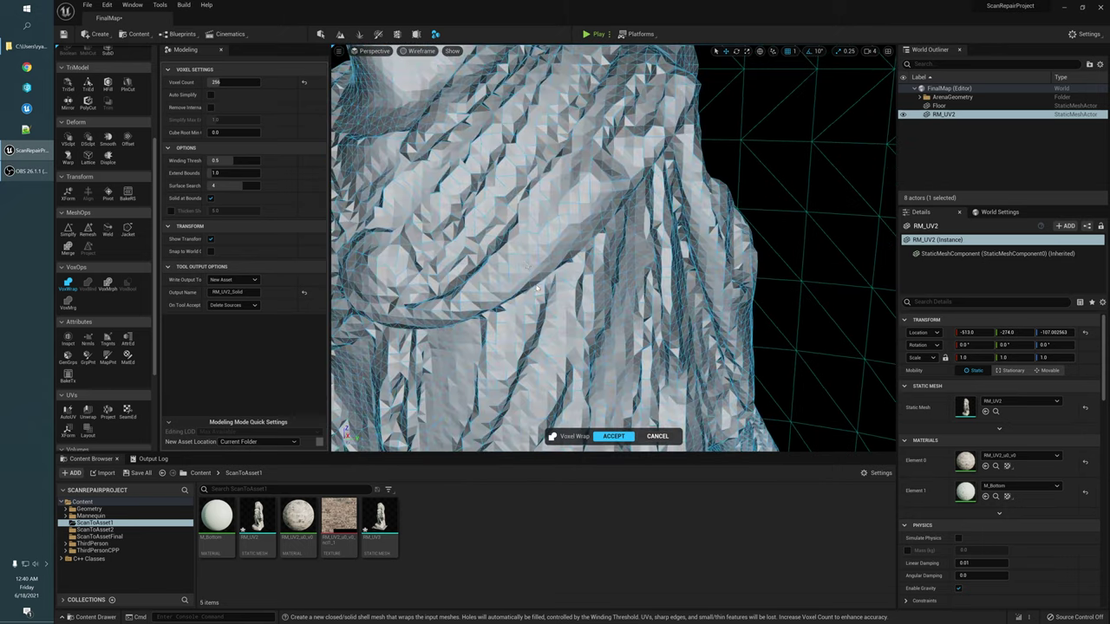
pyautogui.keyDown('alt'); pyautogui.moveTo(538, 289); pyautogui.dragTo(555, 338, button='middle'); pyautogui.keyUp('alt')
pyautogui.scroll(-6, 580, 224)
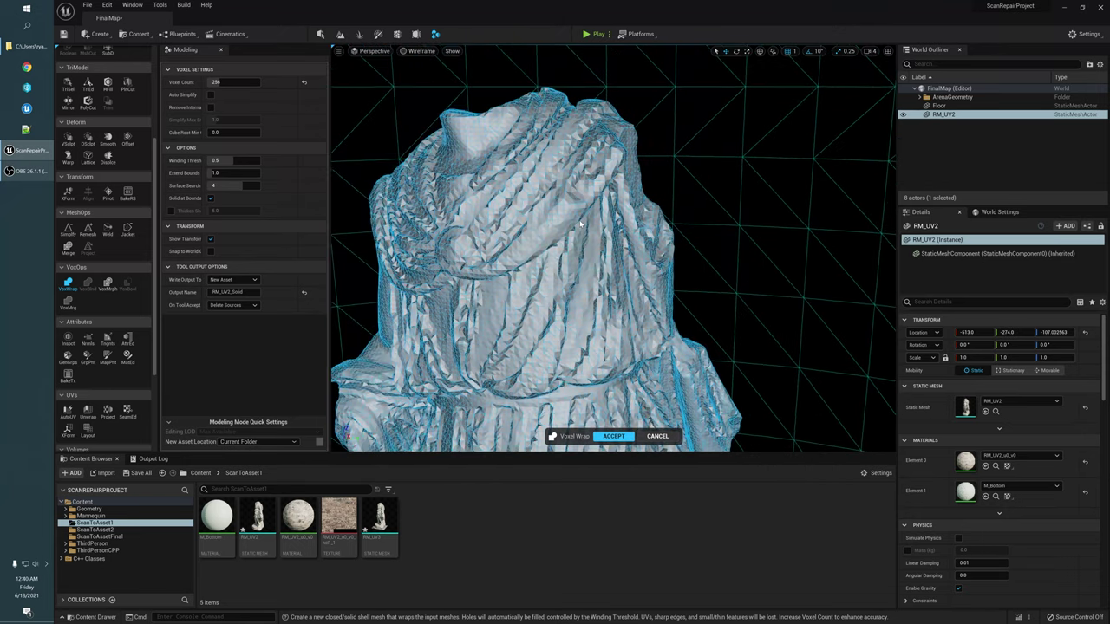
pyautogui.hotkey('alt', '4')
pyautogui.keyDown('alt'); pyautogui.moveTo(529, 333); pyautogui.dragTo(464, 333, button='right'); pyautogui.keyUp('alt')
pyautogui.keyDown('alt'); pyautogui.moveTo(529, 333); pyautogui.dragTo(555, 313); pyautogui.keyUp('alt')
pyautogui.keyDown('alt'); pyautogui.moveTo(508, 289); pyautogui.dragTo(498, 262, button='middle'); pyautogui.keyUp('alt')
pyautogui.keyDown('alt'); pyautogui.moveTo(507, 288); pyautogui.dragTo(472, 289, button='right'); pyautogui.keyUp('alt')
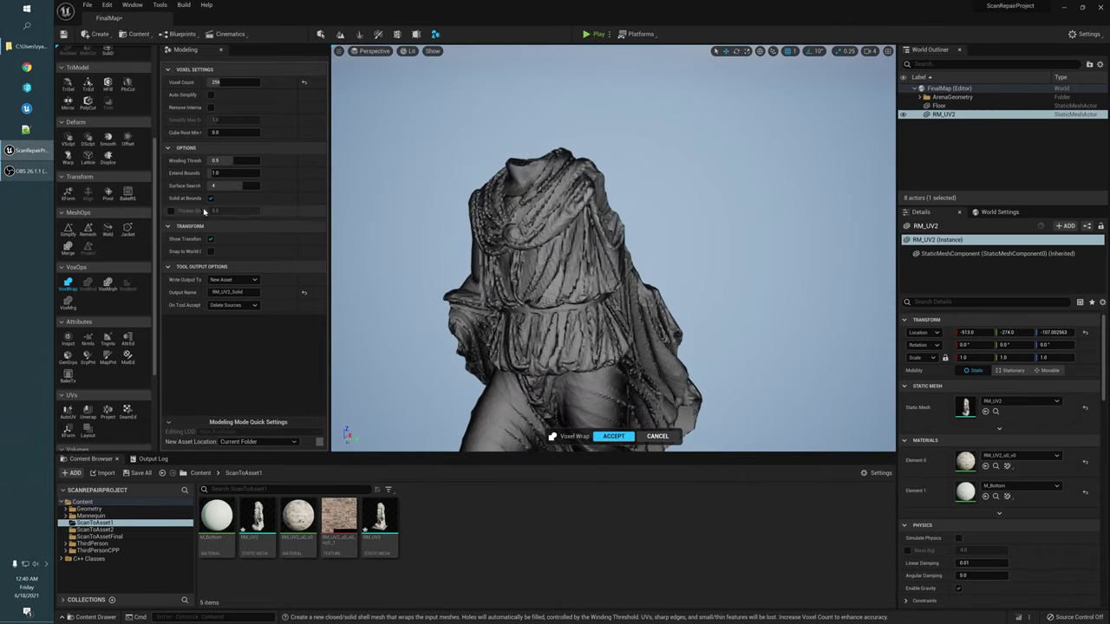
pyautogui.moveTo(508, 289)
pyautogui.keyDown('alt'); pyautogui.mouseDown()
pyautogui.moveTo(564, 221)
pyautogui.moveTo(521, 299)
pyautogui.mouseUp(); pyautogui.keyUp('alt')
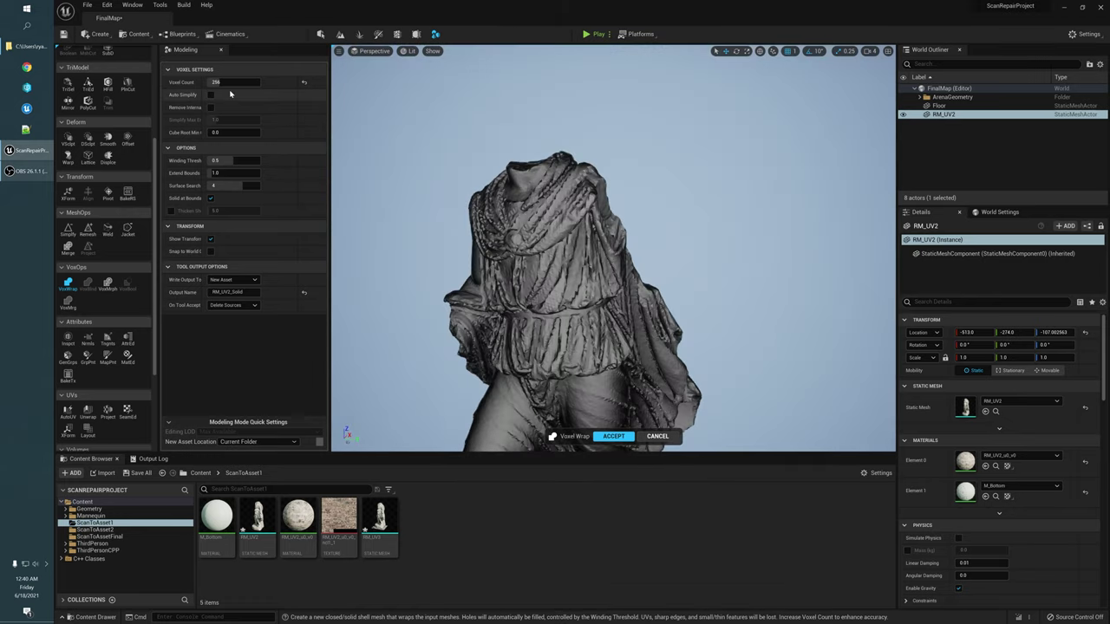
# Step: Set the Voxel Wrap's voxel count to 350
pyautogui.click(235, 83)
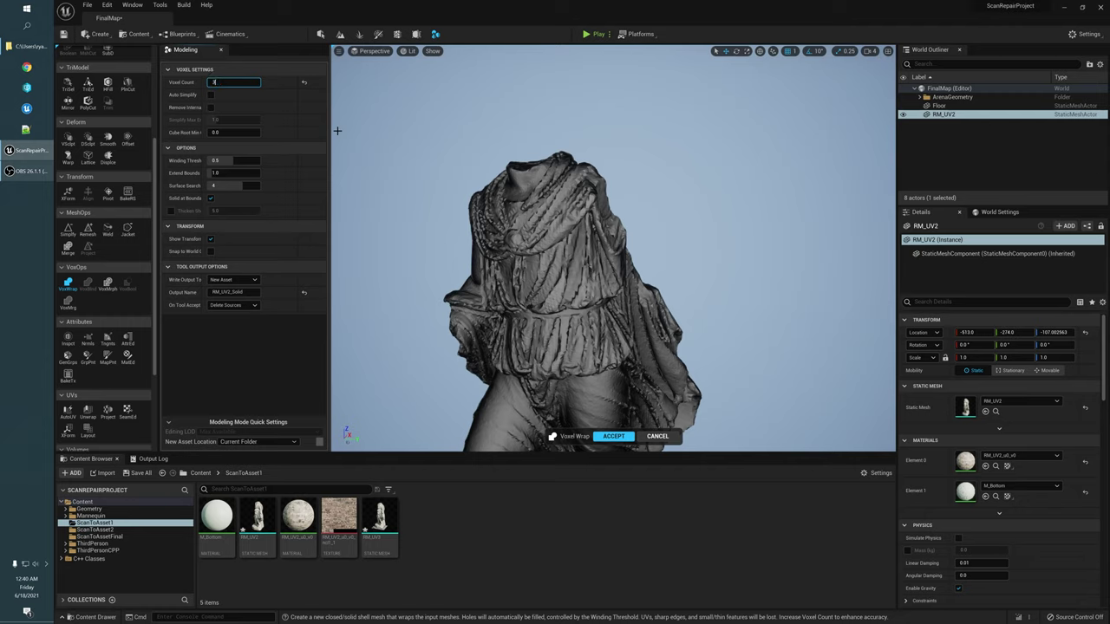
pyautogui.keyDown('alt'); pyautogui.moveTo(416, 199); pyautogui.dragTo(486, 234, button='right'); pyautogui.keyUp('alt')
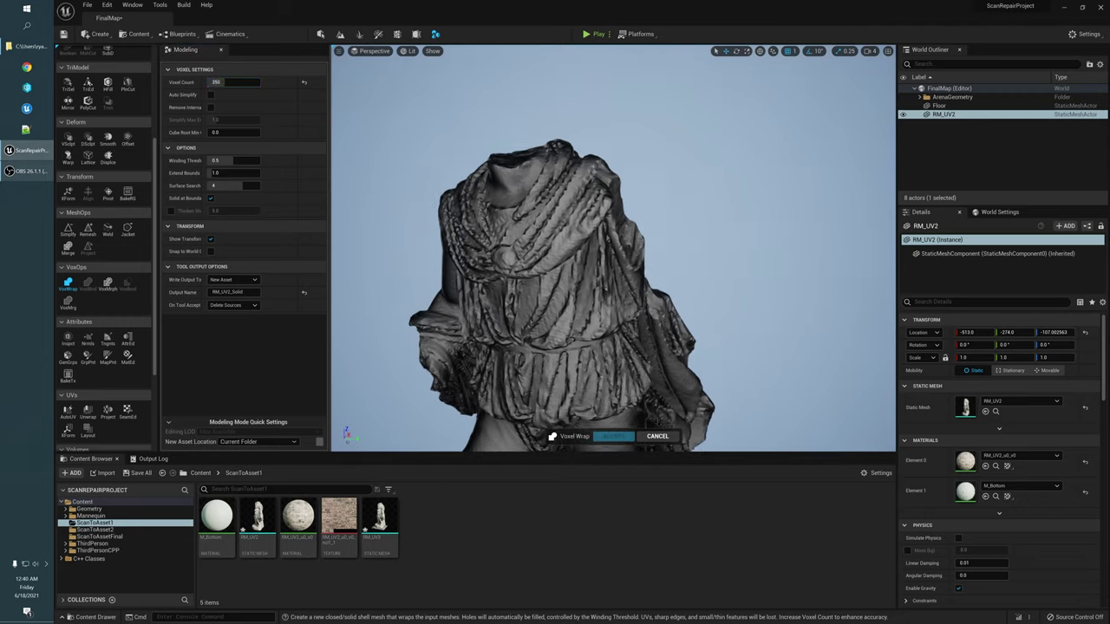
pyautogui.keyDown('alt'); pyautogui.moveTo(486, 208); pyautogui.dragTo(539, 226); pyautogui.keyUp('alt')
pyautogui.keyDown('alt'); pyautogui.moveTo(539, 226); pyautogui.dragTo(581, 234, button='right'); pyautogui.keyUp('alt')
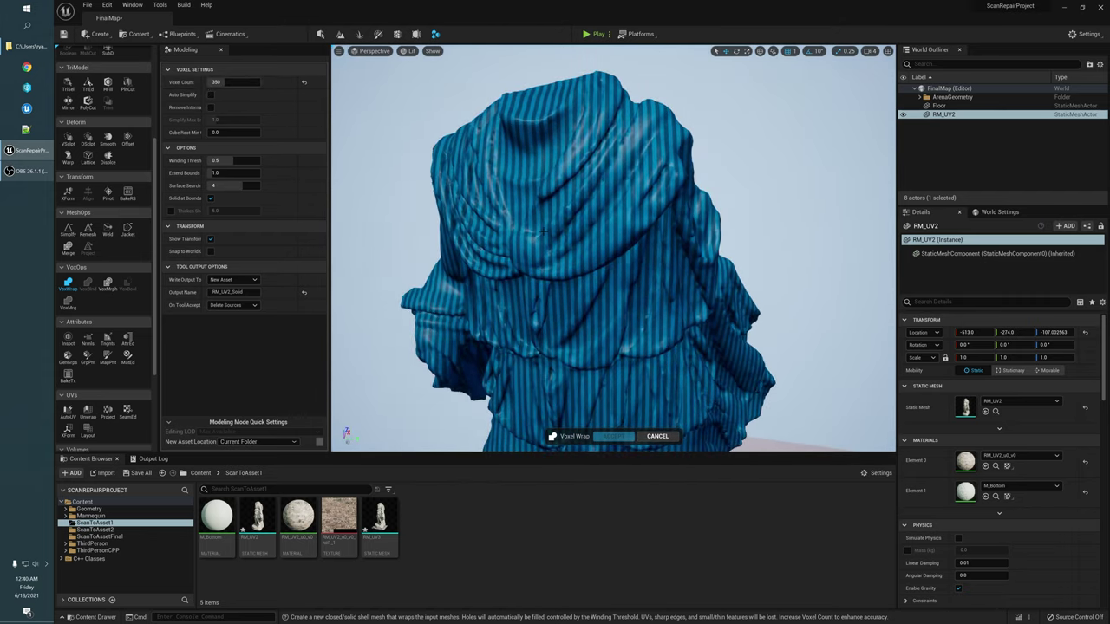
# Step: Examine the refined wrap preview from several angles and check the triangle count of the source RM_UV2 static mesh
pyautogui.keyDown('alt'); pyautogui.moveTo(555, 234); pyautogui.dragTo(512, 165); pyautogui.keyUp('alt')
pyautogui.moveTo(499, 360)
pyautogui.keyDown('alt'); pyautogui.mouseDown()
pyautogui.moveTo(444, 400)
pyautogui.moveTo(468, 386)
pyautogui.moveTo(495, 338)
pyautogui.mouseUp(); pyautogui.keyUp('alt')
pyautogui.keyDown('alt'); pyautogui.moveTo(672, 344); pyautogui.dragTo(662, 344); pyautogui.keyUp('alt')
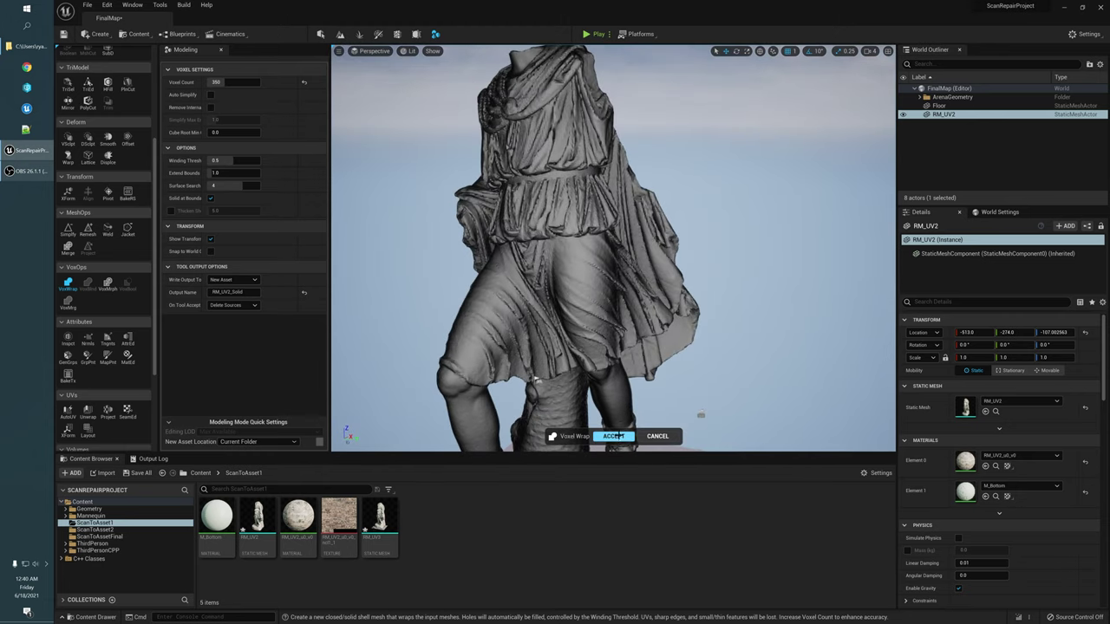
pyautogui.keyDown('alt'); pyautogui.moveTo(665, 314); pyautogui.dragTo(688, 340); pyautogui.keyUp('alt')
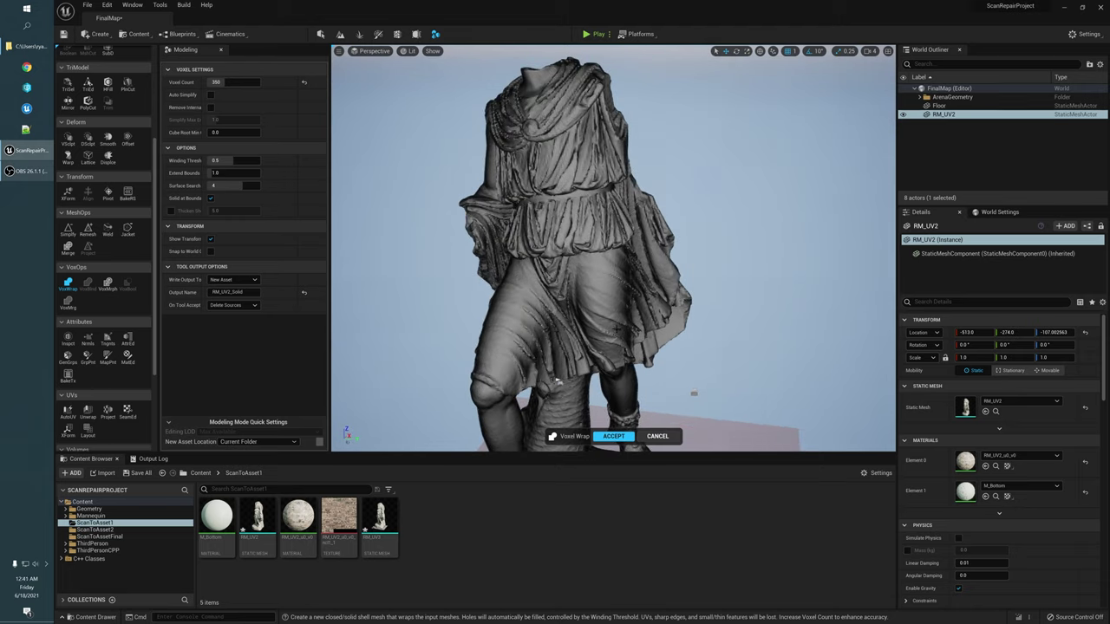
pyautogui.keyDown('alt'); pyautogui.moveTo(616, 330); pyautogui.dragTo(613, 337); pyautogui.keyUp('alt')
pyautogui.moveTo(244, 528)
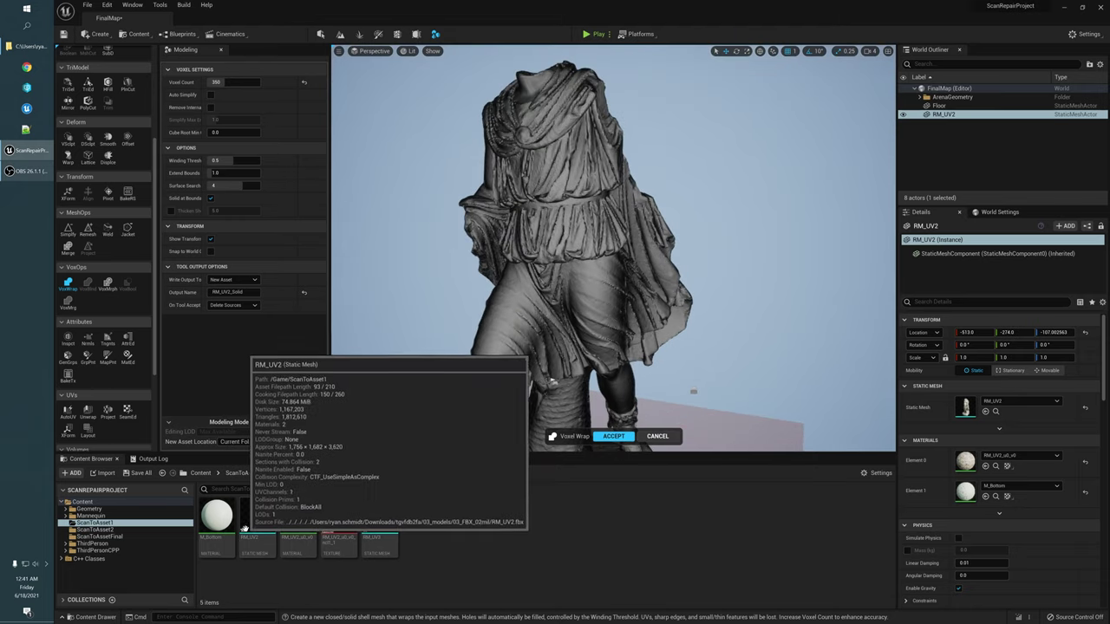
pyautogui.keyDown('alt'); pyautogui.moveTo(537, 212); pyautogui.dragTo(520, 247); pyautogui.keyUp('alt')
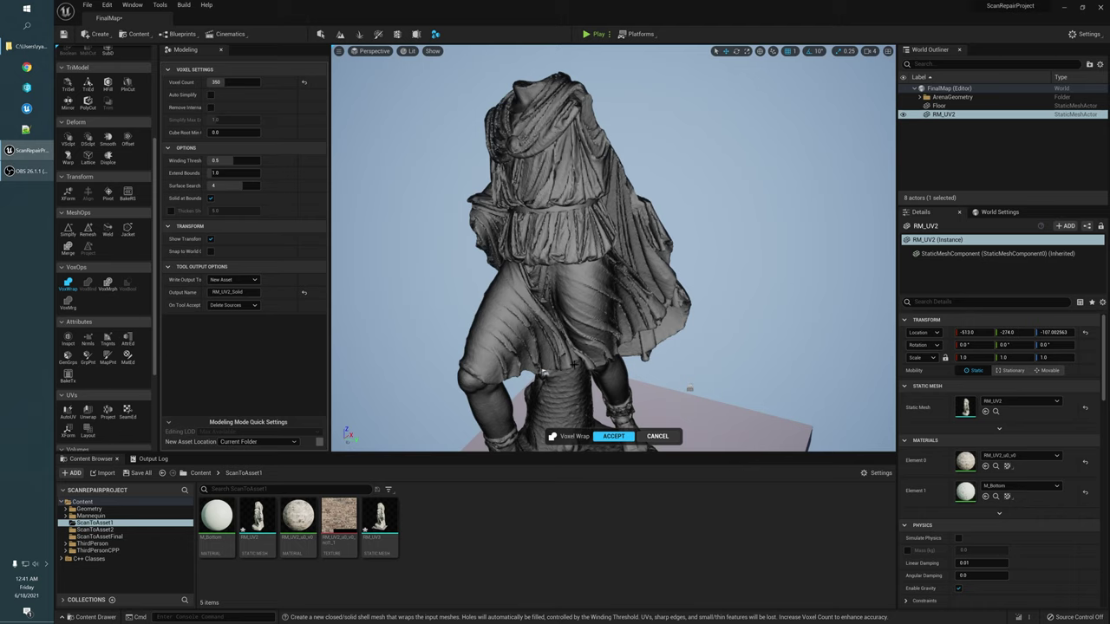
pyautogui.keyDown('alt'); pyautogui.moveTo(574, 365); pyautogui.dragTo(607, 293); pyautogui.keyUp('alt')
pyautogui.scroll(2, 607, 292)
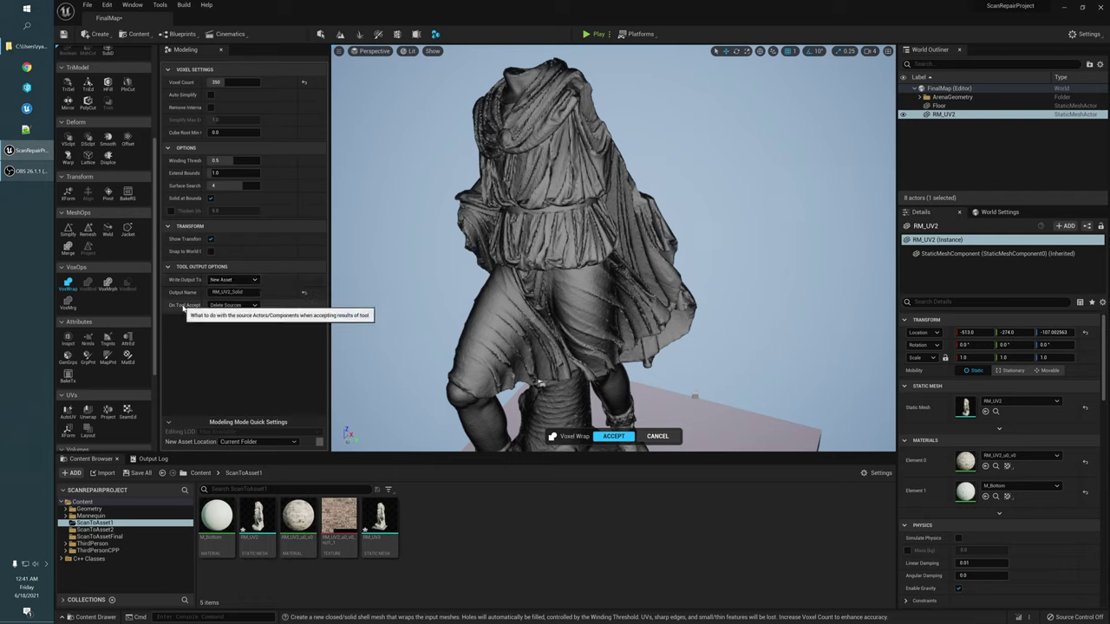
# Step: Set the wrap's On Tool Accept option to Keep Sources
pyautogui.moveTo(200, 284); pyautogui.dragTo(209, 284)
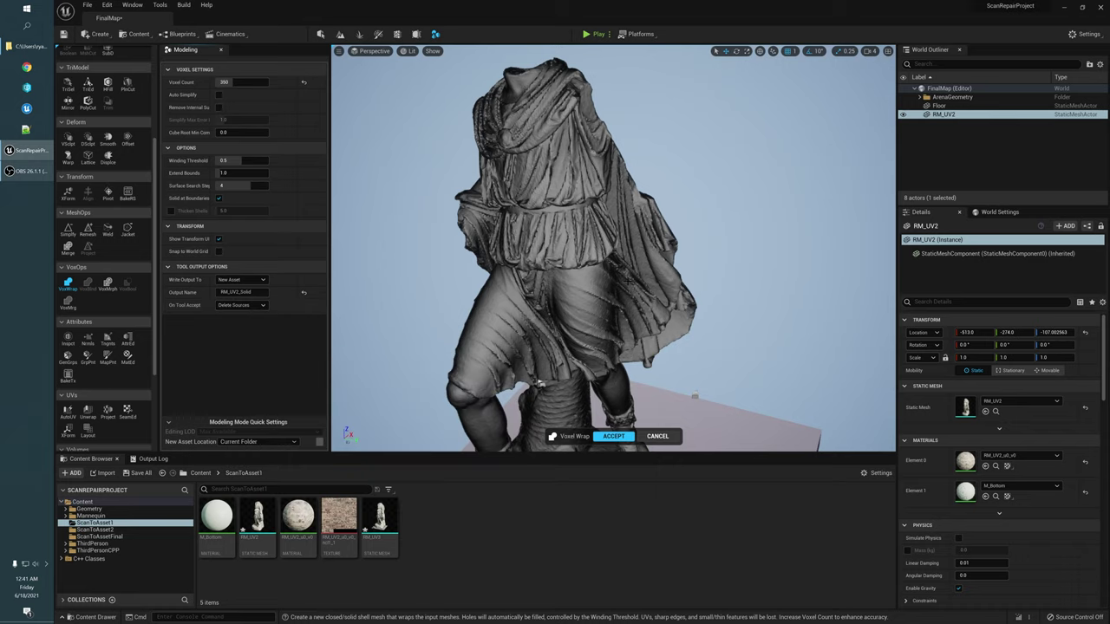
pyautogui.click(252, 305)
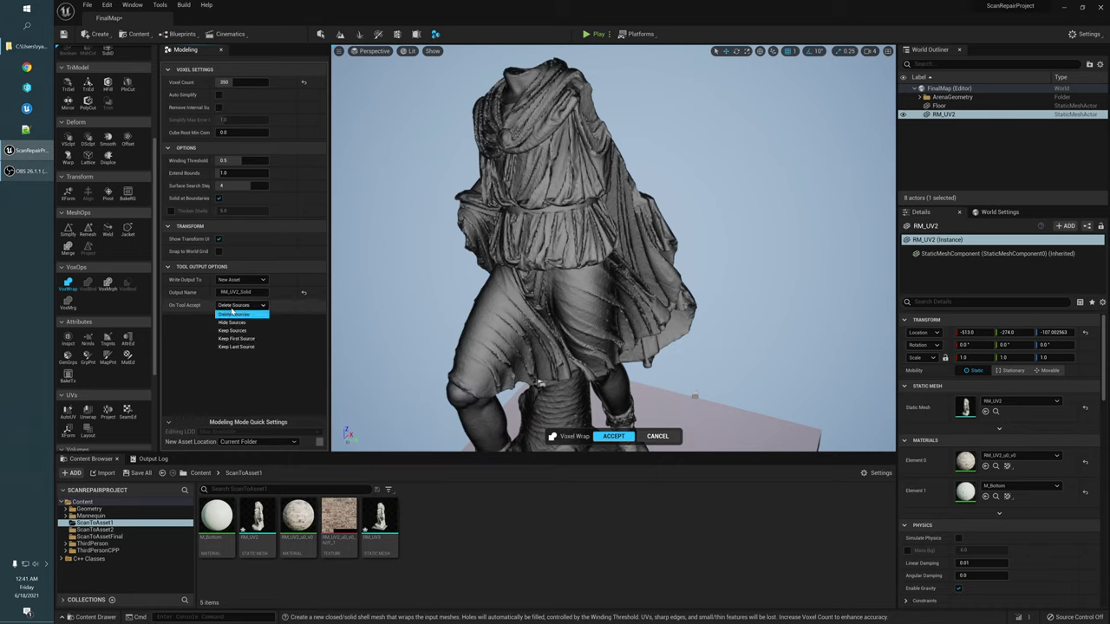
pyautogui.click(242, 330)
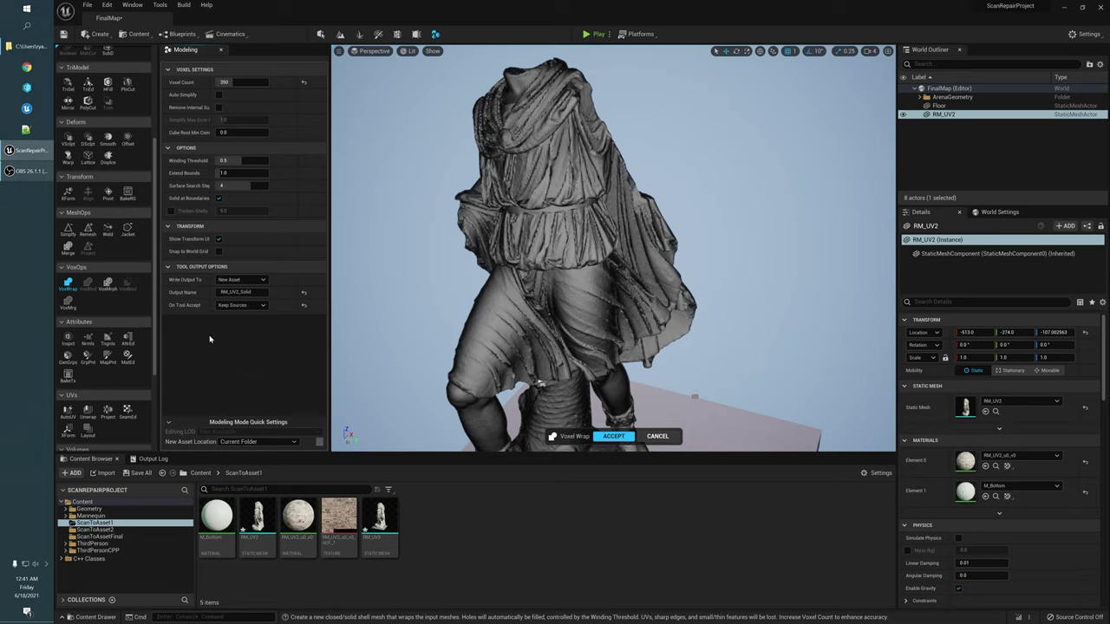
# Step: Try AutoGen Folder (World-Relative) as the new asset location and restore Current Folder
pyautogui.click(260, 442)
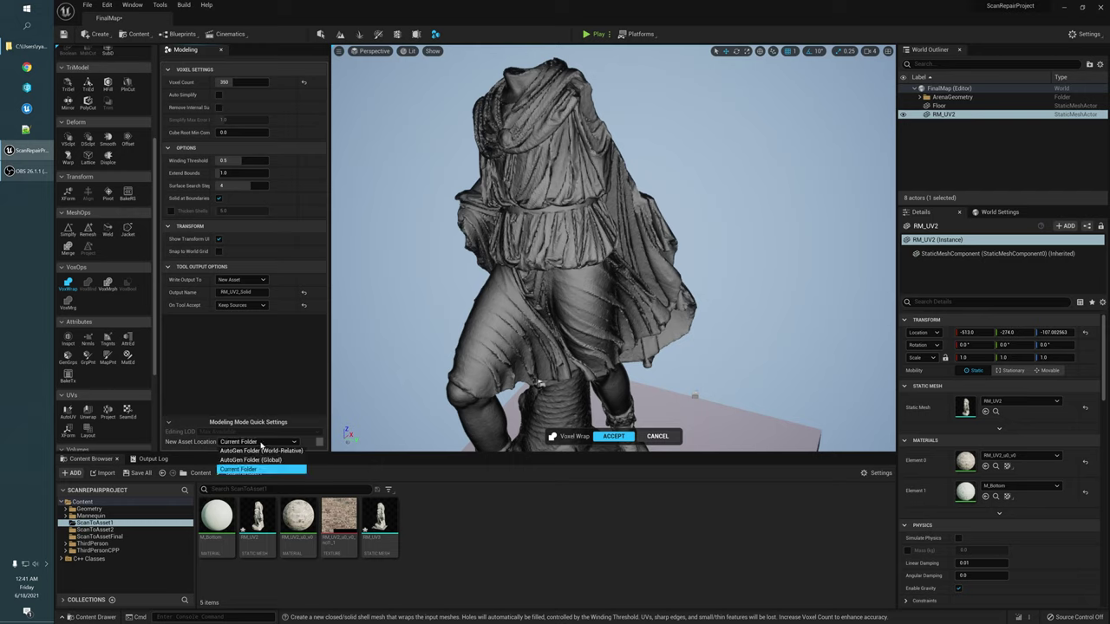
pyautogui.click(243, 450)
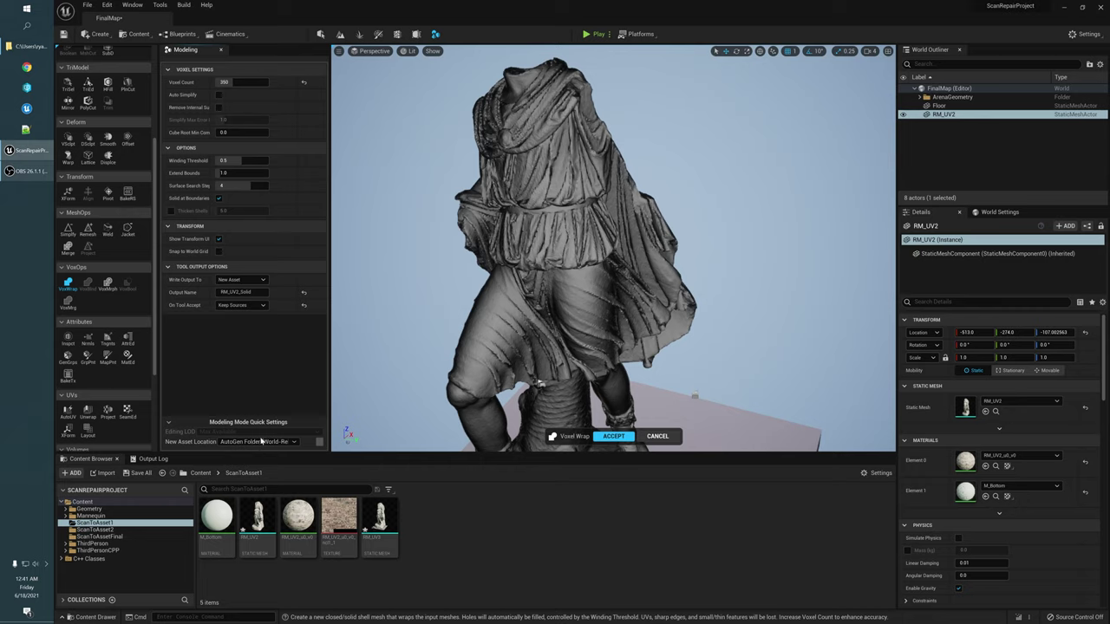
pyautogui.click(261, 442)
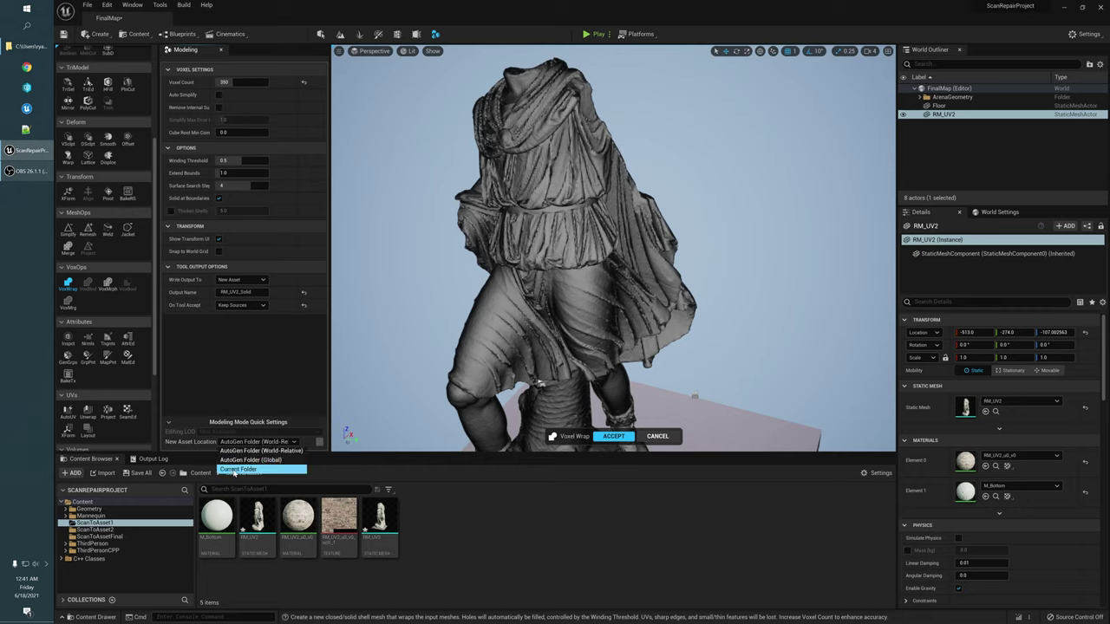
pyautogui.click(236, 470)
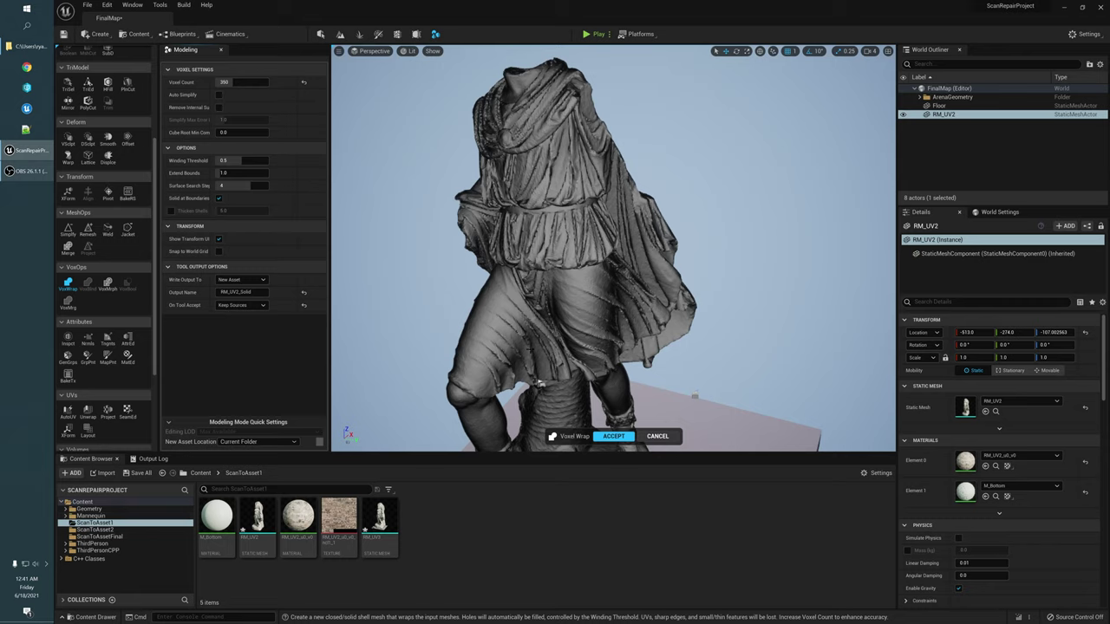
# Step: Accept the Voxel Wrap as the new RM_UV2_Solid asset and check its triangle count and overall appearance
pyautogui.moveTo(531, 350); pyautogui.dragTo(545, 367, button='right')
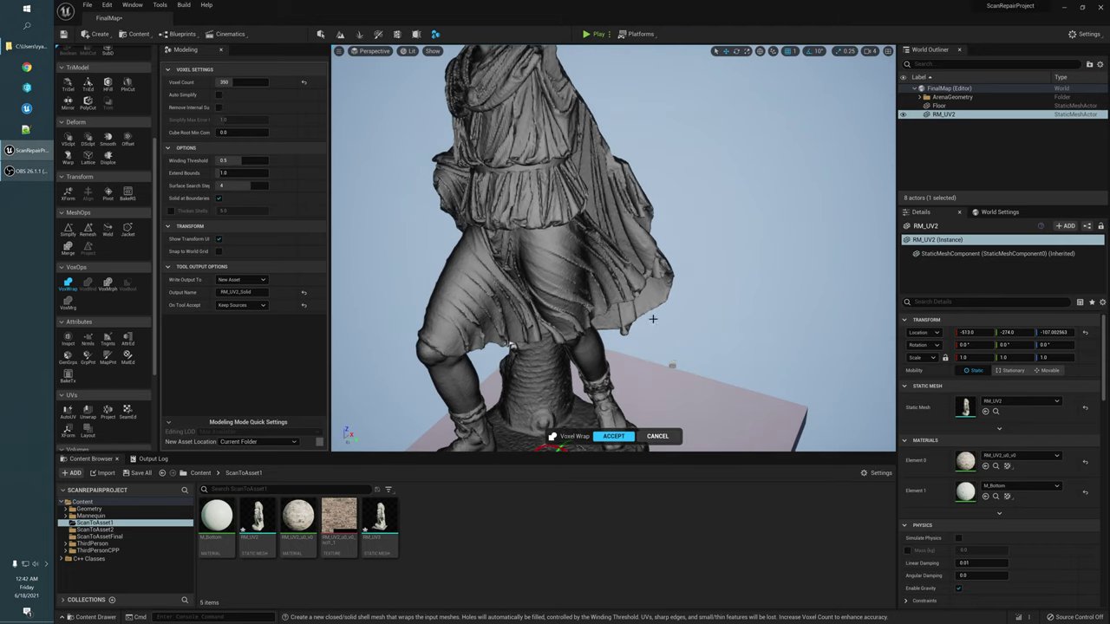
pyautogui.keyDown('alt'); pyautogui.moveTo(654, 320); pyautogui.dragTo(643, 421); pyautogui.keyUp('alt')
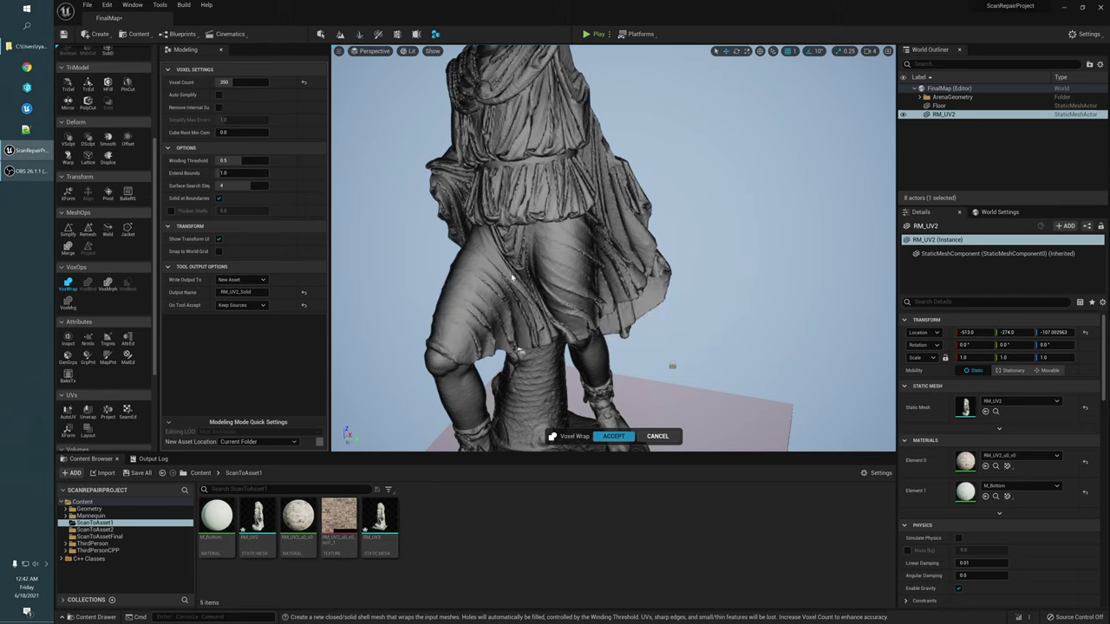
pyautogui.moveTo(295, 518)
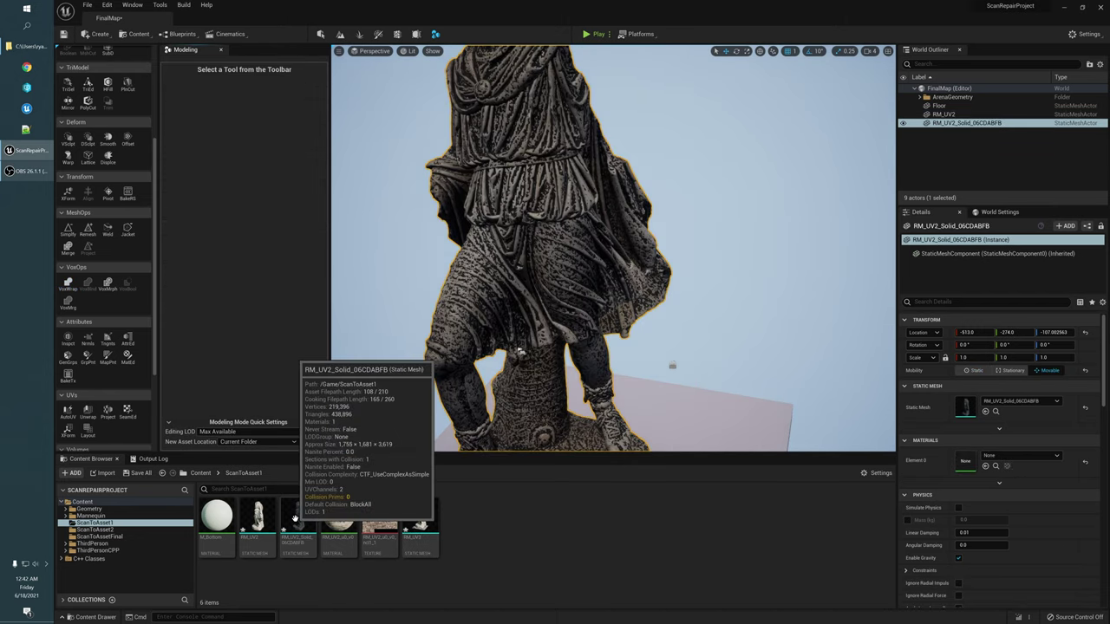
pyautogui.press('s')
pyautogui.moveTo(614, 260); pyautogui.dragTo(614, 312, button='right')
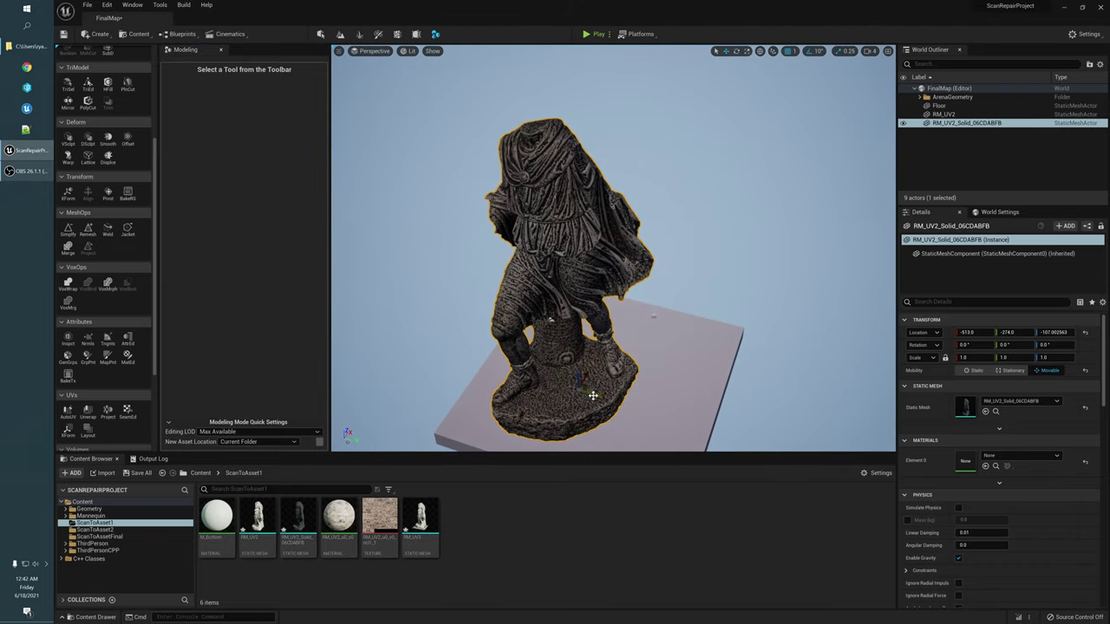
# Step: Move the solid statue copy beside the original, to about Y 1446, and assign the M_Bottom material to it
pyautogui.moveTo(597, 390); pyautogui.dragTo(729, 419)
pyautogui.keyDown('alt'); pyautogui.moveTo(699, 382); pyautogui.dragTo(699, 330); pyautogui.keyUp('alt')
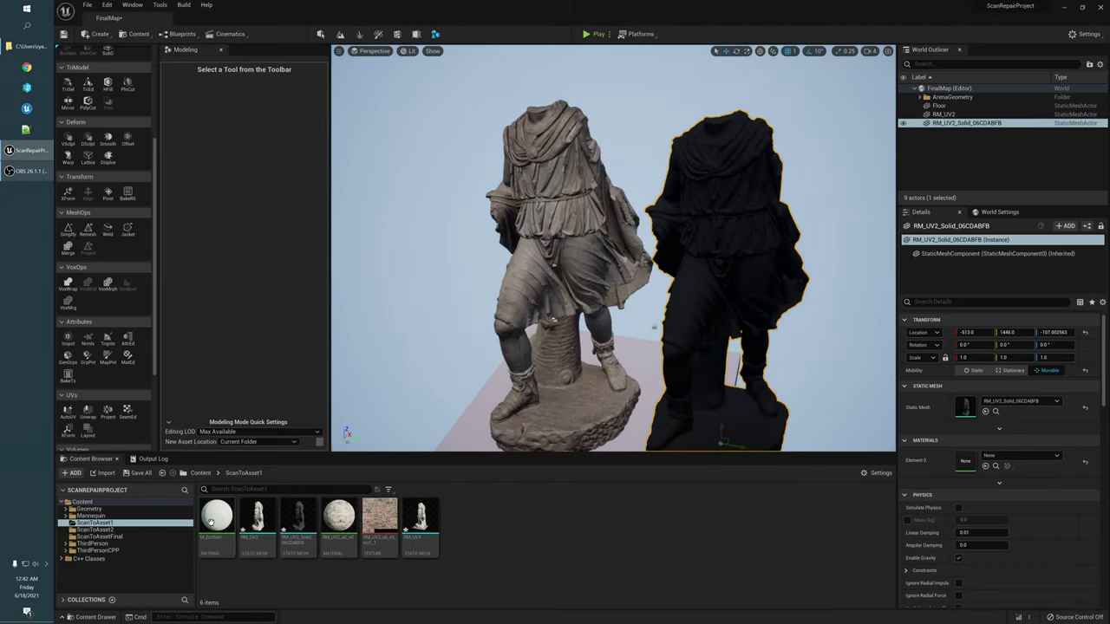
pyautogui.moveTo(215, 521); pyautogui.dragTo(646, 263)
pyautogui.keyDown('alt'); pyautogui.moveTo(748, 327); pyautogui.dragTo(781, 312, button='right'); pyautogui.keyUp('alt')
pyautogui.keyDown('alt'); pyautogui.moveTo(748, 327); pyautogui.dragTo(774, 305); pyautogui.keyUp('alt')
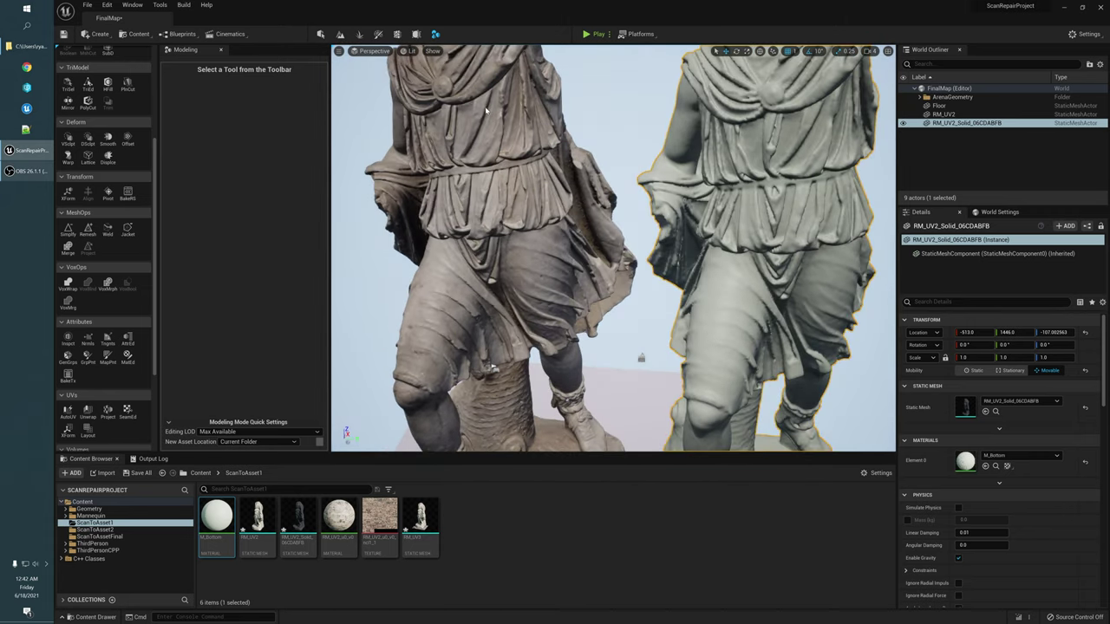
# Step: Compare the surface detail of the solid statue with the original scan from several angles
pyautogui.keyDown('alt'); pyautogui.moveTo(629, 150); pyautogui.dragTo(577, 157); pyautogui.keyUp('alt')
pyautogui.keyDown('alt'); pyautogui.moveTo(629, 150); pyautogui.dragTo(599, 108, button='middle'); pyautogui.keyUp('alt')
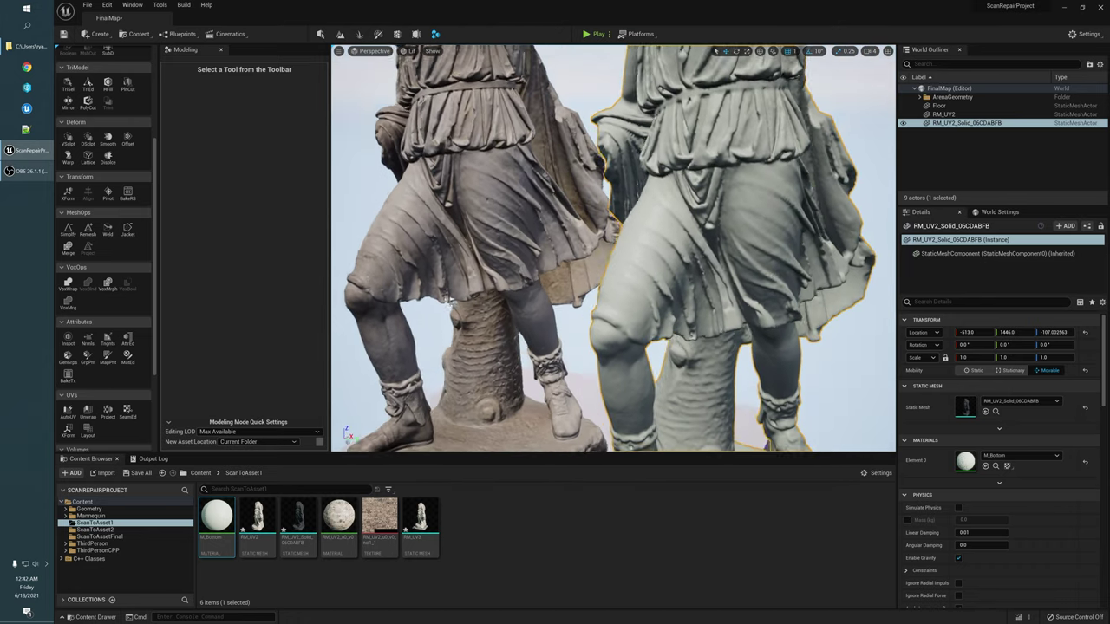
pyautogui.keyDown('alt'); pyautogui.moveTo(628, 150); pyautogui.dragTo(581, 160, button='right'); pyautogui.keyUp('alt')
pyautogui.keyDown('alt'); pyautogui.moveTo(629, 150); pyautogui.dragTo(659, 146); pyautogui.keyUp('alt')
pyautogui.keyDown('alt'); pyautogui.moveTo(714, 254); pyautogui.dragTo(763, 238, button='right'); pyautogui.keyUp('alt')
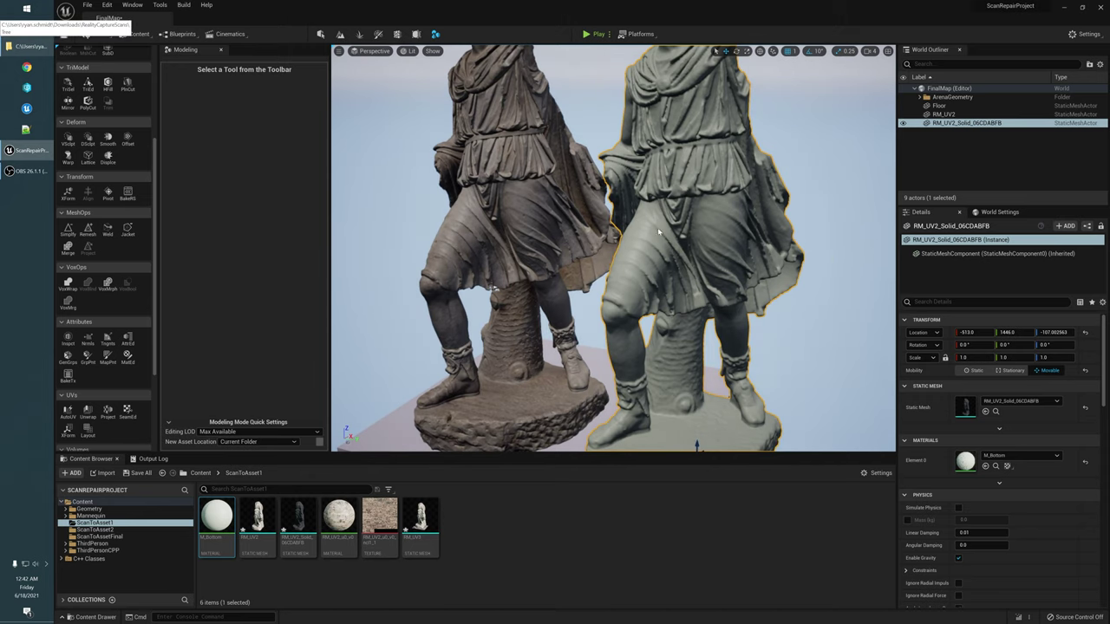
pyautogui.keyDown('alt'); pyautogui.moveTo(686, 175); pyautogui.dragTo(593, 193); pyautogui.keyUp('alt')
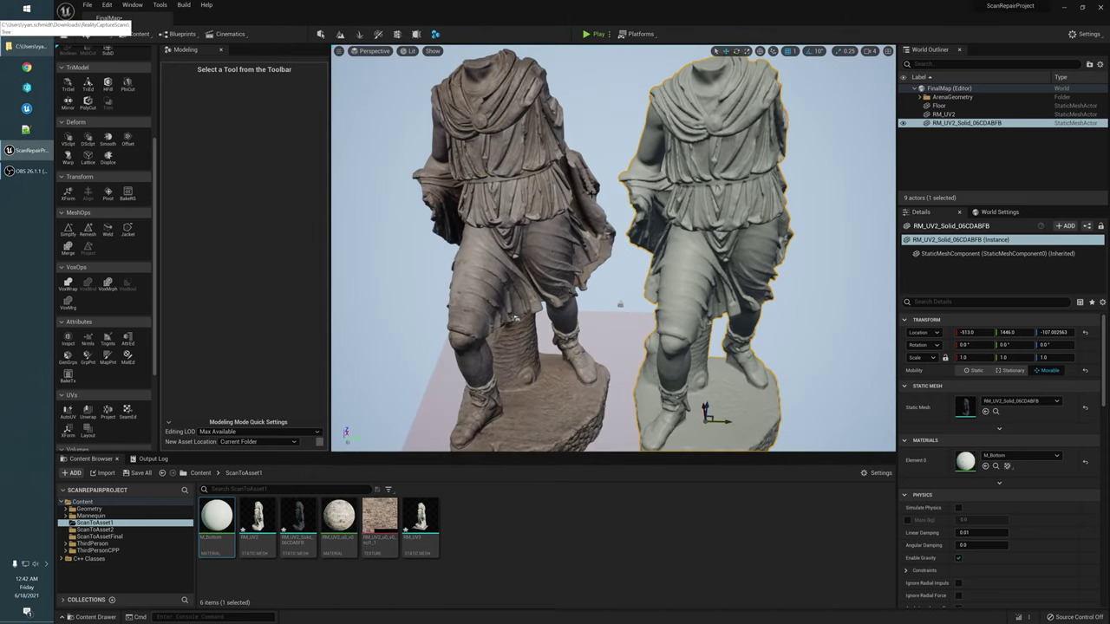
pyautogui.keyDown('alt'); pyautogui.moveTo(771, 419); pyautogui.dragTo(737, 378); pyautogui.keyUp('alt')
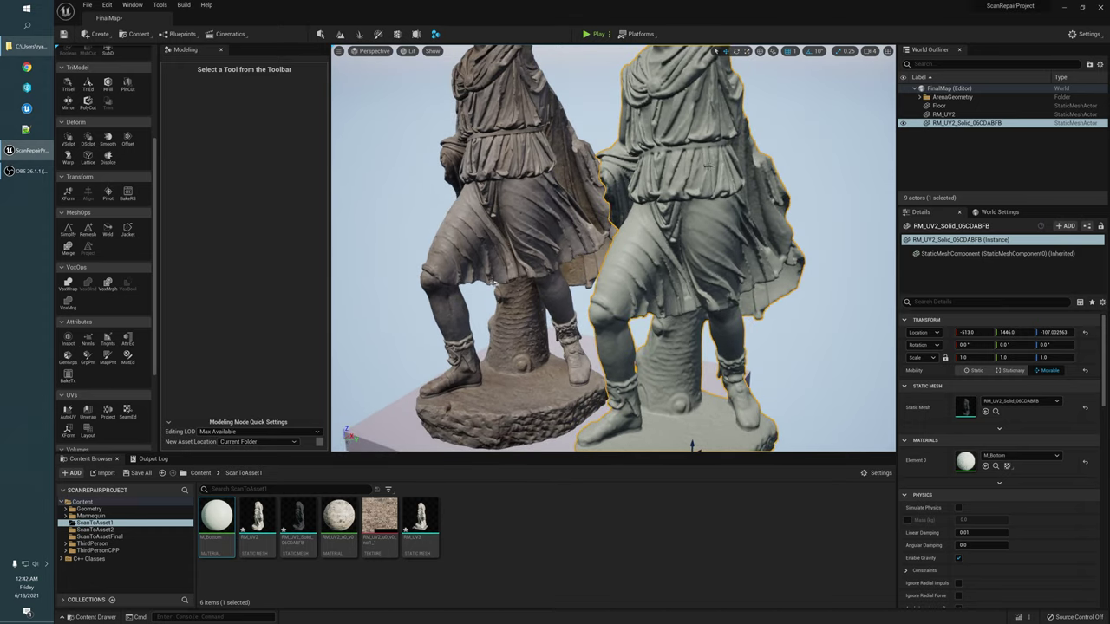
pyautogui.keyDown('alt'); pyautogui.moveTo(590, 443); pyautogui.dragTo(668, 199); pyautogui.keyUp('alt')
pyautogui.keyDown('alt'); pyautogui.moveTo(669, 274); pyautogui.dragTo(605, 335); pyautogui.keyUp('alt')
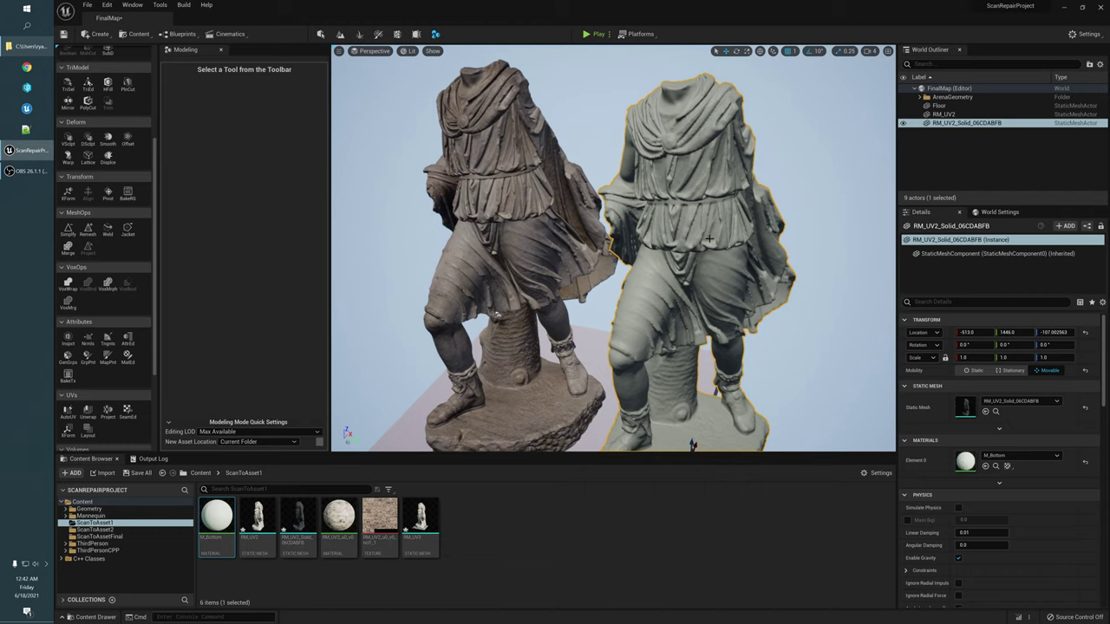
pyautogui.keyDown('alt'); pyautogui.moveTo(681, 163); pyautogui.dragTo(612, 236); pyautogui.keyUp('alt')
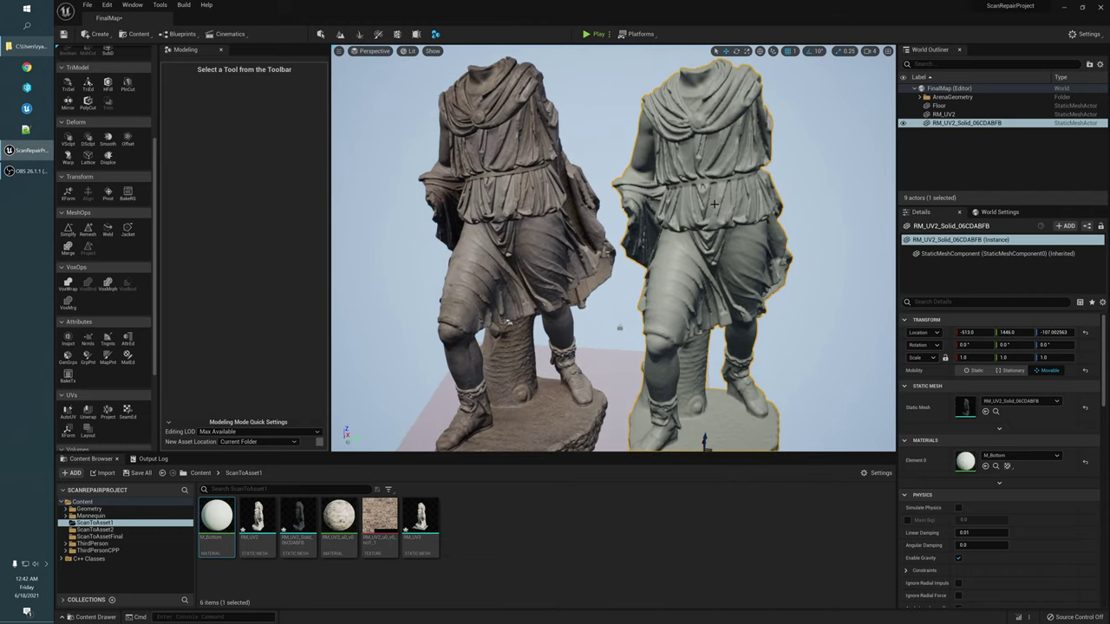
pyautogui.keyDown('alt'); pyautogui.moveTo(715, 205); pyautogui.dragTo(612, 177); pyautogui.keyUp('alt')
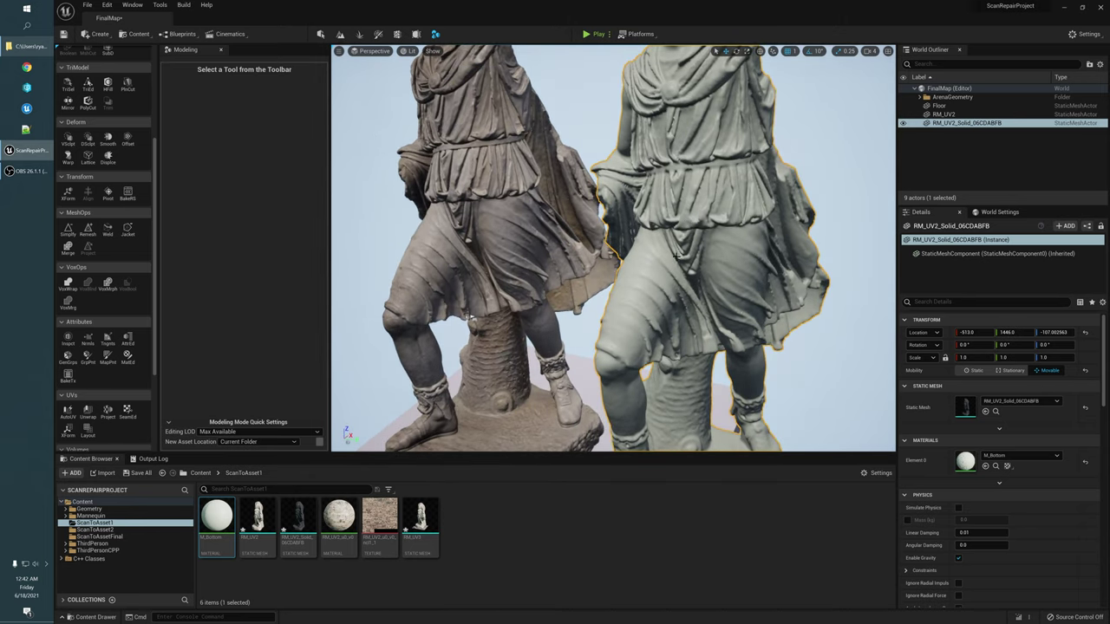
pyautogui.keyDown('alt'); pyautogui.moveTo(634, 205); pyautogui.dragTo(621, 240); pyautogui.keyUp('alt')
# Step: Start Voxel Morphology on the solid statue and inspect the Dilate preview at distance 5
pyautogui.scroll(3, 94, 213)
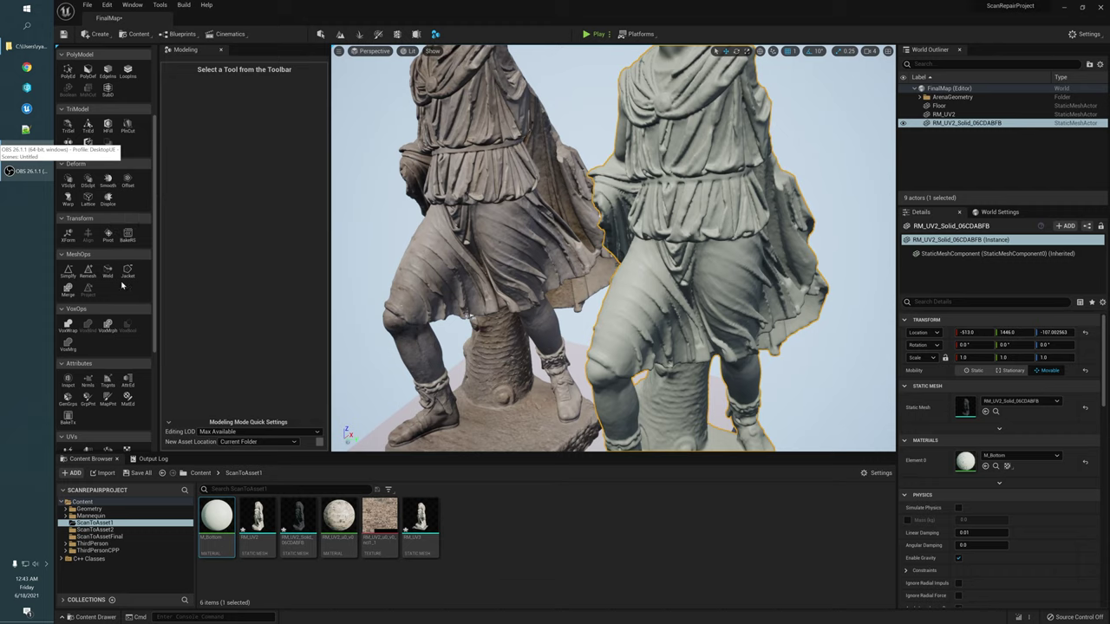
pyautogui.scroll(1, 120, 284)
pyautogui.scroll(-2, 784, 246)
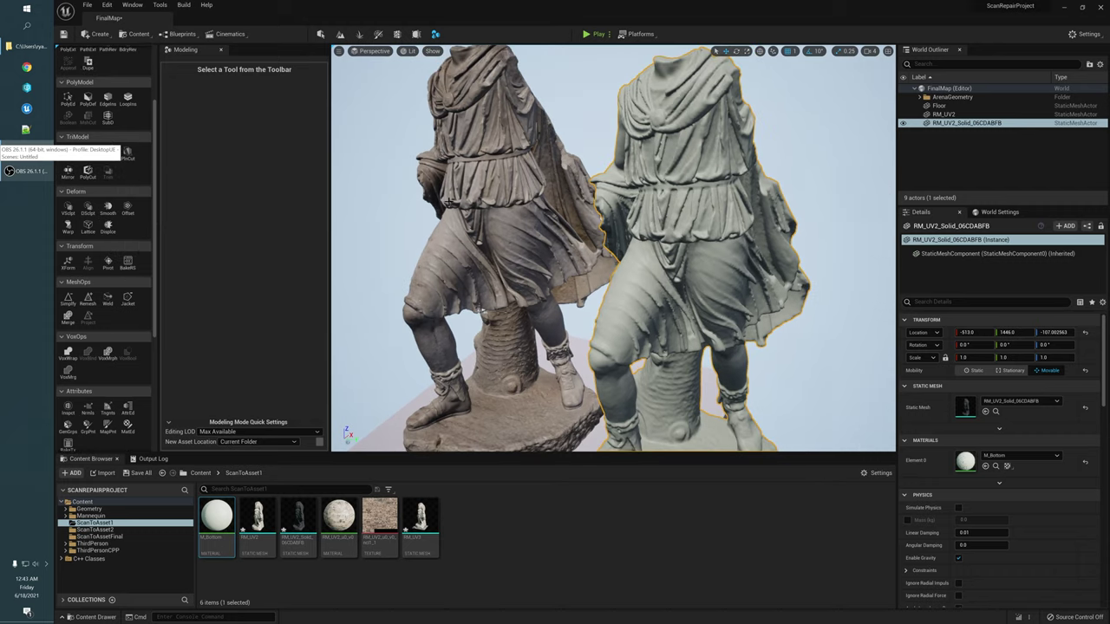
pyautogui.scroll(1, 102, 193)
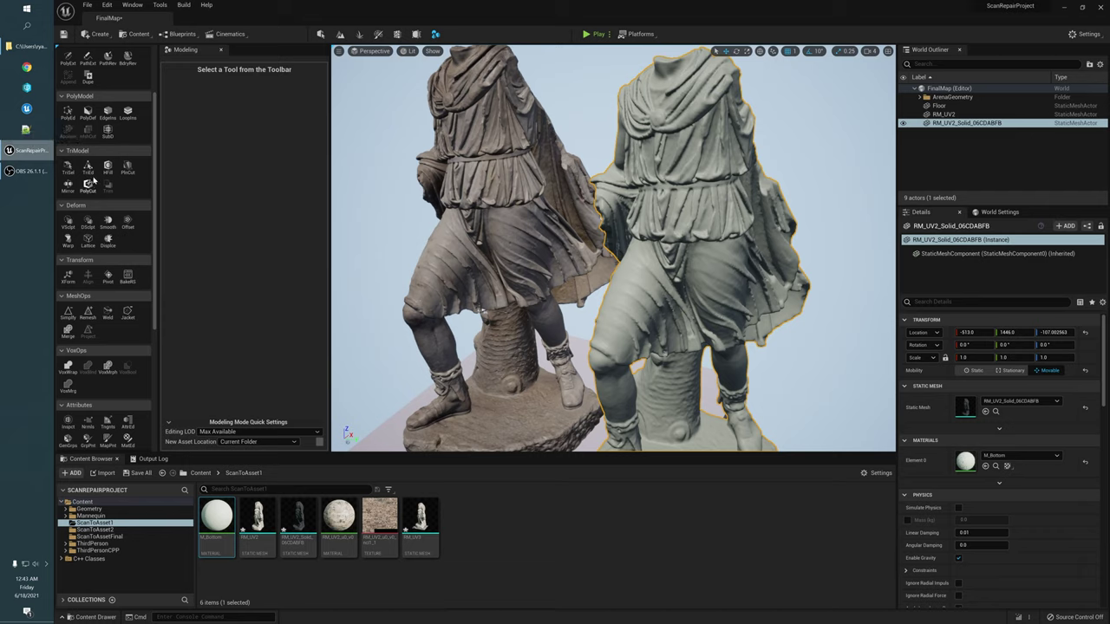
pyautogui.scroll(1, 123, 162)
pyautogui.scroll(1, 124, 162)
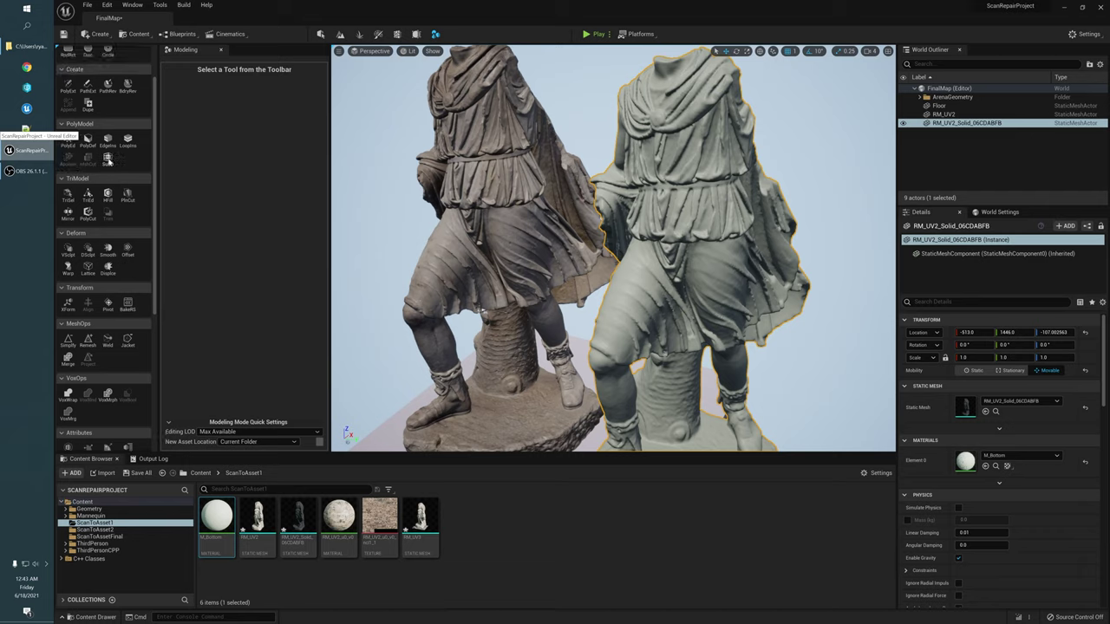
pyautogui.scroll(1, 108, 161)
pyautogui.scroll(-3, 111, 249)
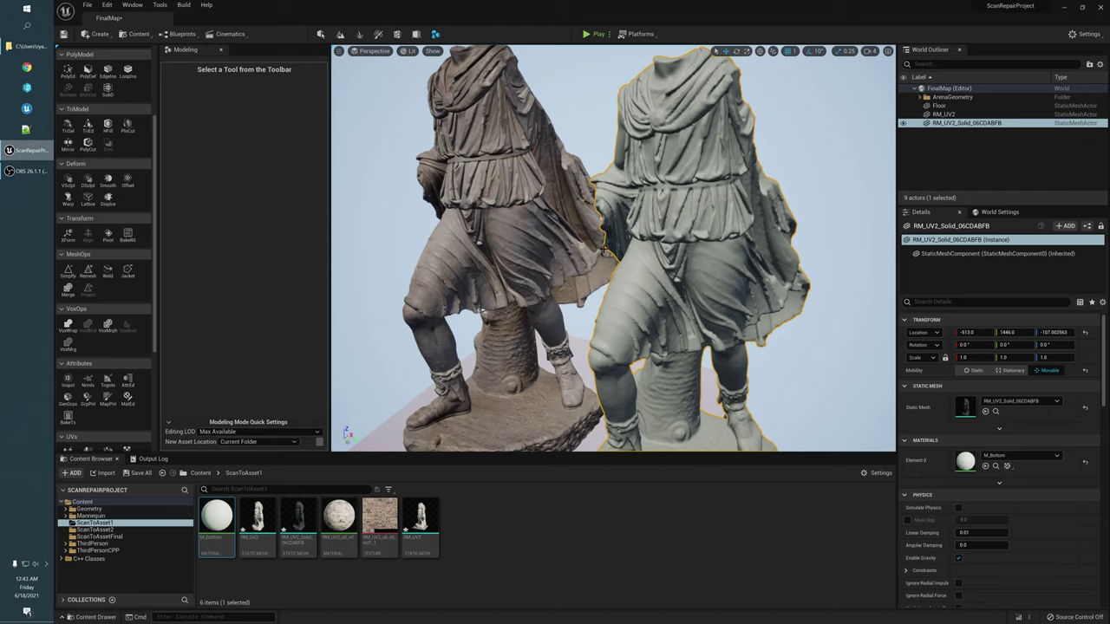
pyautogui.click(107, 326)
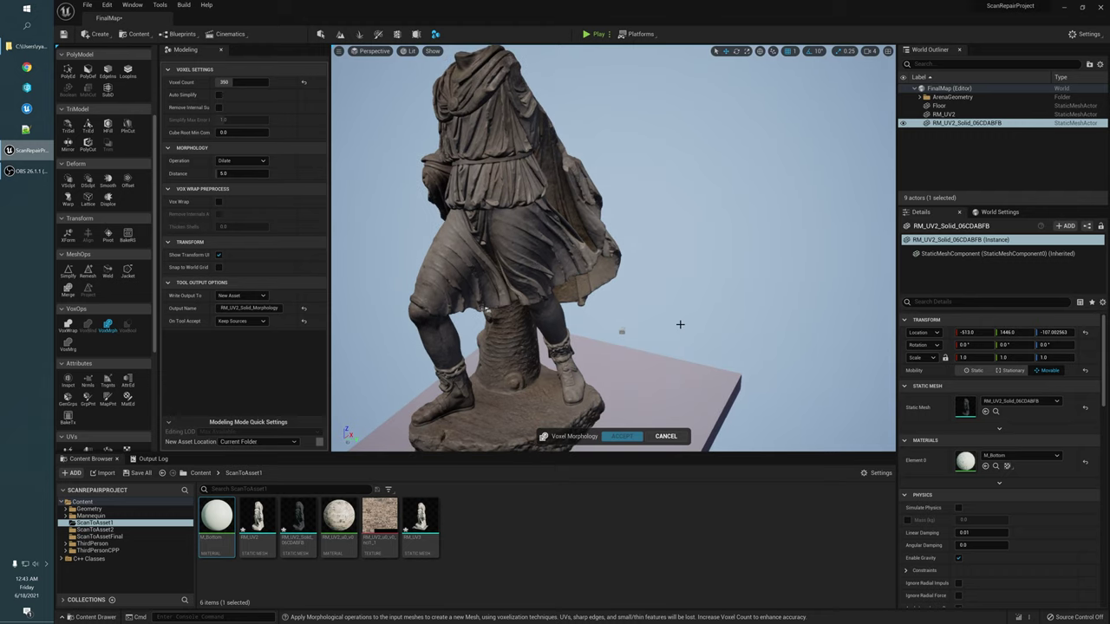
pyautogui.scroll(-2, 679, 324)
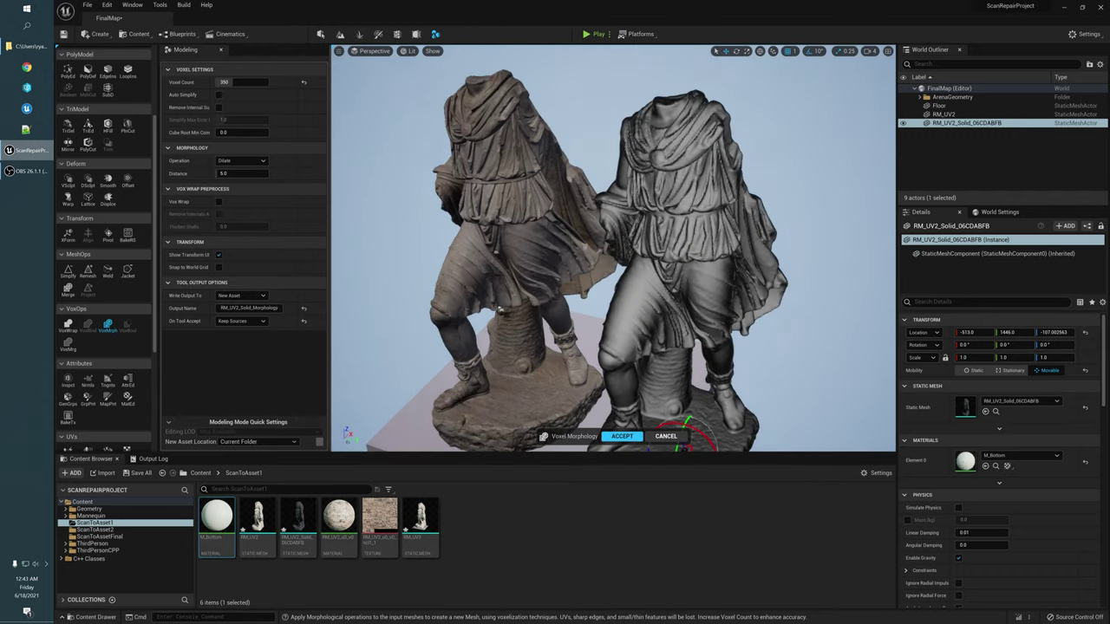
pyautogui.moveTo(500, 310); pyautogui.dragTo(560, 320, button='right')
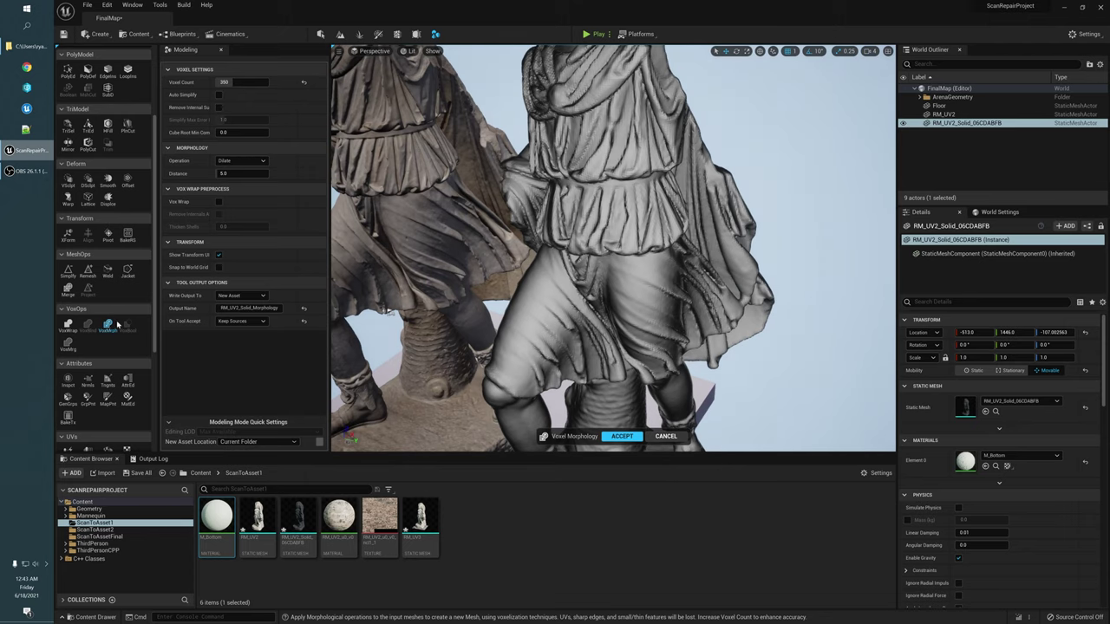
pyautogui.moveTo(500, 299); pyautogui.dragTo(544, 303, button='right')
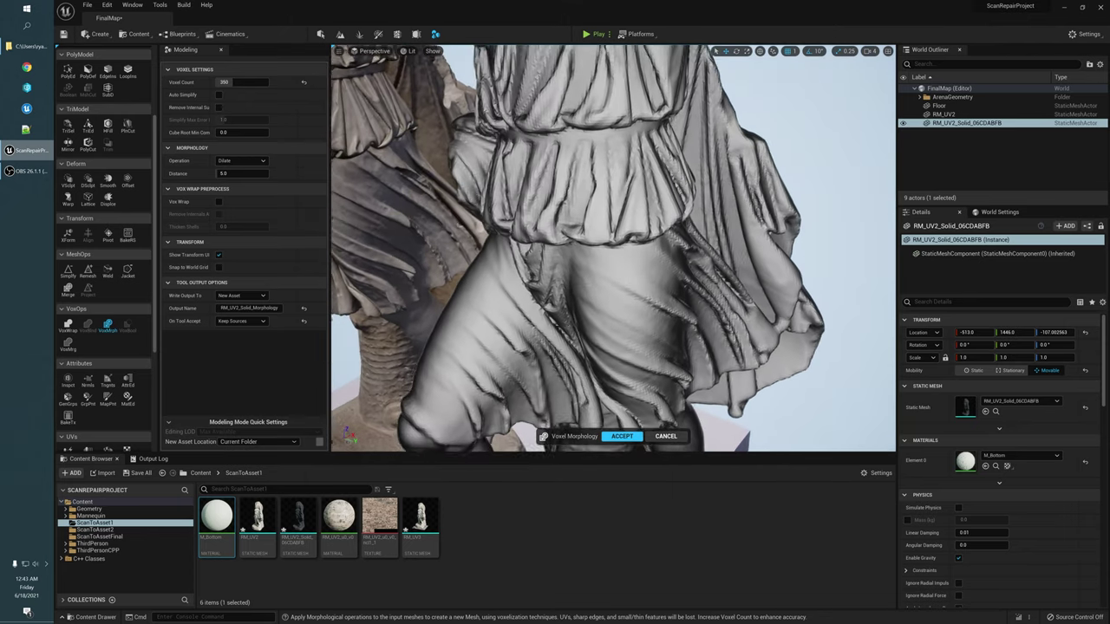
pyautogui.moveTo(609, 202); pyautogui.dragTo(632, 217, button='right')
pyautogui.moveTo(646, 138); pyautogui.dragTo(640, 97, button='right')
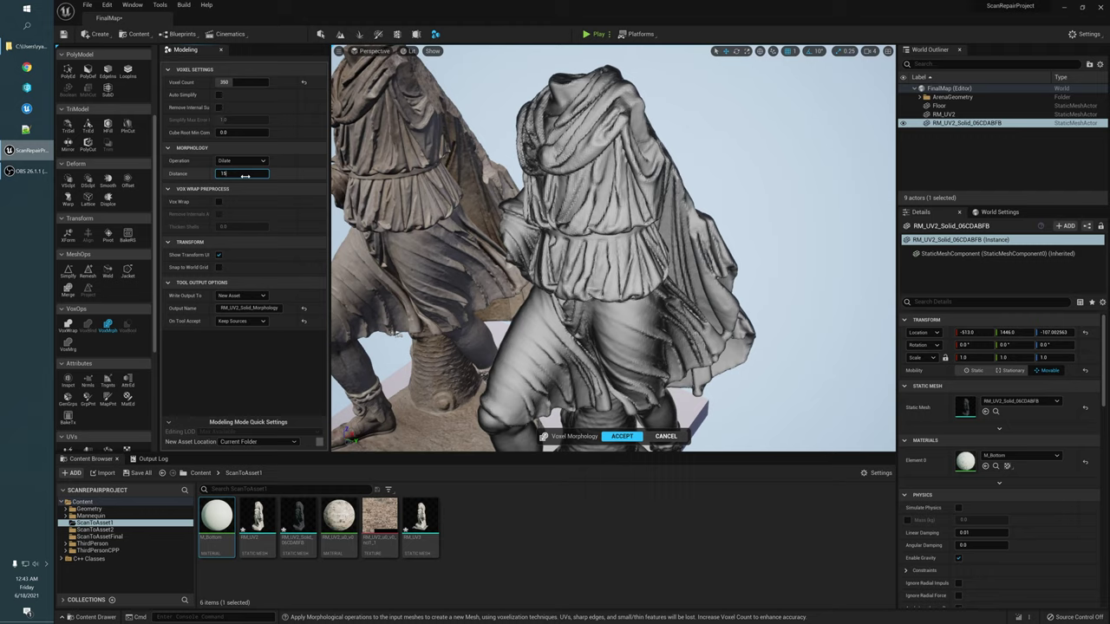
# Step: Set the morphology distance to 25 and change the operation to Close
pyautogui.press('Return')
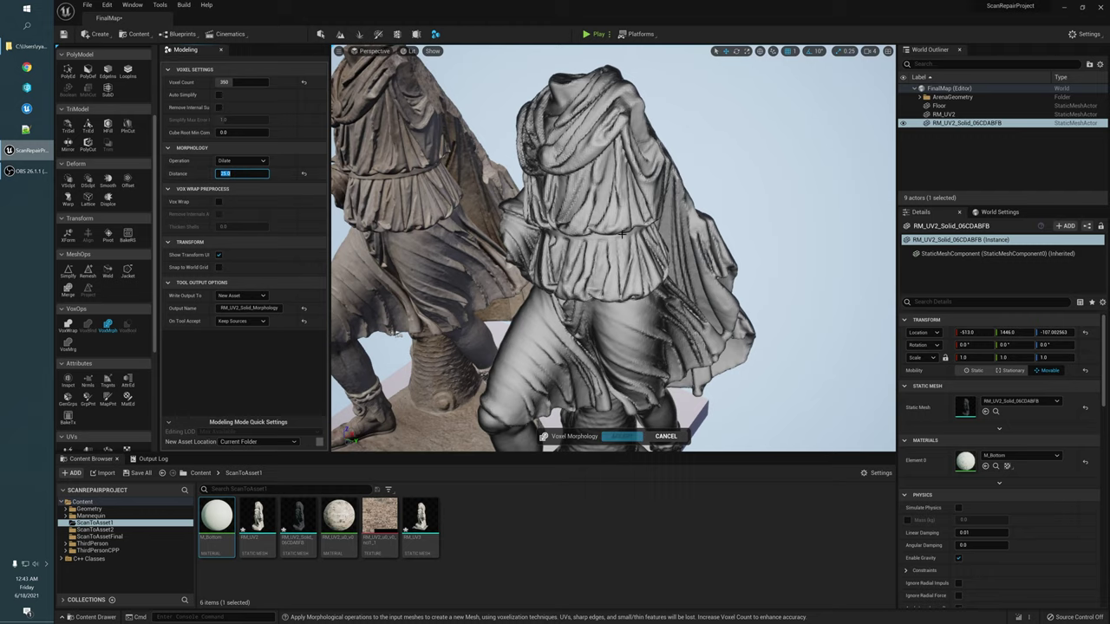
pyautogui.keyDown('alt'); pyautogui.moveTo(622, 235); pyautogui.dragTo(639, 190); pyautogui.keyUp('alt')
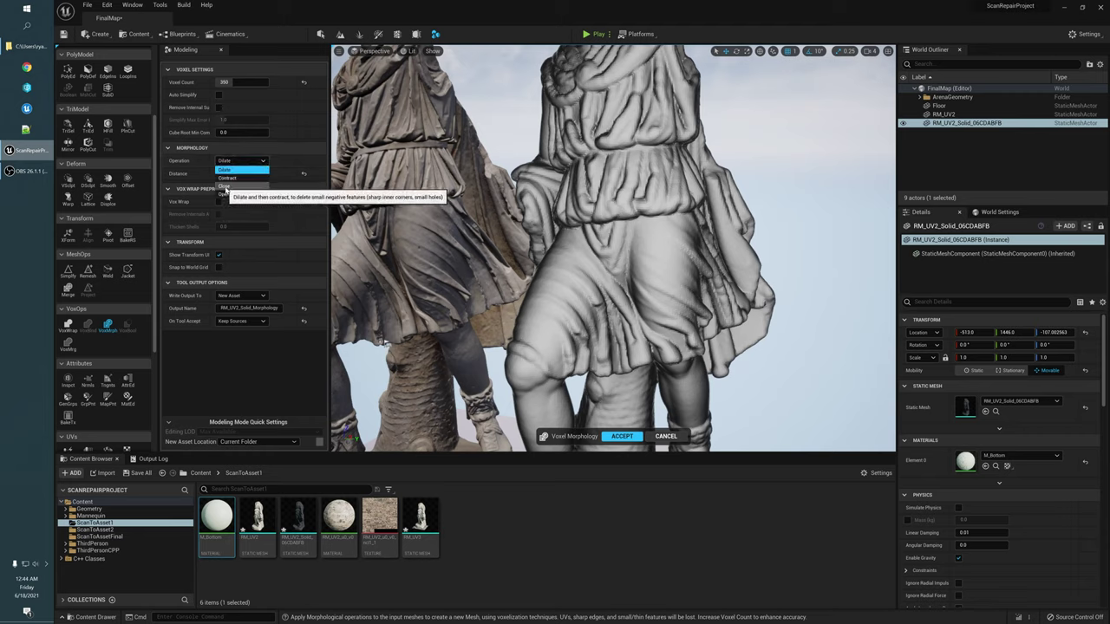
pyautogui.click(225, 188)
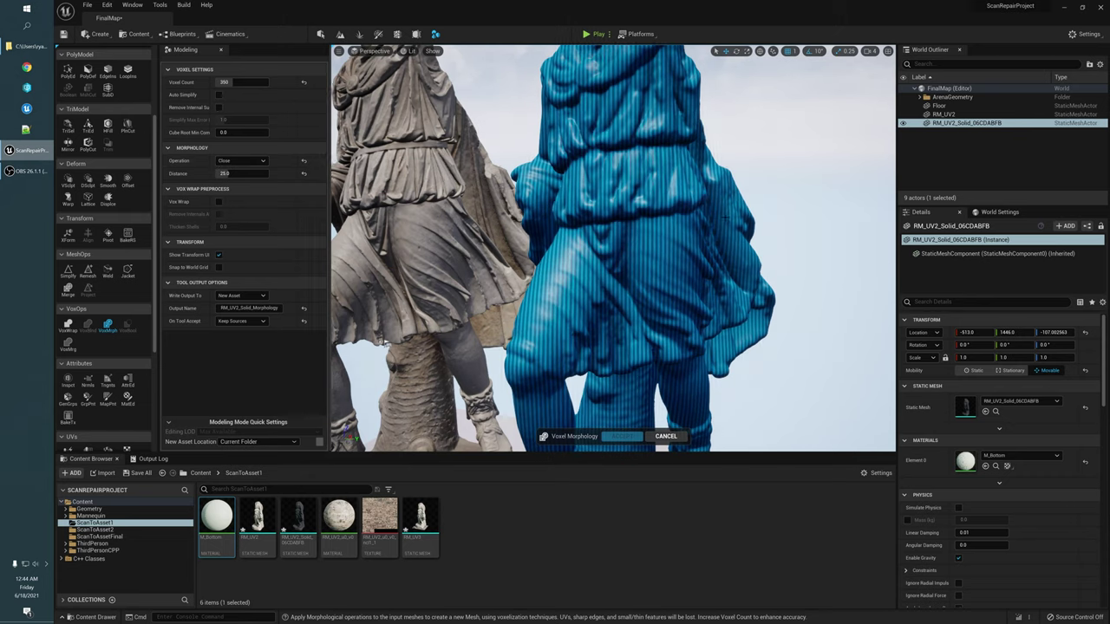
pyautogui.keyDown('alt'); pyautogui.moveTo(599, 195); pyautogui.dragTo(603, 238); pyautogui.keyUp('alt')
pyautogui.keyDown('alt'); pyautogui.moveTo(603, 126); pyautogui.dragTo(589, 136); pyautogui.keyUp('alt')
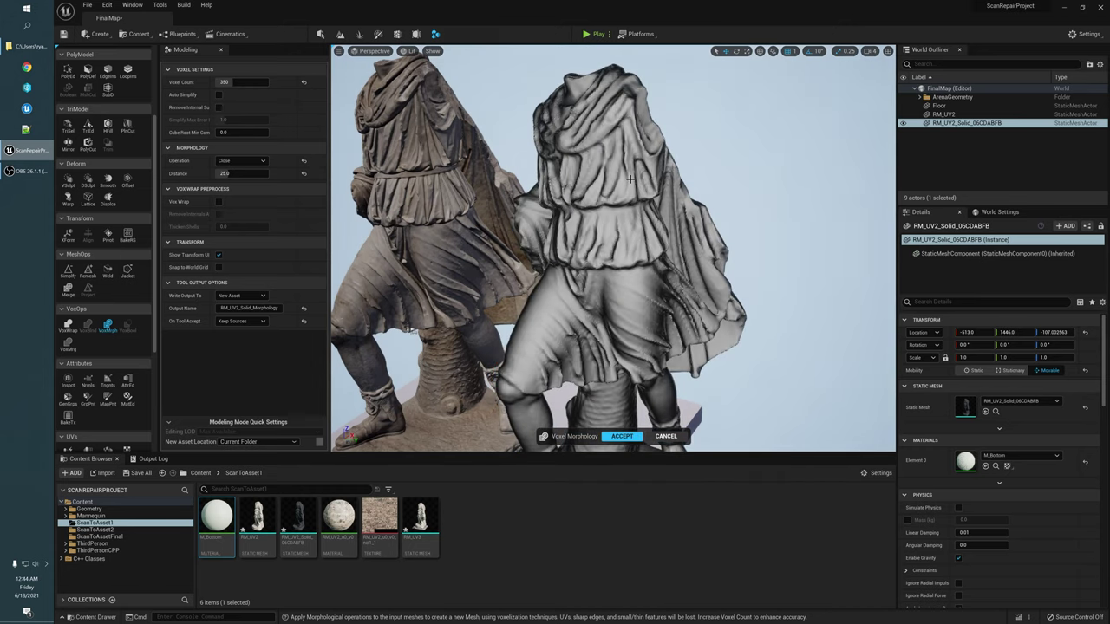
# Step: Compare the Close preview with the original scan, focusing on the cloak folds, skirt edge and legs
pyautogui.keyDown('alt'); pyautogui.moveTo(630, 179); pyautogui.dragTo(759, 183); pyautogui.keyUp('alt')
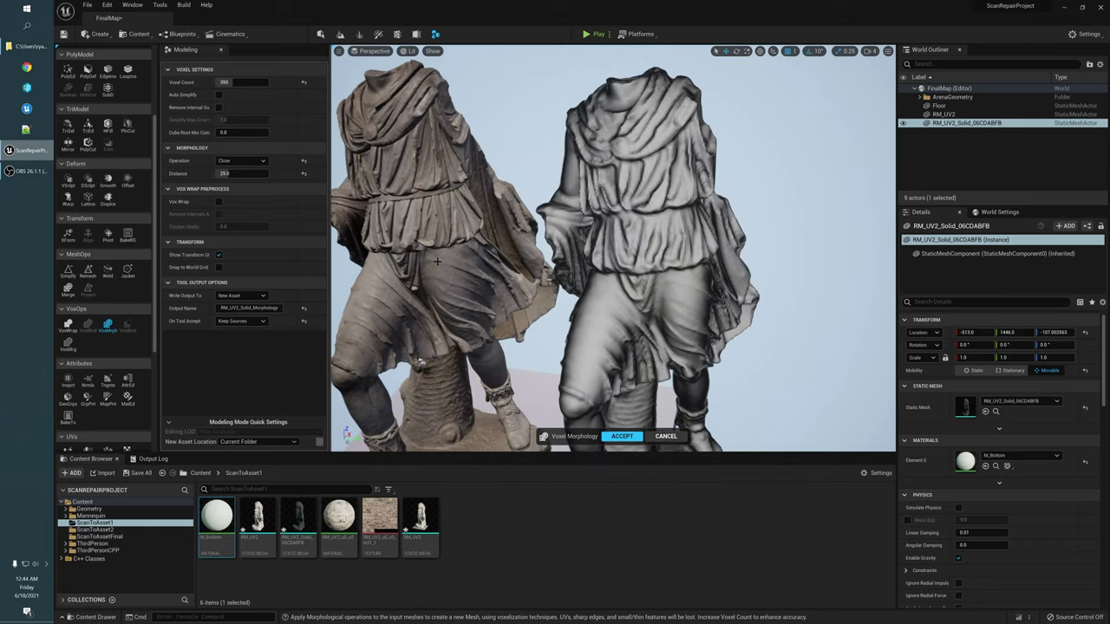
pyautogui.keyDown('alt'); pyautogui.moveTo(437, 261); pyautogui.dragTo(439, 186); pyautogui.keyUp('alt')
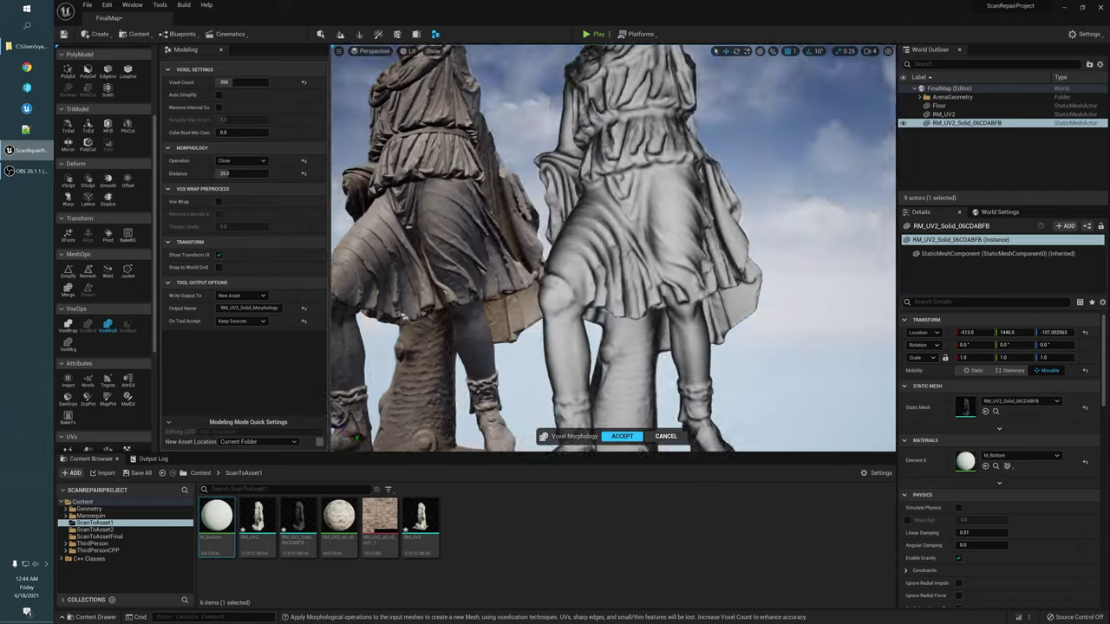
pyautogui.keyDown('alt'); pyautogui.moveTo(590, 373); pyautogui.dragTo(613, 354); pyautogui.keyUp('alt')
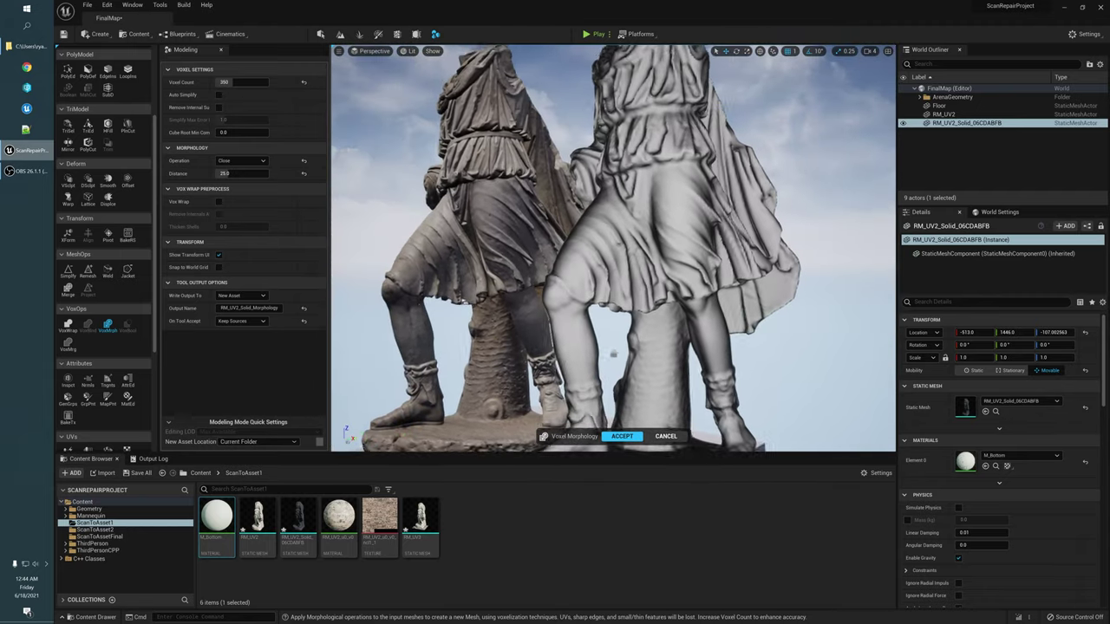
pyautogui.press('w')
pyautogui.moveTo(558, 298); pyautogui.dragTo(509, 301, button='right')
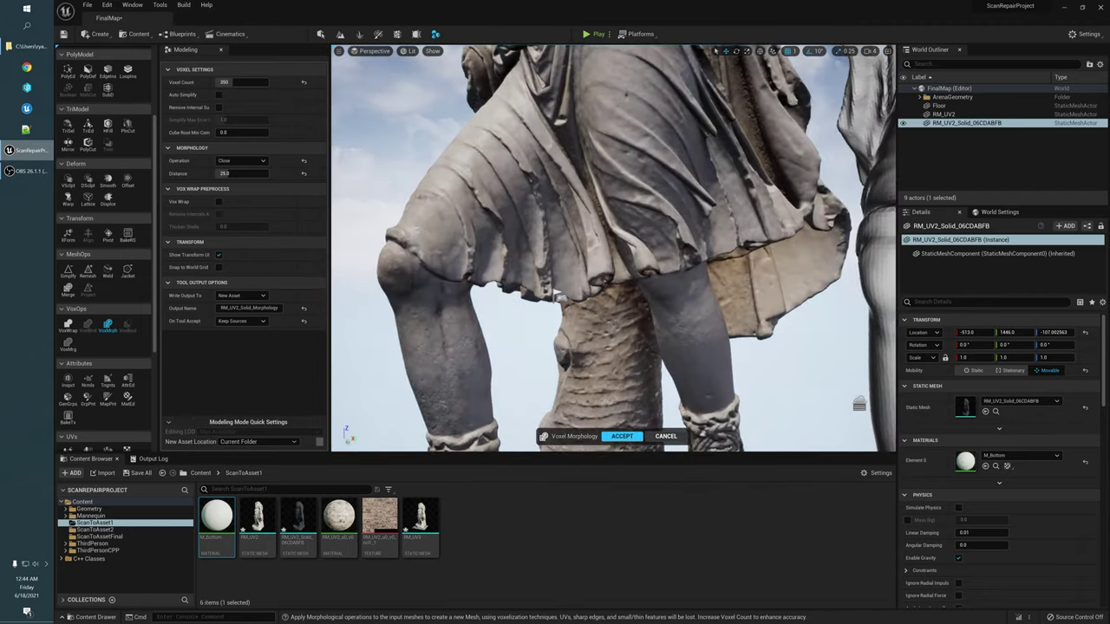
pyautogui.keyDown('alt'); pyautogui.moveTo(552, 299); pyautogui.dragTo(574, 317); pyautogui.keyUp('alt')
pyautogui.press('d')
pyautogui.moveTo(549, 306); pyautogui.dragTo(562, 298, button='right')
pyautogui.press('a')
pyautogui.keyDown('alt'); pyautogui.moveTo(507, 269); pyautogui.dragTo(355, 258); pyautogui.keyUp('alt')
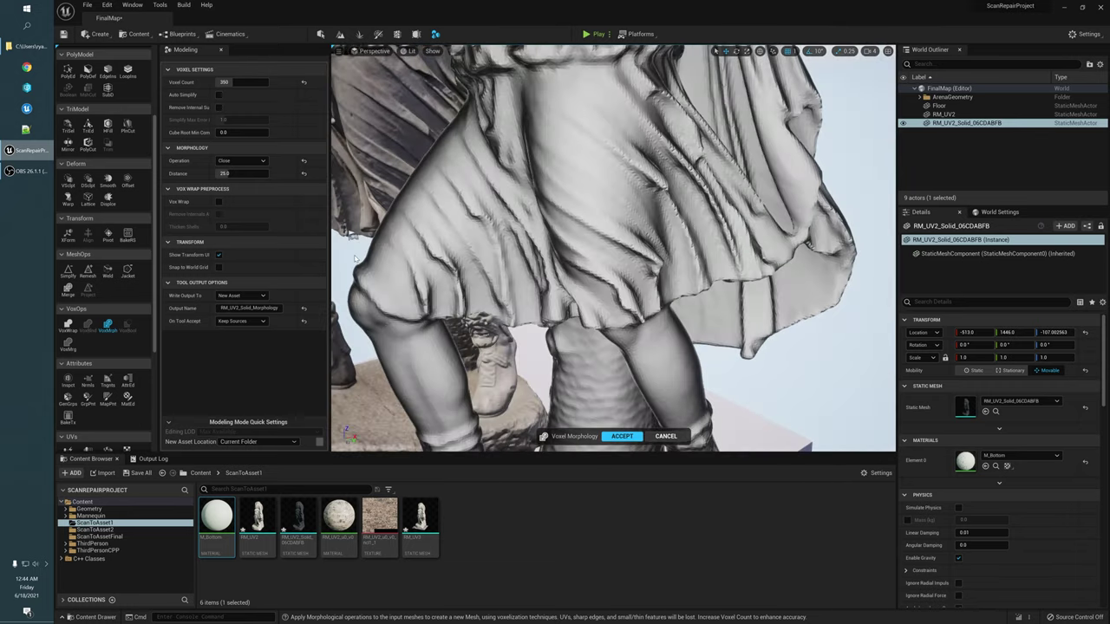
pyautogui.keyDown('alt'); pyautogui.moveTo(730, 304); pyautogui.dragTo(453, 243); pyautogui.keyUp('alt')
pyautogui.scroll(-3, 678, 274)
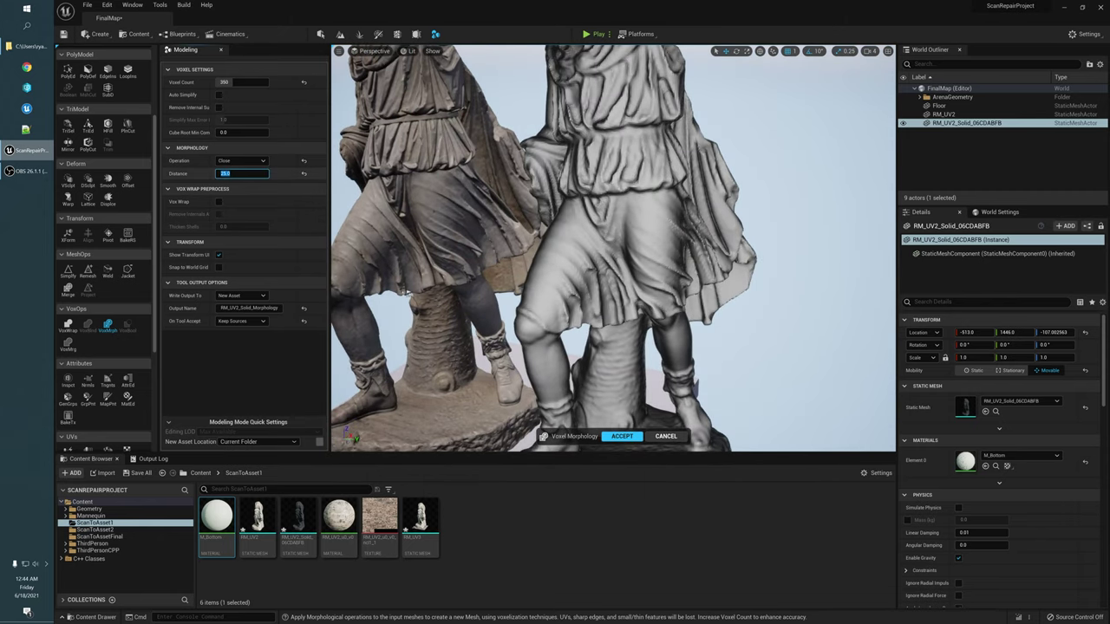
# Step: Set the Close distance to 50 and examine the recomputed preview around the legs, base and torso
pyautogui.keyDown('alt'); pyautogui.moveTo(644, 196); pyautogui.dragTo(691, 139); pyautogui.keyUp('alt')
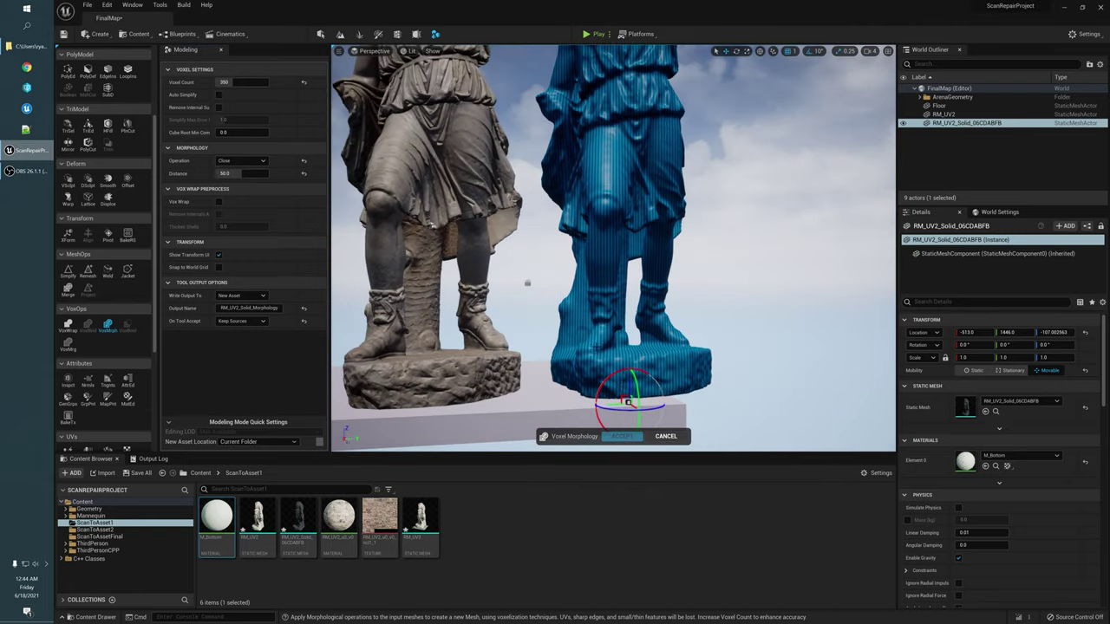
pyautogui.keyDown('alt'); pyautogui.moveTo(627, 401); pyautogui.dragTo(630, 370); pyautogui.keyUp('alt')
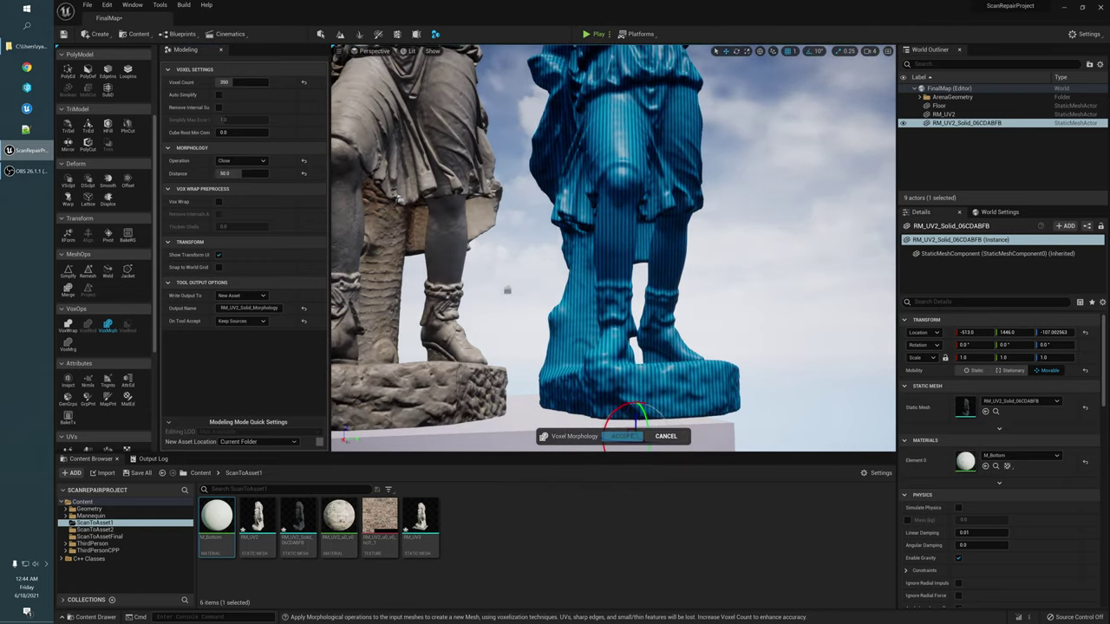
pyautogui.keyDown('alt'); pyautogui.moveTo(374, 373); pyautogui.dragTo(408, 370); pyautogui.keyUp('alt')
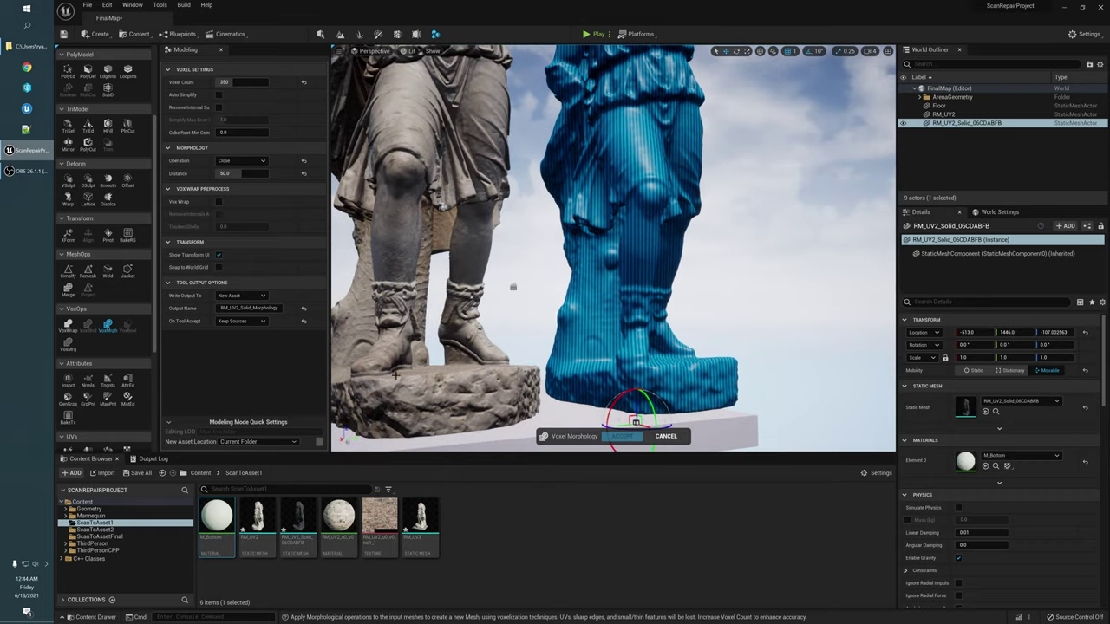
pyautogui.keyDown('alt'); pyautogui.moveTo(513, 287); pyautogui.dragTo(546, 272); pyautogui.keyUp('alt')
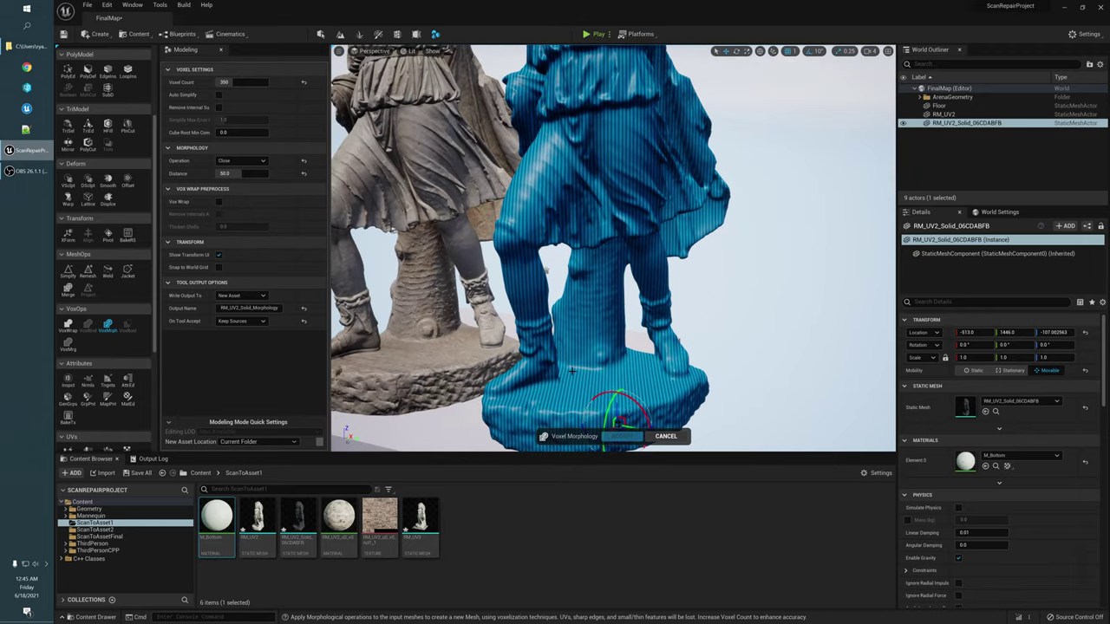
pyautogui.keyDown('alt'); pyautogui.moveTo(546, 272); pyautogui.dragTo(531, 418); pyautogui.keyUp('alt')
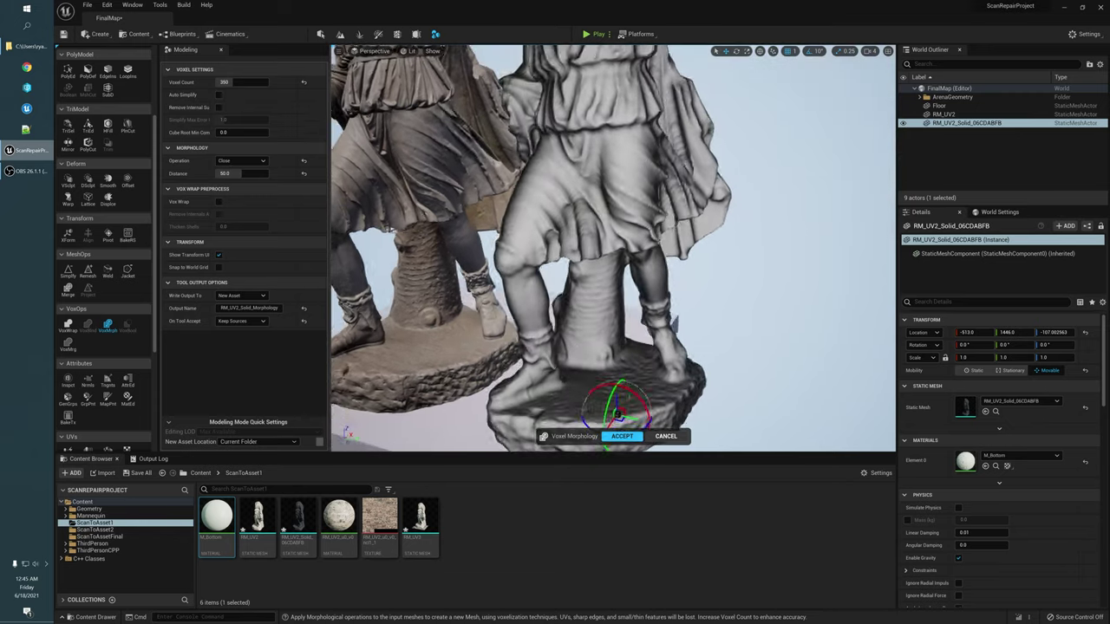
pyautogui.keyDown('alt'); pyautogui.moveTo(533, 370); pyautogui.dragTo(559, 381); pyautogui.keyUp('alt')
pyautogui.keyDown('alt'); pyautogui.moveTo(646, 217); pyautogui.dragTo(592, 225); pyautogui.keyUp('alt')
pyautogui.keyDown('alt'); pyautogui.moveTo(591, 226); pyautogui.dragTo(507, 284, button='middle'); pyautogui.keyUp('alt')
pyautogui.keyDown('alt'); pyautogui.moveTo(508, 284); pyautogui.dragTo(534, 311); pyautogui.keyUp('alt')
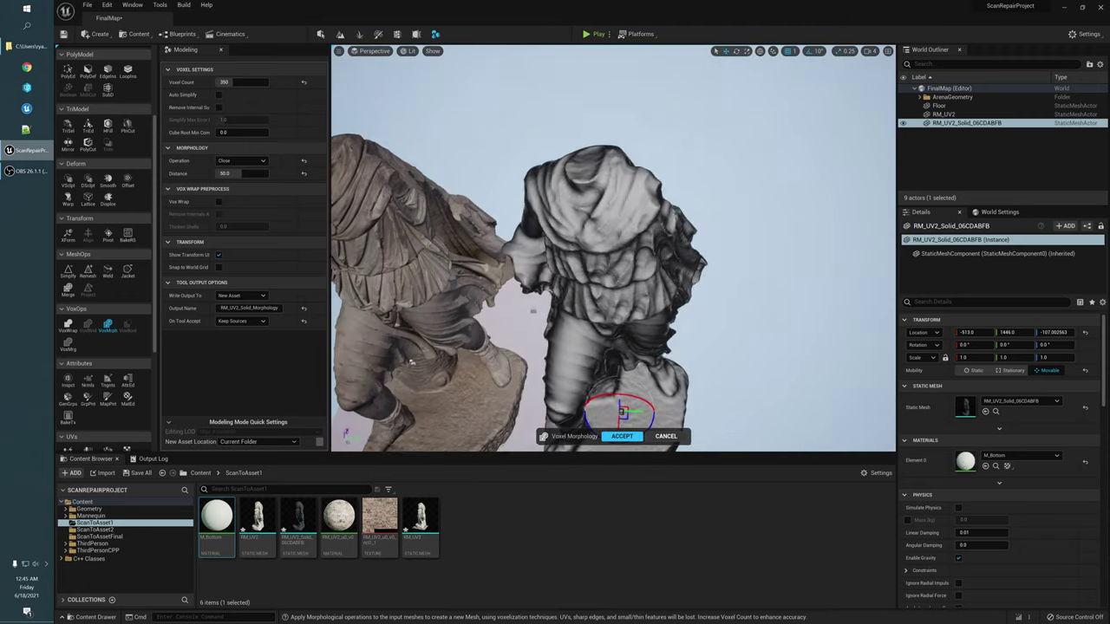
# Step: Set the Voxel Morphology output to First Input Asset and apply the Close operation to the solid statue
pyautogui.keyDown('alt'); pyautogui.moveTo(412, 363); pyautogui.dragTo(419, 372); pyautogui.keyUp('alt')
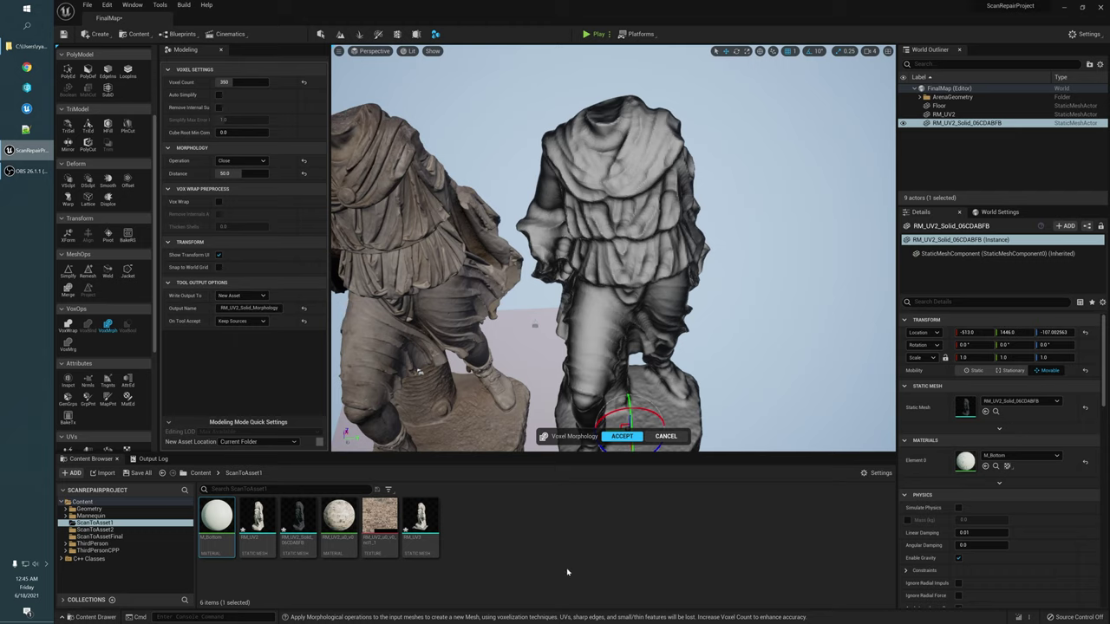
pyautogui.keyDown('alt'); pyautogui.moveTo(764, 378); pyautogui.dragTo(735, 371); pyautogui.keyUp('alt')
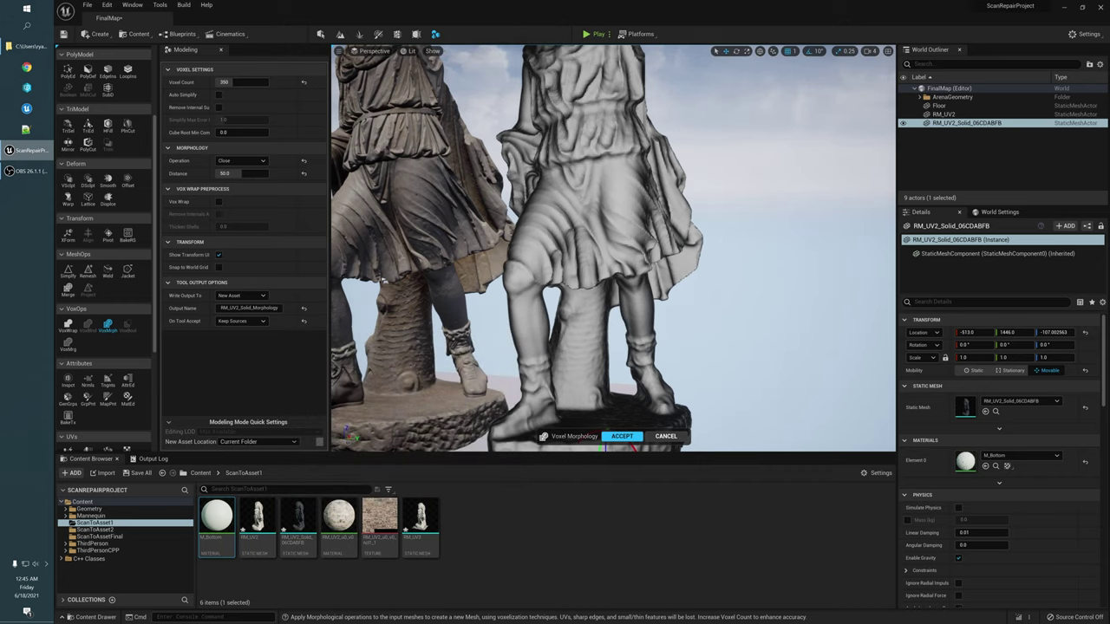
pyautogui.click(236, 296)
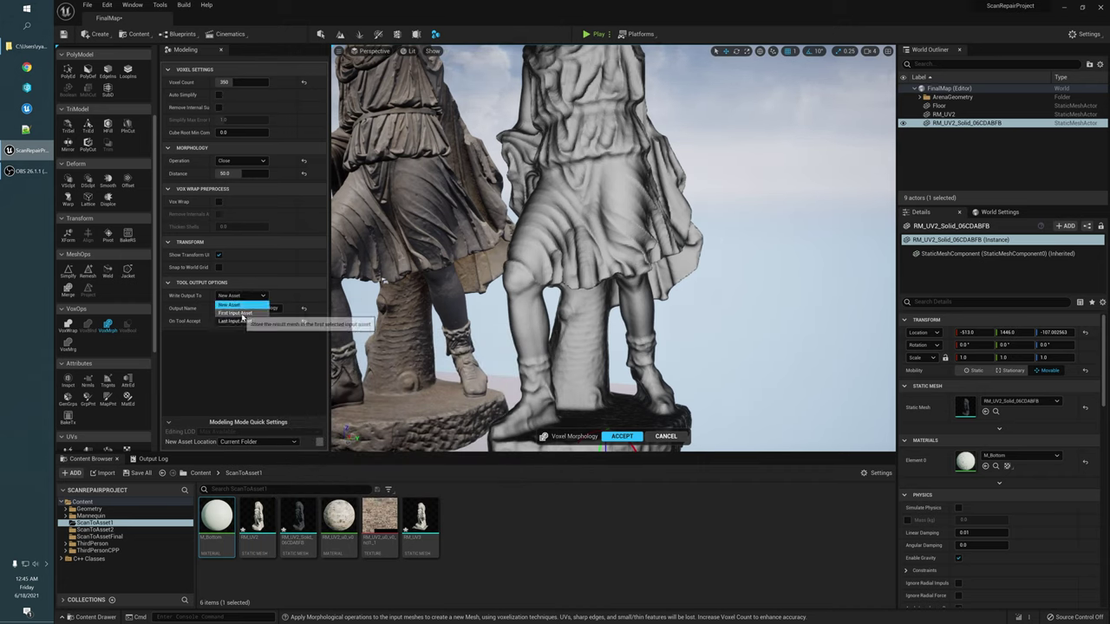
pyautogui.click(235, 313)
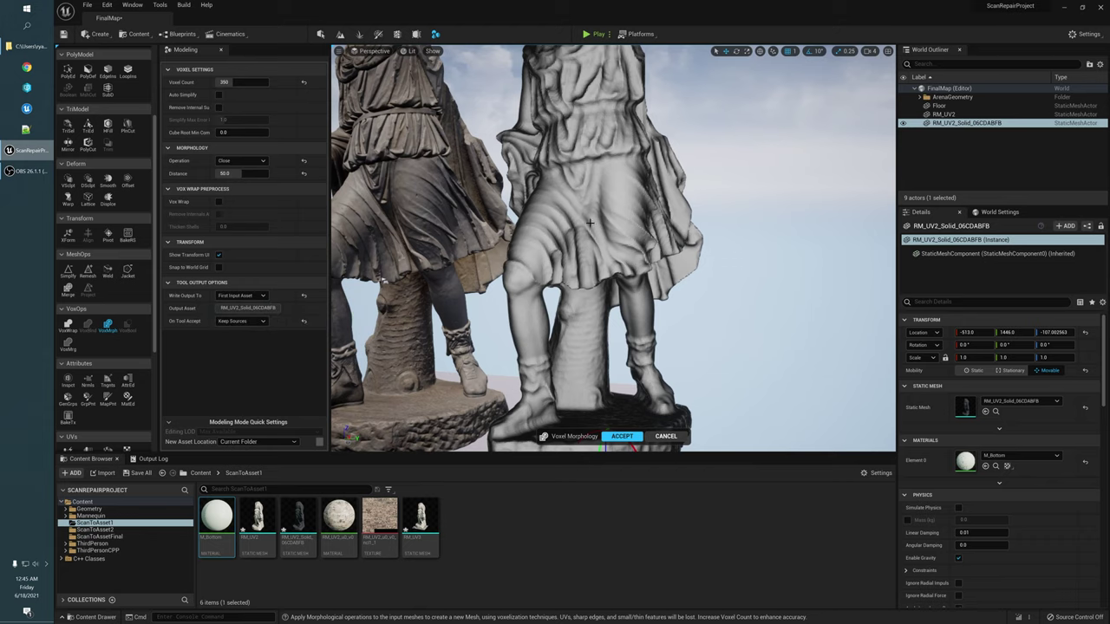
pyautogui.keyDown('alt'); pyautogui.moveTo(580, 386); pyautogui.dragTo(574, 404); pyautogui.keyUp('alt')
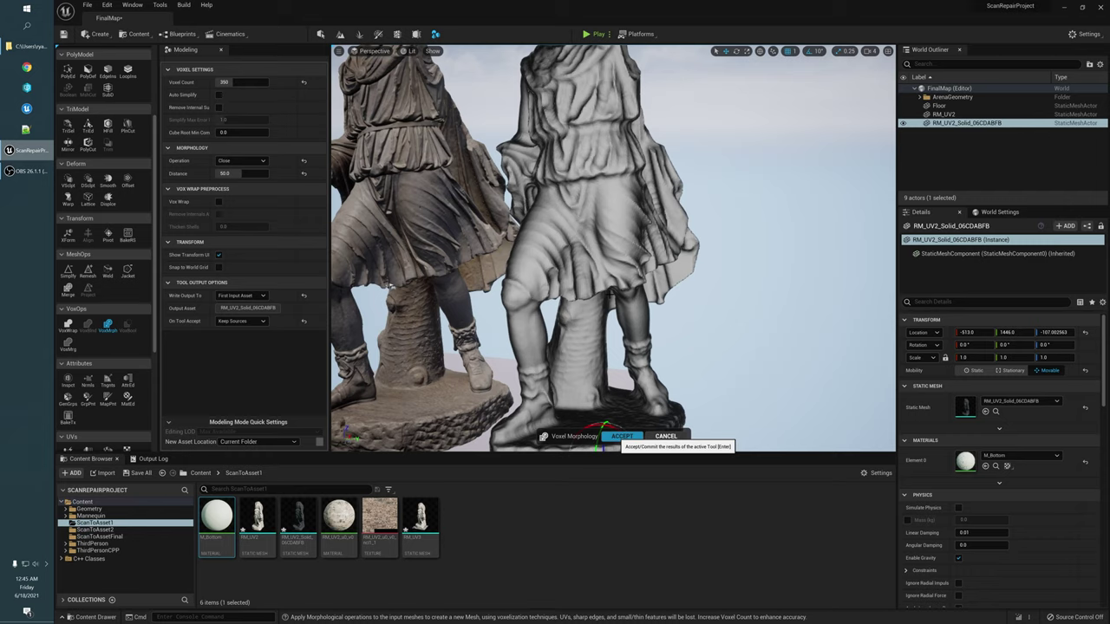
pyautogui.click(621, 436)
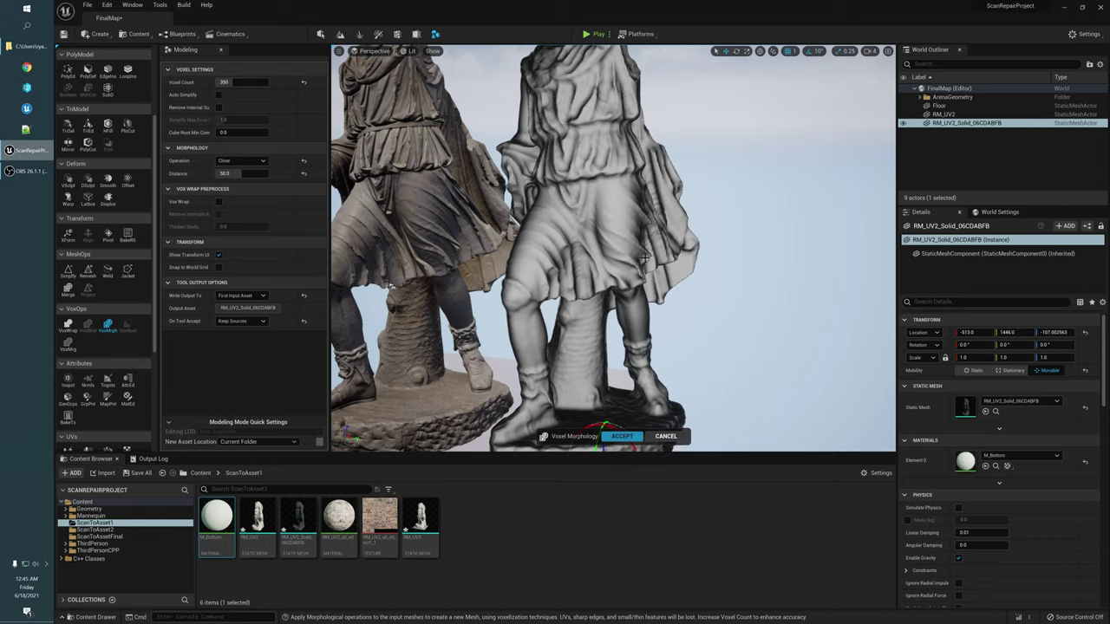
# Step: Compare the closed solid statue with the original scan around the torso, skirt, legs and base
pyautogui.keyDown('alt'); pyautogui.moveTo(614, 245); pyautogui.dragTo(650, 259); pyautogui.keyUp('alt')
pyautogui.moveTo(536, 357); pyautogui.dragTo(537, 357, button='right')
pyautogui.keyDown('alt'); pyautogui.moveTo(592, 186); pyautogui.dragTo(686, 180); pyautogui.keyUp('alt')
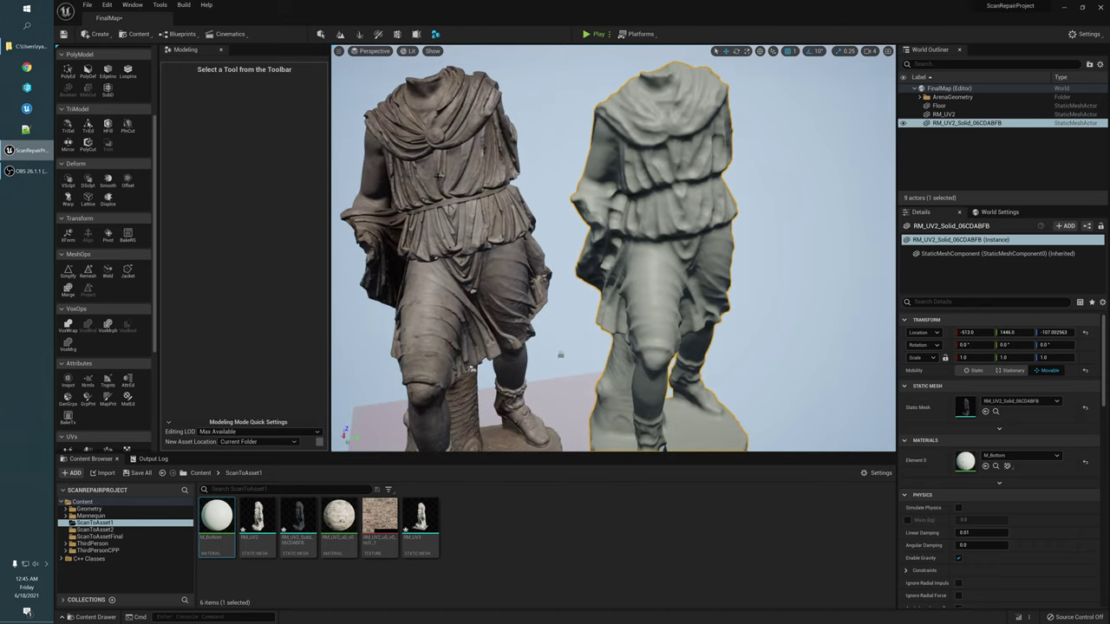
pyautogui.keyDown('alt'); pyautogui.moveTo(438, 176); pyautogui.dragTo(520, 165); pyautogui.keyUp('alt')
pyautogui.keyDown('alt'); pyautogui.moveTo(520, 164); pyautogui.dragTo(599, 151, button='right'); pyautogui.keyUp('alt')
pyautogui.moveTo(598, 152)
pyautogui.keyDown('alt'); pyautogui.mouseDown()
pyautogui.moveTo(630, 147)
pyautogui.moveTo(609, 163)
pyautogui.mouseUp(); pyautogui.keyUp('alt')
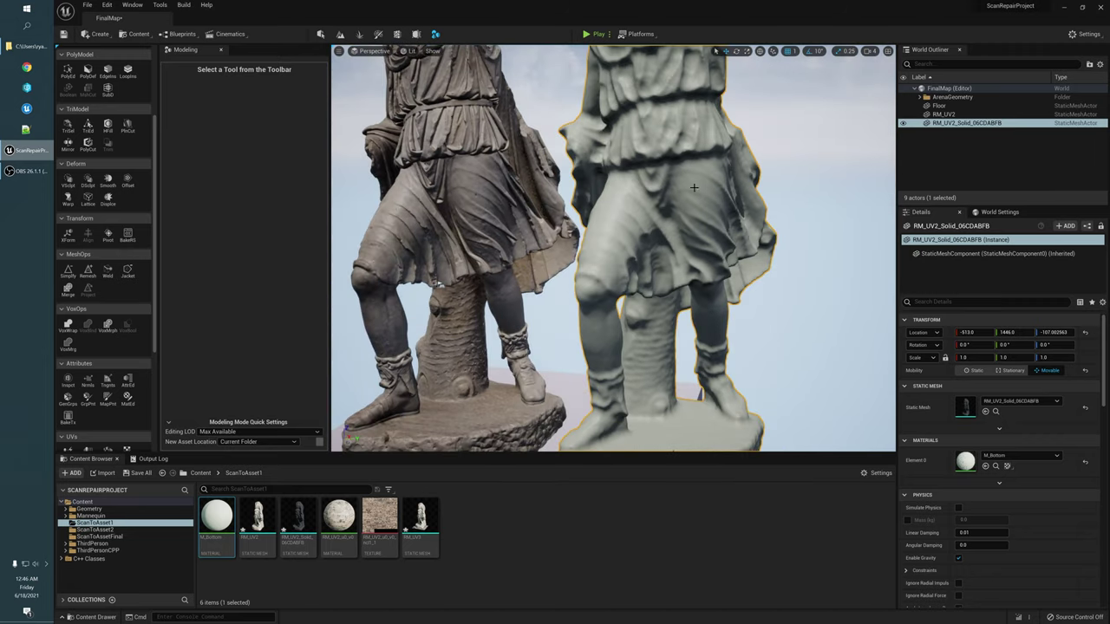
pyautogui.moveTo(642, 196); pyautogui.dragTo(703, 237, button='right')
pyautogui.keyDown('alt'); pyautogui.moveTo(479, 268); pyautogui.dragTo(438, 265); pyautogui.keyUp('alt')
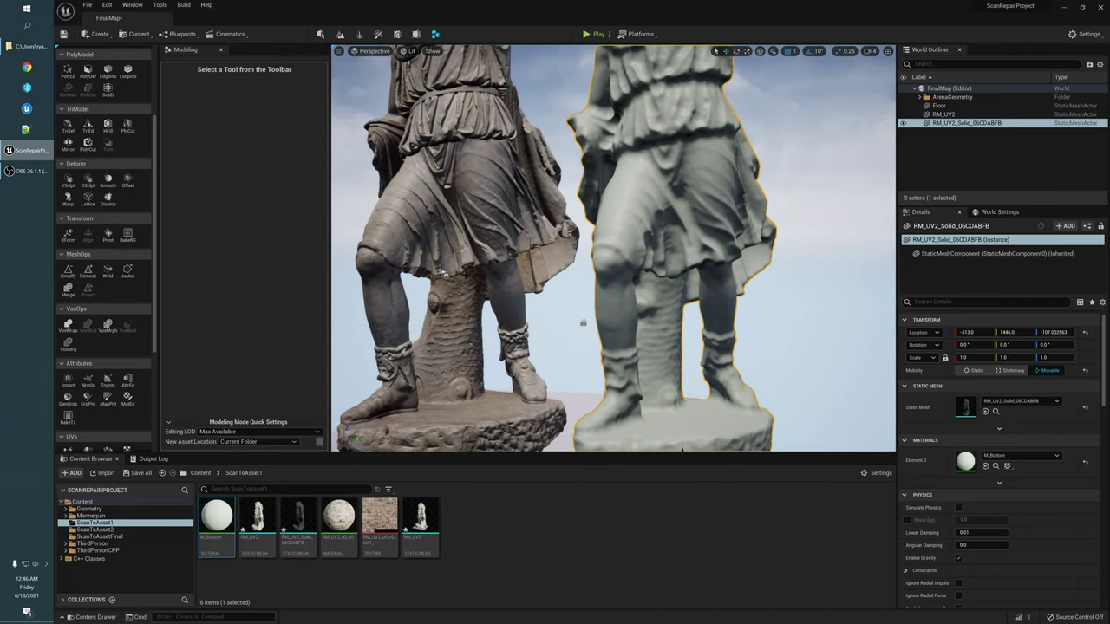
pyautogui.keyDown('alt'); pyautogui.moveTo(612, 260); pyautogui.dragTo(582, 260); pyautogui.keyUp('alt')
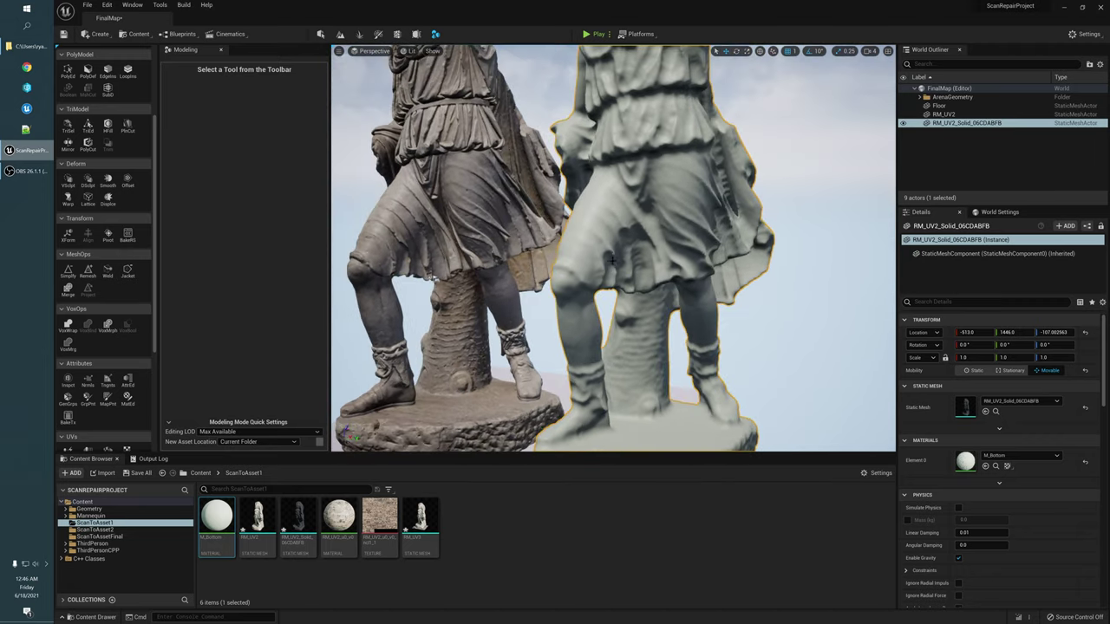
pyautogui.keyDown('alt'); pyautogui.moveTo(603, 189); pyautogui.dragTo(655, 201); pyautogui.keyUp('alt')
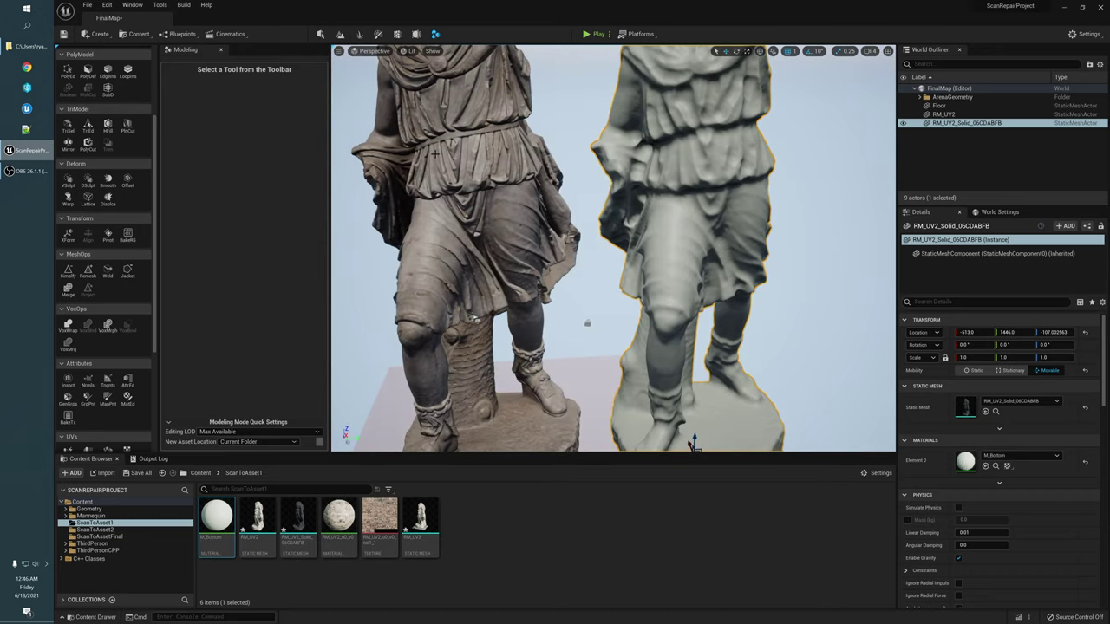
# Step: Examine the solid statue's cloak, shoulders and arm folds from raised and side angles
pyautogui.keyDown('alt'); pyautogui.moveTo(435, 154); pyautogui.dragTo(403, 209); pyautogui.keyUp('alt')
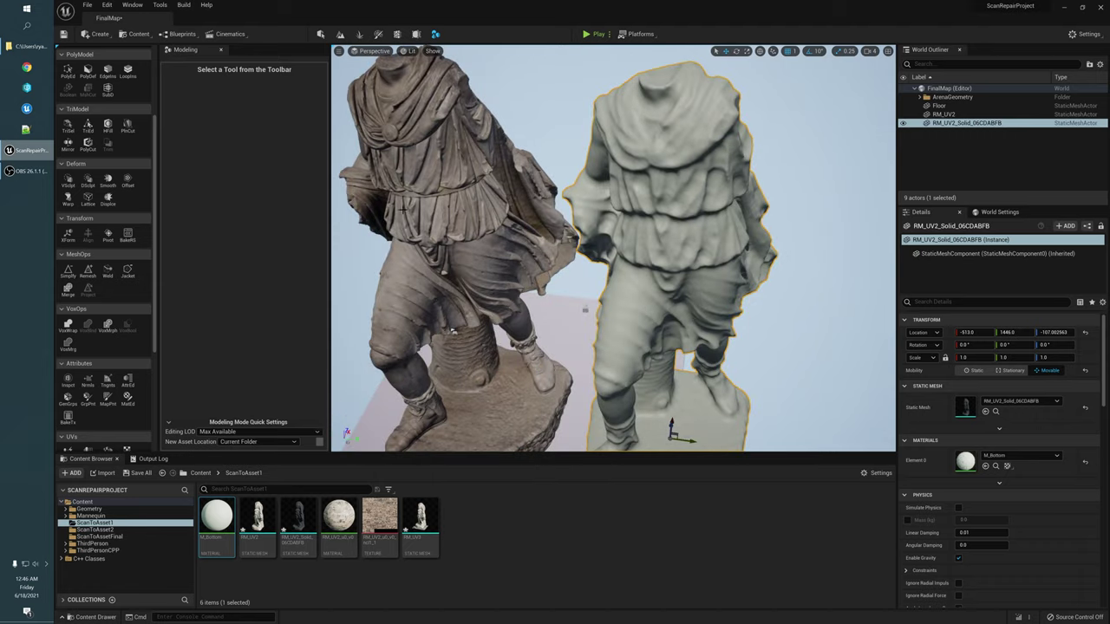
pyautogui.keyDown('alt'); pyautogui.moveTo(508, 232); pyautogui.dragTo(519, 204); pyautogui.keyUp('alt')
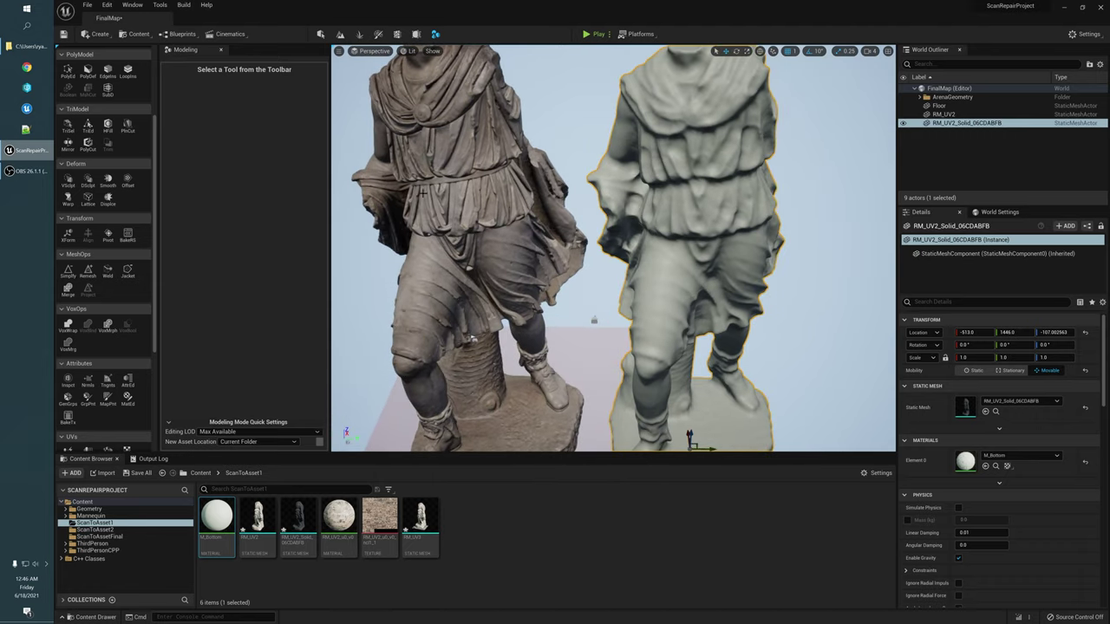
pyautogui.keyDown('alt'); pyautogui.moveTo(445, 129); pyautogui.dragTo(429, 151); pyautogui.keyUp('alt')
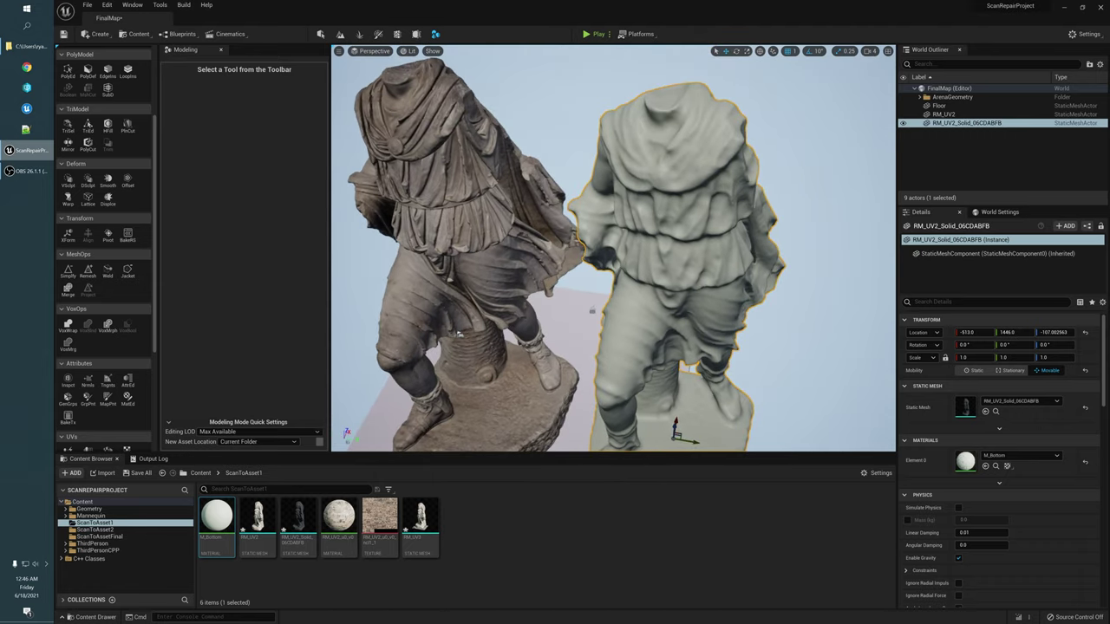
pyautogui.keyDown('alt'); pyautogui.moveTo(460, 335); pyautogui.dragTo(443, 302); pyautogui.keyUp('alt')
pyautogui.moveTo(707, 170)
pyautogui.keyDown('alt'); pyautogui.mouseDown()
pyautogui.moveTo(735, 154)
pyautogui.moveTo(713, 153)
pyautogui.moveTo(743, 170)
pyautogui.moveTo(676, 196)
pyautogui.moveTo(691, 161)
pyautogui.mouseUp(); pyautogui.keyUp('alt')
pyautogui.keyDown('alt'); pyautogui.moveTo(488, 196); pyautogui.dragTo(514, 215); pyautogui.keyUp('alt')
pyautogui.keyDown('alt'); pyautogui.moveTo(755, 236); pyautogui.dragTo(638, 200); pyautogui.keyUp('alt')
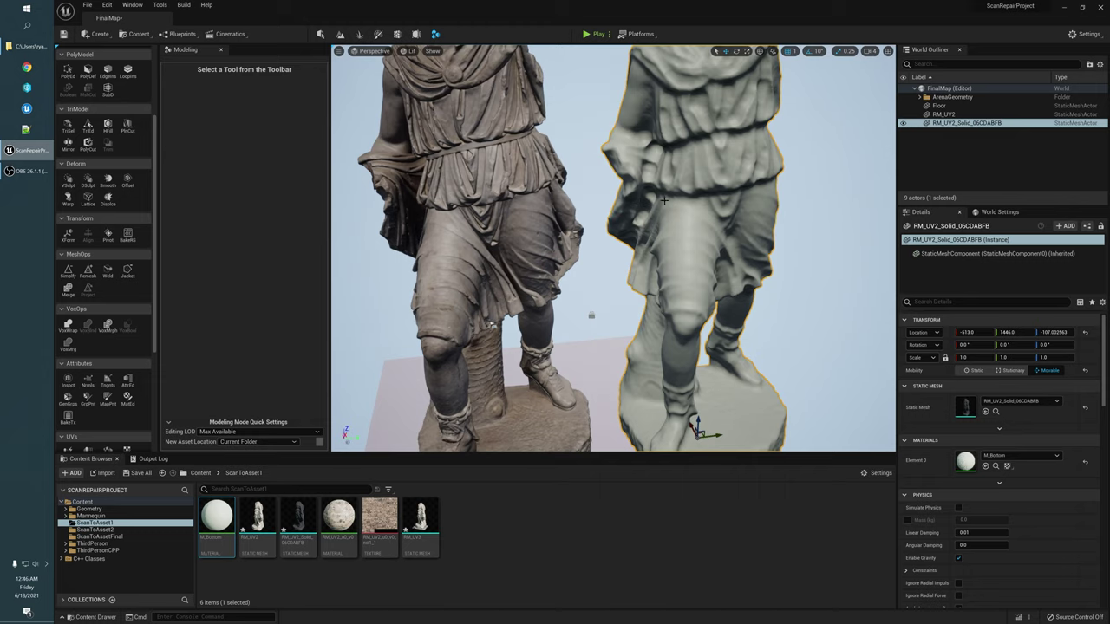
pyautogui.keyDown('alt'); pyautogui.moveTo(733, 194); pyautogui.dragTo(633, 177); pyautogui.keyUp('alt')
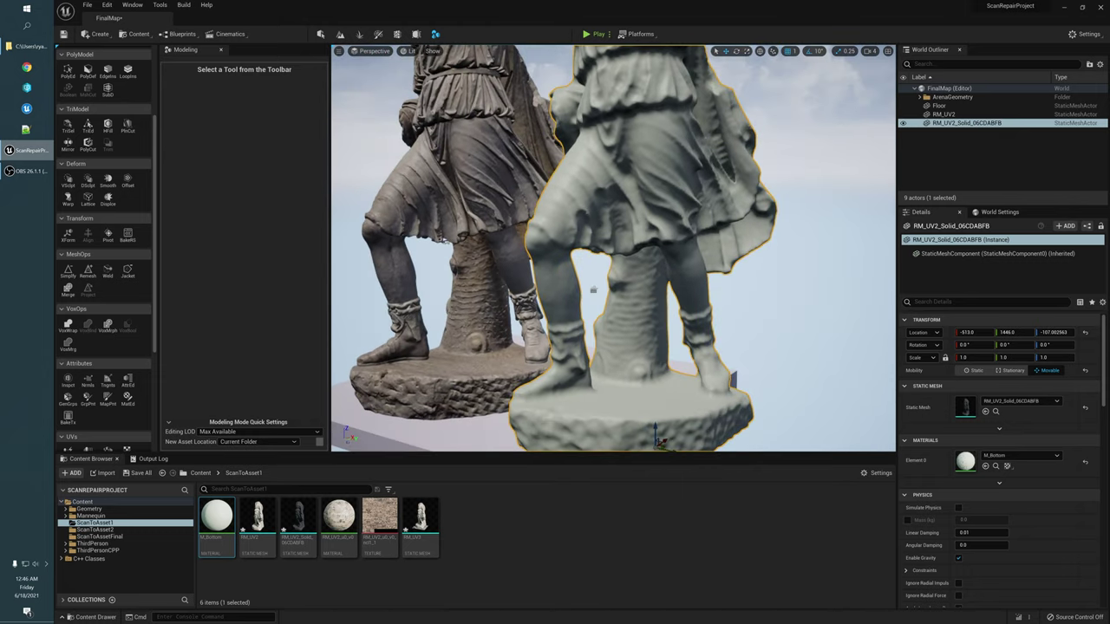
pyautogui.keyDown('alt'); pyautogui.moveTo(651, 302); pyautogui.dragTo(641, 234); pyautogui.keyUp('alt')
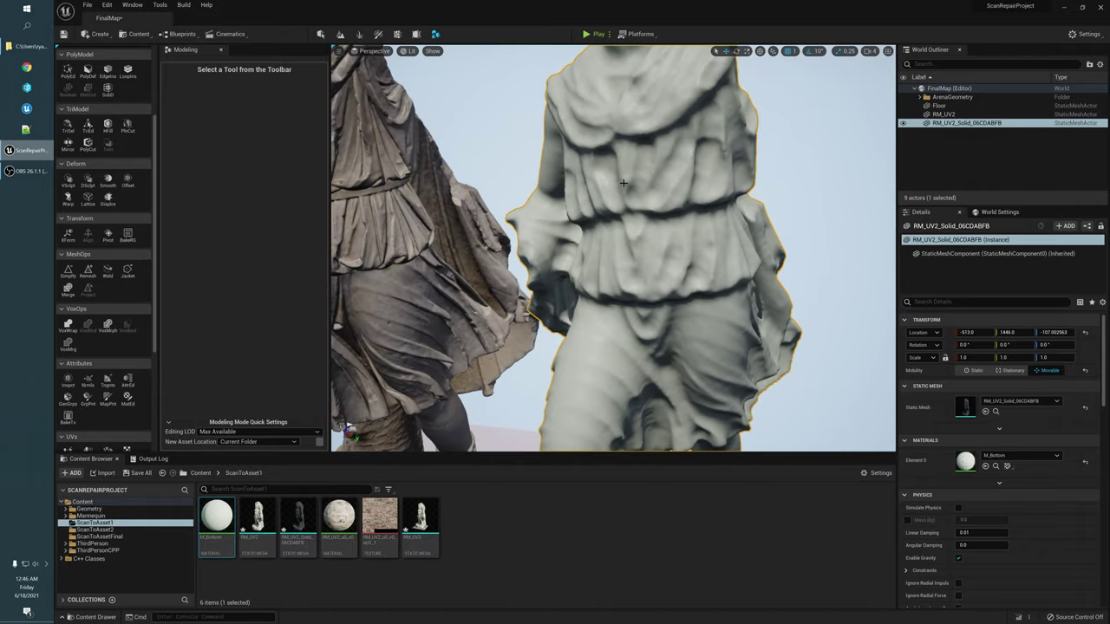
pyautogui.keyDown('alt'); pyautogui.moveTo(624, 183); pyautogui.dragTo(640, 188); pyautogui.keyUp('alt')
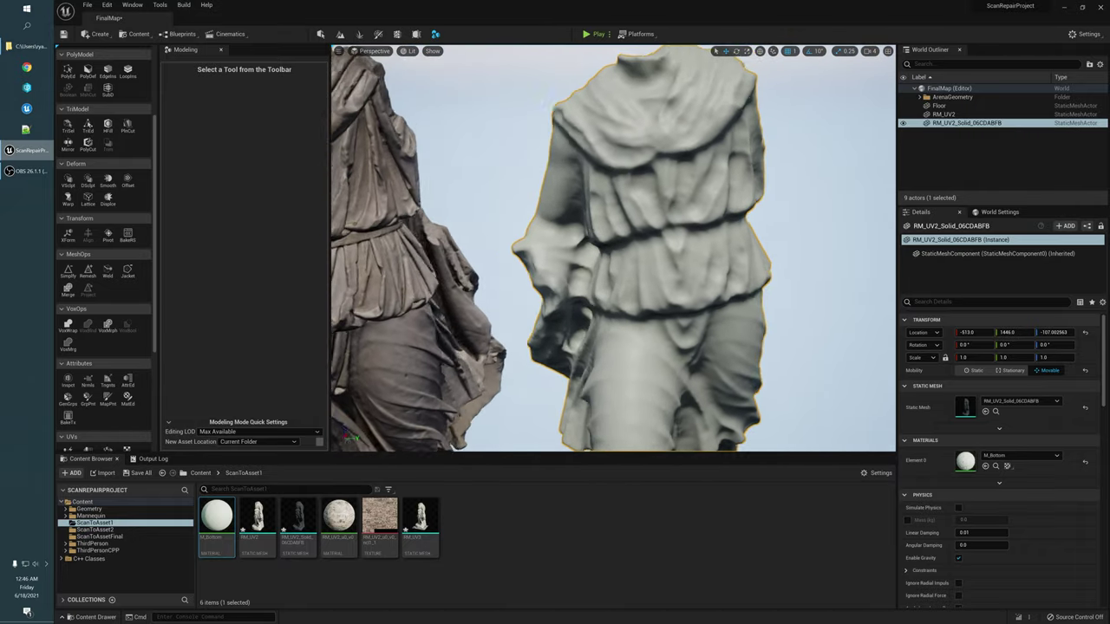
pyautogui.moveTo(689, 184); pyautogui.dragTo(681, 197, button='right')
pyautogui.keyDown('alt'); pyautogui.moveTo(655, 221); pyautogui.dragTo(659, 253); pyautogui.keyUp('alt')
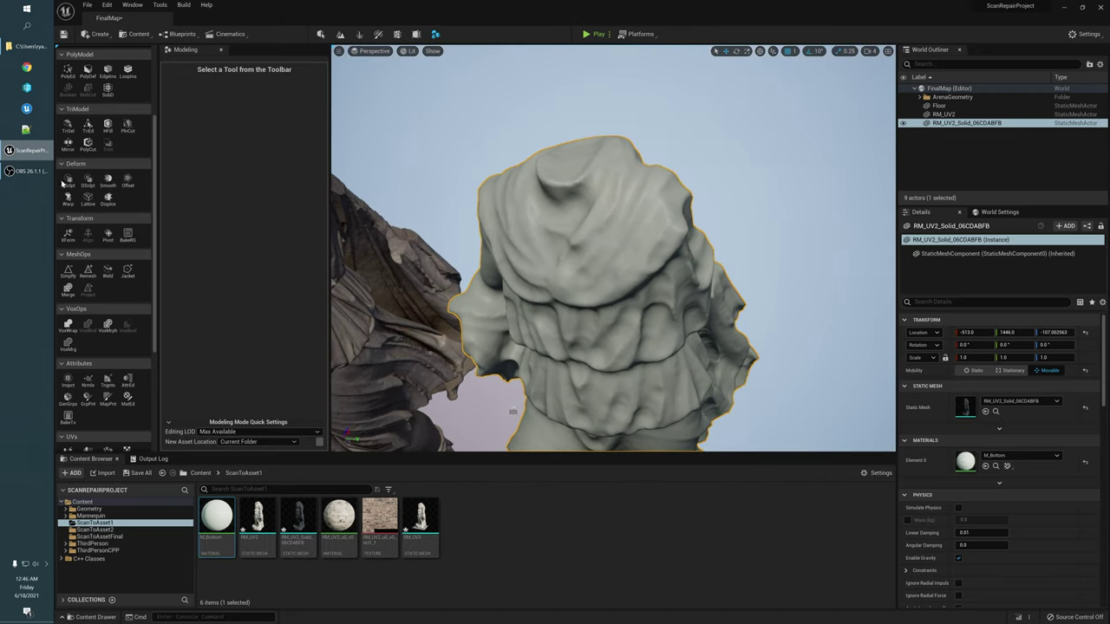
# Step: Try vertex sculpting the cloak and torso with the Sculpt (Normal) brush at size 0.084667, and undo the strokes
pyautogui.click(68, 182)
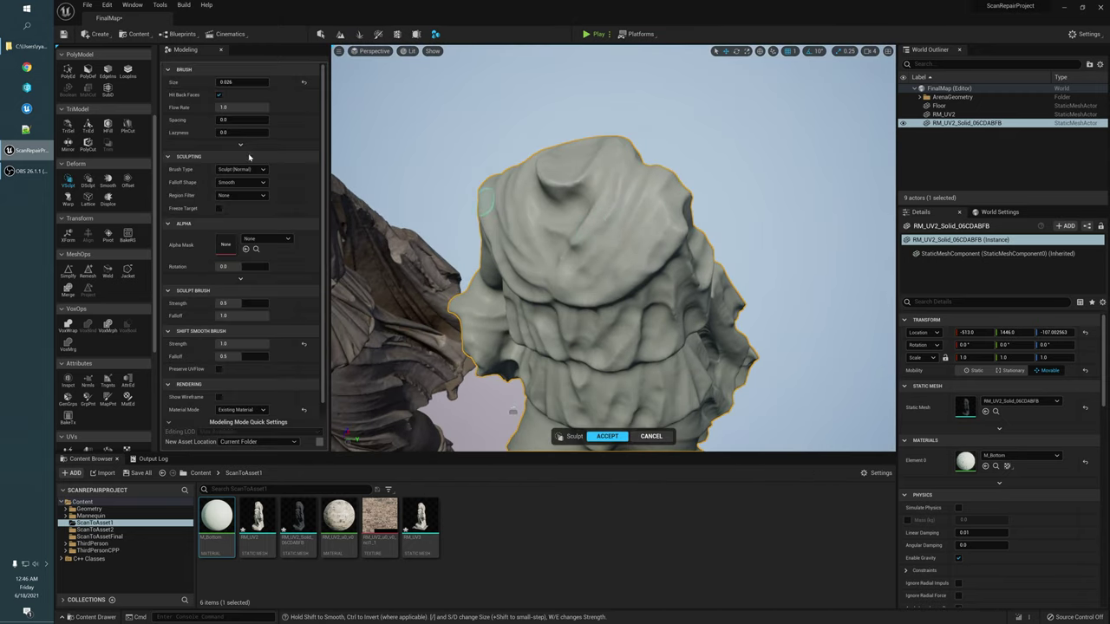
pyautogui.click(223, 83)
pyautogui.moveTo(560, 206)
pyautogui.mouseDown()
pyautogui.moveTo(646, 238)
pyautogui.moveTo(578, 265)
pyautogui.moveTo(573, 437)
pyautogui.mouseUp()
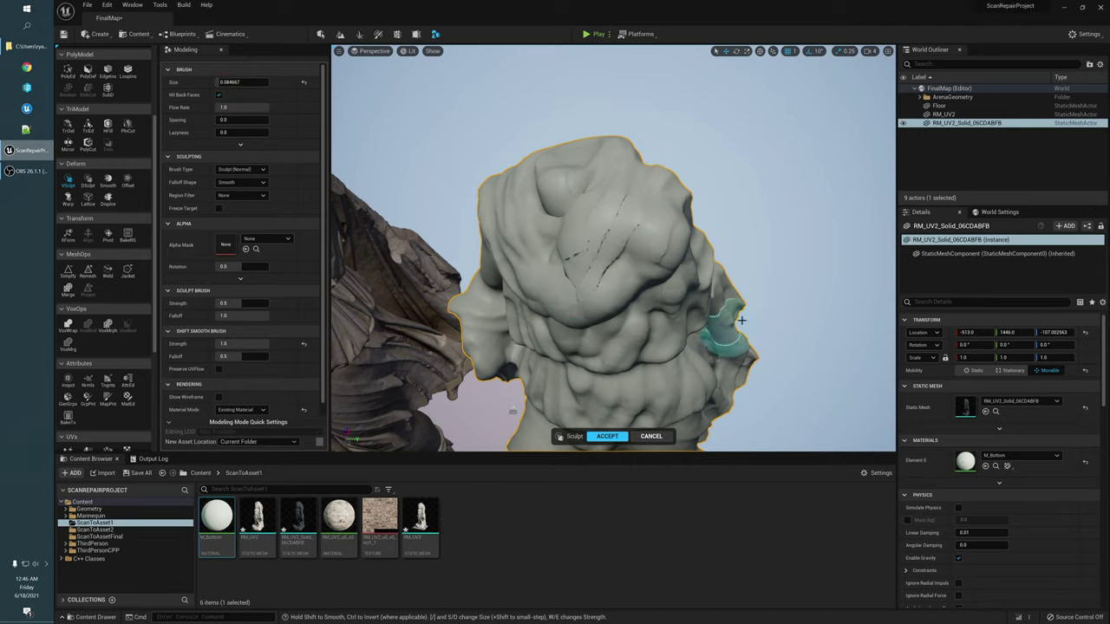
pyautogui.hotkey('ctrl', 'z')
pyautogui.moveTo(619, 312)
pyautogui.mouseDown()
pyautogui.moveTo(639, 237)
pyautogui.moveTo(612, 327)
pyautogui.moveTo(588, 342)
pyautogui.moveTo(712, 365)
pyautogui.mouseUp()
pyautogui.moveTo(712, 365)
pyautogui.keyDown('alt'); pyautogui.mouseDown()
pyautogui.moveTo(697, 329)
pyautogui.moveTo(602, 329)
pyautogui.moveTo(780, 309)
pyautogui.moveTo(744, 335)
pyautogui.moveTo(703, 325)
pyautogui.mouseUp(); pyautogui.keyUp('alt')
pyautogui.hotkey('ctrl', 'z')
# Step: Inspect the statue's torso beside the original scan and cancel the vertex sculpting session
pyautogui.scroll(-3, 649, 297)
pyautogui.moveTo(650, 298)
pyautogui.keyDown('alt'); pyautogui.mouseDown()
pyautogui.moveTo(663, 293)
pyautogui.moveTo(660, 278)
pyautogui.mouseUp(); pyautogui.keyUp('alt')
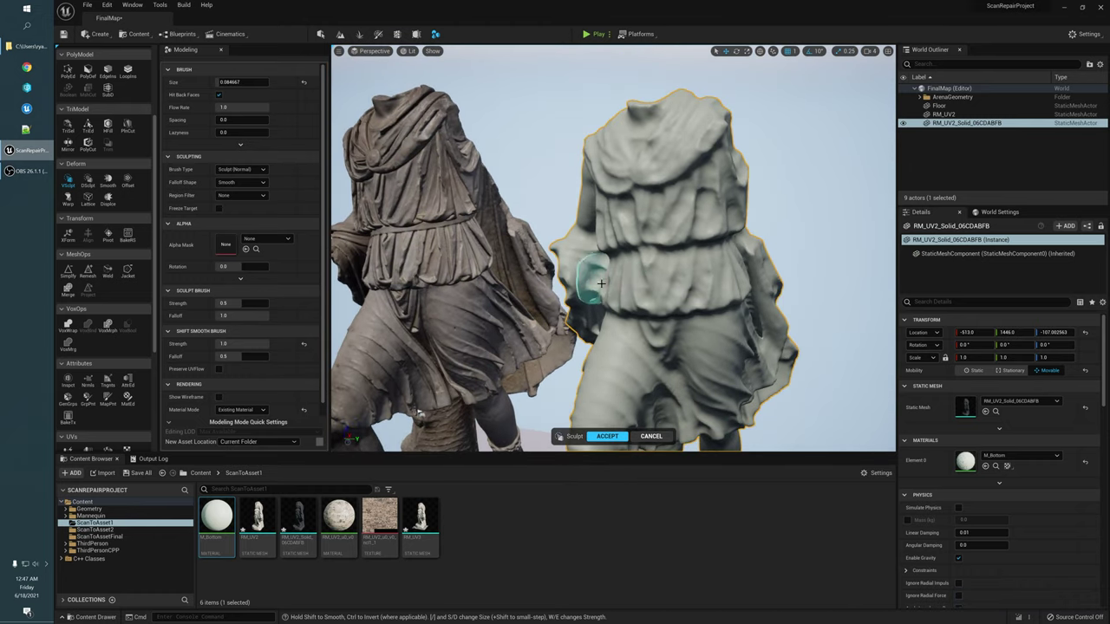
pyautogui.scroll(3, 624, 288)
pyautogui.keyDown('alt'); pyautogui.moveTo(620, 290); pyautogui.dragTo(641, 294); pyautogui.keyUp('alt')
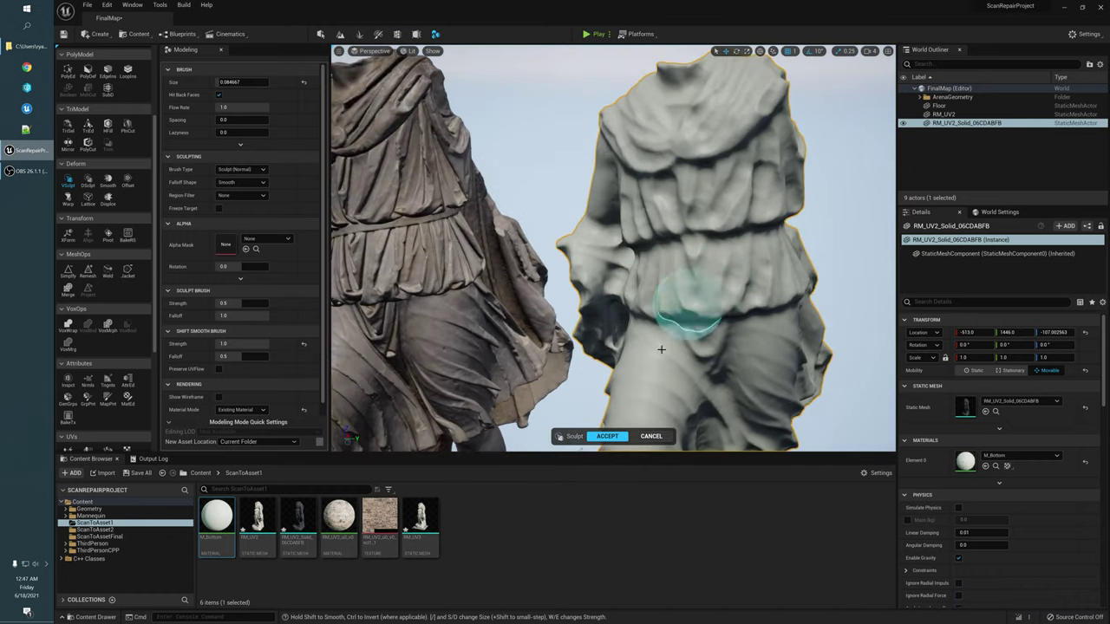
pyautogui.keyDown('alt'); pyautogui.moveTo(779, 261); pyautogui.dragTo(764, 271); pyautogui.keyUp('alt')
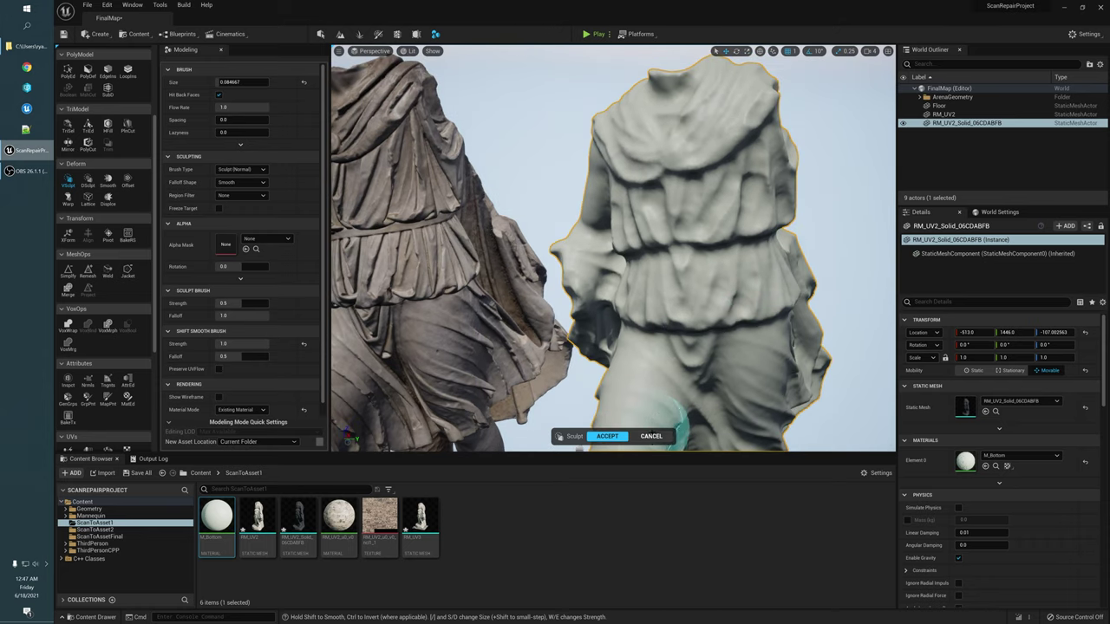
pyautogui.click(651, 438)
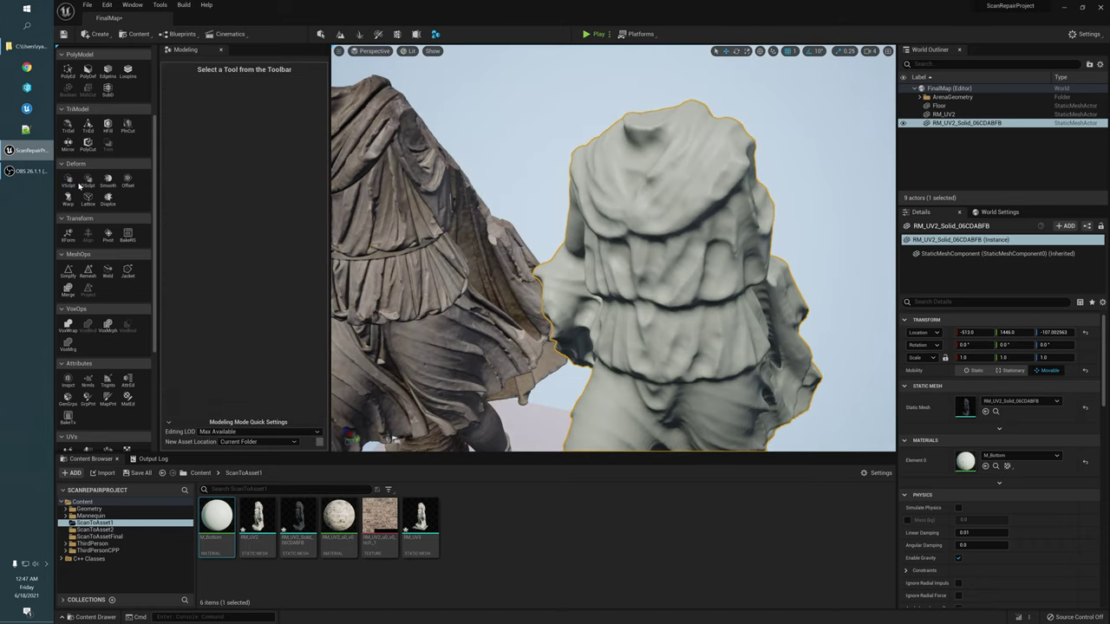
# Step: Try pulling long horn shapes out of the statue's shoulders with the DynaSculpt Move brush, checking the mesh in wireframe
pyautogui.moveTo(614, 252)
pyautogui.keyDown('alt'); pyautogui.mouseDown()
pyautogui.moveTo(572, 252)
pyautogui.moveTo(538, 234)
pyautogui.moveTo(530, 256)
pyautogui.moveTo(503, 261)
pyautogui.mouseUp(); pyautogui.keyUp('alt')
pyautogui.keyDown('alt'); pyautogui.moveTo(643, 295); pyautogui.dragTo(644, 356); pyautogui.keyUp('alt')
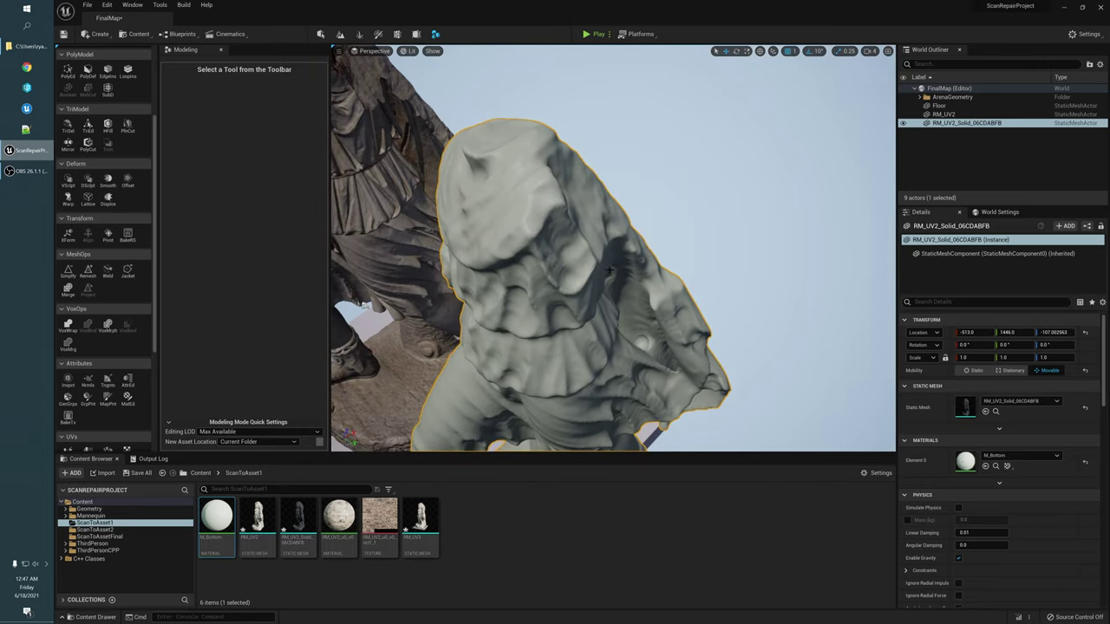
pyautogui.keyDown('alt'); pyautogui.moveTo(610, 271); pyautogui.dragTo(532, 312); pyautogui.keyUp('alt')
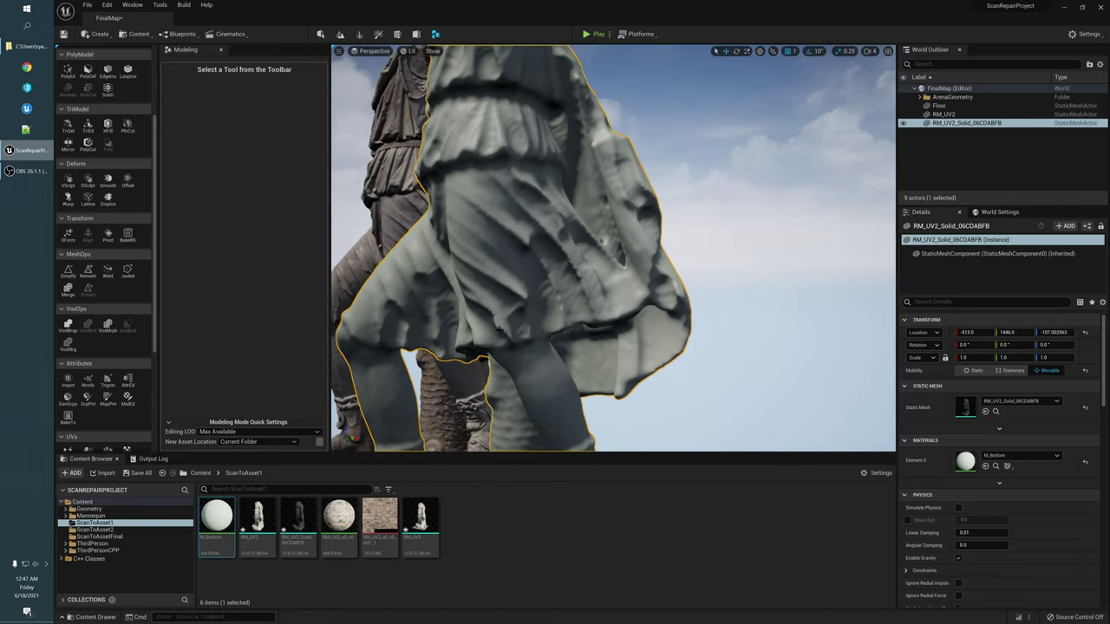
pyautogui.keyDown('alt'); pyautogui.moveTo(546, 165); pyautogui.dragTo(555, 277, button='middle'); pyautogui.keyUp('alt')
pyautogui.moveTo(555, 278)
pyautogui.keyDown('alt'); pyautogui.mouseDown()
pyautogui.moveTo(615, 310)
pyautogui.moveTo(681, 279)
pyautogui.moveTo(783, 87)
pyautogui.mouseUp(); pyautogui.keyUp('alt')
pyautogui.hotkey('alt', '2')
pyautogui.moveTo(639, 127)
pyautogui.mouseDown()
pyautogui.moveTo(455, 128)
pyautogui.moveTo(599, 115)
pyautogui.moveTo(581, 169)
pyautogui.mouseUp()
pyautogui.hotkey('alt', '4')
pyautogui.moveTo(726, 240); pyautogui.dragTo(834, 225)
# Step: Undo all the trial DynaSculpt brush strokes on the statue
pyautogui.keyDown('alt'); pyautogui.moveTo(777, 316); pyautogui.dragTo(720, 312); pyautogui.keyUp('alt')
pyautogui.hotkey('ctrl', 'z')
pyautogui.hotkey('ctrl', 'z')
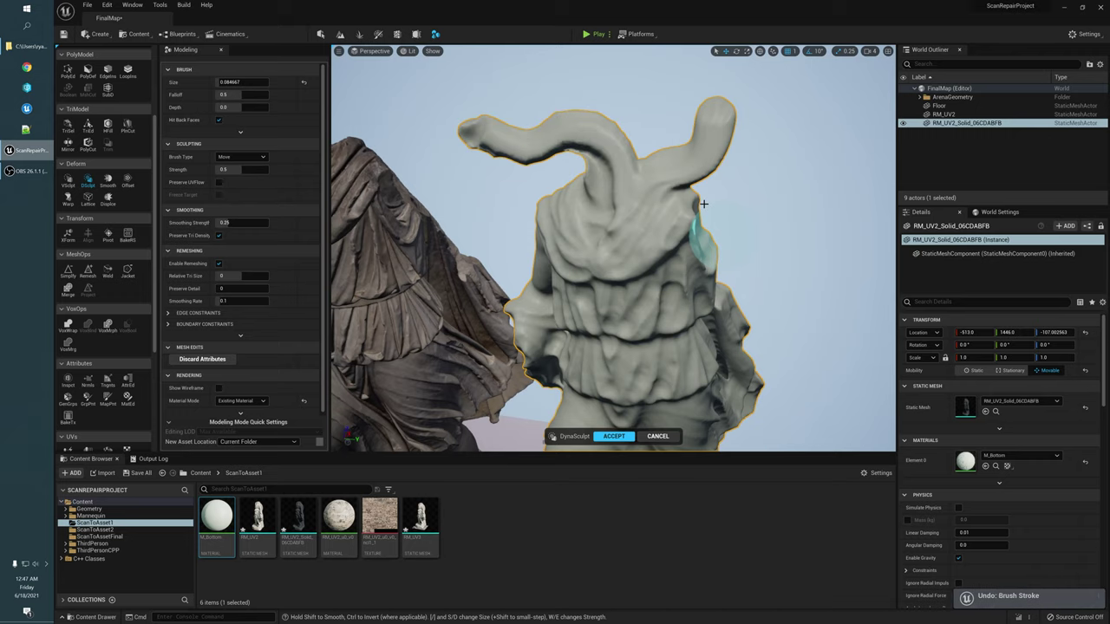
pyautogui.hotkey('ctrl', 'z')
pyautogui.hotkey('ctrl', 'z')
# Step: Inspect the statue's shoulders up close and turn off Preserve Tri Density for DynaSculpt smoothing
pyautogui.moveTo(685, 229); pyautogui.dragTo(652, 248, button='right')
pyautogui.moveTo(652, 248)
pyautogui.keyDown('alt'); pyautogui.mouseDown()
pyautogui.moveTo(570, 262)
pyautogui.moveTo(606, 246)
pyautogui.mouseUp(); pyautogui.keyUp('alt')
pyautogui.moveTo(568, 193)
pyautogui.keyDown('alt'); pyautogui.mouseDown()
pyautogui.moveTo(609, 164)
pyautogui.moveTo(565, 184)
pyautogui.moveTo(634, 176)
pyautogui.moveTo(619, 168)
pyautogui.mouseUp(); pyautogui.keyUp('alt')
pyautogui.moveTo(638, 213)
pyautogui.keyDown('alt'); pyautogui.mouseDown()
pyautogui.moveTo(636, 224)
pyautogui.moveTo(671, 221)
pyautogui.moveTo(663, 205)
pyautogui.mouseUp(); pyautogui.keyUp('alt')
pyautogui.scroll(3, 671, 220)
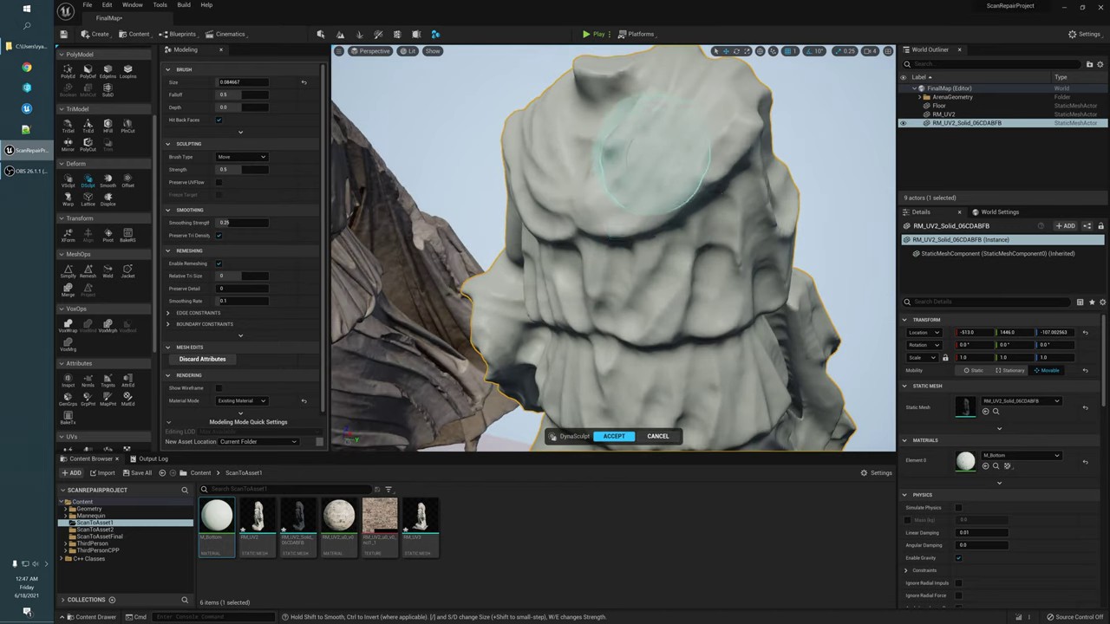
pyautogui.keyDown('alt'); pyautogui.moveTo(654, 155); pyautogui.dragTo(626, 165); pyautogui.keyUp('alt')
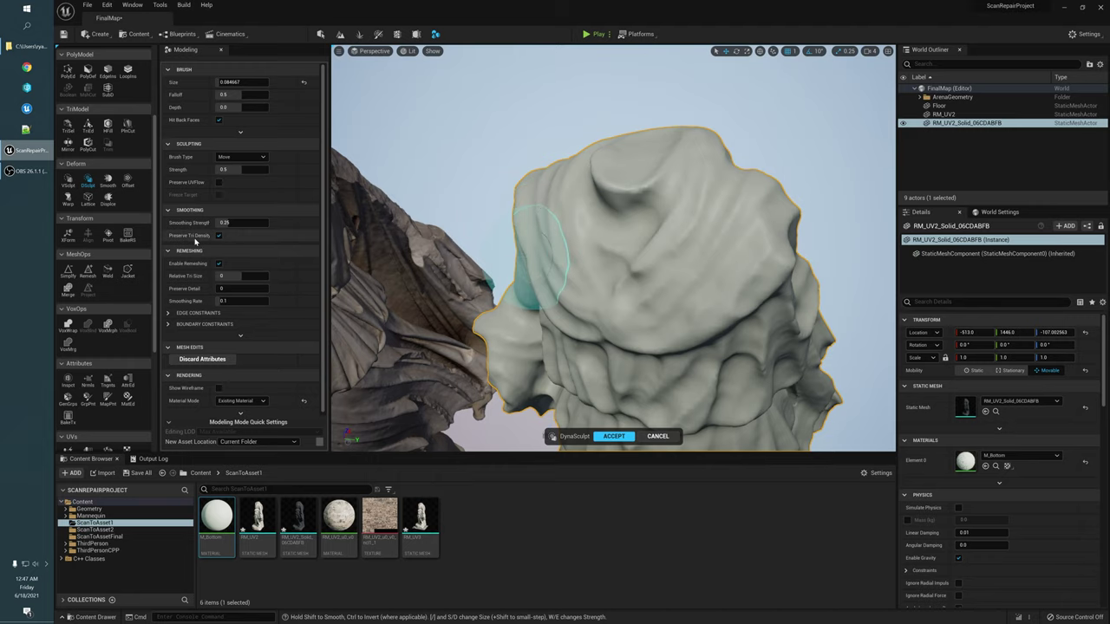
pyautogui.keyDown('alt'); pyautogui.moveTo(600, 248); pyautogui.dragTo(608, 265); pyautogui.keyUp('alt')
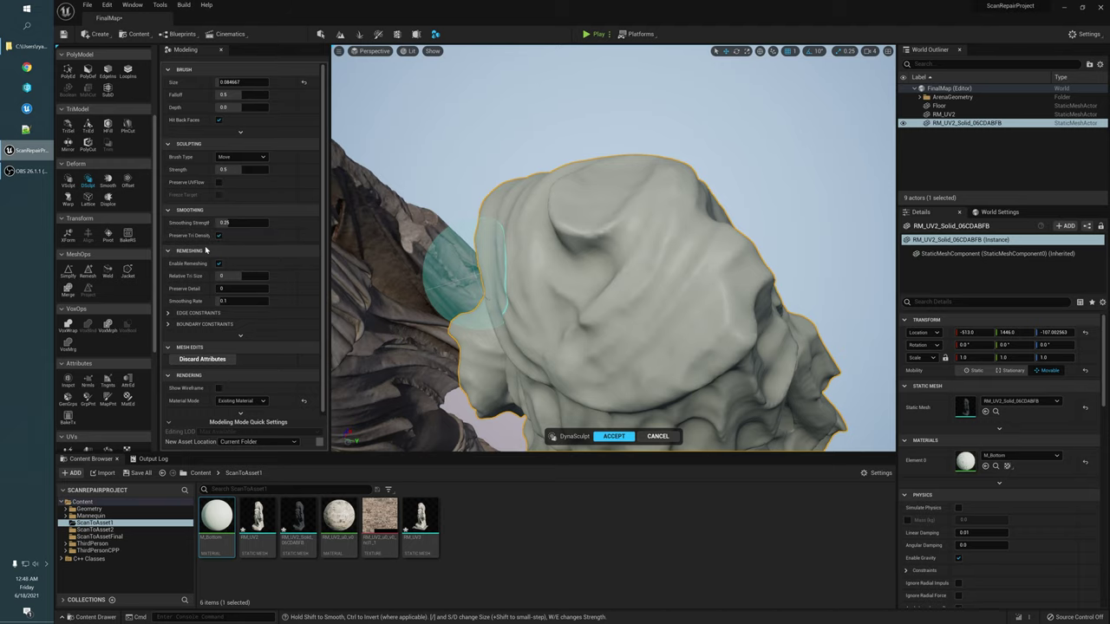
pyautogui.click(220, 236)
# Step: Show the cloak's lower edge in wireframe and set the DynaSculpt Smoothing Strength to 1.0
pyautogui.moveTo(587, 309); pyautogui.dragTo(632, 332, button='right')
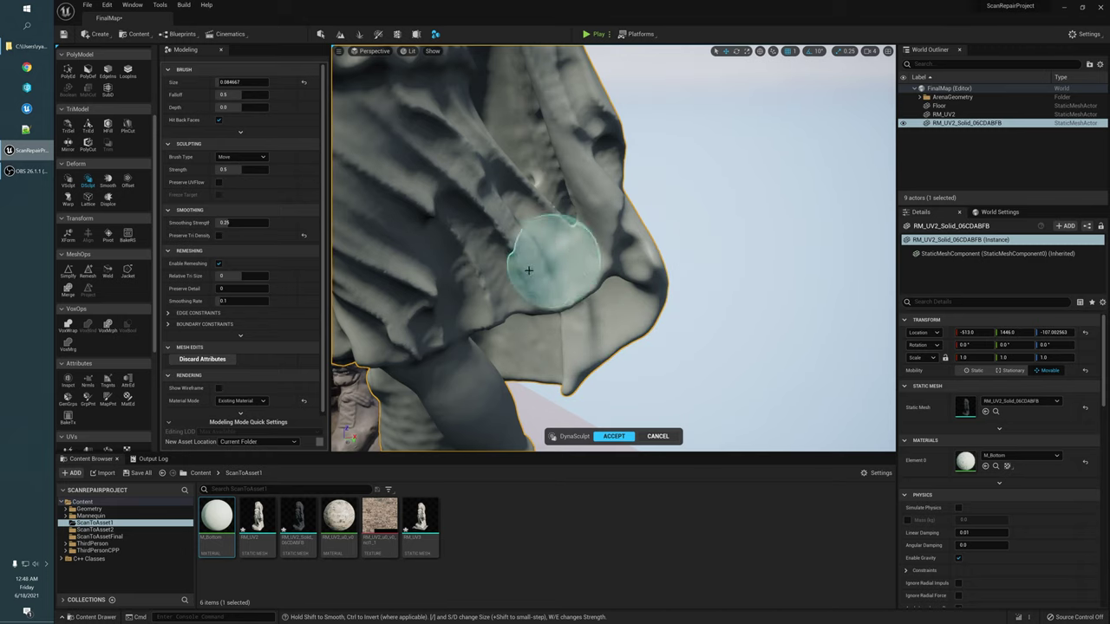
pyautogui.scroll(2, 652, 312)
pyautogui.hotkey('alt', '2')
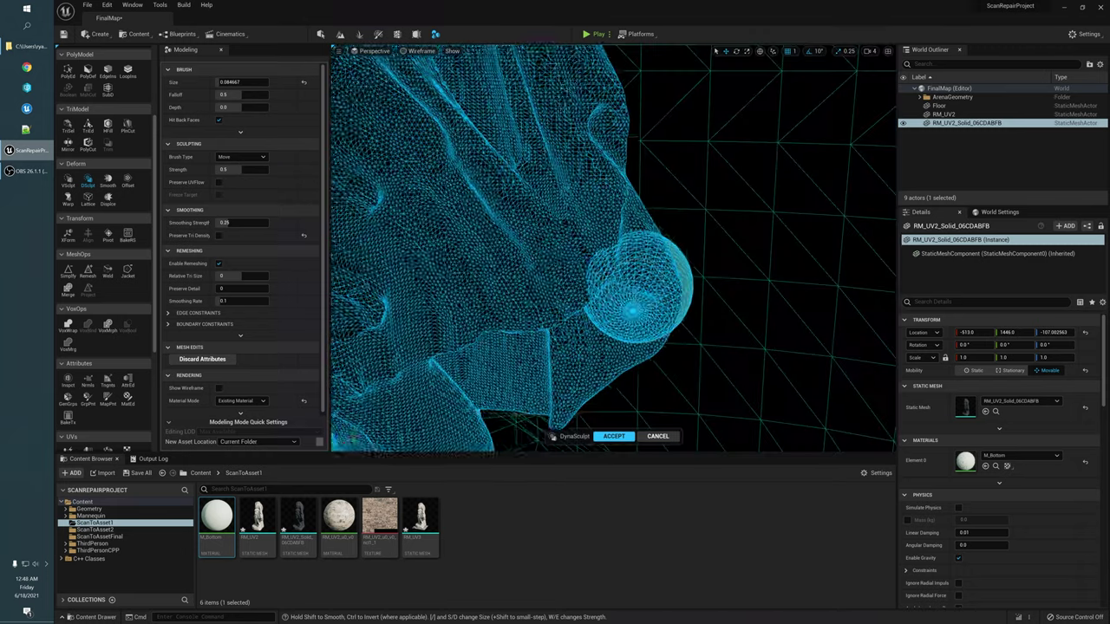
pyautogui.moveTo(697, 287); pyautogui.dragTo(659, 260, button='right')
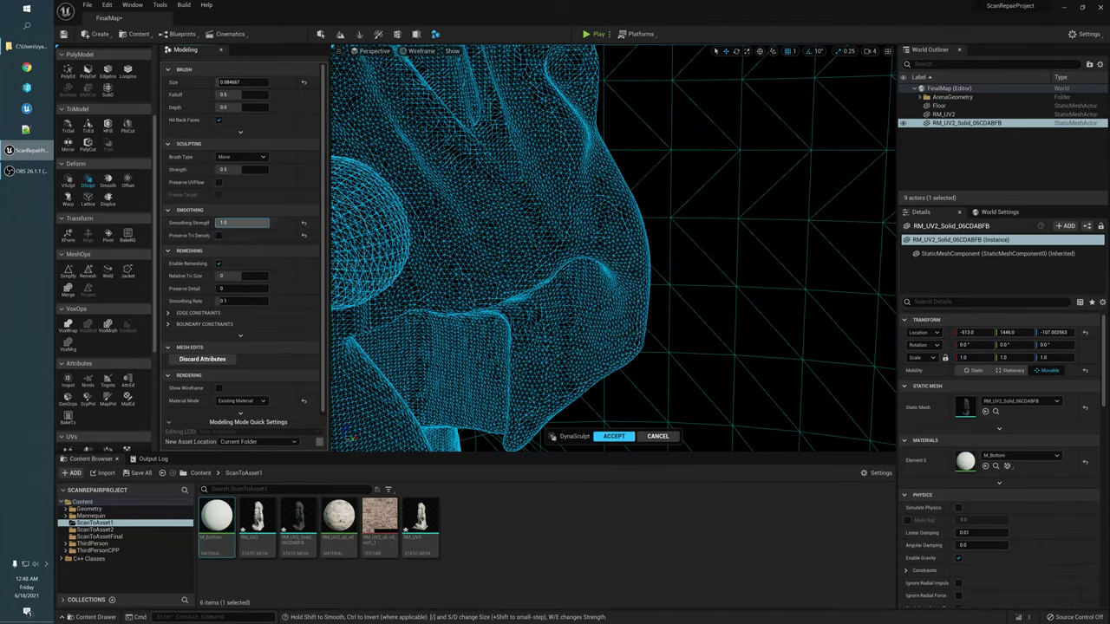
pyautogui.keyDown('alt'); pyautogui.moveTo(560, 362); pyautogui.dragTo(602, 299); pyautogui.keyUp('alt')
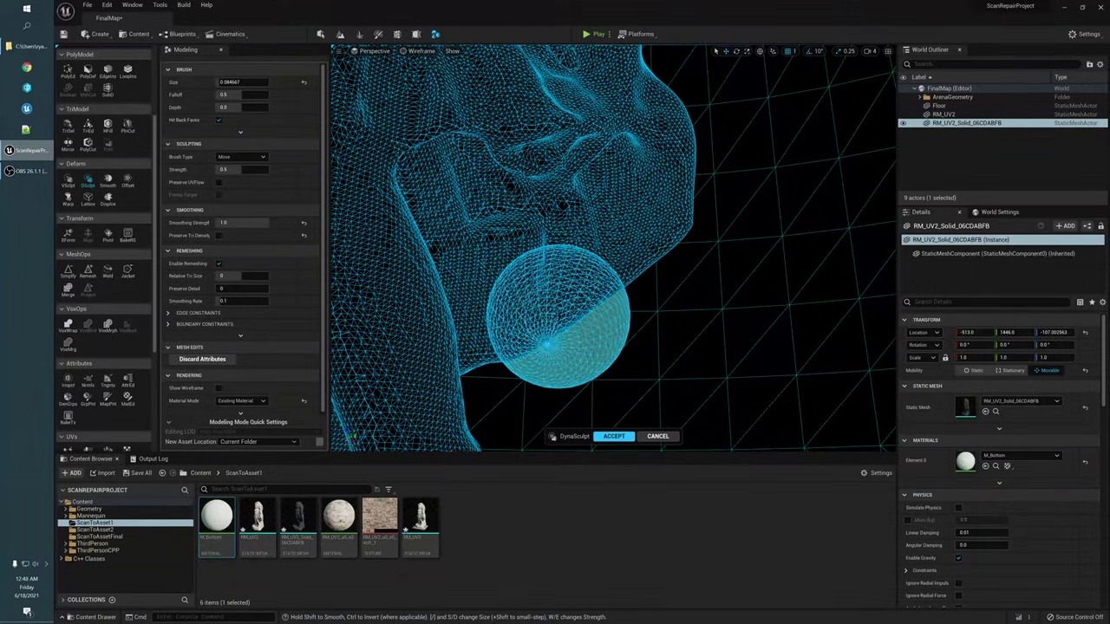
# Step: Return the view to Lit shading, cancel the DynaSculpt session and check the whole statue's shading
pyautogui.keyDown('alt'); pyautogui.moveTo(620, 261); pyautogui.dragTo(637, 295); pyautogui.keyUp('alt')
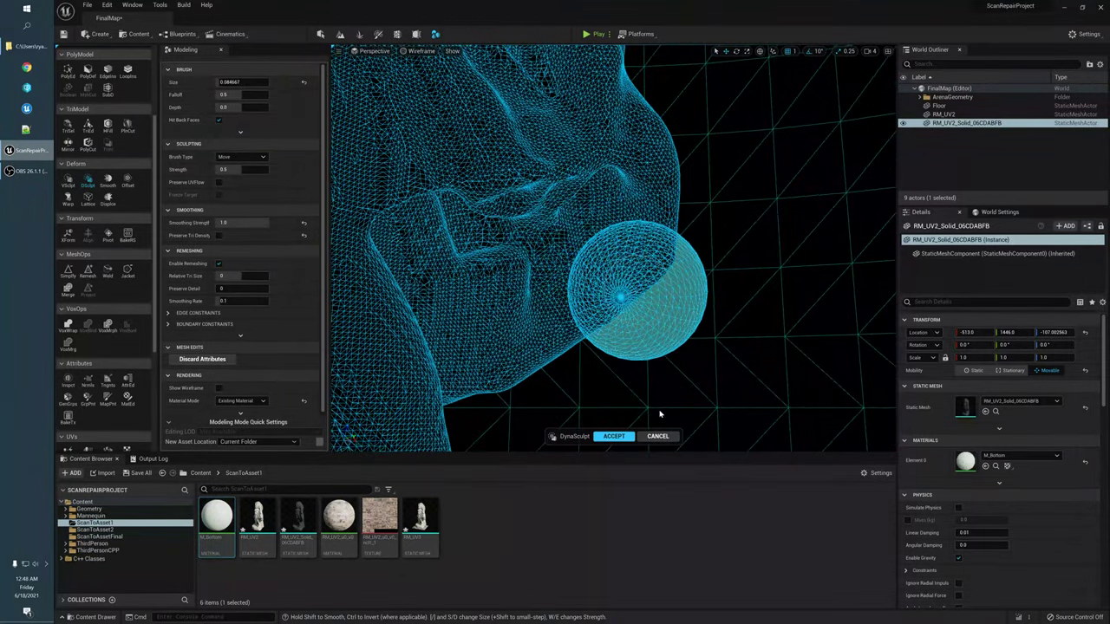
pyautogui.hotkey('alt', '4')
pyautogui.scroll(-5, 612, 285)
pyautogui.moveTo(611, 261)
pyautogui.keyDown('alt'); pyautogui.mouseDown()
pyautogui.moveTo(682, 248)
pyautogui.moveTo(647, 209)
pyautogui.moveTo(598, 252)
pyautogui.moveTo(577, 164)
pyautogui.moveTo(660, 120)
pyautogui.moveTo(573, 321)
pyautogui.moveTo(538, 247)
pyautogui.moveTo(451, 314)
pyautogui.mouseUp(); pyautogui.keyUp('alt')
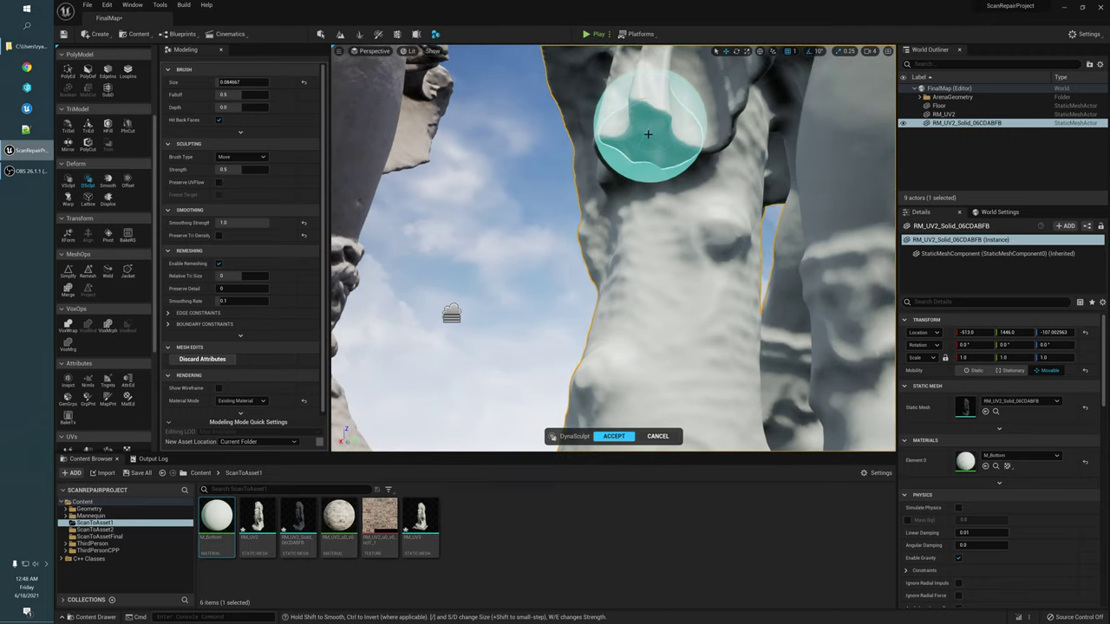
pyautogui.moveTo(702, 203)
pyautogui.keyDown('alt'); pyautogui.mouseDown()
pyautogui.moveTo(425, 235)
pyautogui.moveTo(720, 225)
pyautogui.moveTo(736, 246)
pyautogui.moveTo(724, 206)
pyautogui.moveTo(791, 121)
pyautogui.moveTo(528, 335)
pyautogui.moveTo(541, 359)
pyautogui.moveTo(756, 131)
pyautogui.moveTo(770, 133)
pyautogui.mouseUp(); pyautogui.keyUp('alt')
pyautogui.click(663, 440)
pyautogui.keyDown('alt'); pyautogui.moveTo(871, 139); pyautogui.dragTo(773, 184); pyautogui.keyUp('alt')
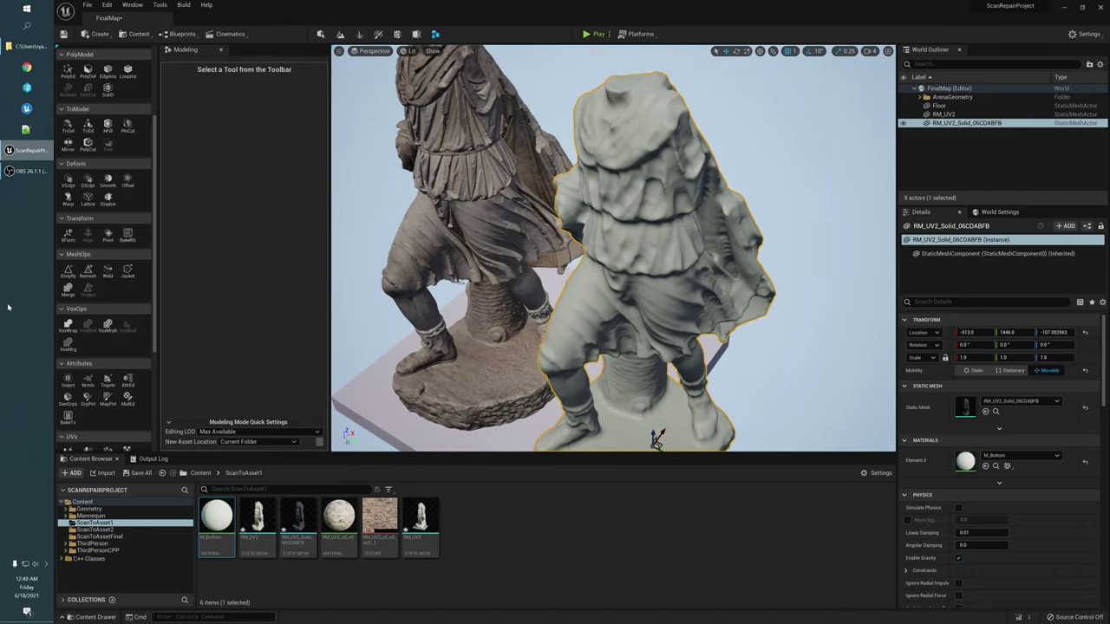
pyautogui.moveTo(608, 260)
pyautogui.keyDown('alt'); pyautogui.mouseDown()
pyautogui.moveTo(590, 195)
pyautogui.moveTo(596, 252)
pyautogui.moveTo(594, 241)
pyautogui.mouseUp(); pyautogui.keyUp('alt')
pyautogui.hotkey('alt', '2')
pyautogui.hotkey('alt', '4')
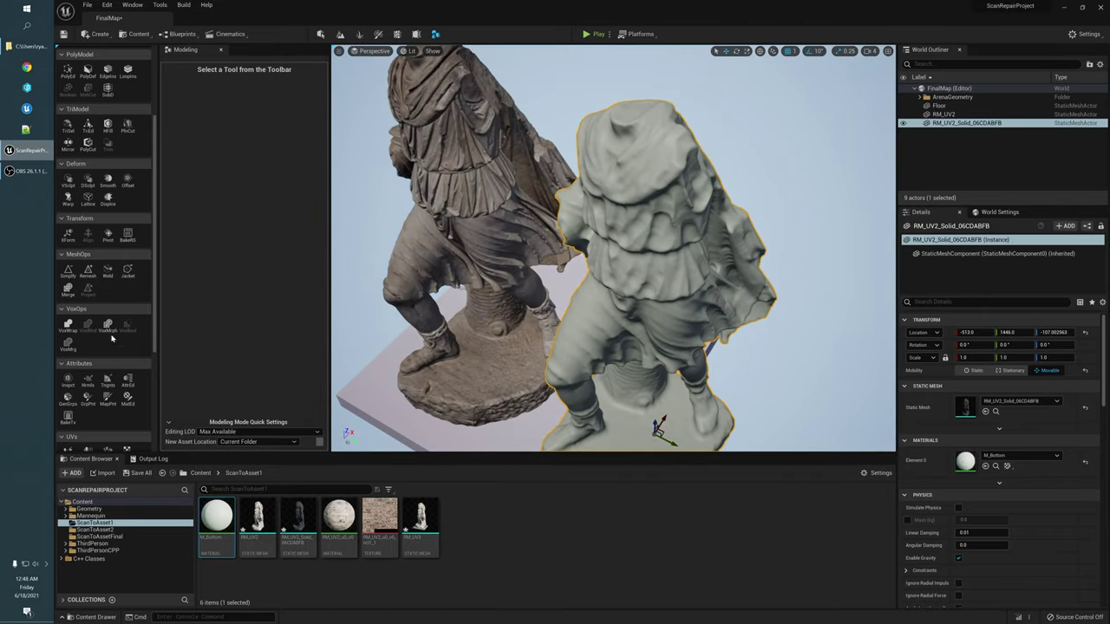
# Step: Try a Remesh of the solid statue with the wireframe overlay off and check its triangulation in wireframe view
pyautogui.scroll(1, 111, 339)
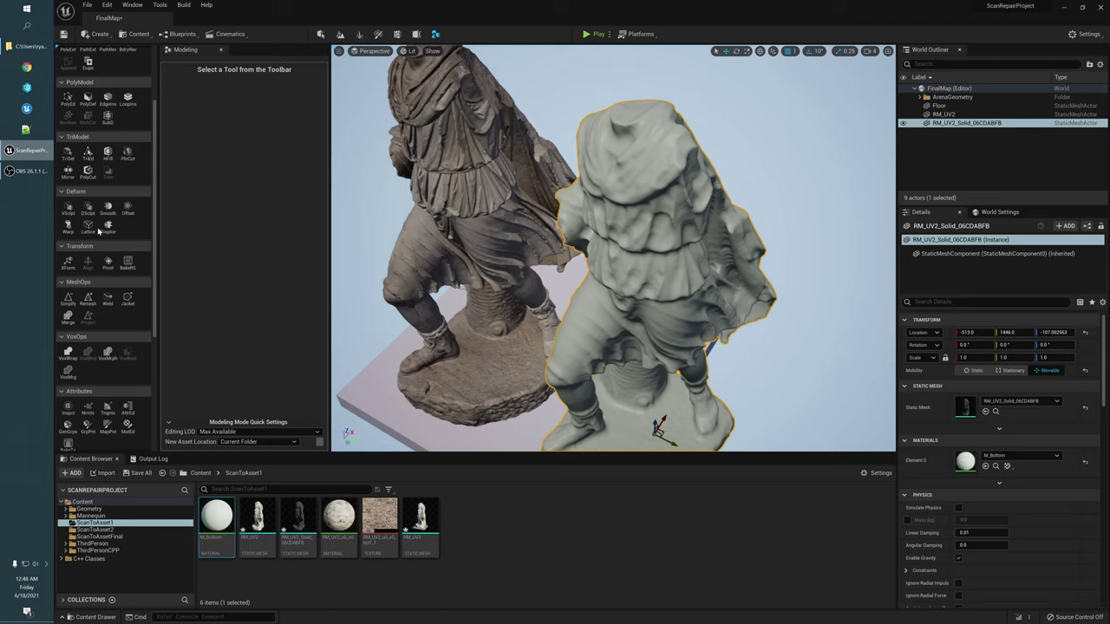
pyautogui.scroll(-3, 115, 252)
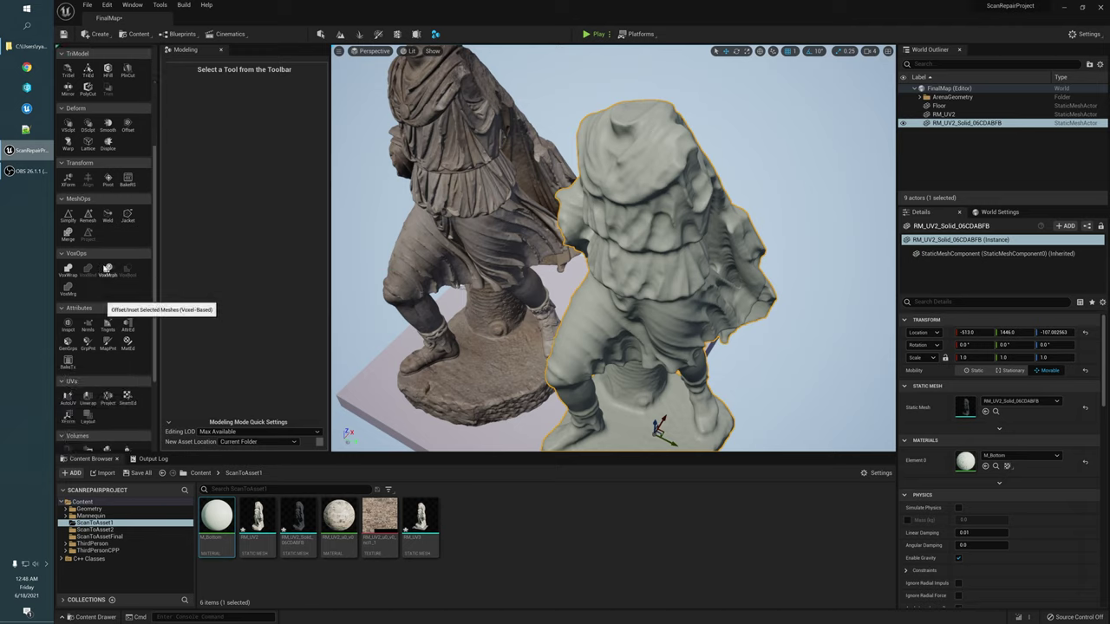
pyautogui.scroll(1, 109, 232)
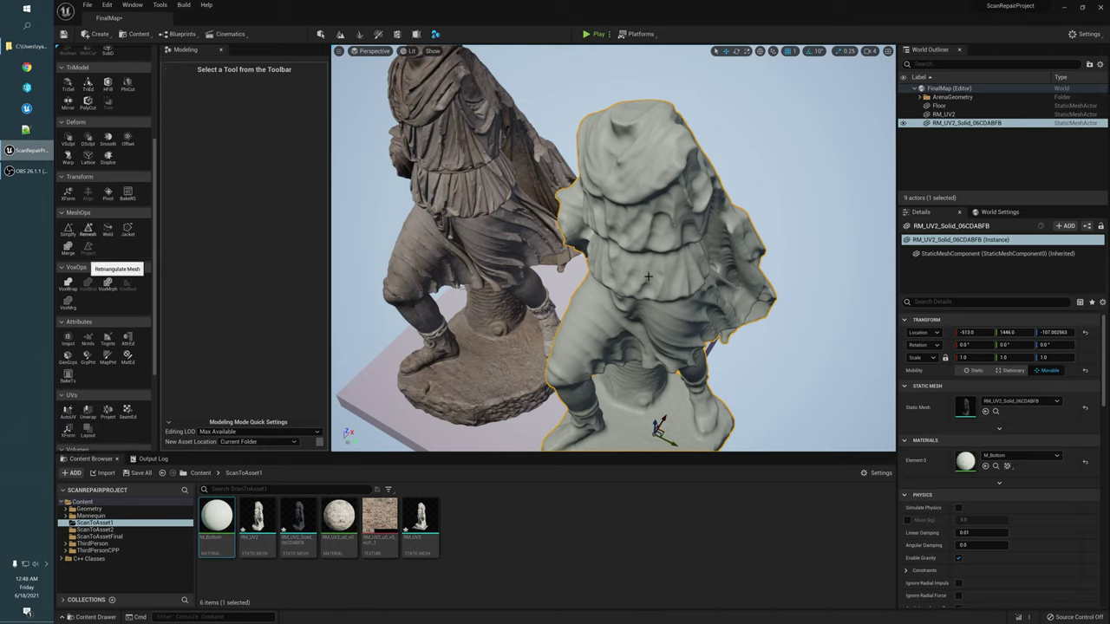
pyautogui.keyDown('alt'); pyautogui.moveTo(642, 252); pyautogui.dragTo(694, 195); pyautogui.keyUp('alt')
pyautogui.moveTo(639, 224); pyautogui.dragTo(661, 193, button='right')
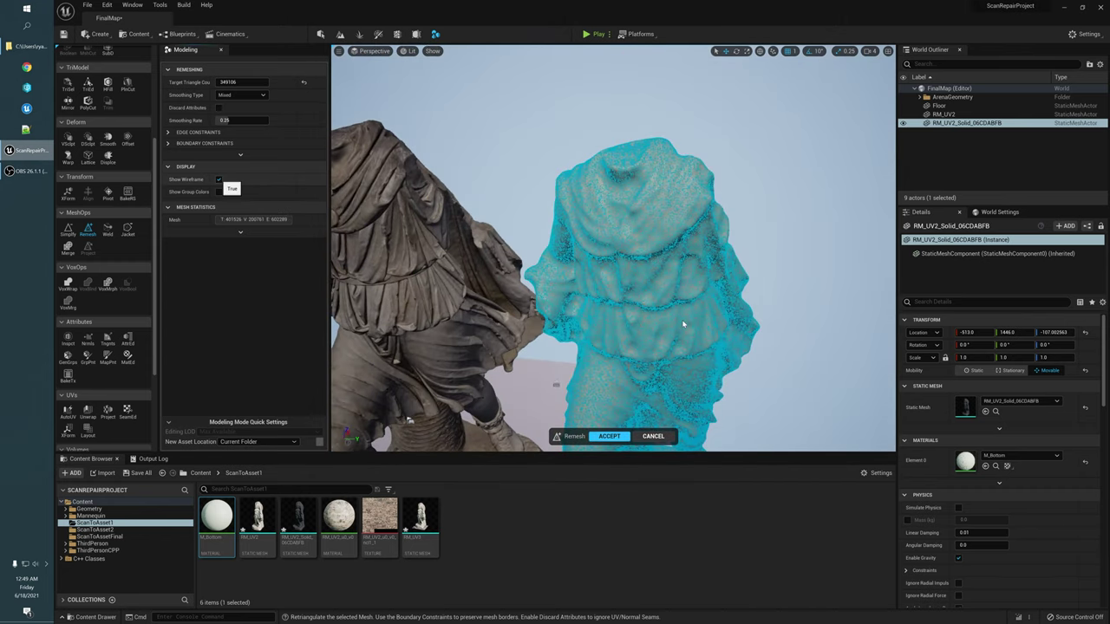
pyautogui.click(218, 179)
pyautogui.keyDown('alt'); pyautogui.moveTo(488, 278); pyautogui.dragTo(564, 278, button='right'); pyautogui.keyUp('alt')
pyautogui.hotkey('alt', '2')
pyautogui.keyDown('alt'); pyautogui.moveTo(697, 307); pyautogui.dragTo(719, 307, button='right'); pyautogui.keyUp('alt')
pyautogui.scroll(-5, 707, 235)
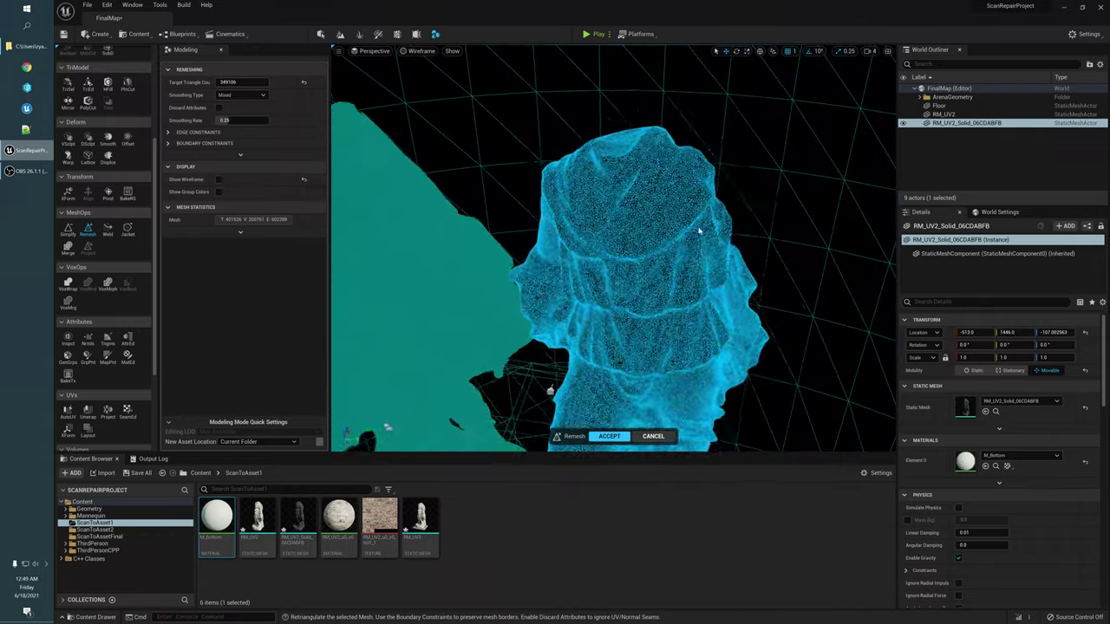
# Step: Inspect the remeshed legs and base in Lit shading and cancel the Remesh
pyautogui.hotkey('alt', '4')
pyautogui.moveTo(734, 252); pyautogui.dragTo(746, 330, button='right')
pyautogui.moveTo(524, 323); pyautogui.dragTo(516, 311, button='right')
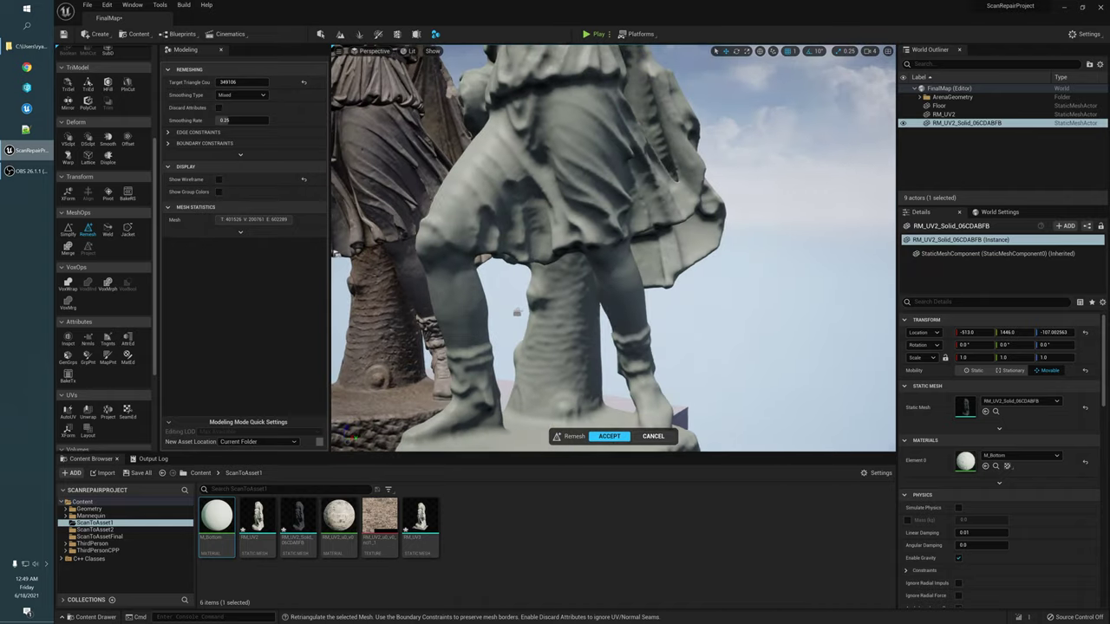
pyautogui.moveTo(663, 201); pyautogui.dragTo(637, 230, button='right')
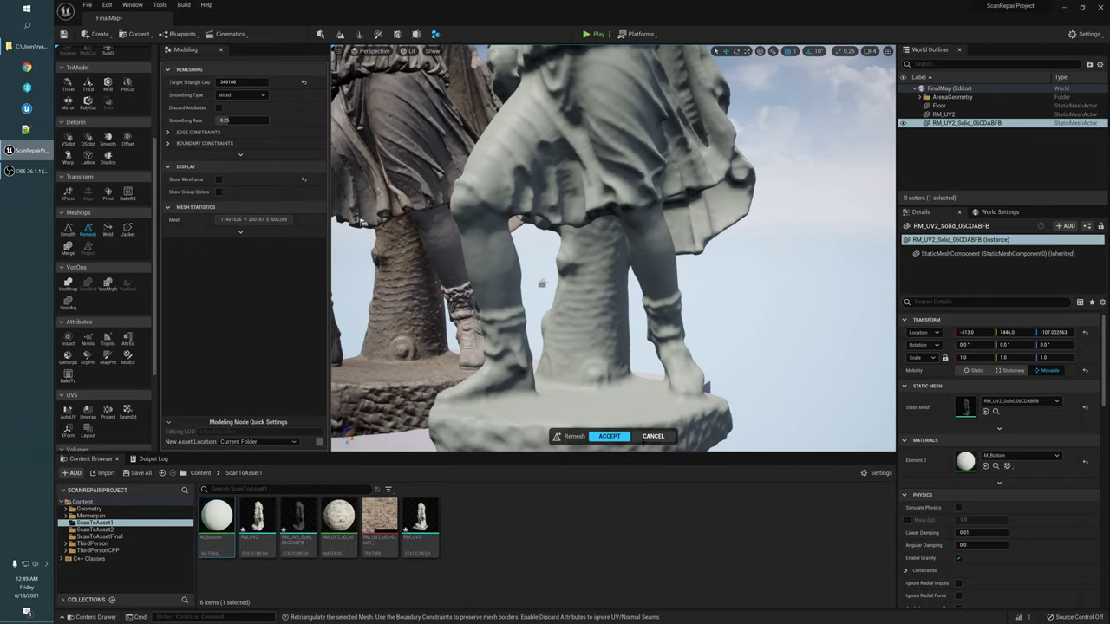
pyautogui.click(652, 436)
# Step: Inspect the solid statue's skirt, legs and cloak up close and from a distance
pyautogui.moveTo(616, 312); pyautogui.dragTo(632, 303, button='right')
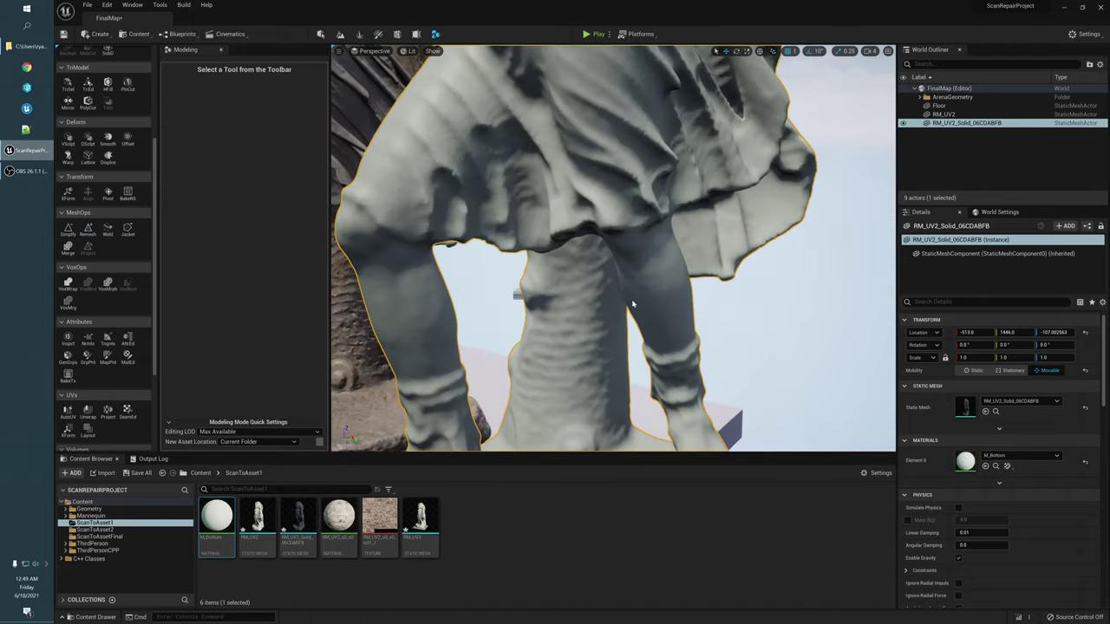
pyautogui.moveTo(659, 210); pyautogui.dragTo(675, 108, button='right')
pyautogui.hotkey('alt', '2')
pyautogui.hotkey('alt', '4')
pyautogui.keyDown('alt'); pyautogui.moveTo(674, 108); pyautogui.dragTo(573, 224); pyautogui.keyUp('alt')
pyautogui.keyDown('alt'); pyautogui.moveTo(573, 223); pyautogui.dragTo(622, 231, button='right'); pyautogui.keyUp('alt')
pyautogui.keyDown('alt'); pyautogui.moveTo(621, 230); pyautogui.dragTo(642, 227); pyautogui.keyUp('alt')
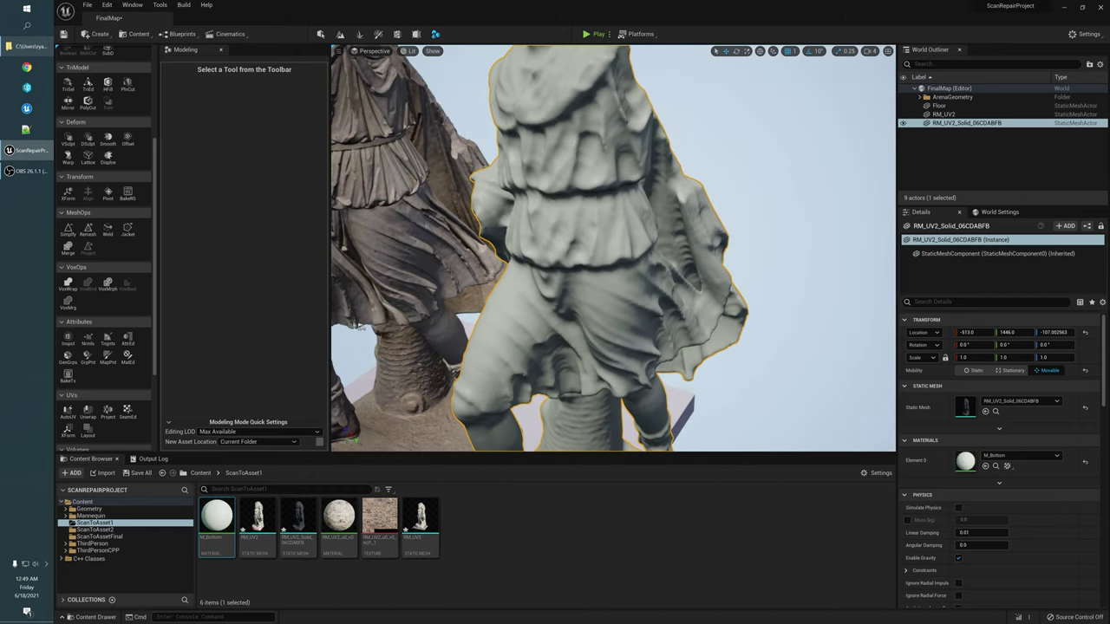
pyautogui.keyDown('alt'); pyautogui.moveTo(557, 284); pyautogui.dragTo(578, 225, button='middle'); pyautogui.keyUp('alt')
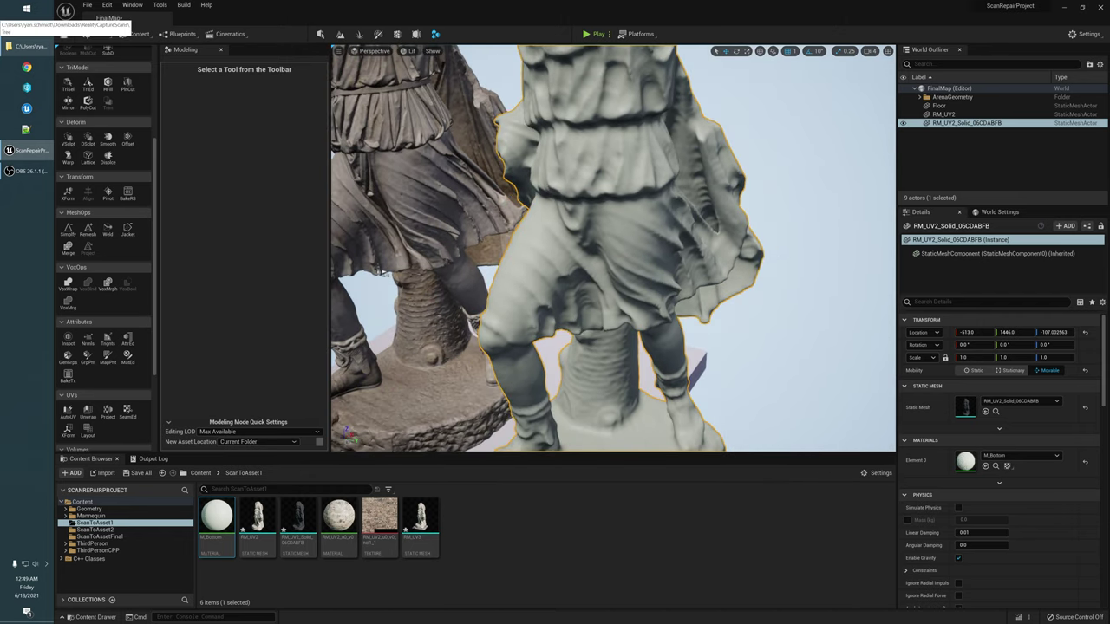
pyautogui.keyDown('alt'); pyautogui.moveTo(37, 47); pyautogui.dragTo(26, 47); pyautogui.keyUp('alt')
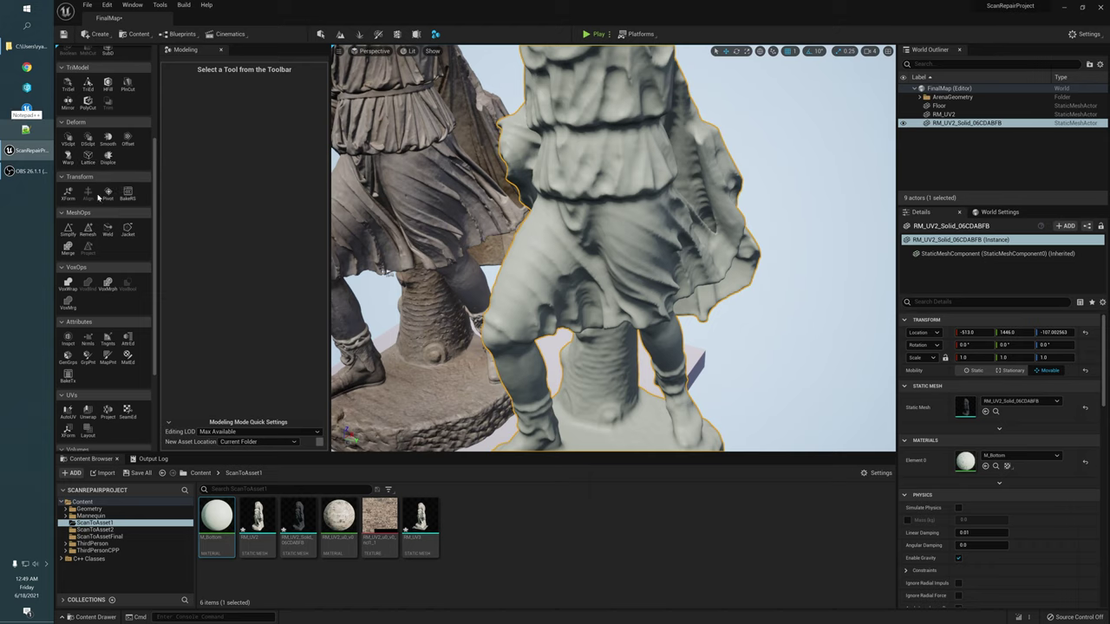
pyautogui.keyDown('alt'); pyautogui.moveTo(618, 144); pyautogui.dragTo(672, 145); pyautogui.keyUp('alt')
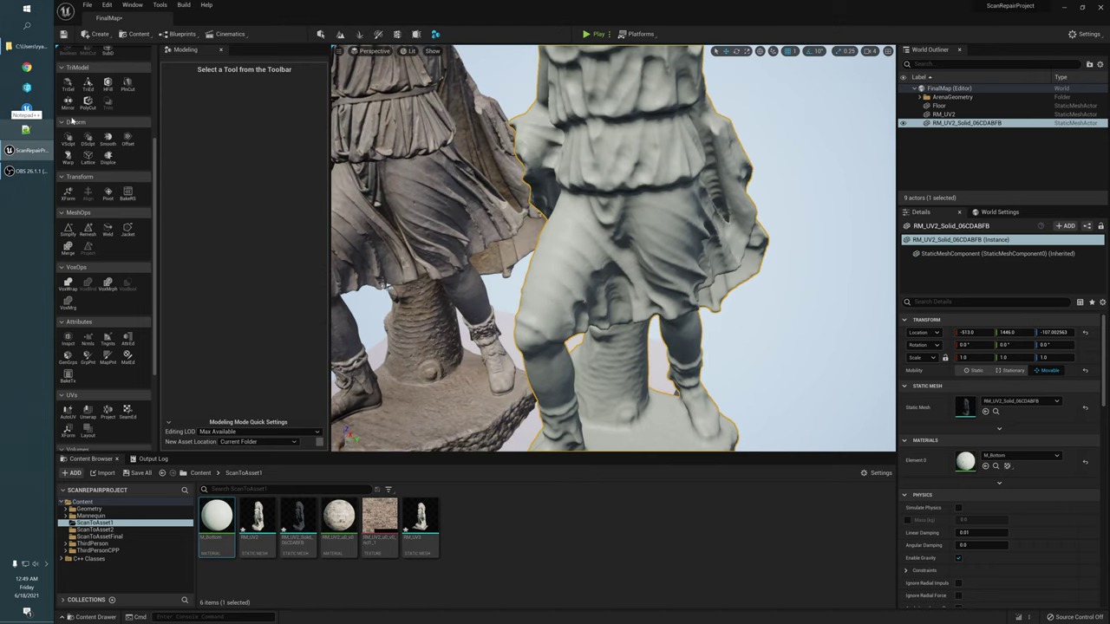
# Step: Start Simplify on the solid statue and preview the 50 percent reduction with its wireframe
pyautogui.click(68, 230)
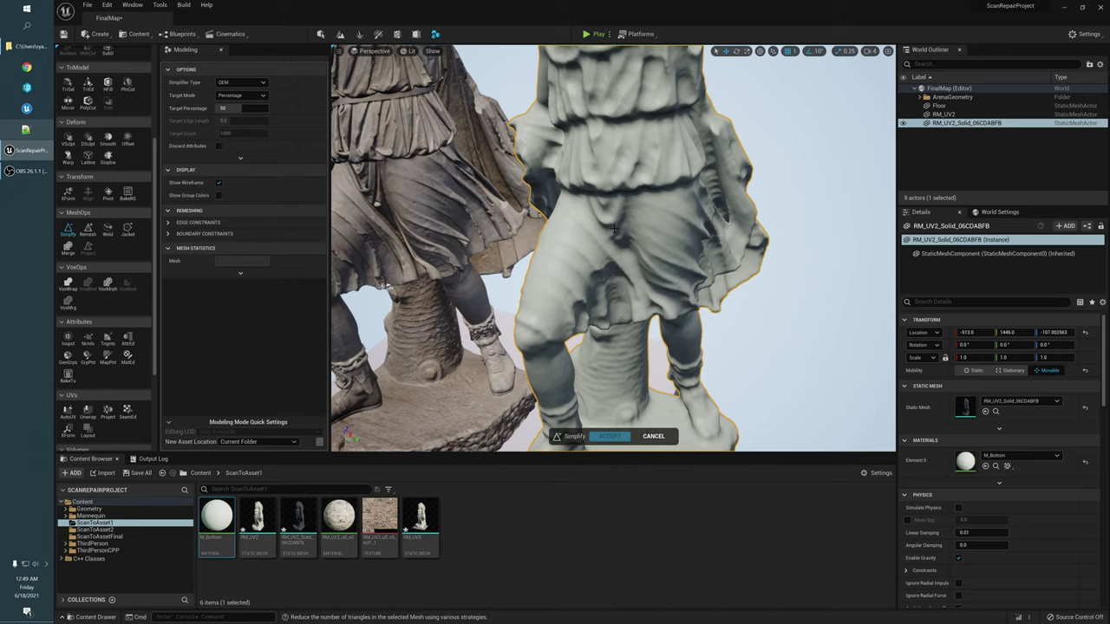
pyautogui.scroll(-1, 614, 229)
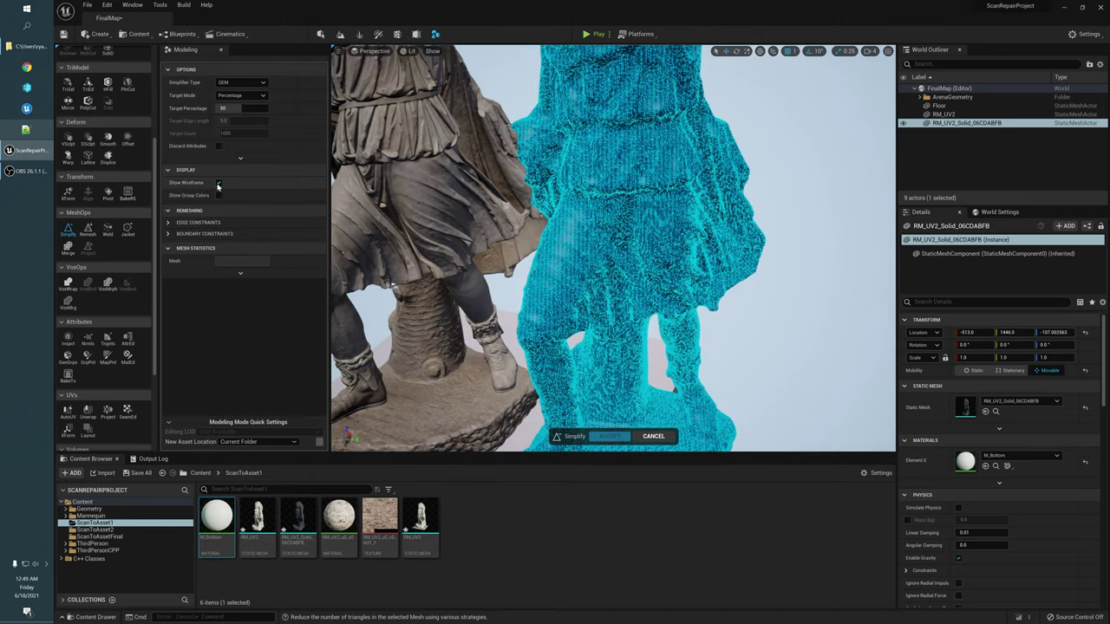
pyautogui.moveTo(705, 217)
pyautogui.keyDown('alt'); pyautogui.mouseDown()
pyautogui.moveTo(685, 225)
pyautogui.moveTo(700, 234)
pyautogui.mouseUp(); pyautogui.keyUp('alt')
pyautogui.keyDown('alt'); pyautogui.moveTo(572, 208); pyautogui.dragTo(528, 213); pyautogui.keyUp('alt')
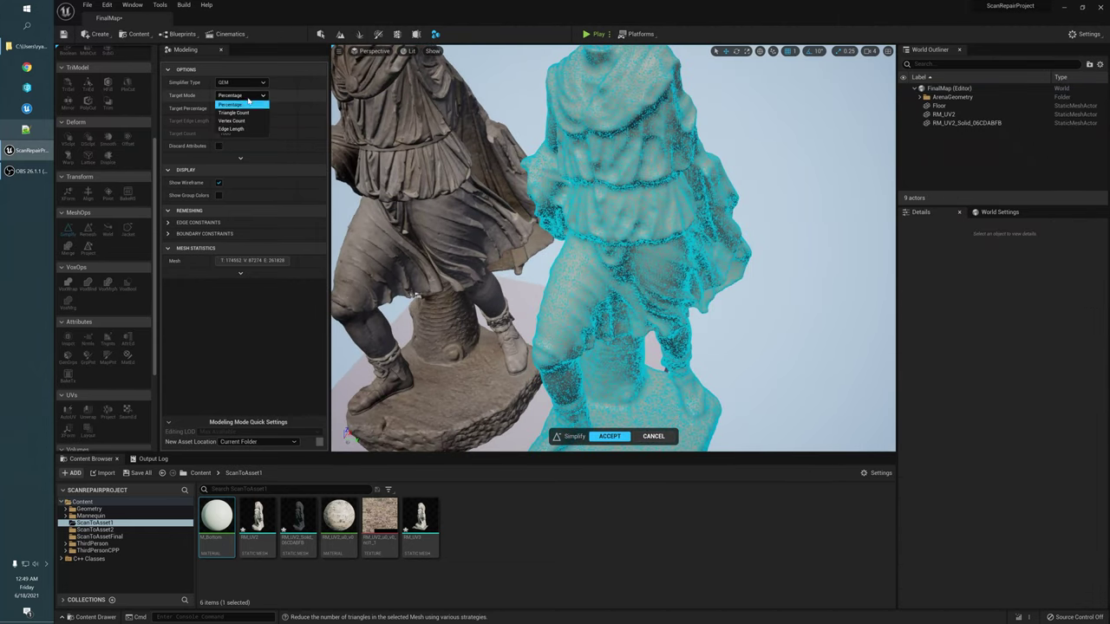
# Step: Set the Simplify target mode to Triangle Count and preview the statue at 1000 triangles
pyautogui.click(234, 113)
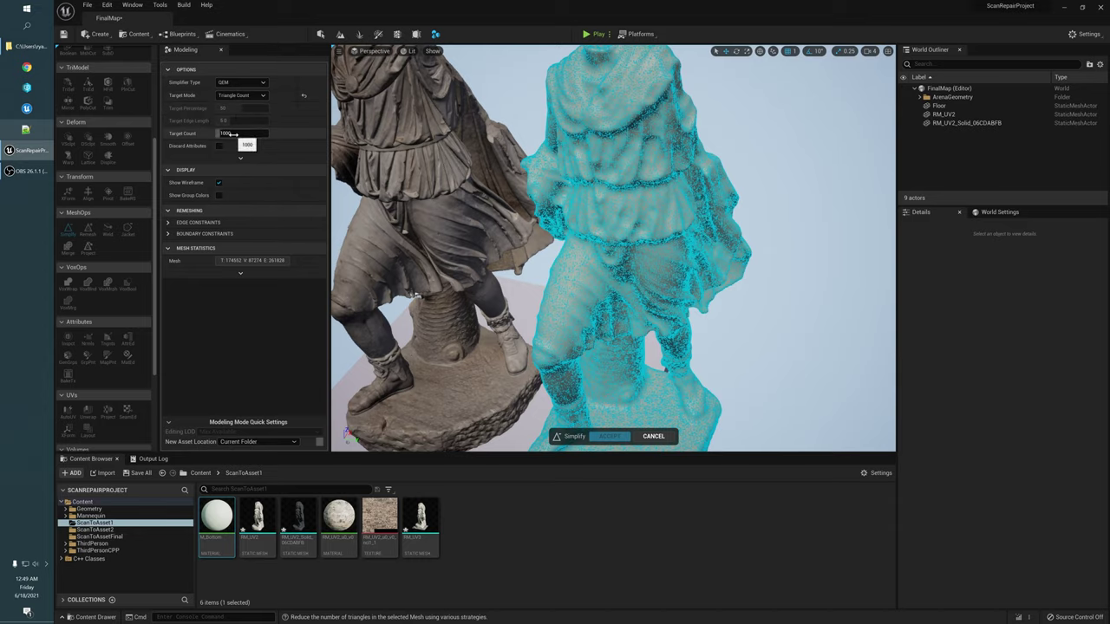
pyautogui.keyDown('alt'); pyautogui.moveTo(563, 217); pyautogui.dragTo(569, 253); pyautogui.keyUp('alt')
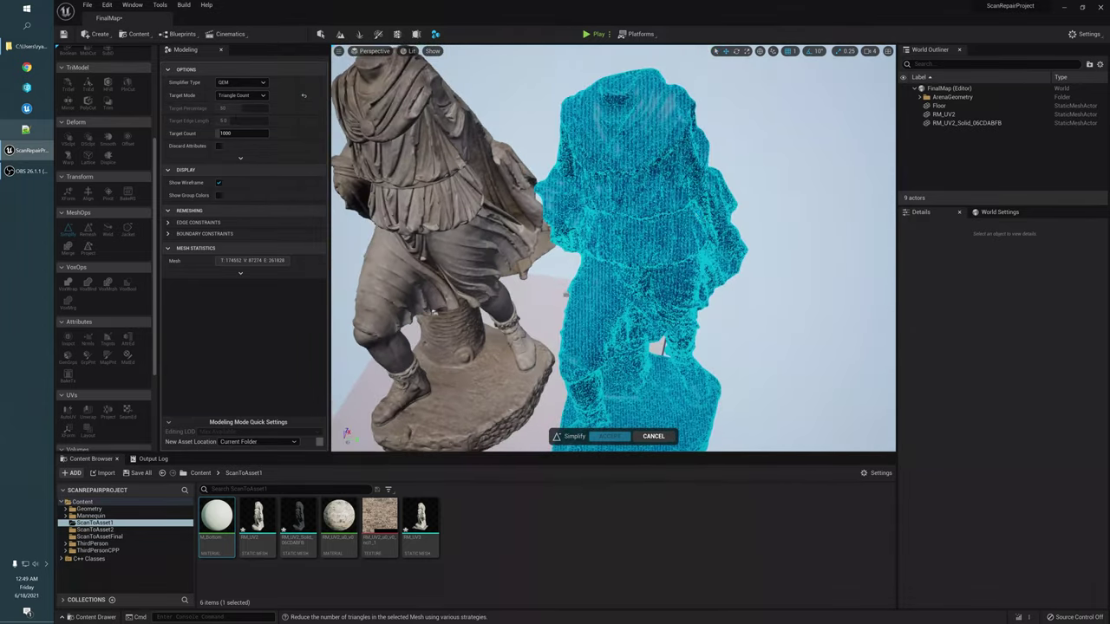
pyautogui.keyDown('alt'); pyautogui.moveTo(665, 204); pyautogui.dragTo(677, 143); pyautogui.keyUp('alt')
pyautogui.moveTo(473, 197)
pyautogui.keyDown('alt'); pyautogui.mouseDown()
pyautogui.moveTo(449, 186)
pyautogui.moveTo(464, 191)
pyautogui.mouseUp(); pyautogui.keyUp('alt')
pyautogui.keyDown('alt'); pyautogui.moveTo(621, 206); pyautogui.dragTo(600, 217); pyautogui.keyUp('alt')
pyautogui.moveTo(581, 179)
pyautogui.keyDown('alt'); pyautogui.mouseDown()
pyautogui.moveTo(607, 186)
pyautogui.moveTo(592, 186)
pyautogui.mouseUp(); pyautogui.keyUp('alt')
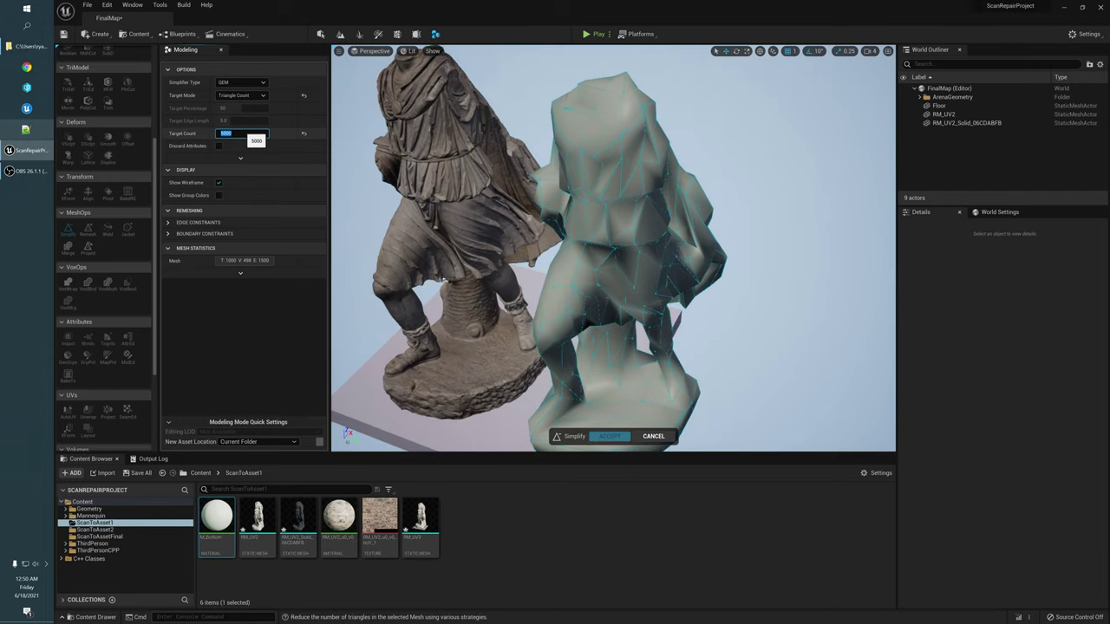
# Step: Set the Simplify target count to 5000 and hide the wireframe overlay
pyautogui.moveTo(587, 247)
pyautogui.keyDown('alt'); pyautogui.mouseDown()
pyautogui.moveTo(612, 236)
pyautogui.moveTo(590, 234)
pyautogui.mouseUp(); pyautogui.keyUp('alt')
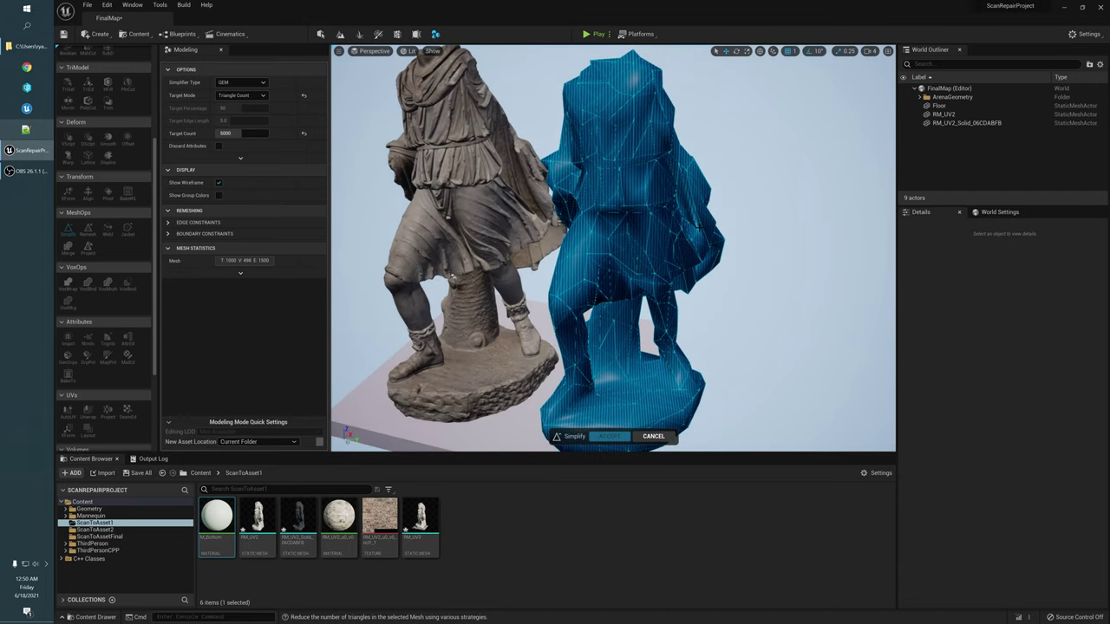
pyautogui.keyDown('alt'); pyautogui.moveTo(699, 227); pyautogui.dragTo(617, 216); pyautogui.keyUp('alt')
pyautogui.scroll(3, 617, 216)
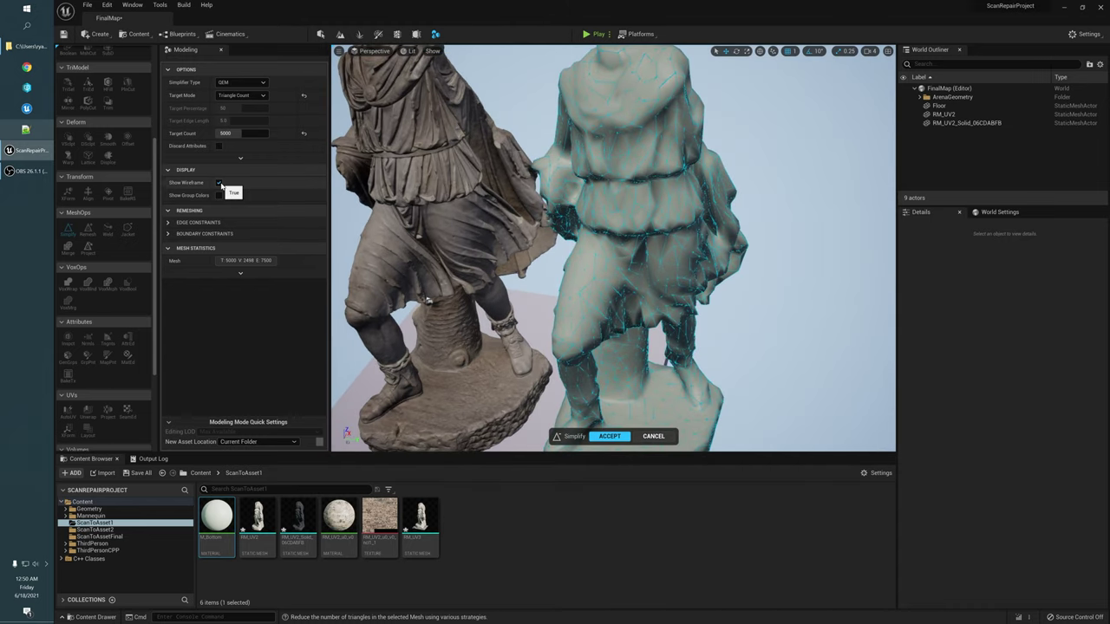
pyautogui.scroll(-2, 416, 143)
pyautogui.keyDown('alt'); pyautogui.moveTo(417, 143); pyautogui.dragTo(418, 153); pyautogui.keyUp('alt')
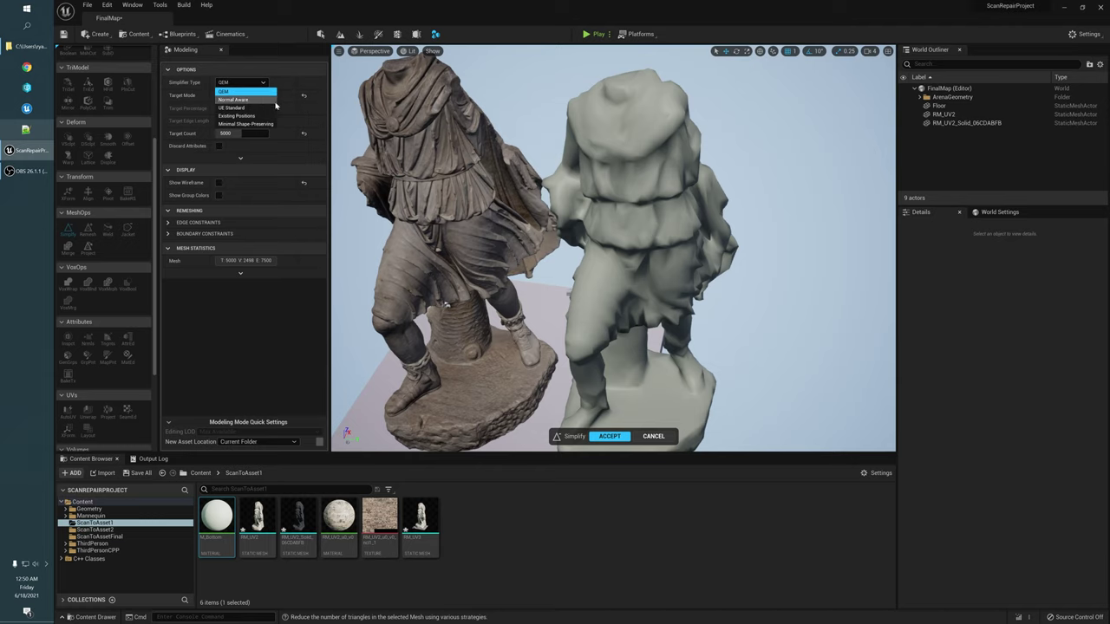
# Step: Change the simplifier type to Normal Aware, check the 5000-triangle statue and accept the simplification
pyautogui.click(233, 100)
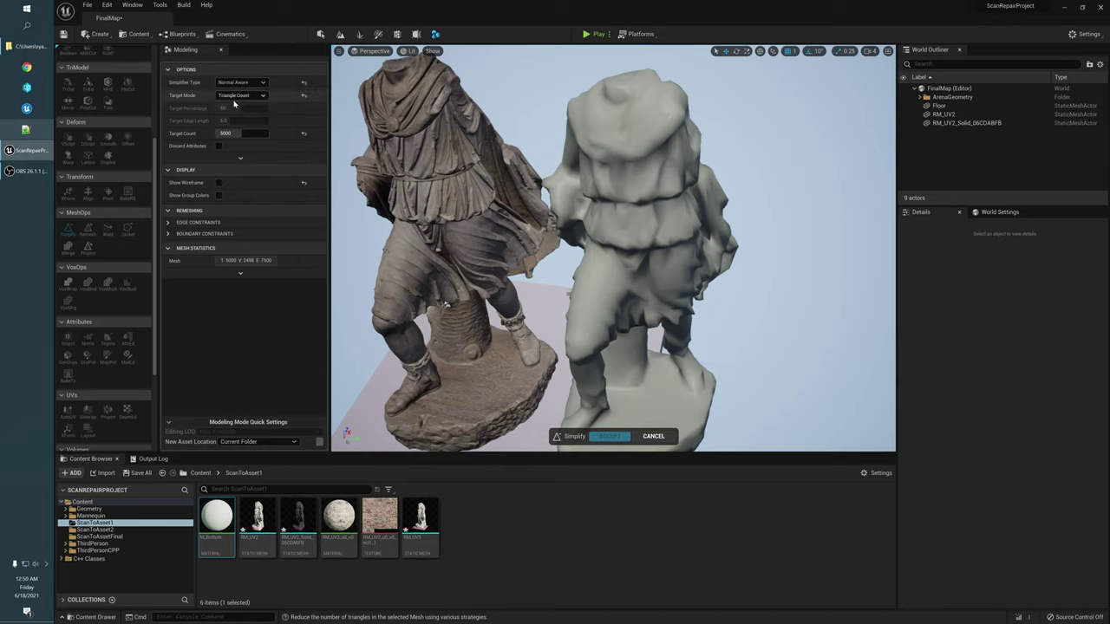
pyautogui.keyDown('alt'); pyautogui.moveTo(737, 208); pyautogui.dragTo(644, 130); pyautogui.keyUp('alt')
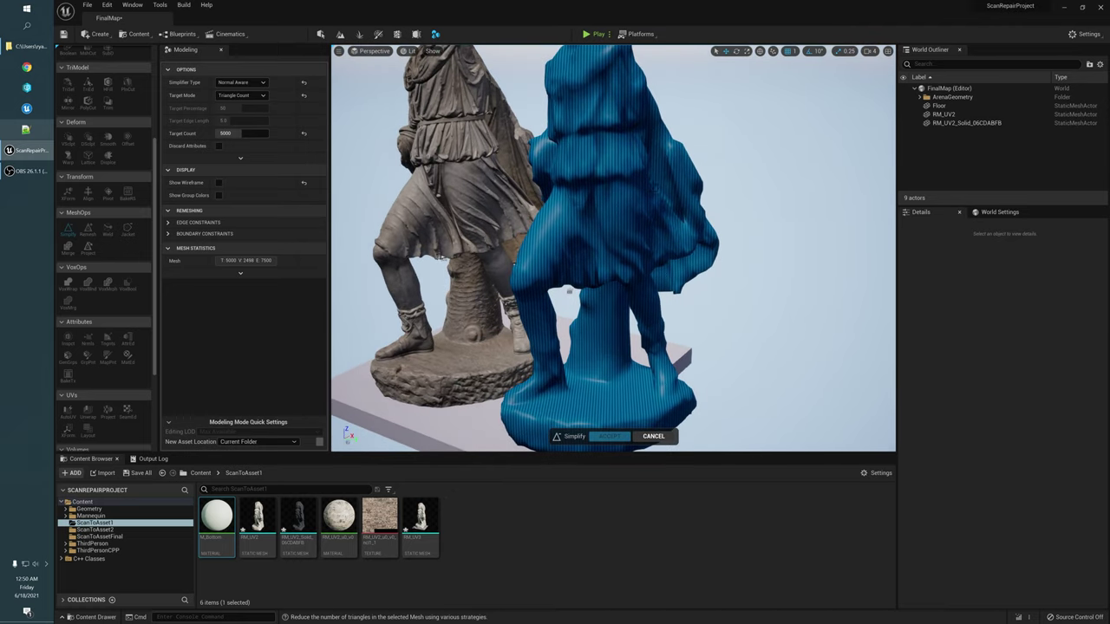
pyautogui.moveTo(629, 188)
pyautogui.keyDown('alt'); pyautogui.mouseDown()
pyautogui.moveTo(564, 202)
pyautogui.moveTo(646, 184)
pyautogui.moveTo(607, 184)
pyautogui.moveTo(640, 158)
pyautogui.moveTo(560, 189)
pyautogui.moveTo(619, 175)
pyautogui.mouseUp(); pyautogui.keyUp('alt')
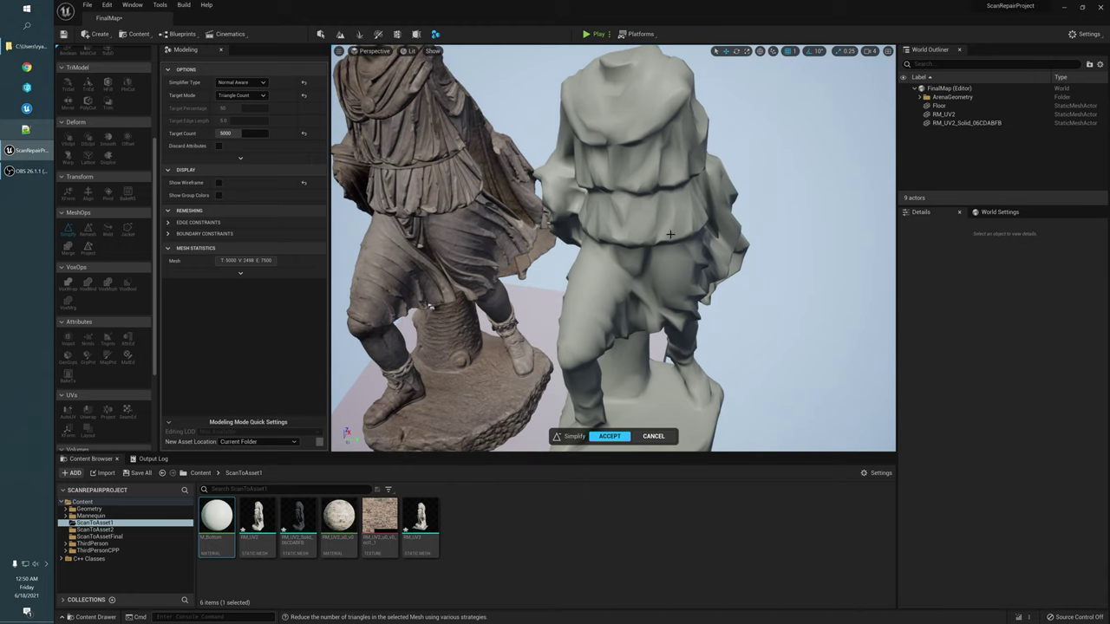
pyautogui.keyDown('alt'); pyautogui.moveTo(658, 135); pyautogui.dragTo(661, 179); pyautogui.keyUp('alt')
pyautogui.click(245, 84)
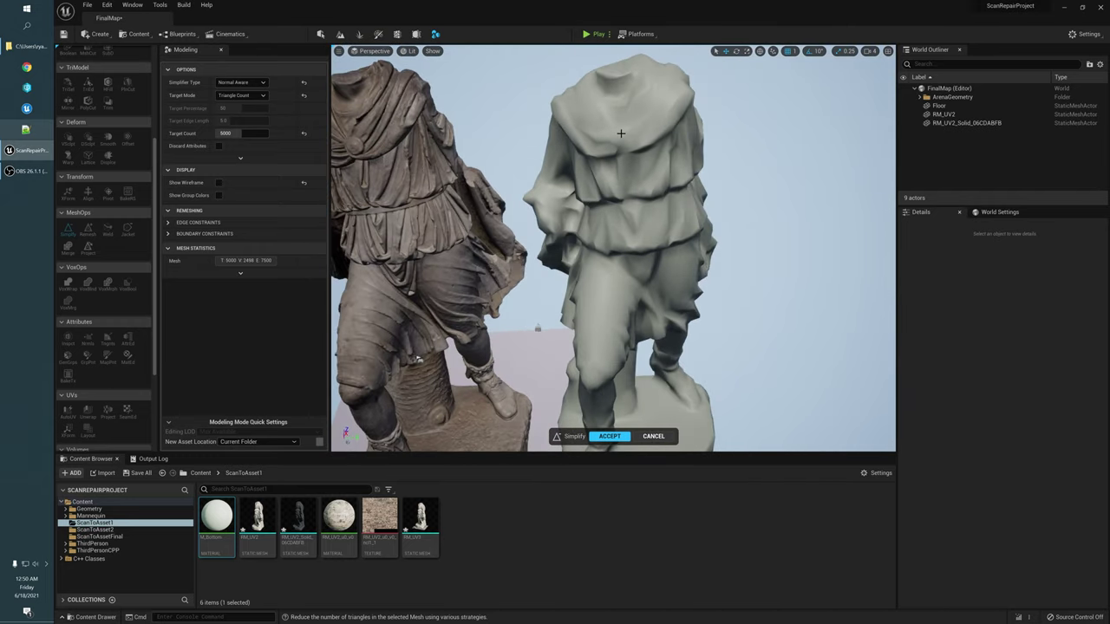
pyautogui.keyDown('alt'); pyautogui.moveTo(647, 204); pyautogui.dragTo(615, 158); pyautogui.keyUp('alt')
pyautogui.keyDown('alt'); pyautogui.moveTo(659, 399); pyautogui.dragTo(635, 371); pyautogui.keyUp('alt')
pyautogui.click(609, 436)
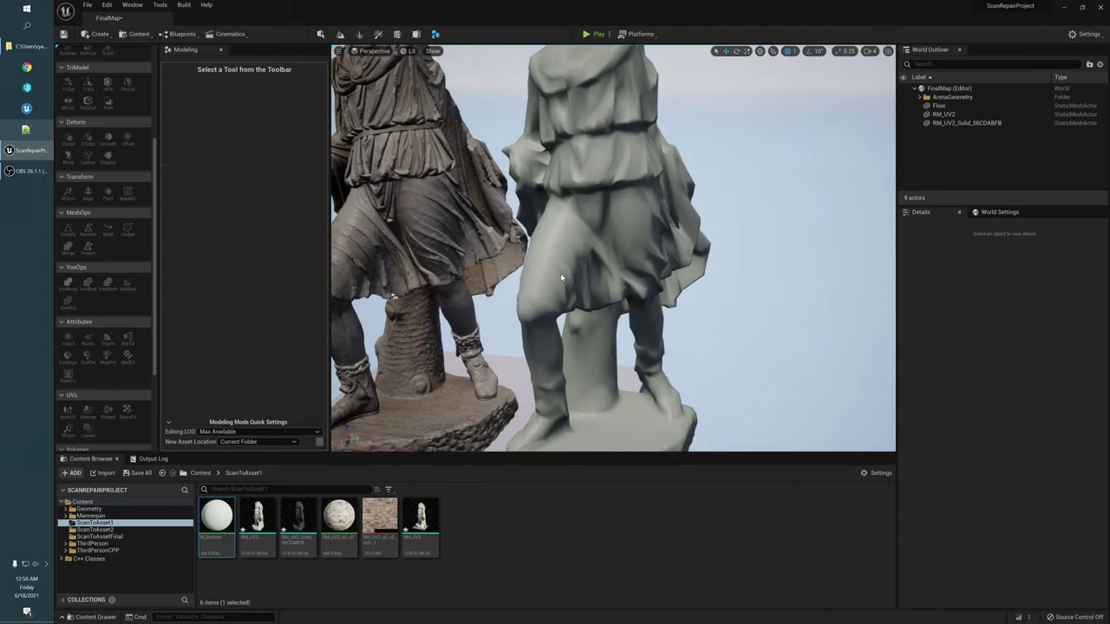
# Step: Select the simplified solid statue and view its surface up close beside the original scan
pyautogui.keyDown('alt'); pyautogui.moveTo(522, 311); pyautogui.dragTo(522, 367); pyautogui.keyUp('alt')
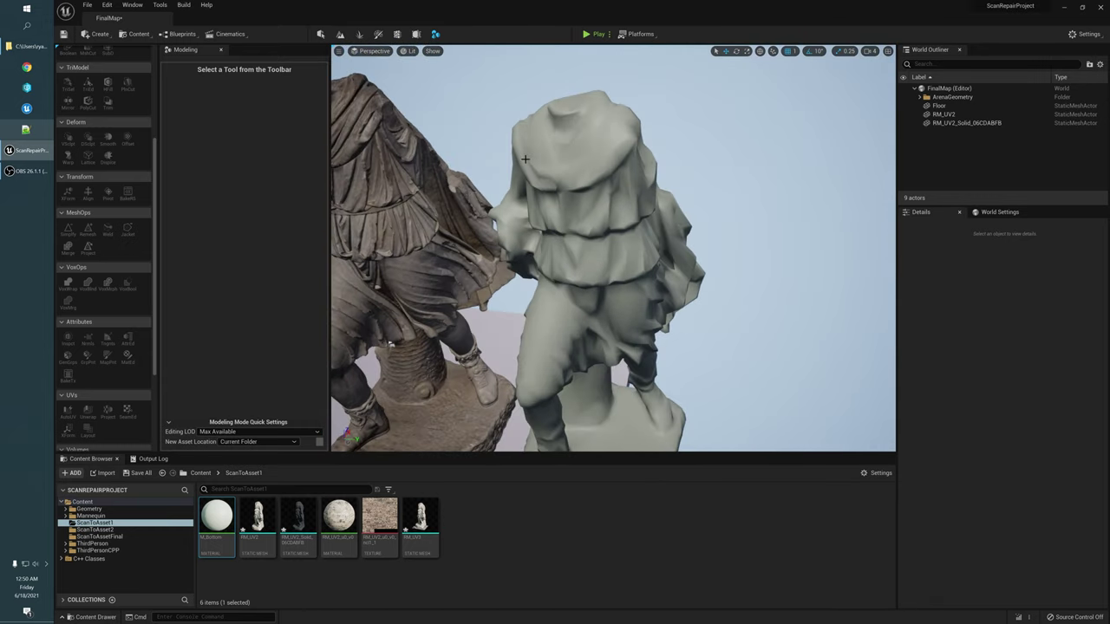
pyautogui.click(607, 219)
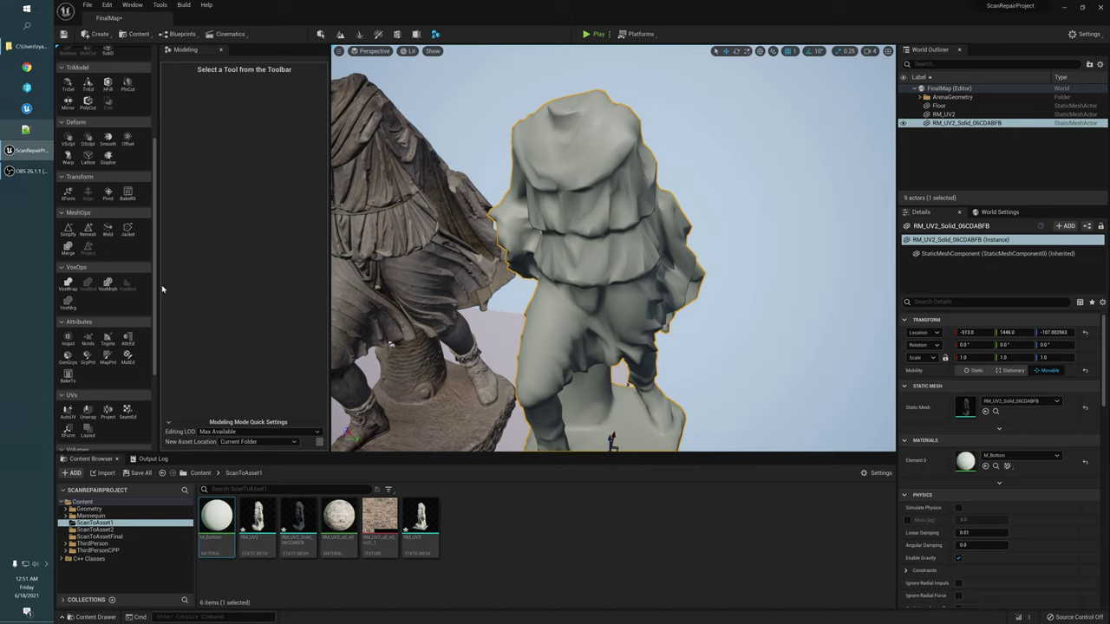
pyautogui.keyDown('alt'); pyautogui.moveTo(520, 374); pyautogui.dragTo(526, 343); pyautogui.keyUp('alt')
pyautogui.keyDown('alt'); pyautogui.moveTo(619, 297); pyautogui.dragTo(560, 296); pyautogui.keyUp('alt')
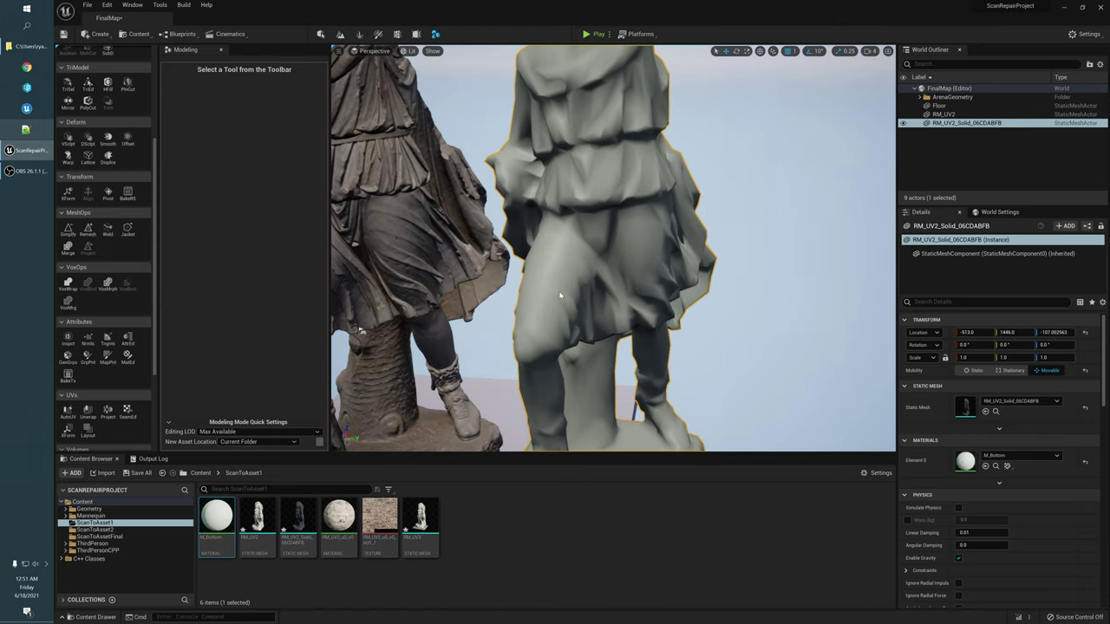
# Step: Try Edit Normals on the solid statue with Face Normal Threshold splitting and a sharp edge angle of about 33, and cancel the edit
pyautogui.click(90, 345)
pyautogui.keyDown('alt'); pyautogui.moveTo(469, 249); pyautogui.dragTo(480, 314); pyautogui.keyUp('alt')
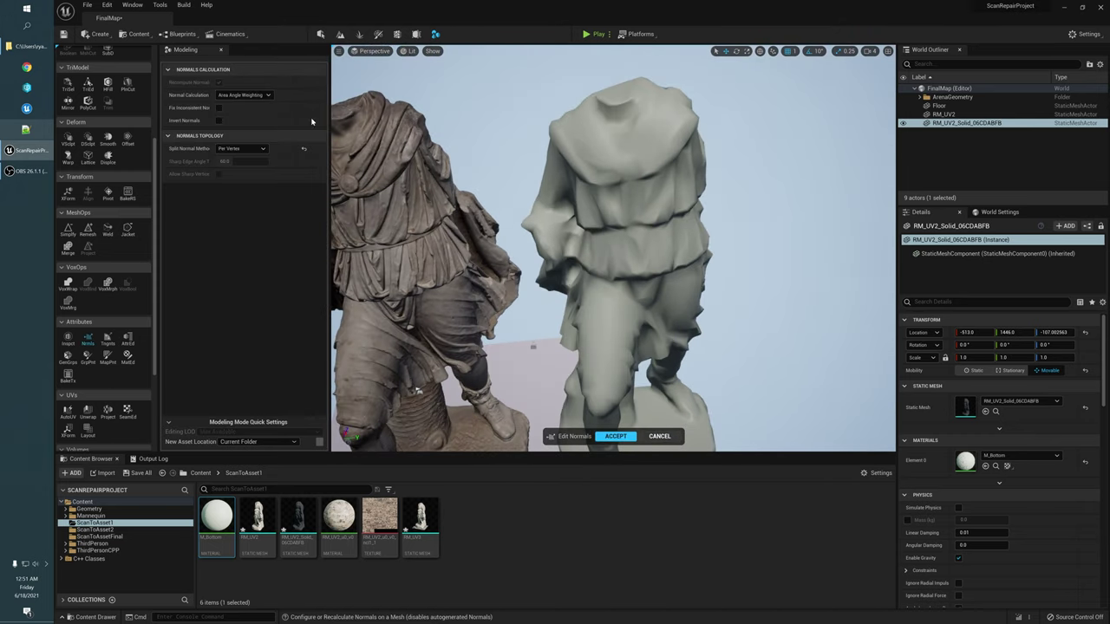
pyautogui.keyDown('alt'); pyautogui.moveTo(444, 167); pyautogui.dragTo(473, 158); pyautogui.keyUp('alt')
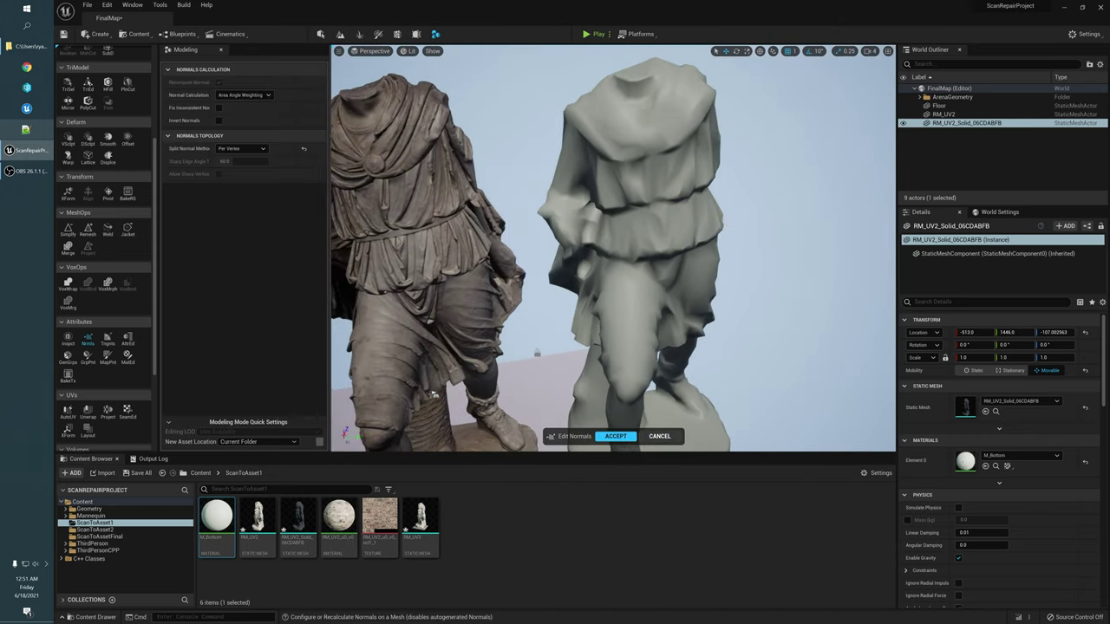
pyautogui.click(238, 150)
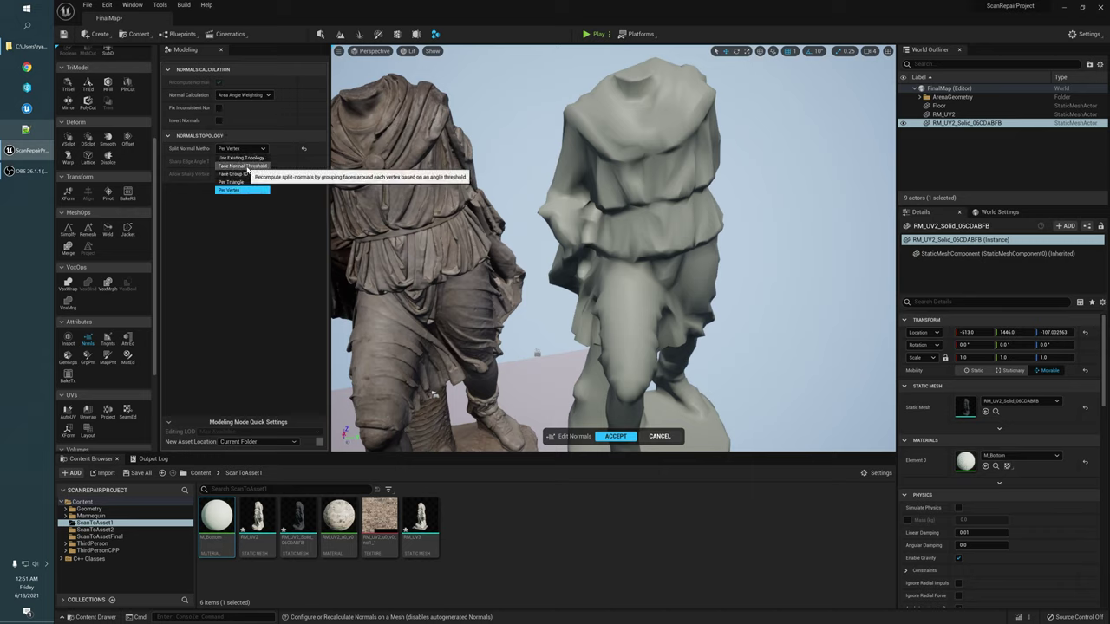
pyautogui.click(243, 166)
pyautogui.moveTo(231, 163); pyautogui.dragTo(225, 162)
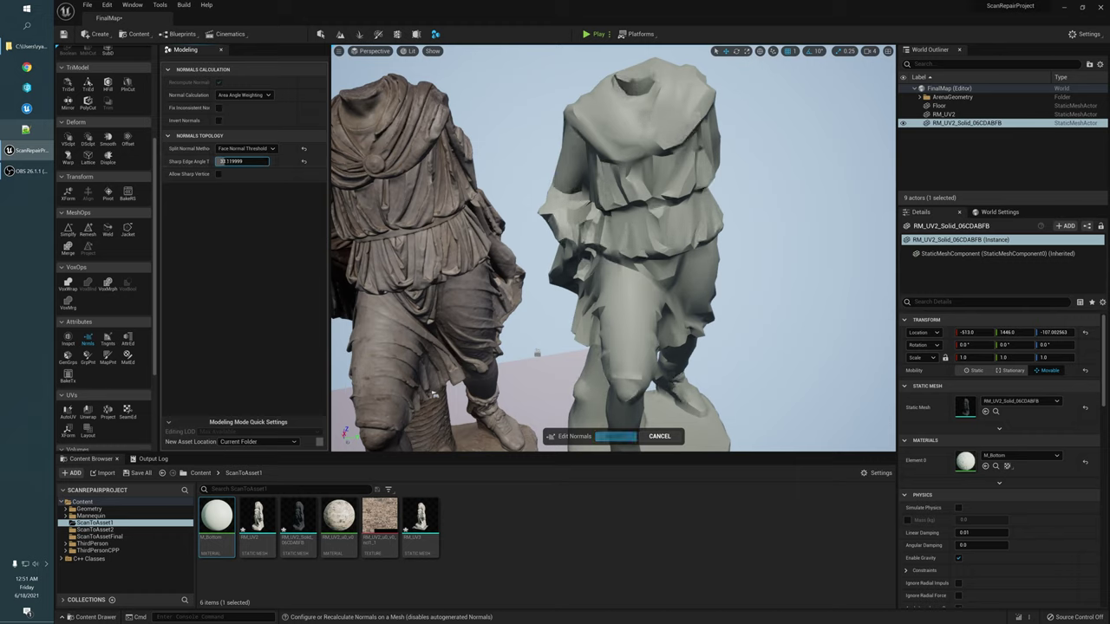
pyautogui.keyDown('alt'); pyautogui.moveTo(486, 286); pyautogui.dragTo(390, 243); pyautogui.keyUp('alt')
pyautogui.keyDown('alt'); pyautogui.moveTo(655, 228); pyautogui.dragTo(671, 230); pyautogui.keyUp('alt')
pyautogui.keyDown('alt'); pyautogui.moveTo(546, 271); pyautogui.dragTo(651, 299); pyautogui.keyUp('alt')
pyautogui.moveTo(535, 352); pyautogui.dragTo(529, 339, button='right')
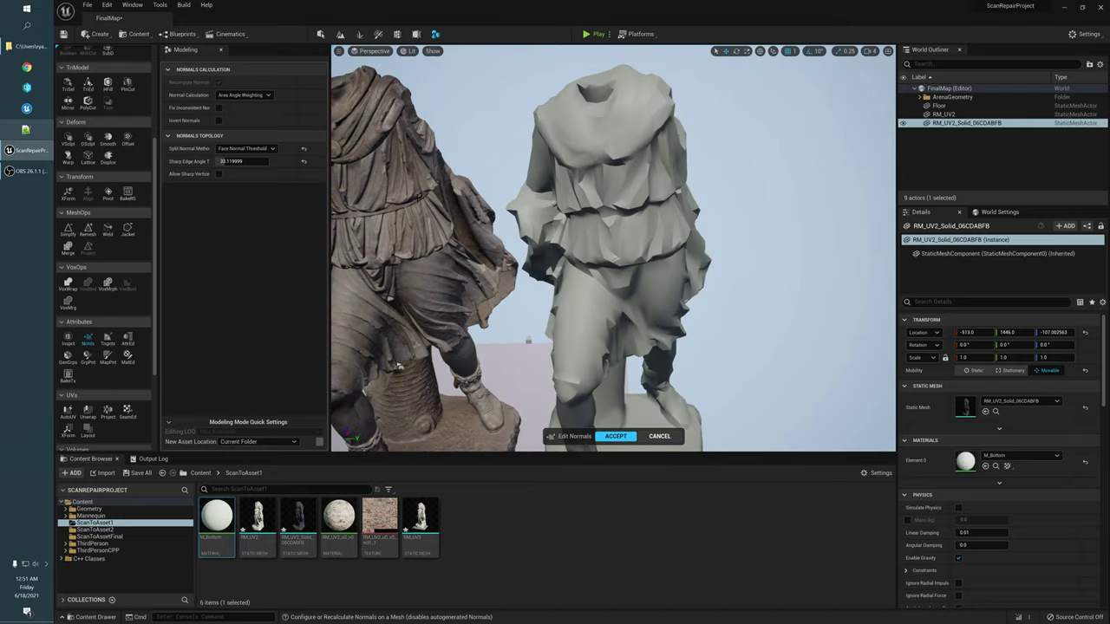
pyautogui.moveTo(660, 363)
pyautogui.keyDown('alt'); pyautogui.mouseDown()
pyautogui.moveTo(647, 376)
pyautogui.moveTo(637, 351)
pyautogui.moveTo(620, 382)
pyautogui.moveTo(629, 347)
pyautogui.moveTo(615, 263)
pyautogui.mouseUp(); pyautogui.keyUp('alt')
pyautogui.click(660, 437)
# Step: Compare the shading and shape of the simplified solid statue with the original scan from several angles
pyautogui.keyDown('alt'); pyautogui.moveTo(391, 164); pyautogui.dragTo(476, 186); pyautogui.keyUp('alt')
pyautogui.moveTo(675, 191)
pyautogui.keyDown('alt'); pyautogui.mouseDown()
pyautogui.moveTo(697, 192)
pyautogui.moveTo(662, 204)
pyautogui.mouseUp(); pyautogui.keyUp('alt')
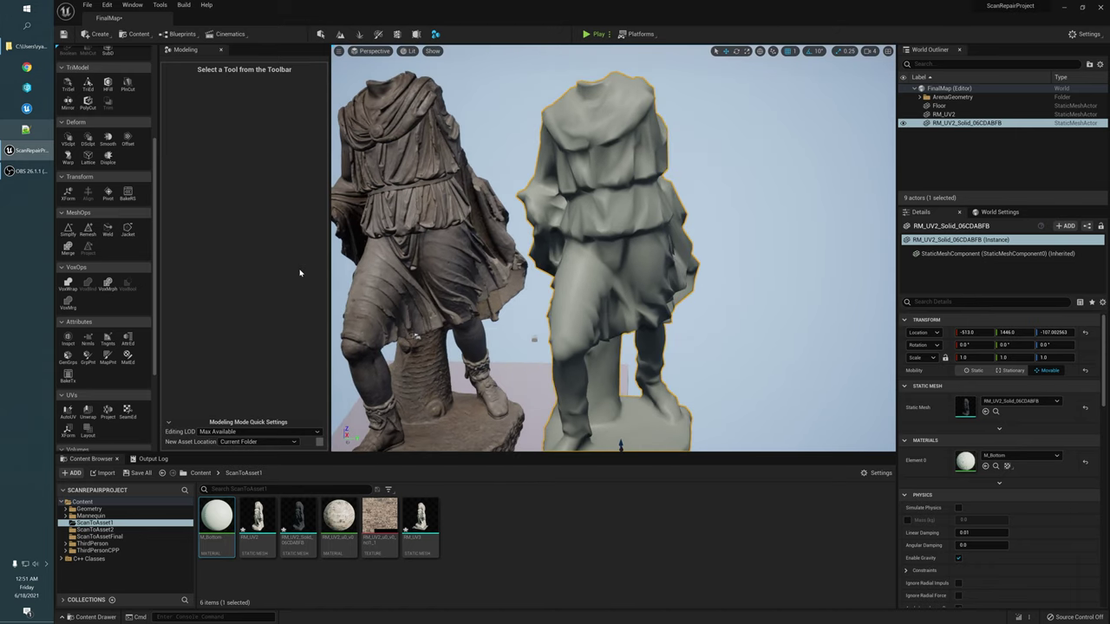
pyautogui.keyDown('alt'); pyautogui.moveTo(593, 198); pyautogui.dragTo(605, 205); pyautogui.keyUp('alt')
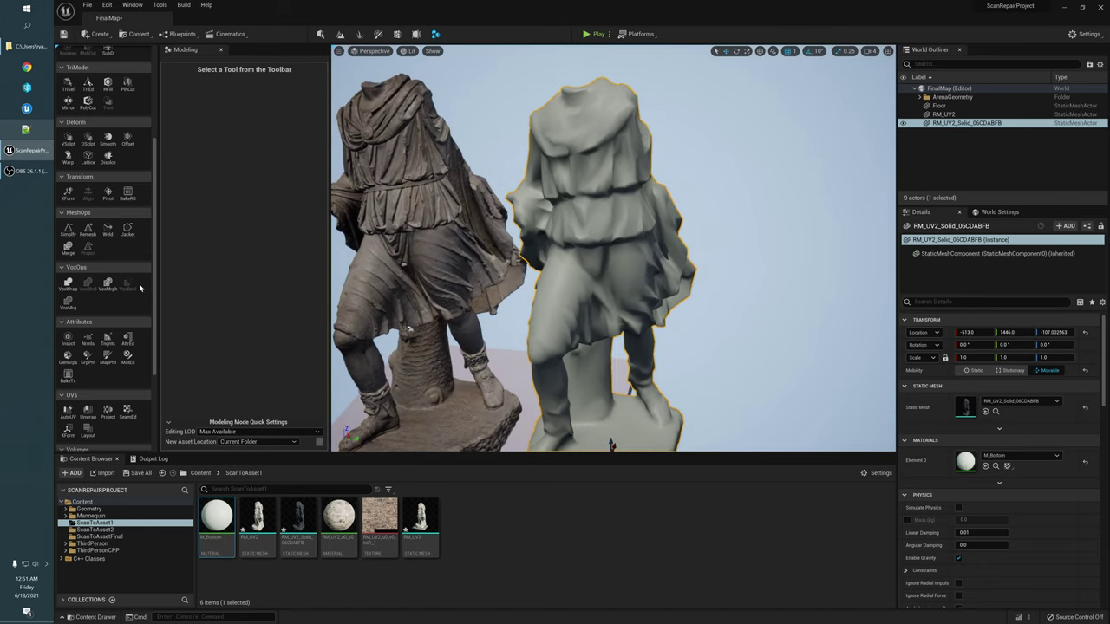
pyautogui.keyDown('alt'); pyautogui.moveTo(626, 283); pyautogui.dragTo(594, 293); pyautogui.keyUp('alt')
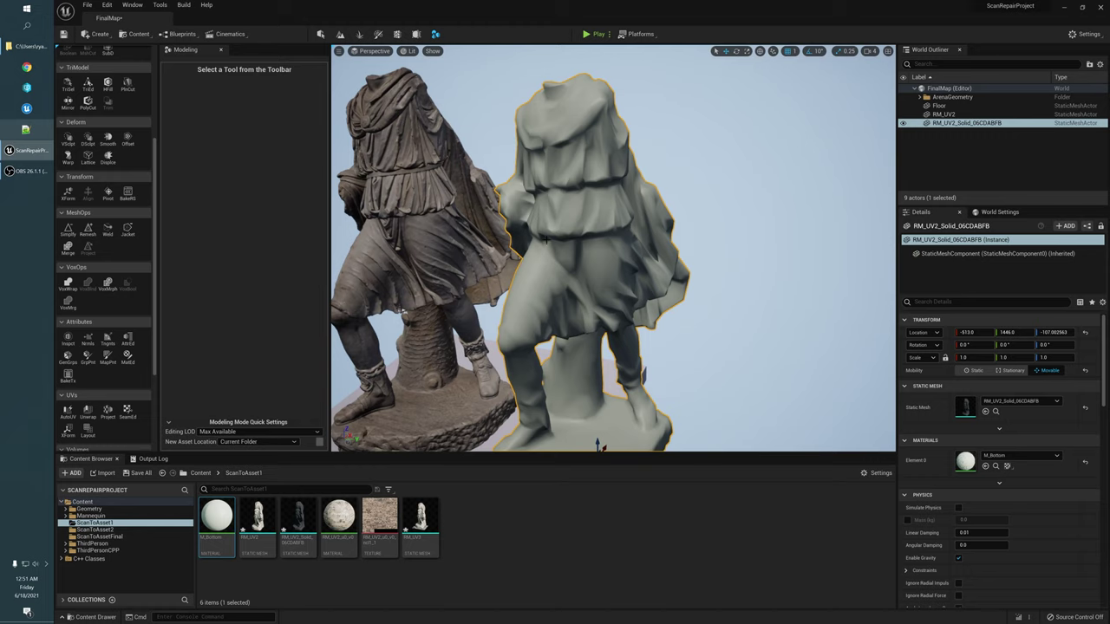
pyautogui.keyDown('alt'); pyautogui.moveTo(554, 204); pyautogui.dragTo(433, 162); pyautogui.keyUp('alt')
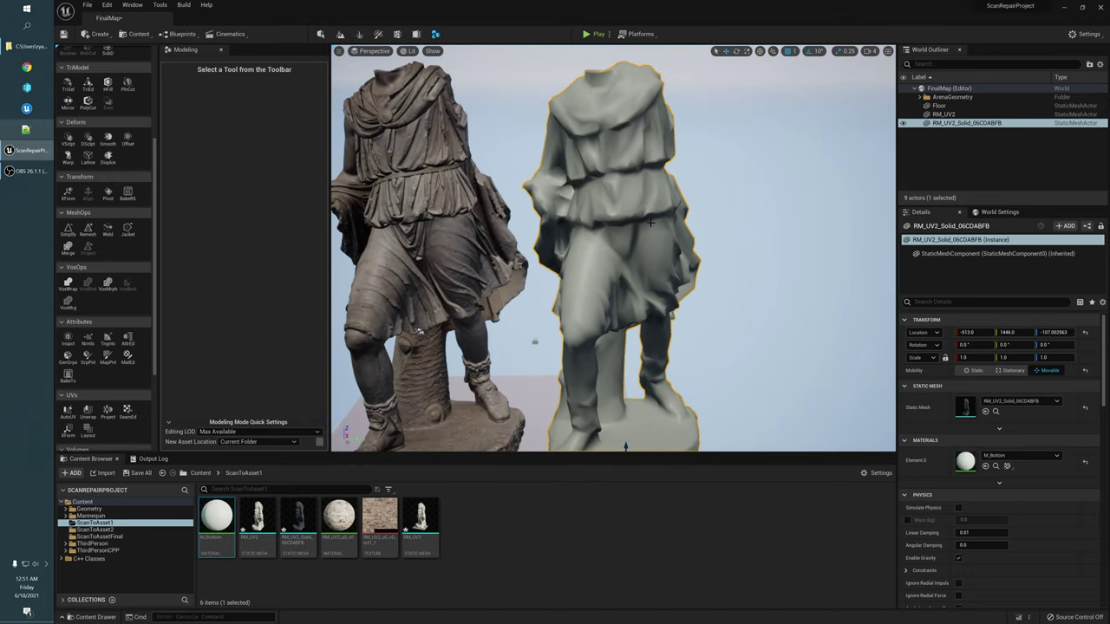
pyautogui.keyDown('alt'); pyautogui.moveTo(650, 222); pyautogui.dragTo(638, 229); pyautogui.keyUp('alt')
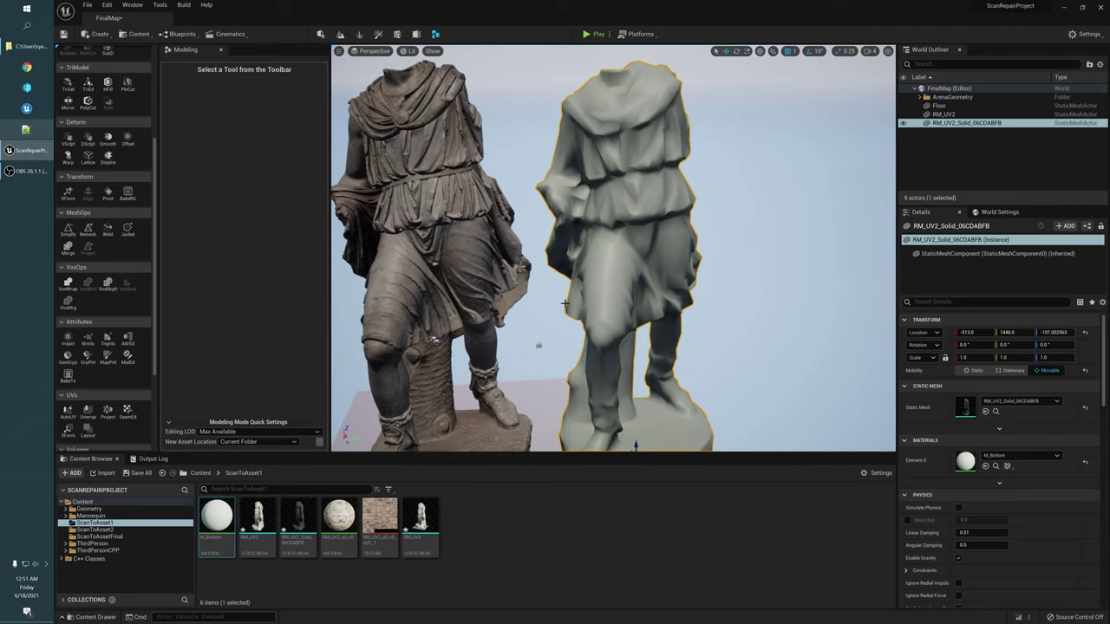
pyautogui.scroll(-1, 91, 379)
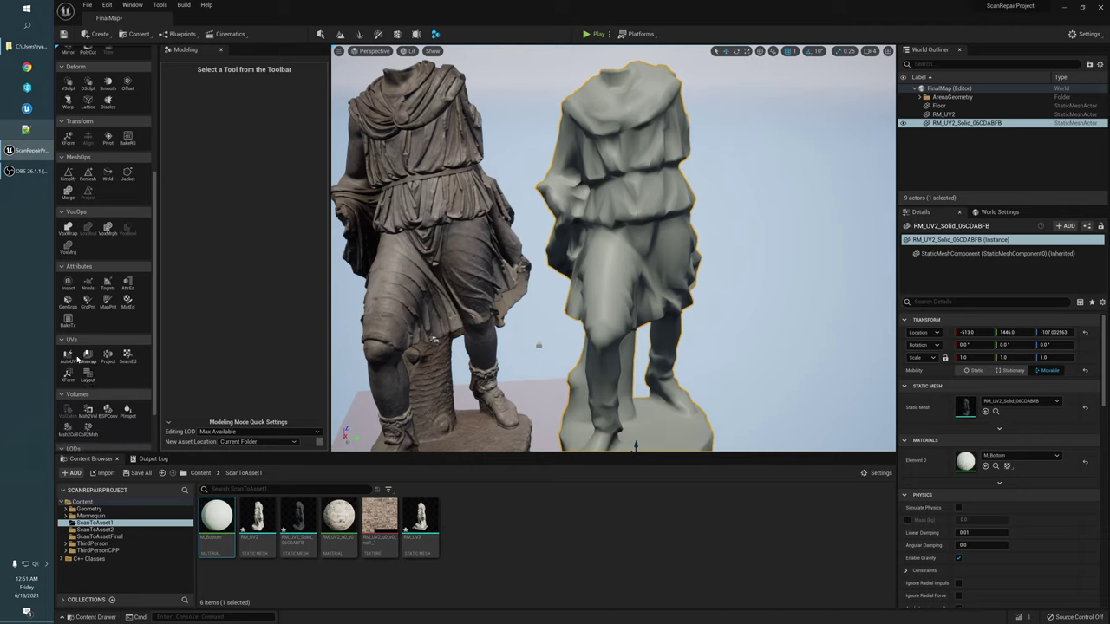
pyautogui.moveTo(480, 277)
pyautogui.mouseDown(button='right')
pyautogui.moveTo(511, 261)
pyautogui.moveTo(480, 277)
pyautogui.mouseUp(button='right')
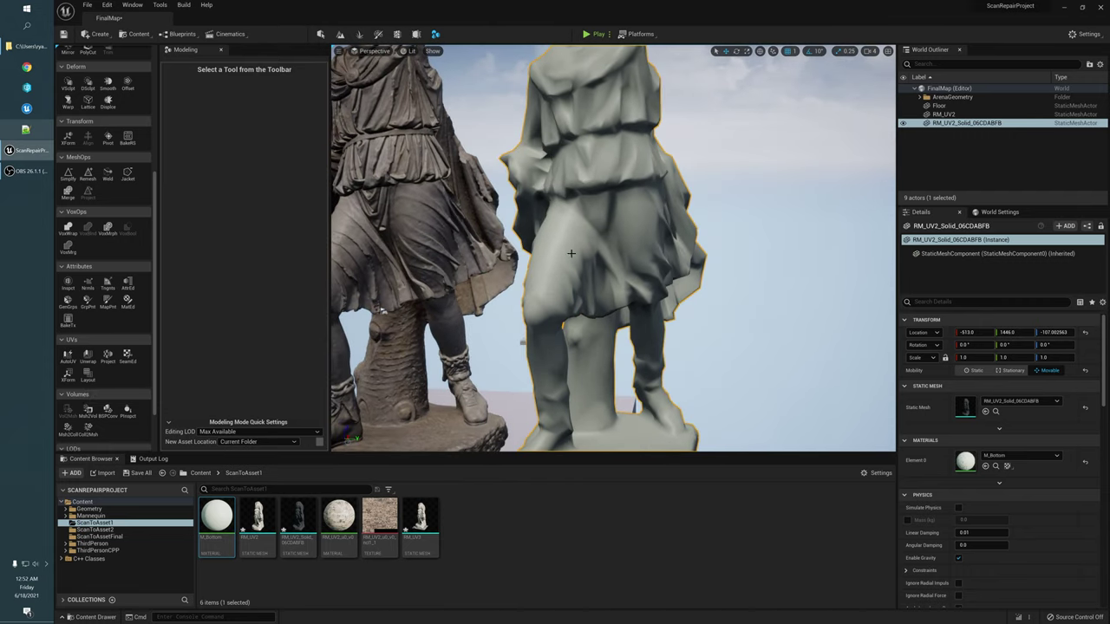
pyautogui.moveTo(572, 253); pyautogui.dragTo(533, 267, button='right')
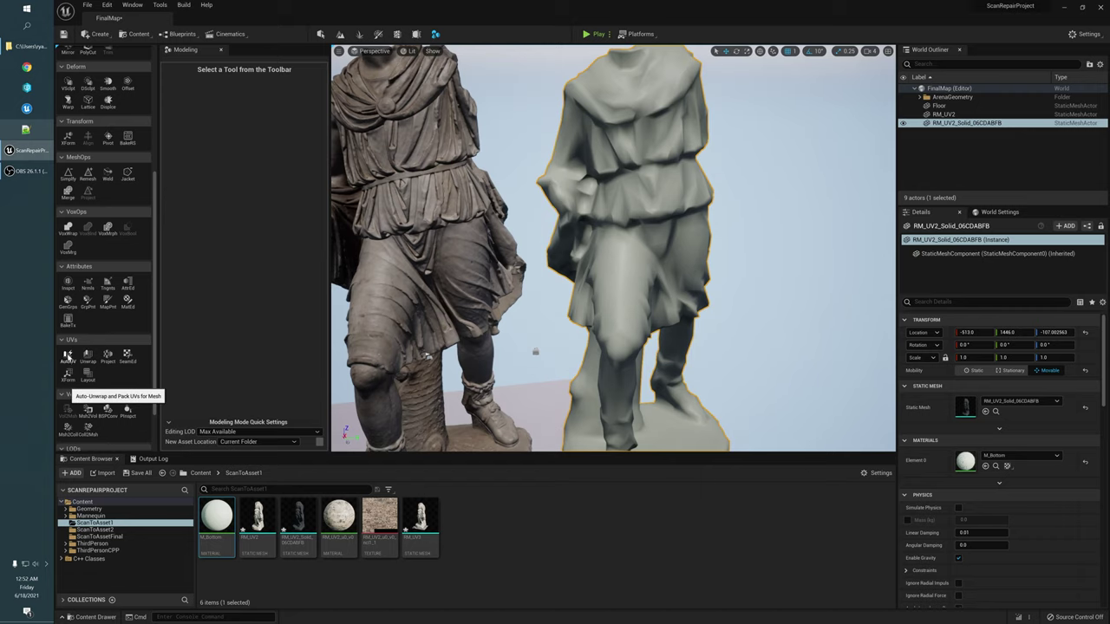
pyautogui.moveTo(460, 325); pyautogui.dragTo(478, 330, button='right')
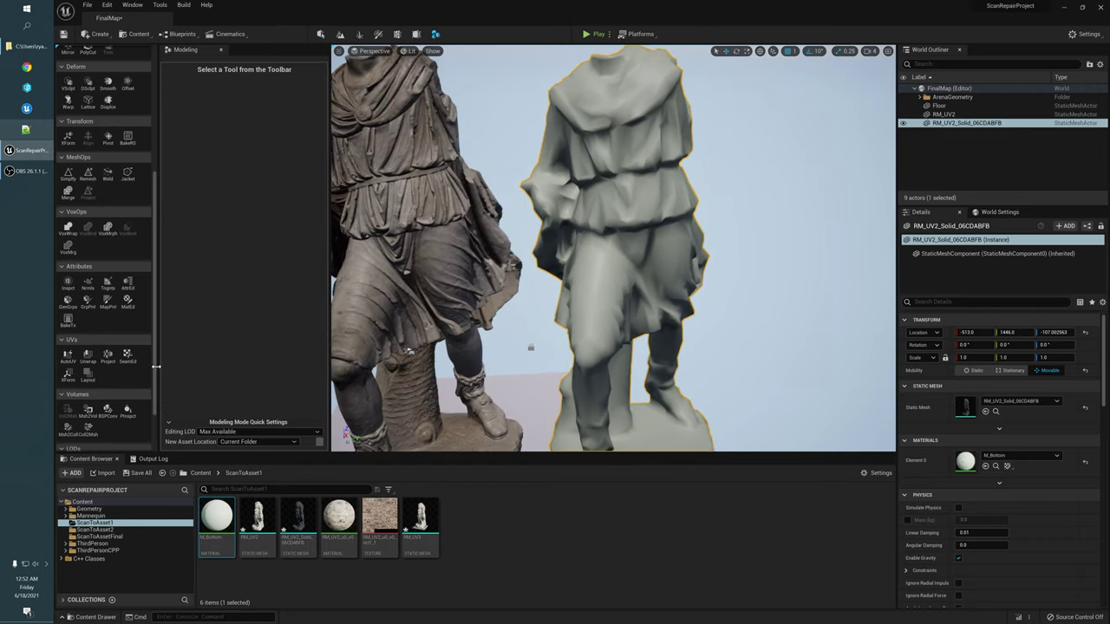
# Step: Run AutoUV on the solid statue, preview the UVs with a Checkerboard material at checker density 40, and accept the result
pyautogui.click(68, 361)
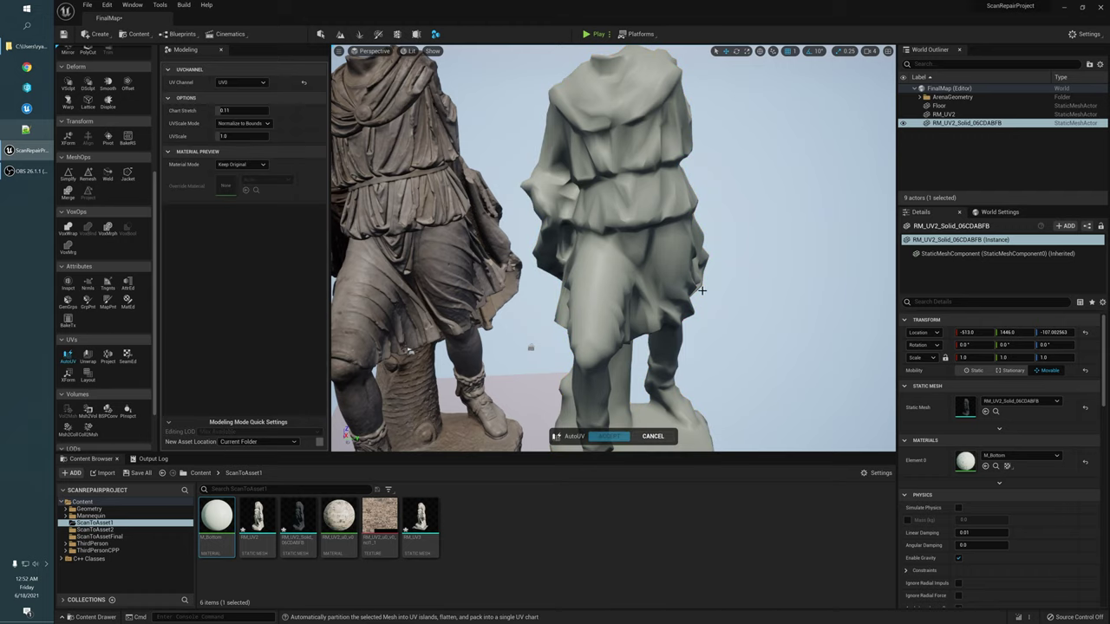
pyautogui.keyDown('alt'); pyautogui.moveTo(747, 301); pyautogui.dragTo(684, 305); pyautogui.keyUp('alt')
pyautogui.keyDown('alt'); pyautogui.moveTo(599, 195); pyautogui.dragTo(591, 156); pyautogui.keyUp('alt')
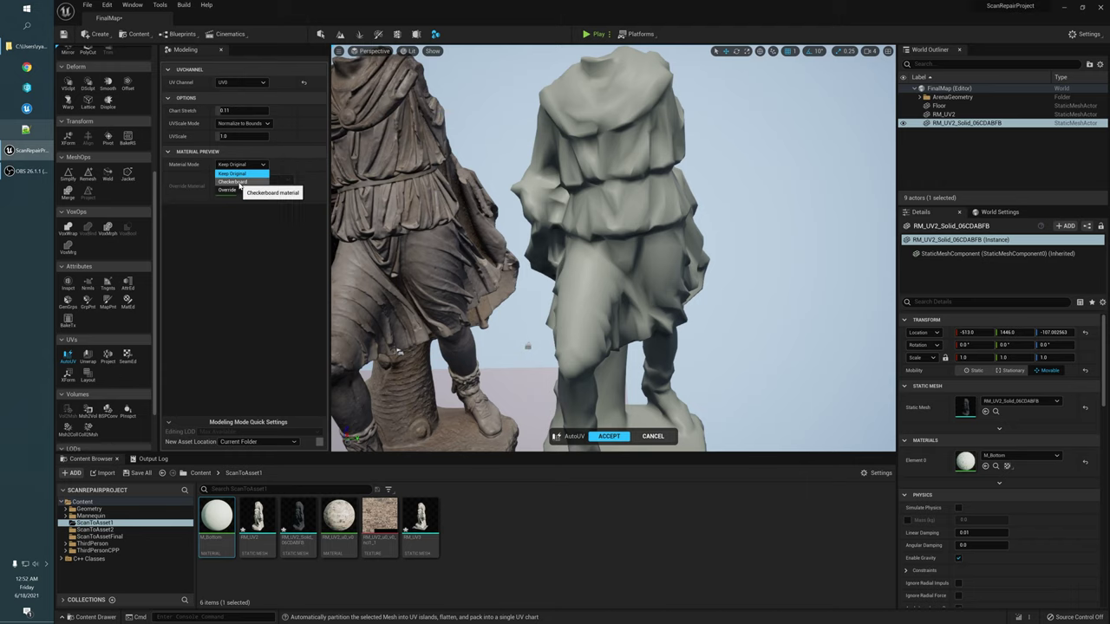
pyautogui.click(239, 182)
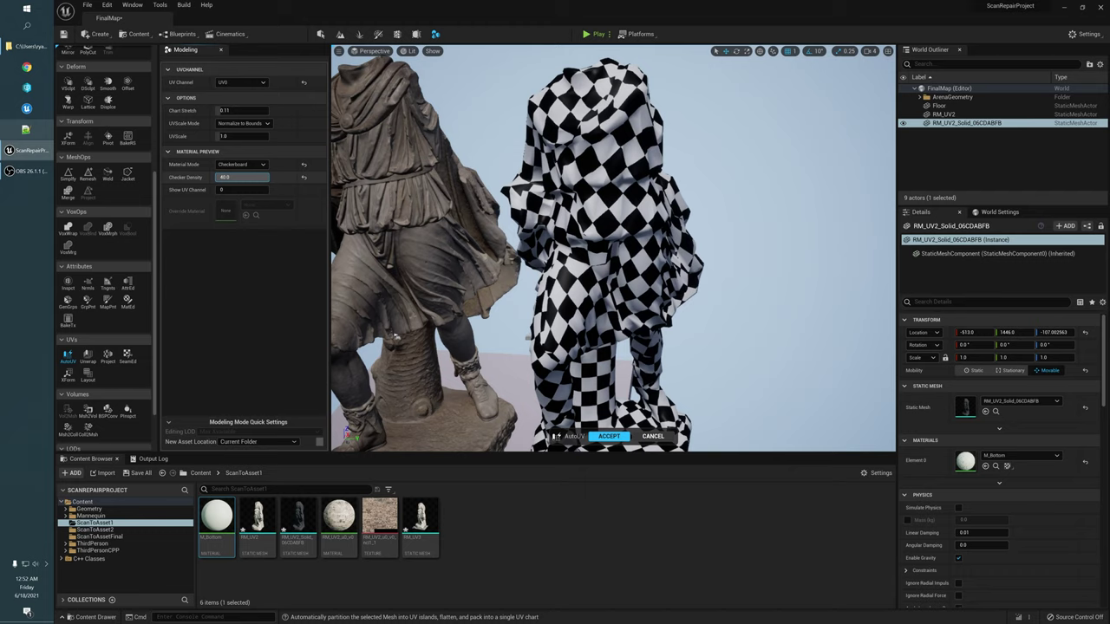
pyautogui.keyDown('alt'); pyautogui.moveTo(568, 239); pyautogui.dragTo(534, 300); pyautogui.keyUp('alt')
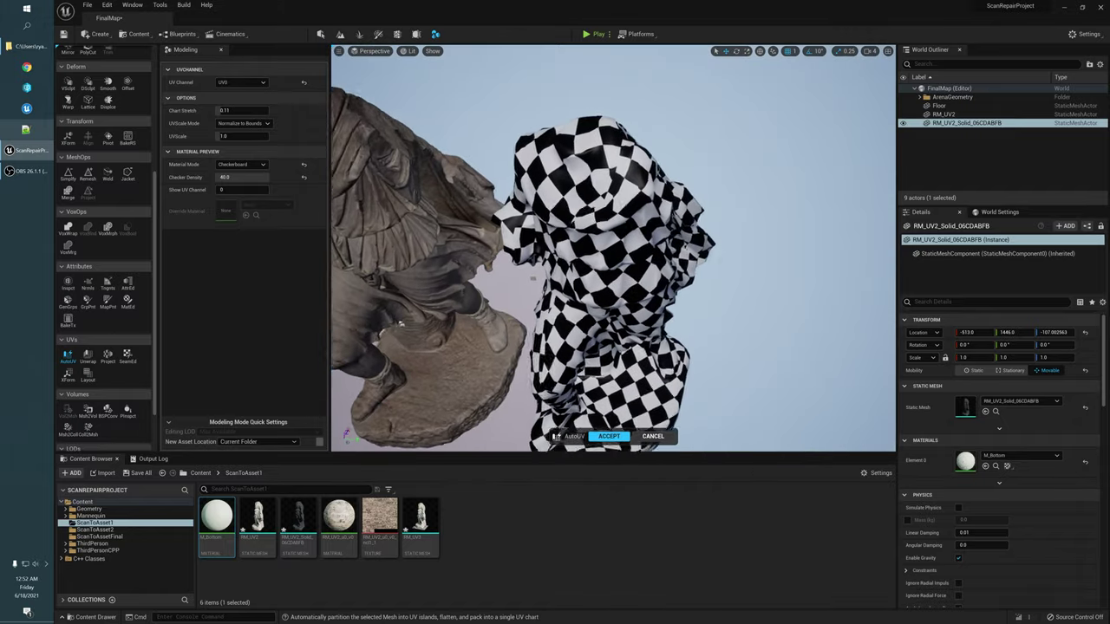
pyautogui.keyDown('alt'); pyautogui.moveTo(521, 284); pyautogui.dragTo(522, 307); pyautogui.keyUp('alt')
pyautogui.keyDown('alt'); pyautogui.moveTo(643, 308); pyautogui.dragTo(548, 299); pyautogui.keyUp('alt')
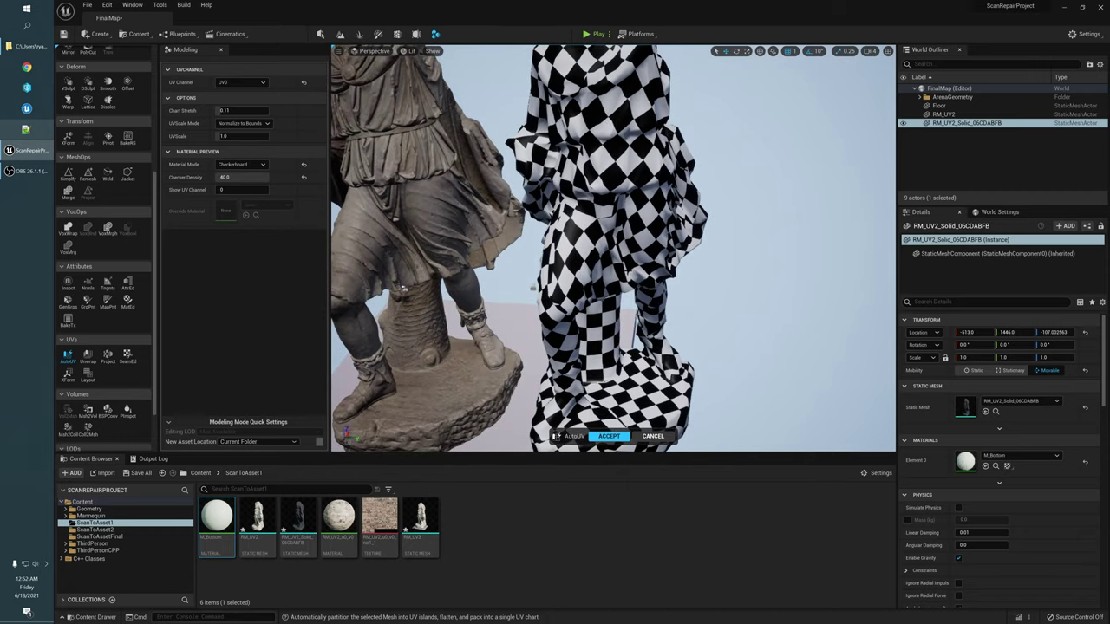
pyautogui.click(610, 436)
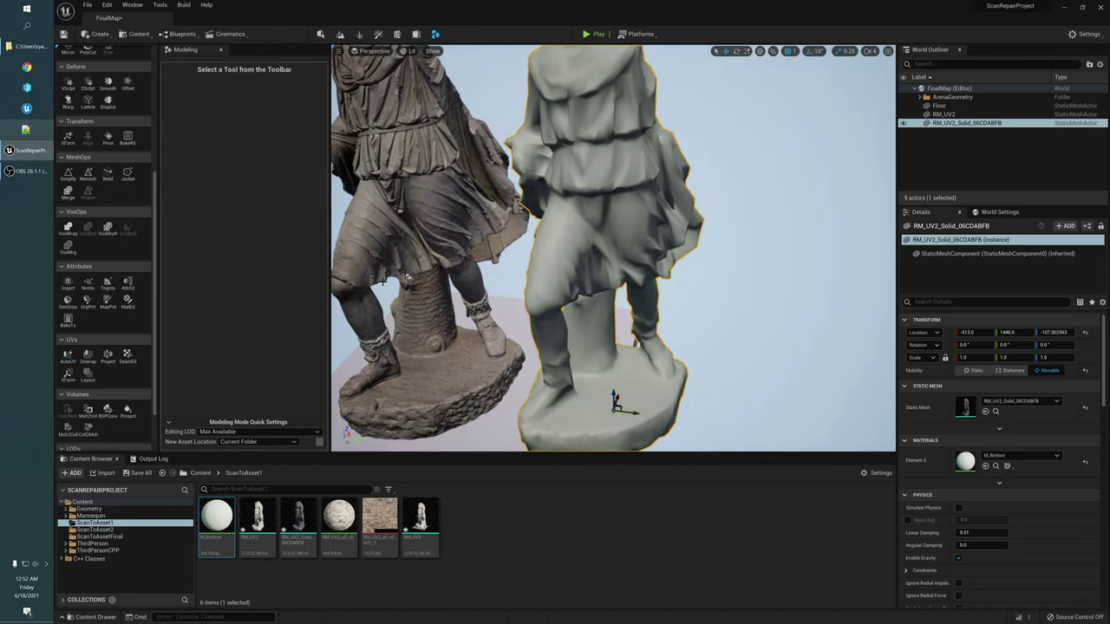
# Step: Examine the solid statue with its new UVs next to the original scan from different viewpoints
pyautogui.keyDown('alt'); pyautogui.moveTo(524, 265); pyautogui.dragTo(601, 205); pyautogui.keyUp('alt')
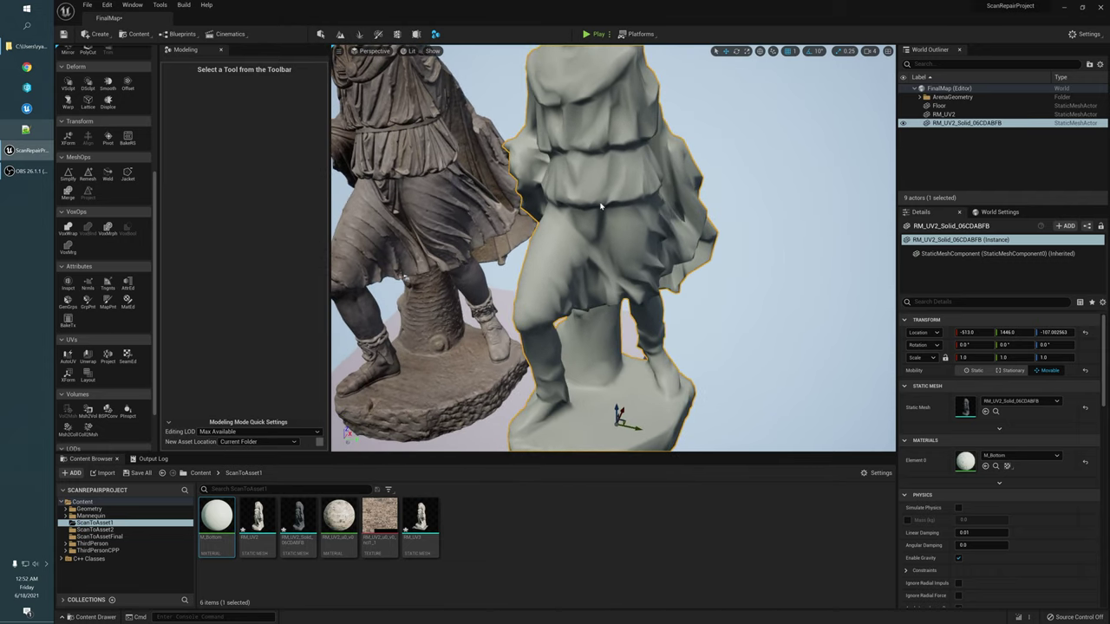
pyautogui.keyDown('alt'); pyautogui.moveTo(532, 245); pyautogui.dragTo(626, 308); pyautogui.keyUp('alt')
pyautogui.keyDown('alt'); pyautogui.moveTo(471, 208); pyautogui.dragTo(490, 219); pyautogui.keyUp('alt')
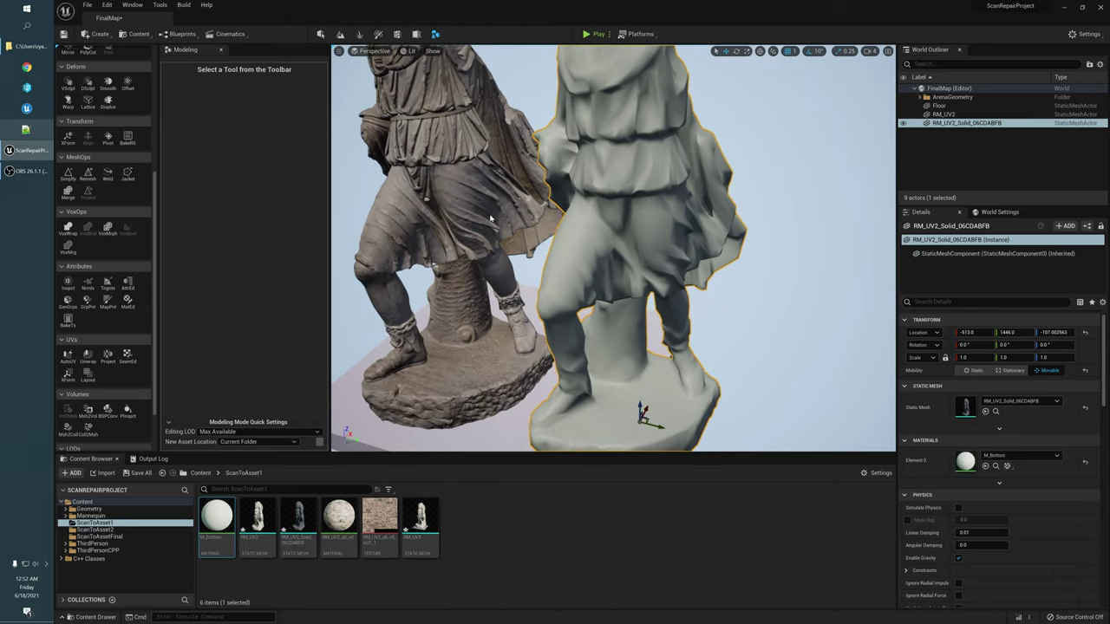
pyautogui.keyDown('alt'); pyautogui.moveTo(568, 226); pyautogui.dragTo(522, 208); pyautogui.keyUp('alt')
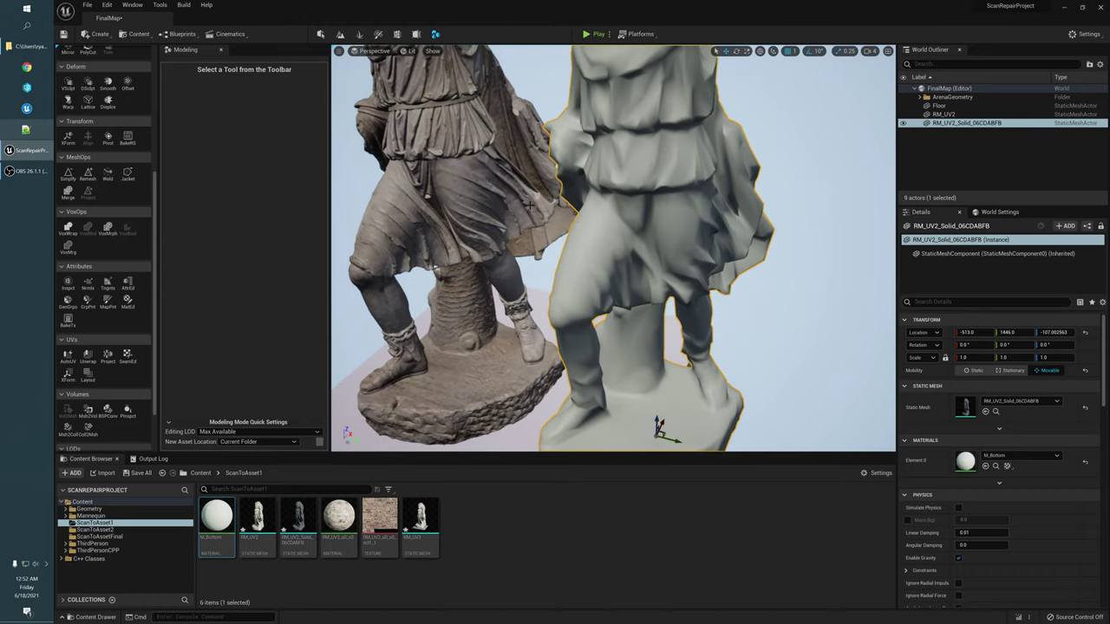
pyautogui.moveTo(548, 223); pyautogui.dragTo(425, 234, button='right')
pyautogui.moveTo(541, 208); pyautogui.dragTo(542, 192)
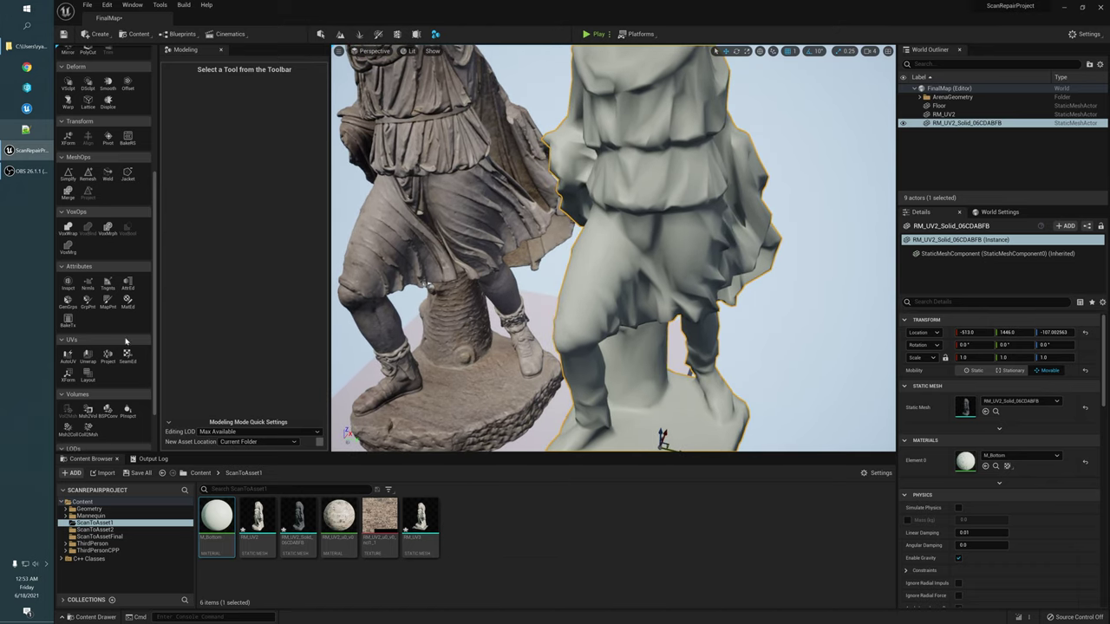
pyautogui.keyDown('alt'); pyautogui.moveTo(557, 298); pyautogui.dragTo(534, 314); pyautogui.keyUp('alt')
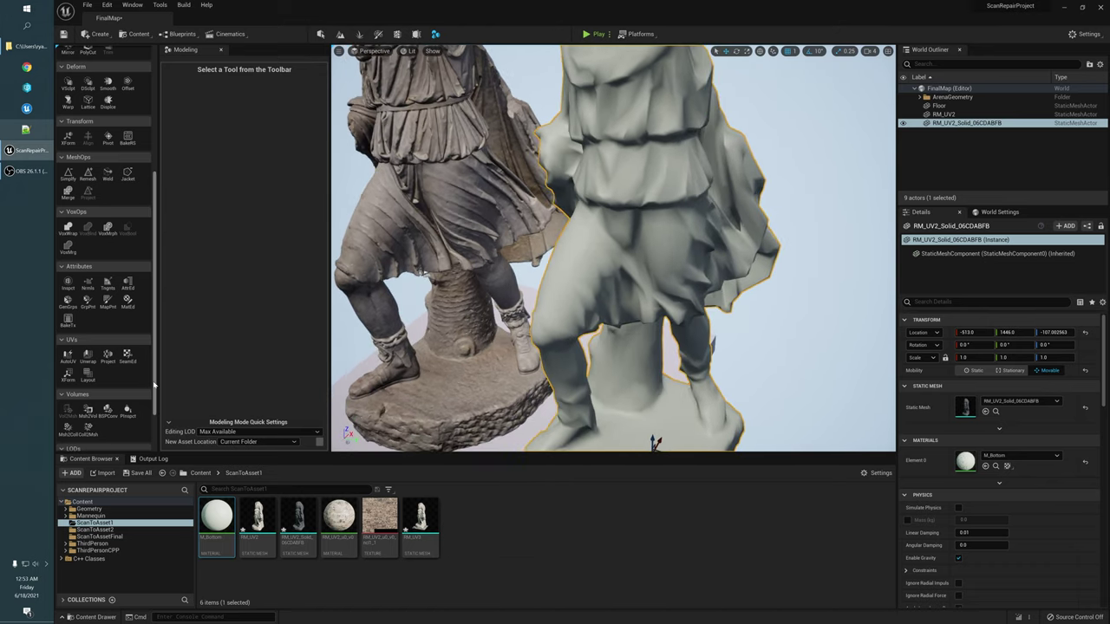
pyautogui.keyDown('alt'); pyautogui.moveTo(625, 280); pyautogui.dragTo(530, 286); pyautogui.keyUp('alt')
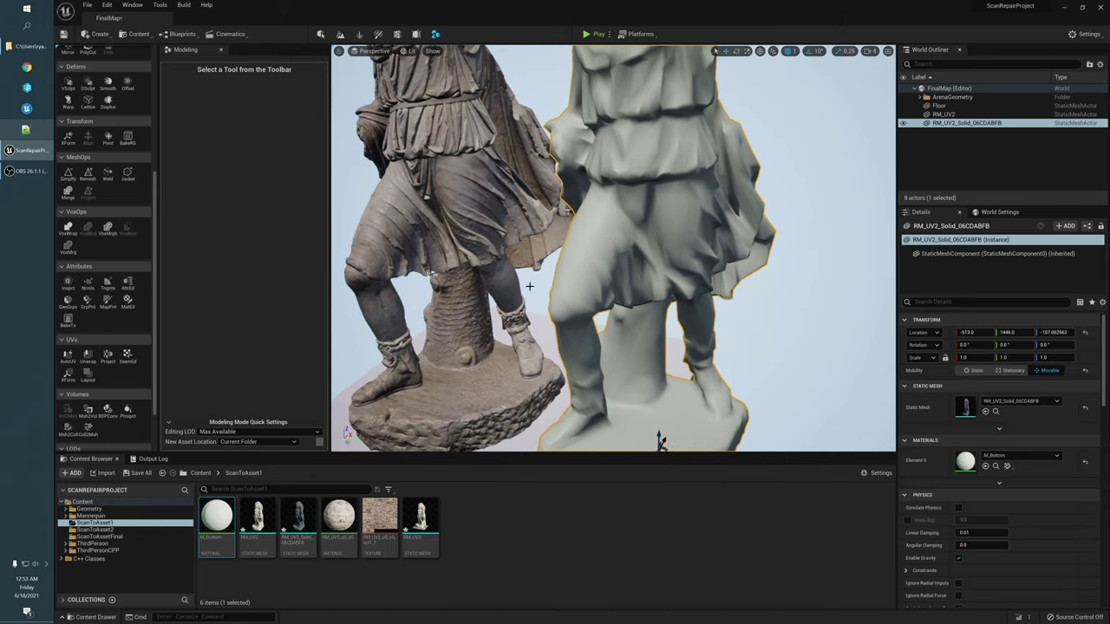
# Step: Start UV Unwrap on the solid statue and inspect the checkerboard preview of its UVs
pyautogui.click(89, 359)
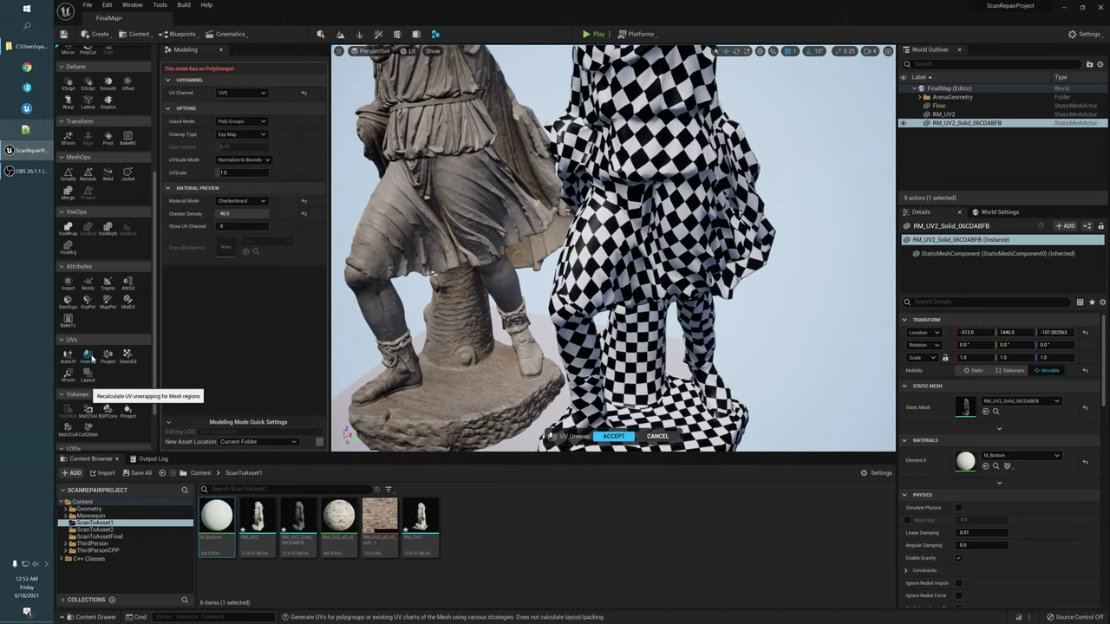
pyautogui.keyDown('alt'); pyautogui.moveTo(520, 293); pyautogui.dragTo(585, 307); pyautogui.keyUp('alt')
pyautogui.keyDown('alt'); pyautogui.moveTo(660, 229); pyautogui.dragTo(660, 219); pyautogui.keyUp('alt')
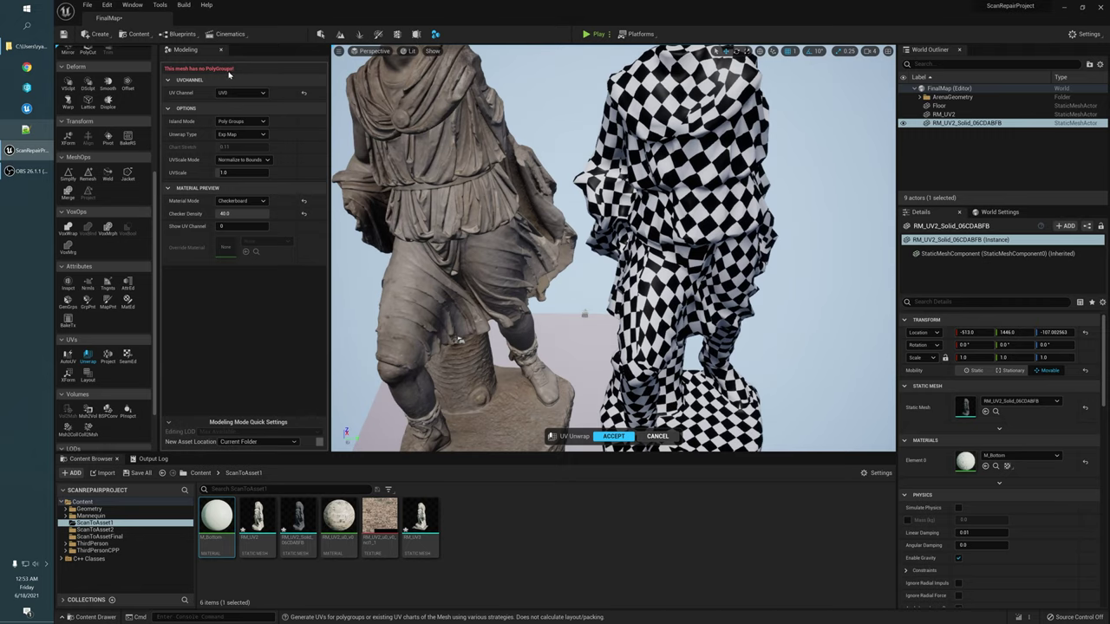
pyautogui.keyDown('alt'); pyautogui.moveTo(679, 215); pyautogui.dragTo(632, 168); pyautogui.keyUp('alt')
pyautogui.keyDown('alt'); pyautogui.moveTo(634, 166); pyautogui.dragTo(602, 334, button='right'); pyautogui.keyUp('alt')
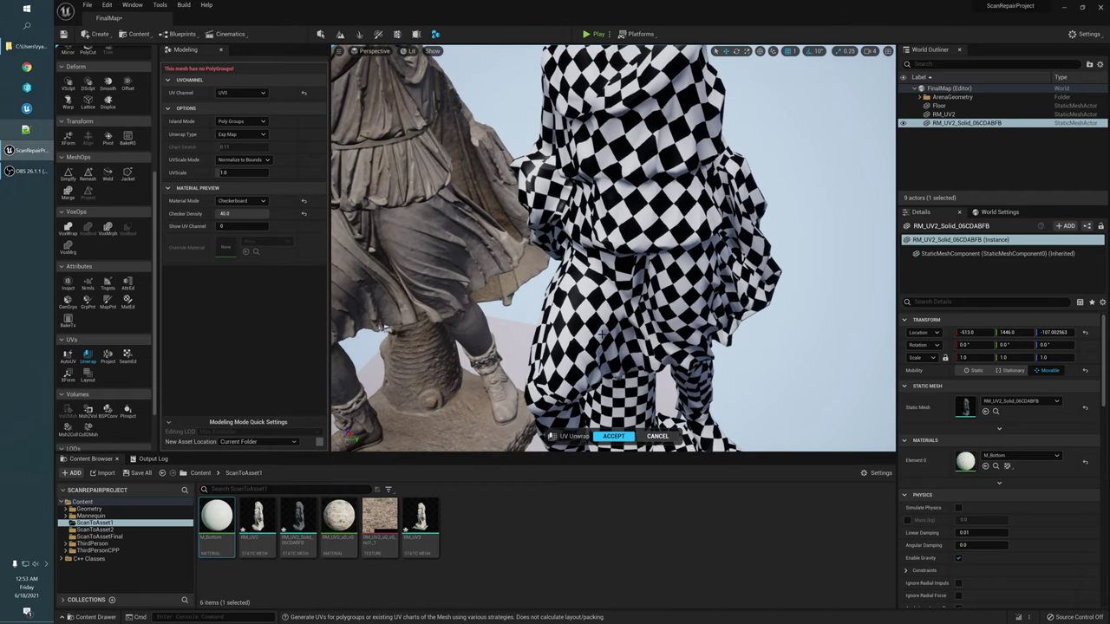
pyautogui.keyDown('alt'); pyautogui.moveTo(630, 244); pyautogui.dragTo(629, 208); pyautogui.keyUp('alt')
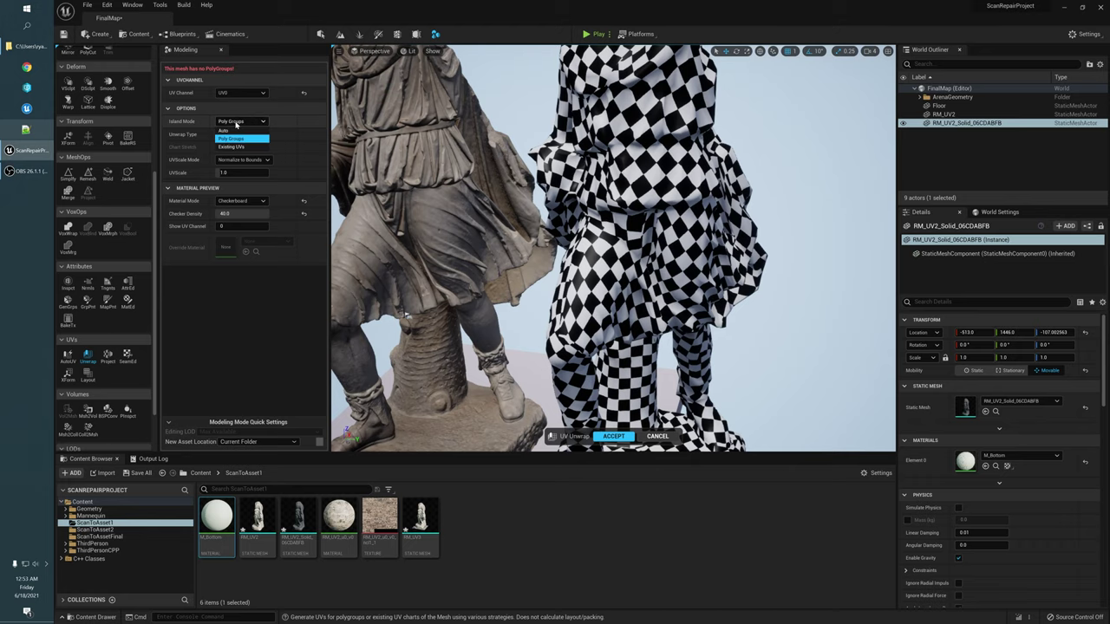
# Step: Set the unwrap's island mode to Existing UVs and check the checker pattern around the statue's body and base
pyautogui.click(237, 149)
pyautogui.keyDown('alt'); pyautogui.moveTo(376, 381); pyautogui.dragTo(338, 299); pyautogui.keyUp('alt')
pyautogui.moveTo(572, 327); pyautogui.dragTo(537, 351, button='right')
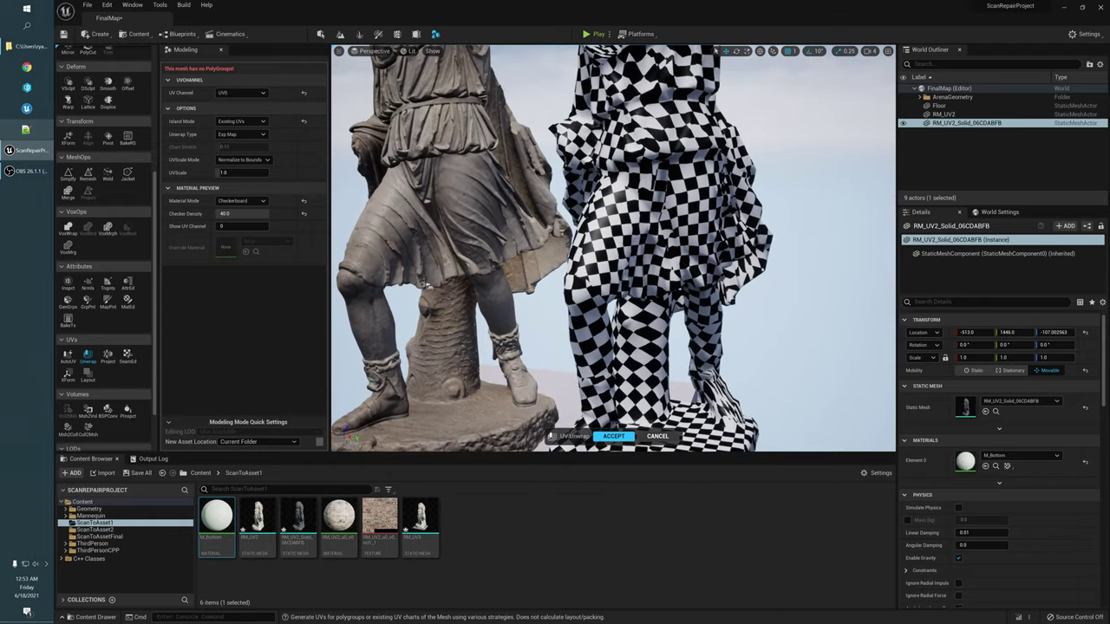
pyautogui.moveTo(647, 217); pyautogui.dragTo(628, 208, button='right')
pyautogui.moveTo(578, 323); pyautogui.dragTo(414, 219, button='right')
pyautogui.moveTo(556, 300); pyautogui.dragTo(711, 386, button='right')
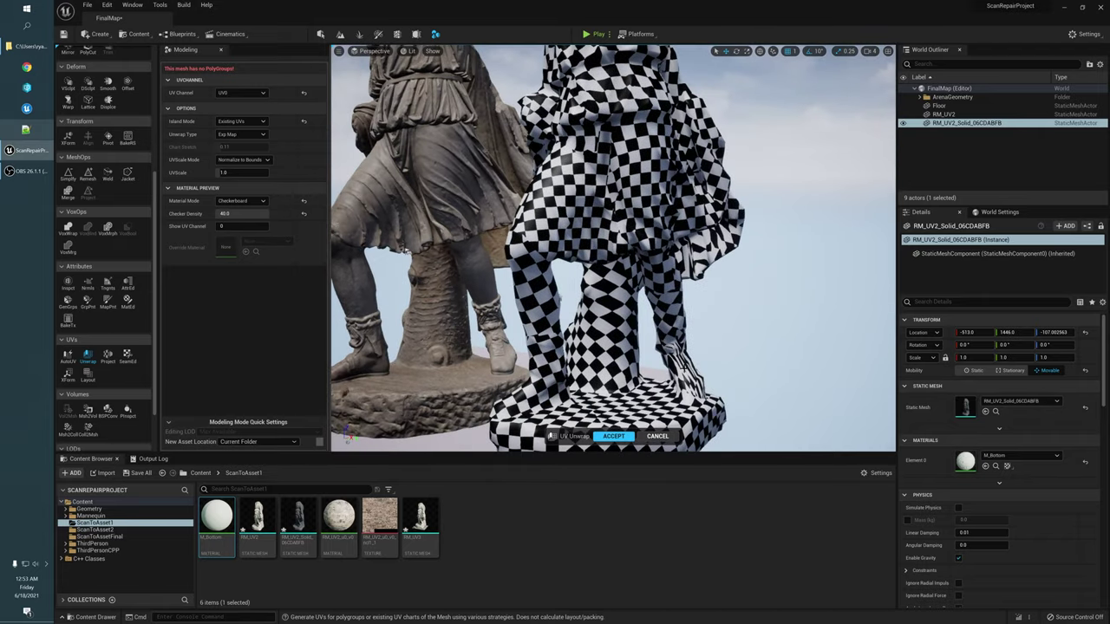
# Step: Compare the Exp Map checker preview with the original scan, and set the unwrap type to Conformal
pyautogui.moveTo(614, 248); pyautogui.dragTo(733, 307, button='right')
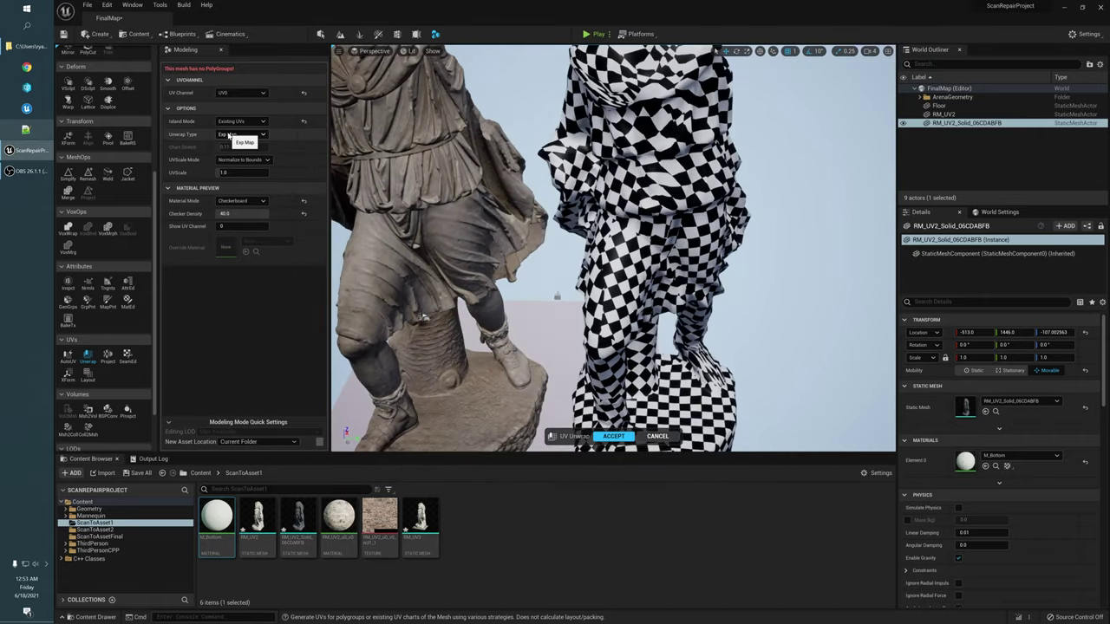
pyautogui.moveTo(671, 140); pyautogui.dragTo(640, 130, button='right')
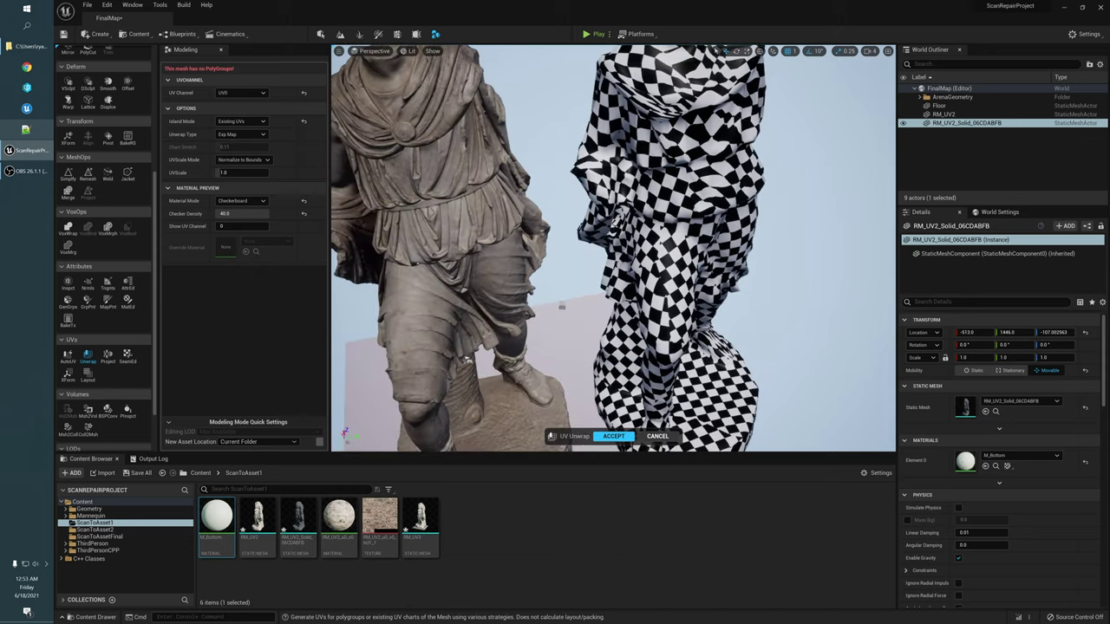
pyautogui.moveTo(521, 216); pyautogui.dragTo(540, 239, button='right')
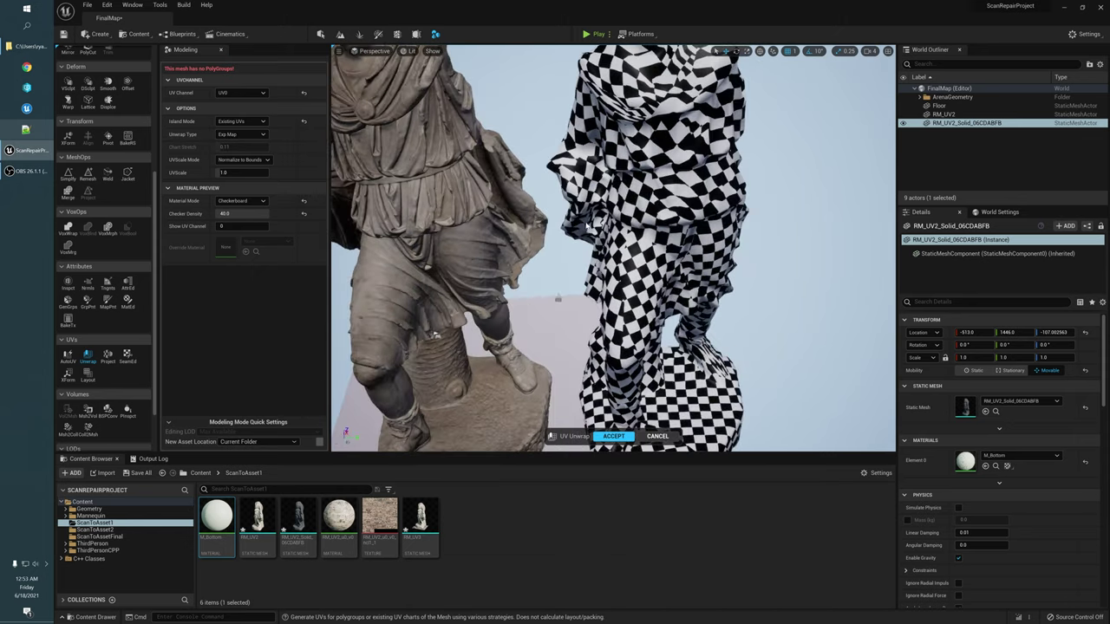
pyautogui.keyDown('alt'); pyautogui.moveTo(680, 218); pyautogui.dragTo(677, 224); pyautogui.keyUp('alt')
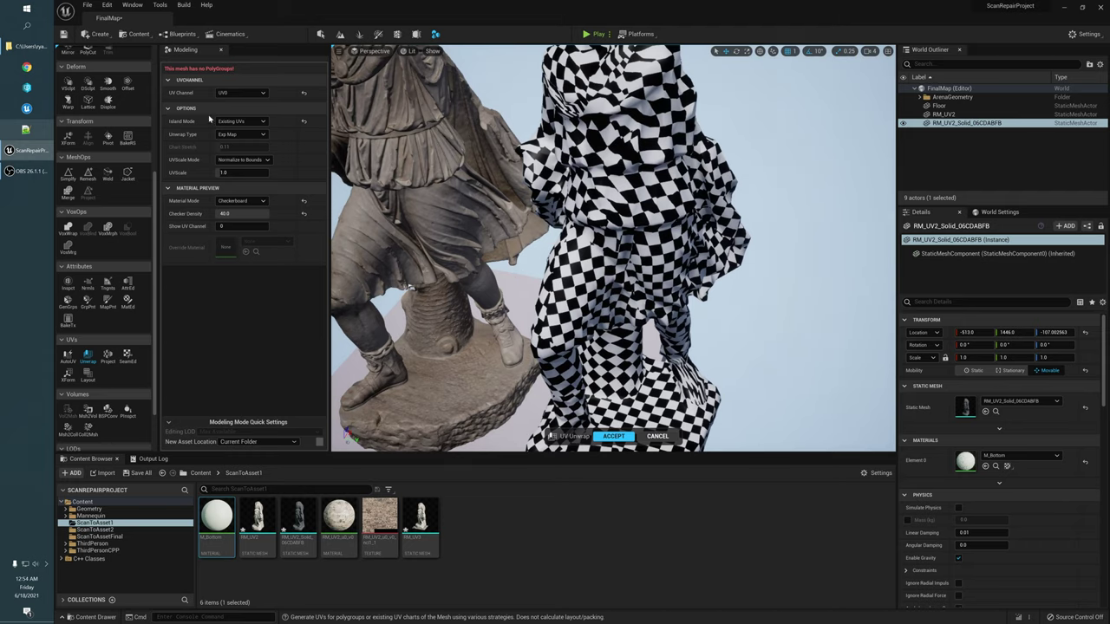
pyautogui.click(236, 121)
pyautogui.click(231, 123)
pyautogui.click(232, 135)
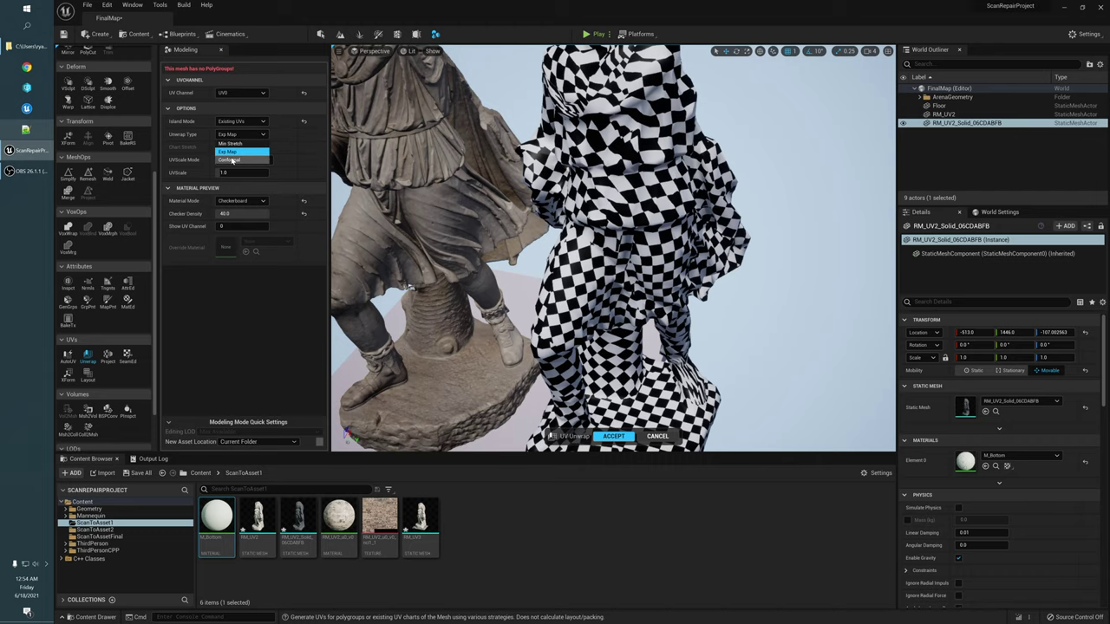
pyautogui.click(237, 160)
# Step: Inspect the Conformal checker pattern on the statue's legs, torso and base, and accept the unwrap
pyautogui.keyDown('alt'); pyautogui.moveTo(486, 252); pyautogui.dragTo(494, 206); pyautogui.keyUp('alt')
pyautogui.keyDown('alt'); pyautogui.moveTo(628, 373); pyautogui.dragTo(580, 406); pyautogui.keyUp('alt')
pyautogui.keyDown('alt'); pyautogui.moveTo(561, 262); pyautogui.dragTo(581, 329); pyautogui.keyUp('alt')
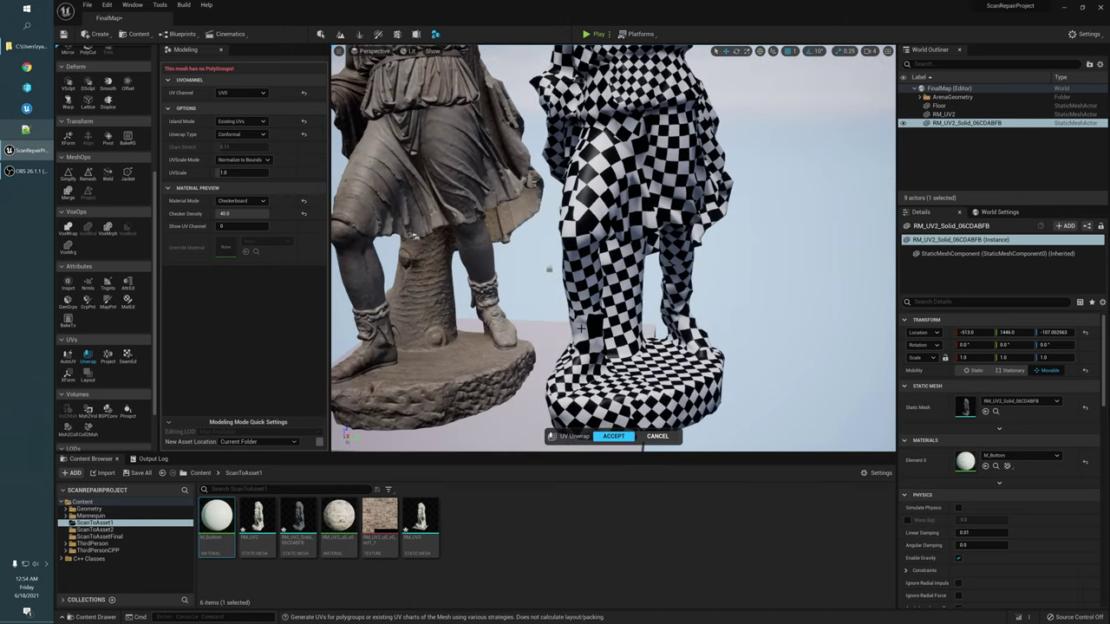
pyautogui.keyDown('alt'); pyautogui.moveTo(625, 85); pyautogui.dragTo(511, 357); pyautogui.keyUp('alt')
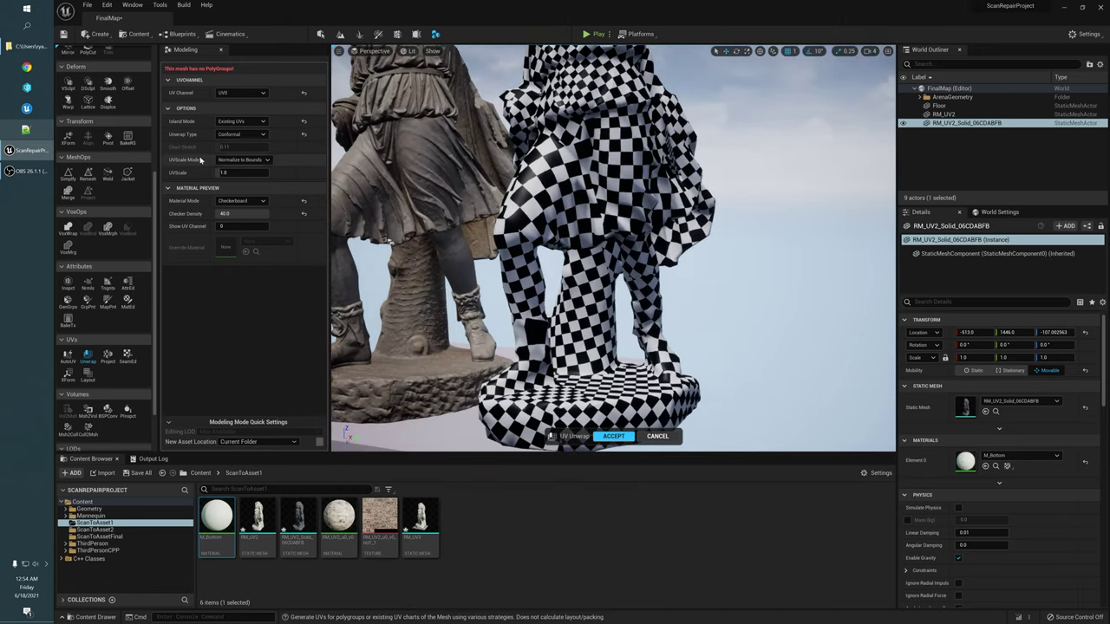
pyautogui.click(613, 436)
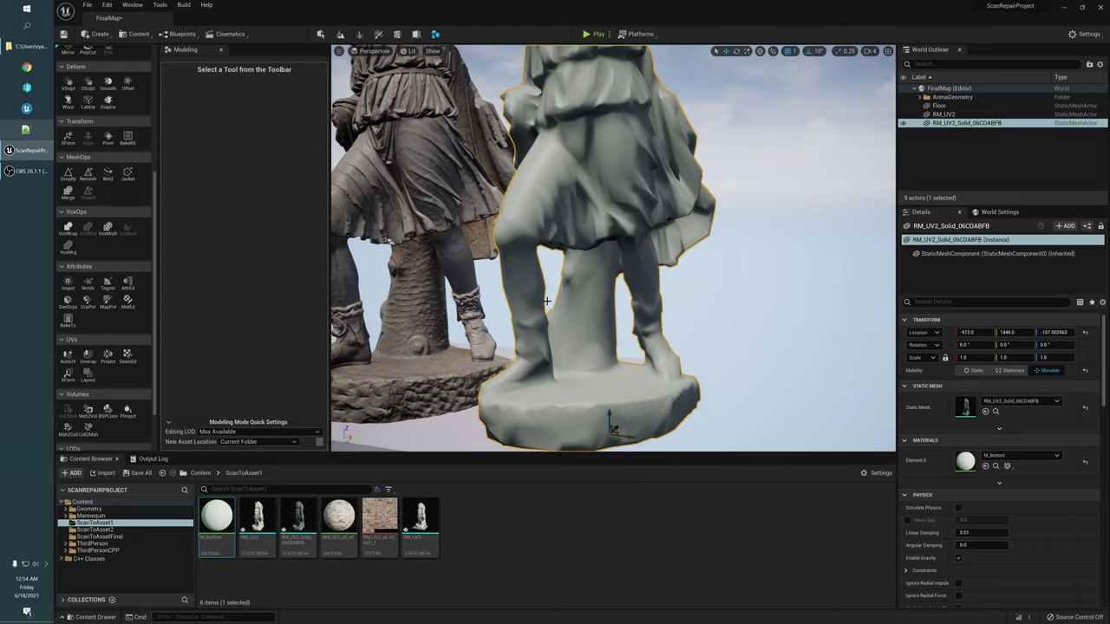
pyautogui.moveTo(547, 302)
pyautogui.keyDown('alt'); pyautogui.mouseDown()
pyautogui.moveTo(535, 292)
pyautogui.moveTo(547, 307)
pyautogui.mouseUp(); pyautogui.keyUp('alt')
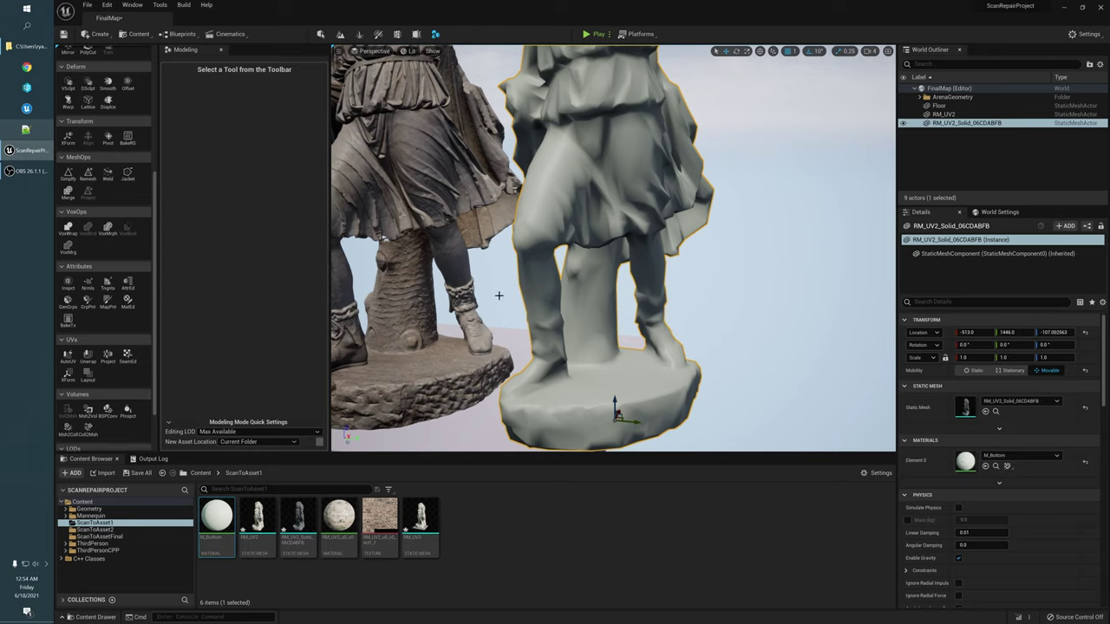
# Step: Start the UV seam editor on the solid statue and draw seams along the upper edge of its base
pyautogui.click(129, 359)
pyautogui.keyDown('alt'); pyautogui.moveTo(650, 258); pyautogui.dragTo(523, 279); pyautogui.keyUp('alt')
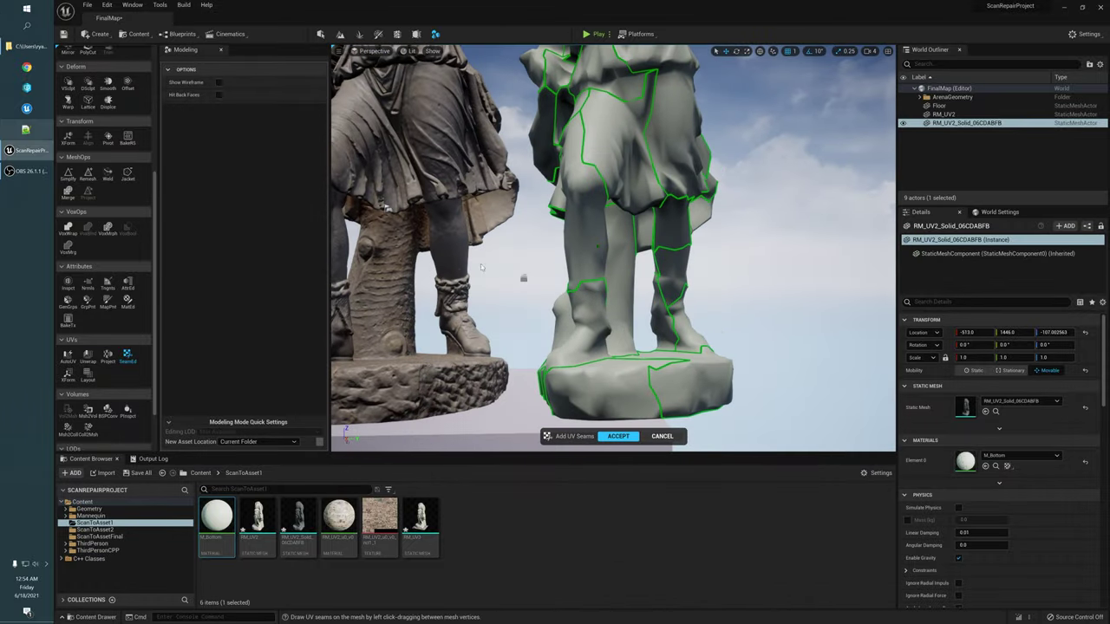
pyautogui.keyDown('alt'); pyautogui.moveTo(594, 318); pyautogui.dragTo(578, 365); pyautogui.keyUp('alt')
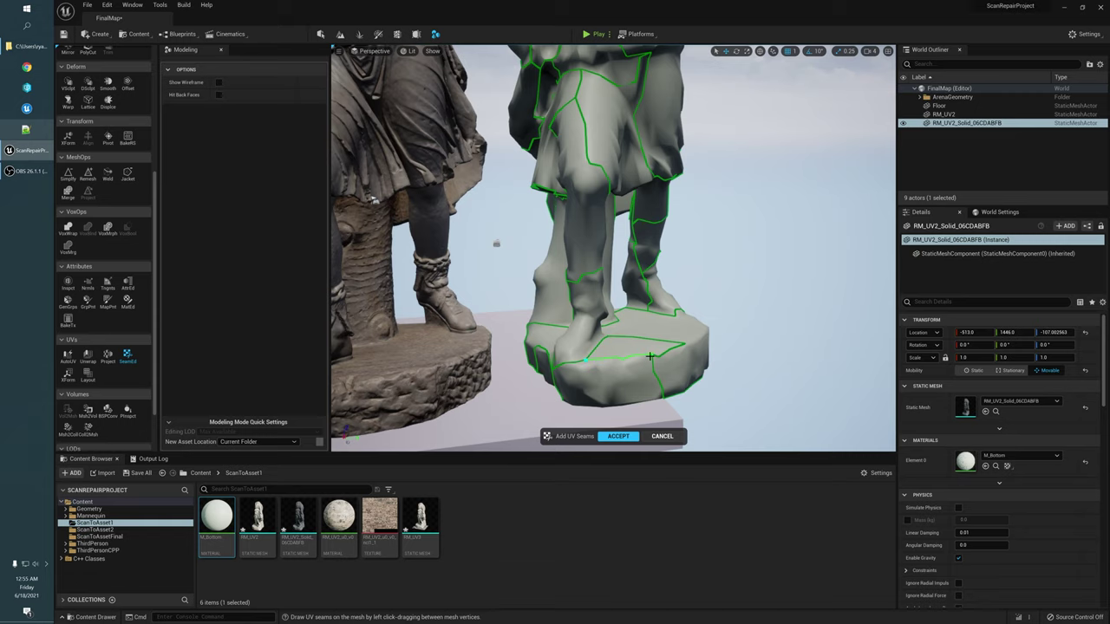
pyautogui.keyDown('alt'); pyautogui.moveTo(651, 355); pyautogui.dragTo(624, 351); pyautogui.keyUp('alt')
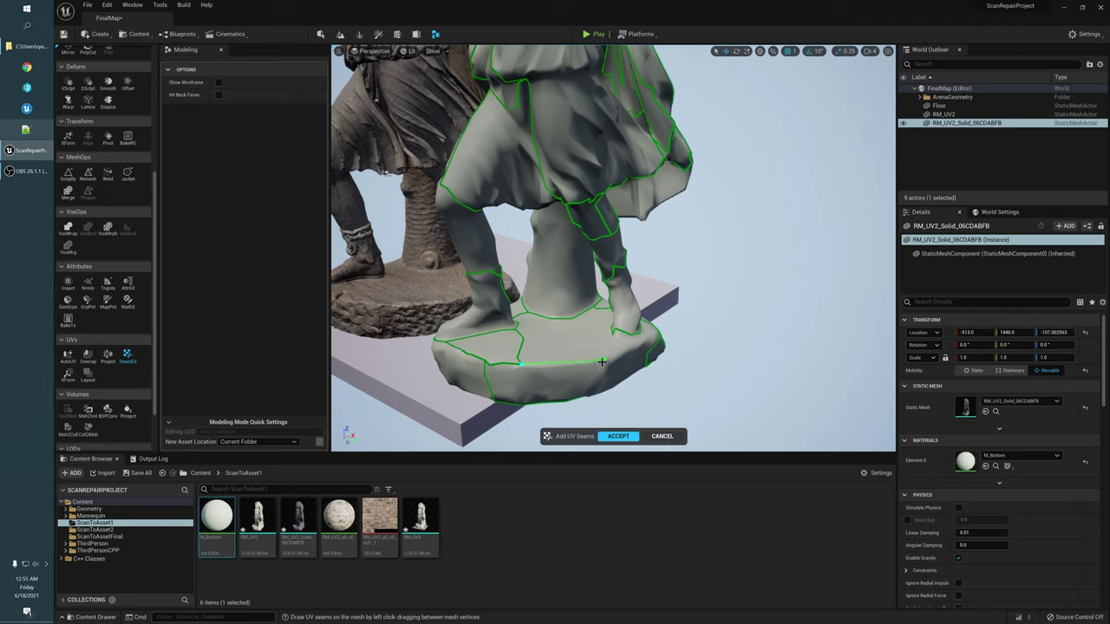
pyautogui.moveTo(605, 362); pyautogui.dragTo(605, 361)
pyautogui.keyDown('alt'); pyautogui.moveTo(605, 361); pyautogui.dragTo(558, 354); pyautogui.keyUp('alt')
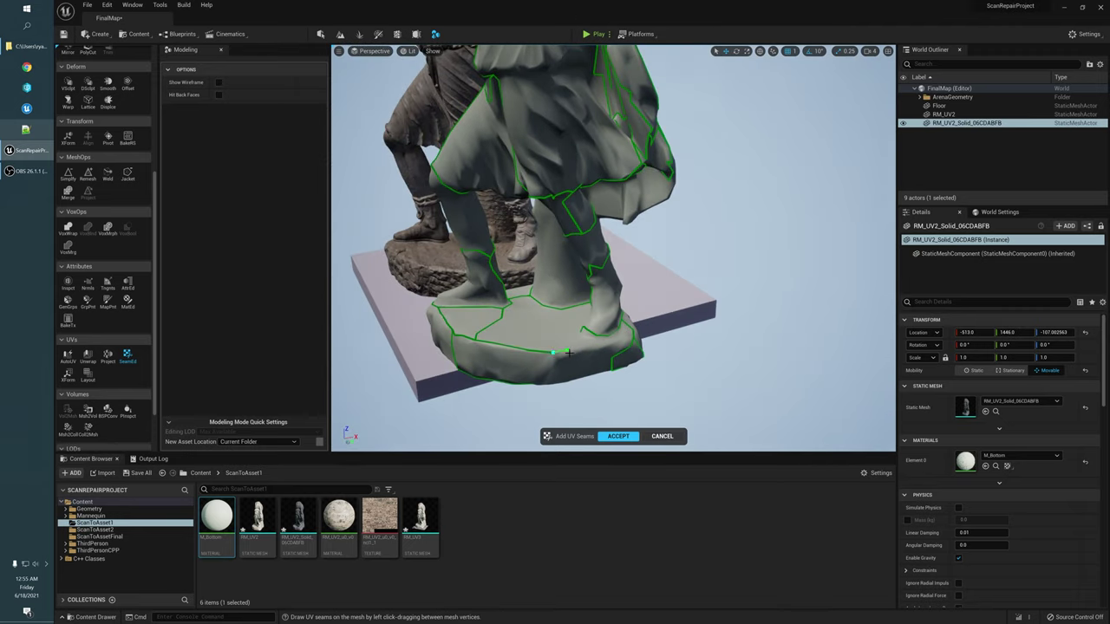
# Step: Hide the Floor actor and draw UV seams around the bottom rim of the statue's base
pyautogui.keyDown('alt'); pyautogui.moveTo(601, 357); pyautogui.dragTo(602, 252); pyautogui.keyUp('alt')
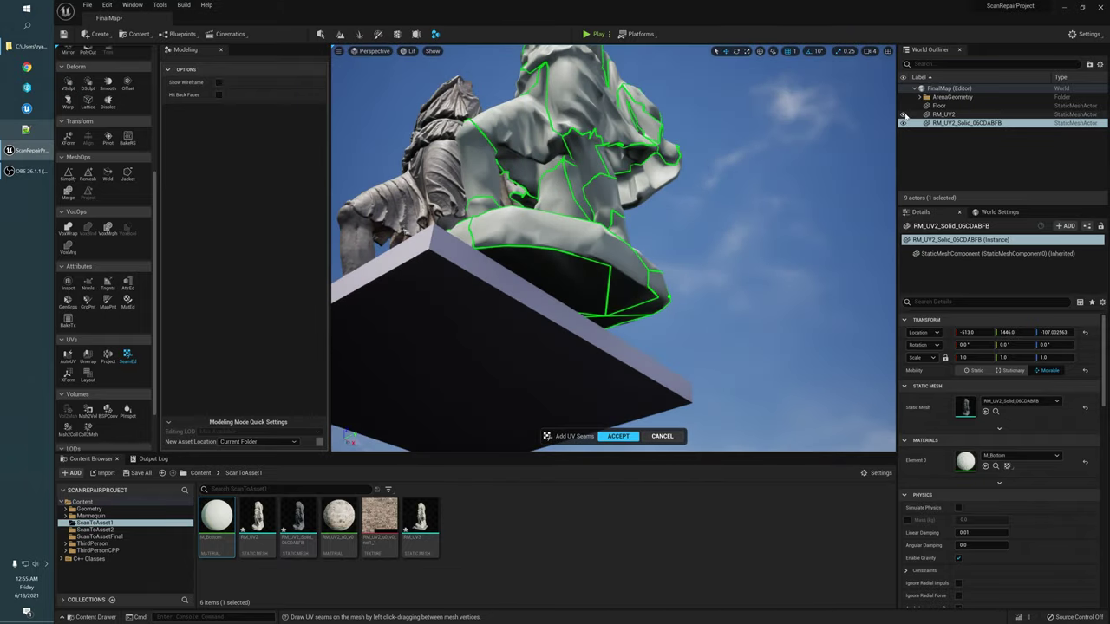
pyautogui.click(903, 106)
pyautogui.keyDown('alt'); pyautogui.moveTo(491, 214); pyautogui.dragTo(543, 206); pyautogui.keyUp('alt')
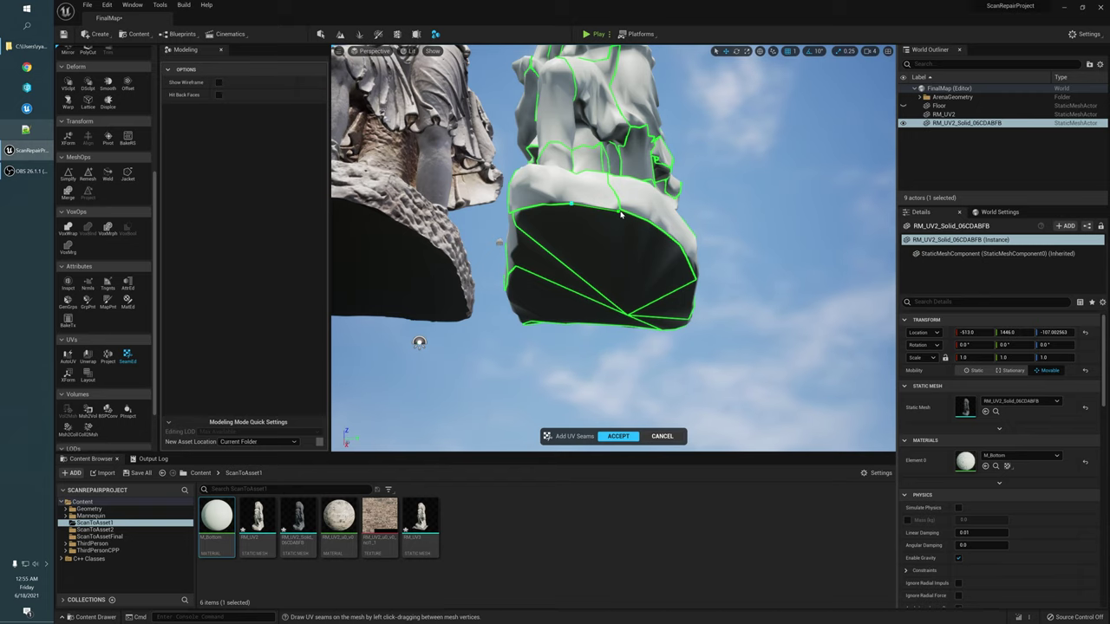
pyautogui.keyDown('alt'); pyautogui.moveTo(419, 343); pyautogui.dragTo(574, 188); pyautogui.keyUp('alt')
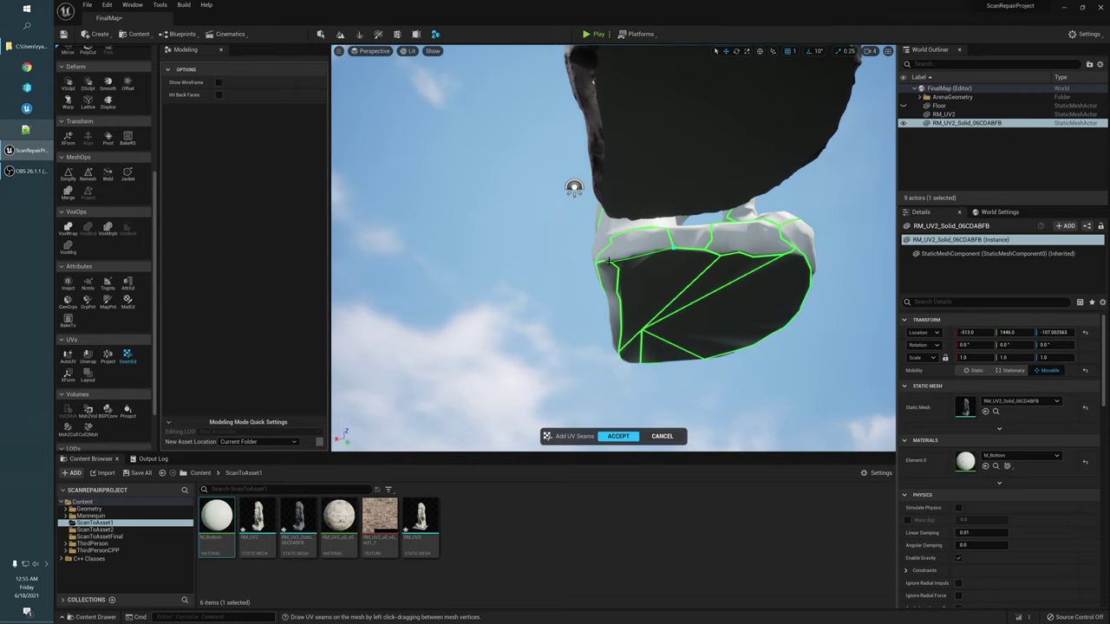
pyautogui.keyDown('alt'); pyautogui.moveTo(574, 188); pyautogui.dragTo(412, 310); pyautogui.keyUp('alt')
pyautogui.keyDown('alt'); pyautogui.moveTo(656, 274); pyautogui.dragTo(522, 305); pyautogui.keyUp('alt')
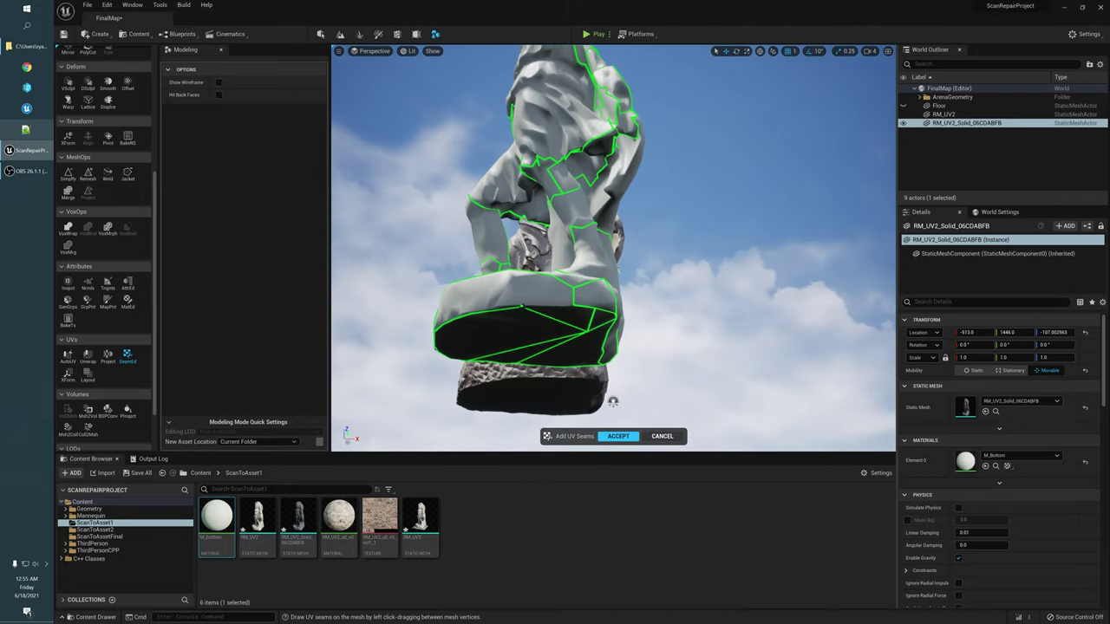
pyautogui.keyDown('alt'); pyautogui.moveTo(607, 318); pyautogui.dragTo(599, 369); pyautogui.keyUp('alt')
# Step: Continue the seam along the base's upper edge around the statue's feet, and accept the added UV seams
pyautogui.keyDown('alt'); pyautogui.moveTo(662, 292); pyautogui.dragTo(735, 345); pyautogui.keyUp('alt')
pyautogui.keyDown('alt'); pyautogui.moveTo(529, 238); pyautogui.dragTo(696, 308); pyautogui.keyUp('alt')
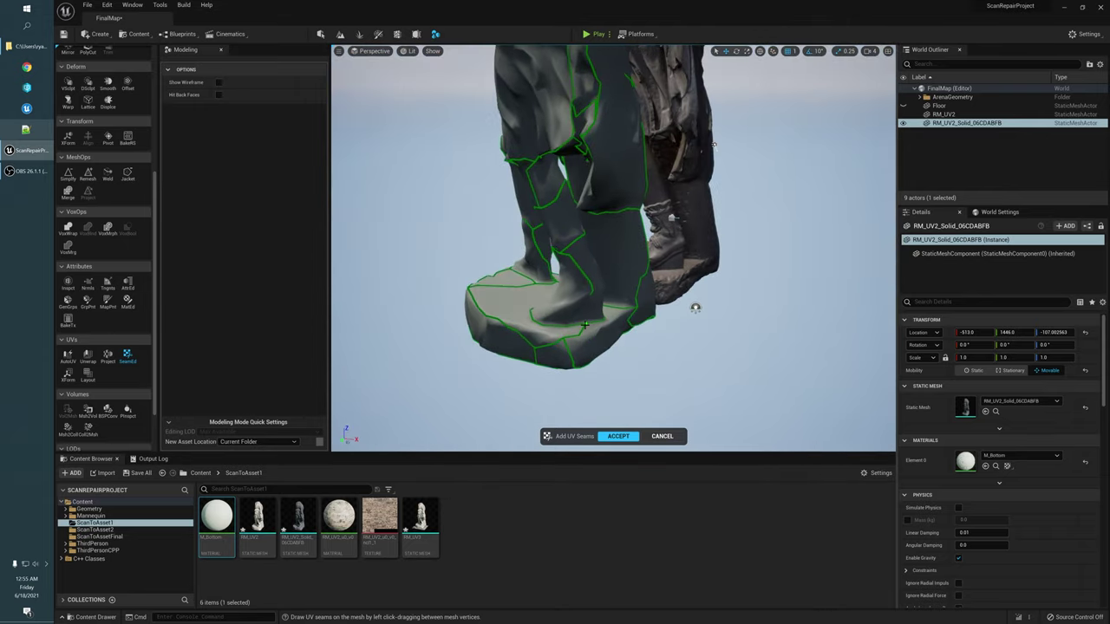
pyautogui.moveTo(663, 343)
pyautogui.keyDown('alt'); pyautogui.mouseDown()
pyautogui.moveTo(518, 305)
pyautogui.moveTo(487, 320)
pyautogui.mouseUp(); pyautogui.keyUp('alt')
pyautogui.keyDown('alt'); pyautogui.moveTo(487, 319); pyautogui.dragTo(566, 326); pyautogui.keyUp('alt')
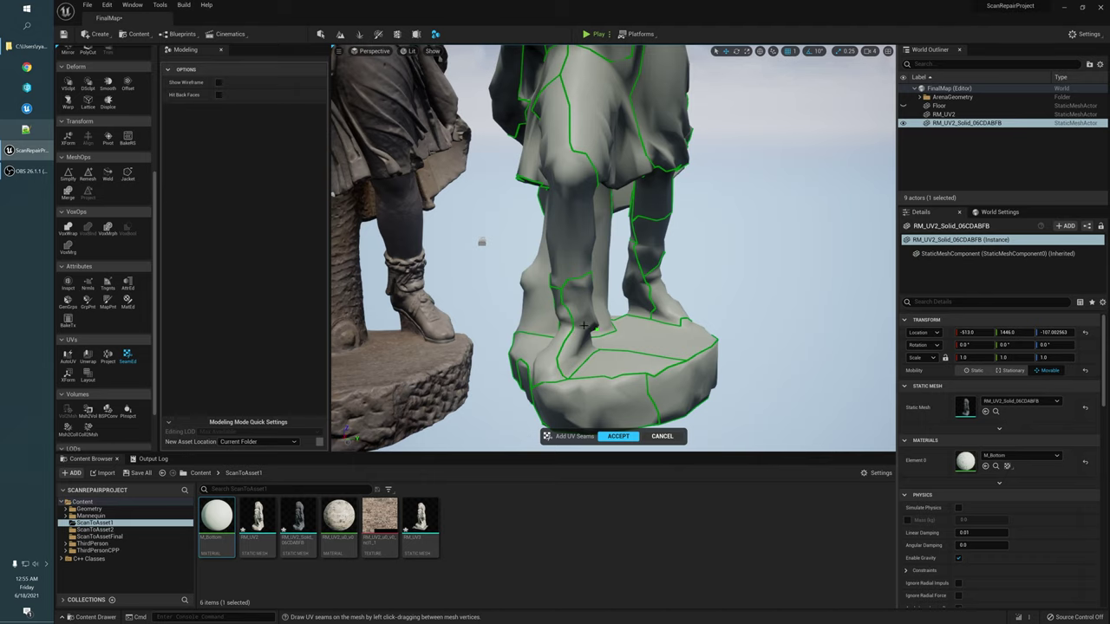
pyautogui.keyDown('alt'); pyautogui.moveTo(584, 326); pyautogui.dragTo(601, 327); pyautogui.keyUp('alt')
pyautogui.moveTo(666, 307)
pyautogui.keyDown('alt'); pyautogui.mouseDown()
pyautogui.moveTo(620, 295)
pyautogui.moveTo(674, 297)
pyautogui.mouseUp(); pyautogui.keyUp('alt')
pyautogui.click(616, 437)
pyautogui.keyDown('alt'); pyautogui.moveTo(614, 217); pyautogui.dragTo(566, 216); pyautogui.keyUp('alt')
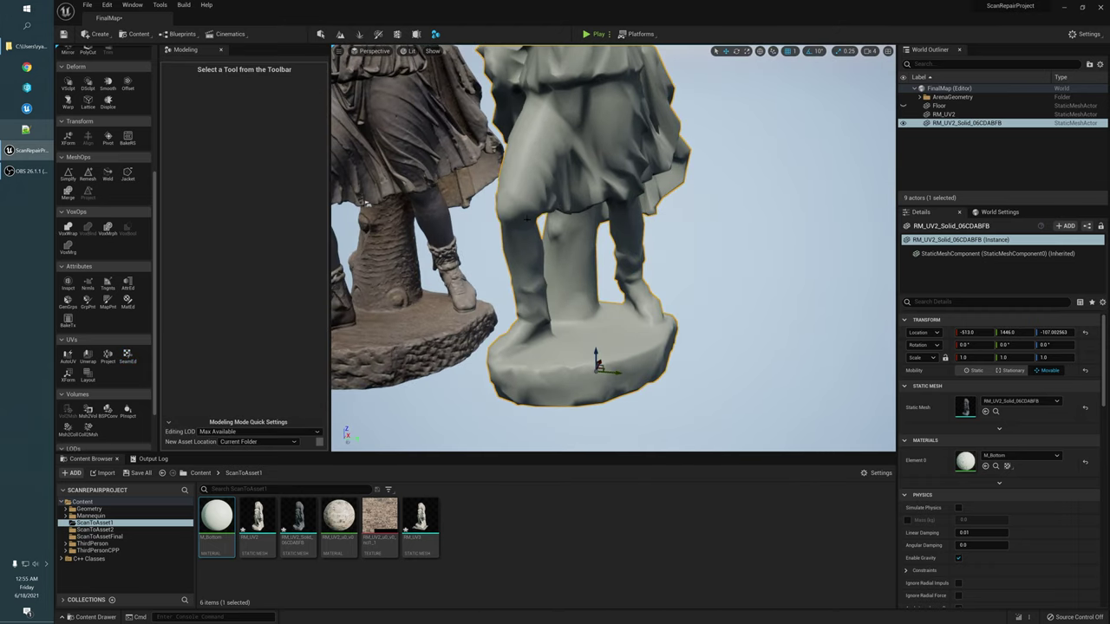
# Step: Unwrap the solid statue with Existing UVs islands and Conformal type, check the checker pattern from several sides, and close the tool
pyautogui.click(87, 356)
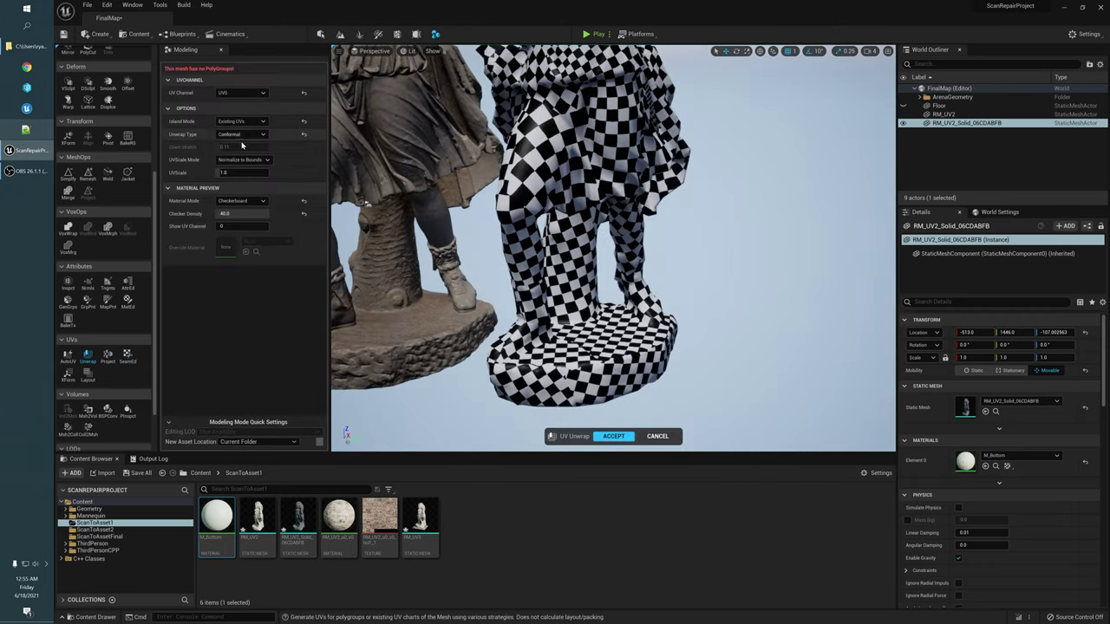
pyautogui.moveTo(566, 336)
pyautogui.keyDown('alt'); pyautogui.mouseDown()
pyautogui.moveTo(612, 338)
pyautogui.moveTo(555, 357)
pyautogui.moveTo(503, 357)
pyautogui.moveTo(540, 340)
pyautogui.moveTo(557, 349)
pyautogui.mouseUp(); pyautogui.keyUp('alt')
pyautogui.keyDown('alt'); pyautogui.moveTo(556, 349); pyautogui.dragTo(555, 434, button='middle'); pyautogui.keyUp('alt')
pyautogui.keyDown('alt'); pyautogui.moveTo(555, 434); pyautogui.dragTo(607, 417); pyautogui.keyUp('alt')
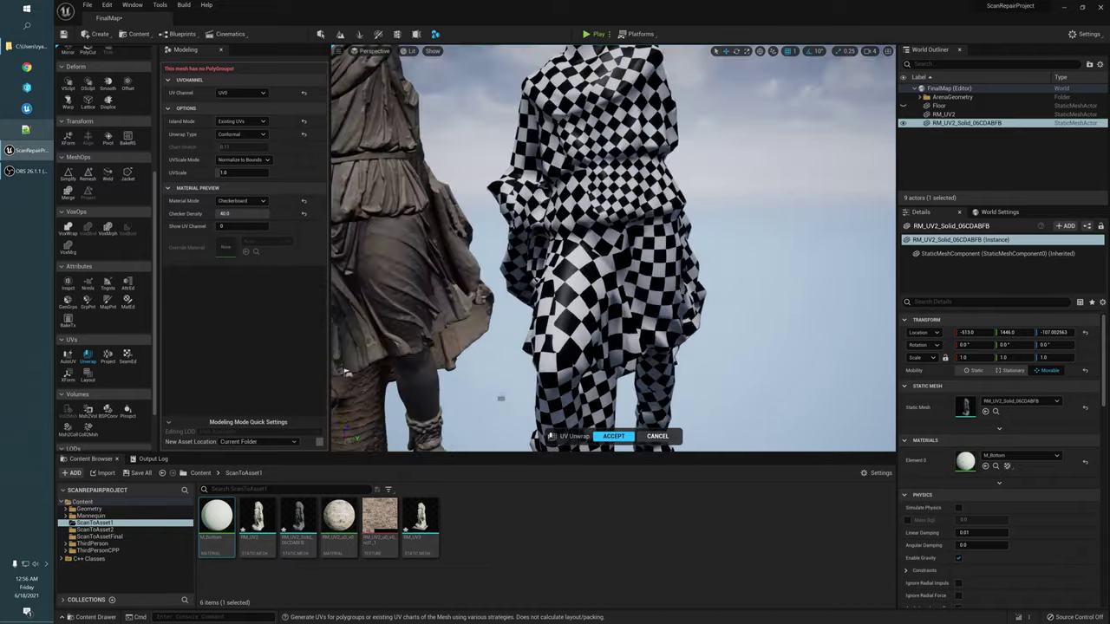
pyautogui.moveTo(345, 373)
pyautogui.keyDown('alt'); pyautogui.mouseDown()
pyautogui.moveTo(379, 385)
pyautogui.moveTo(346, 370)
pyautogui.mouseUp(); pyautogui.keyUp('alt')
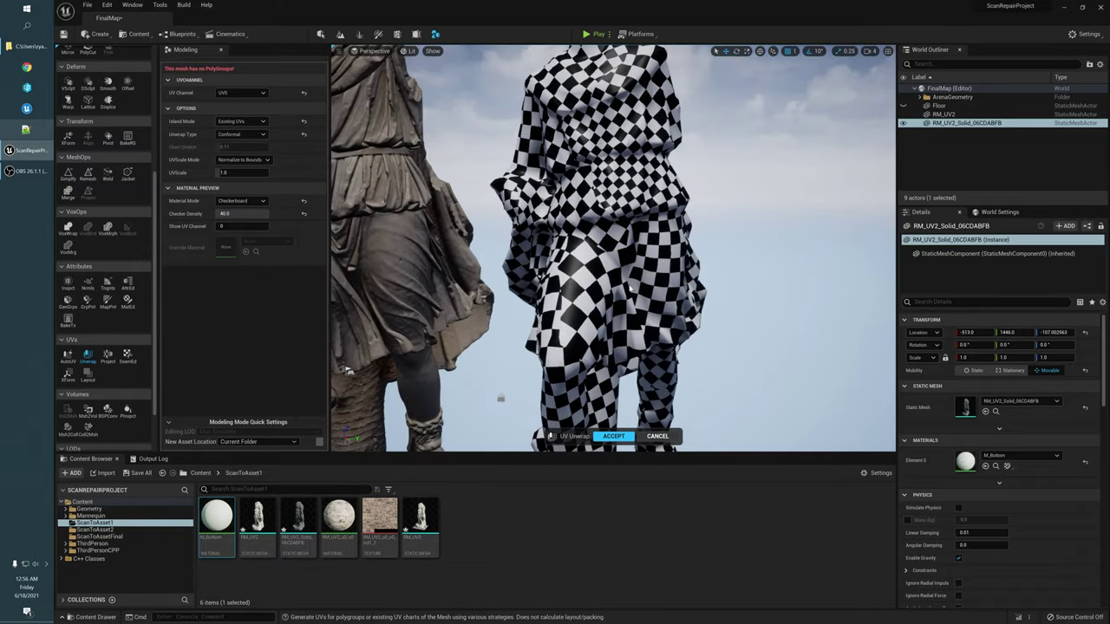
pyautogui.keyDown('alt'); pyautogui.moveTo(577, 269); pyautogui.dragTo(630, 368); pyautogui.keyUp('alt')
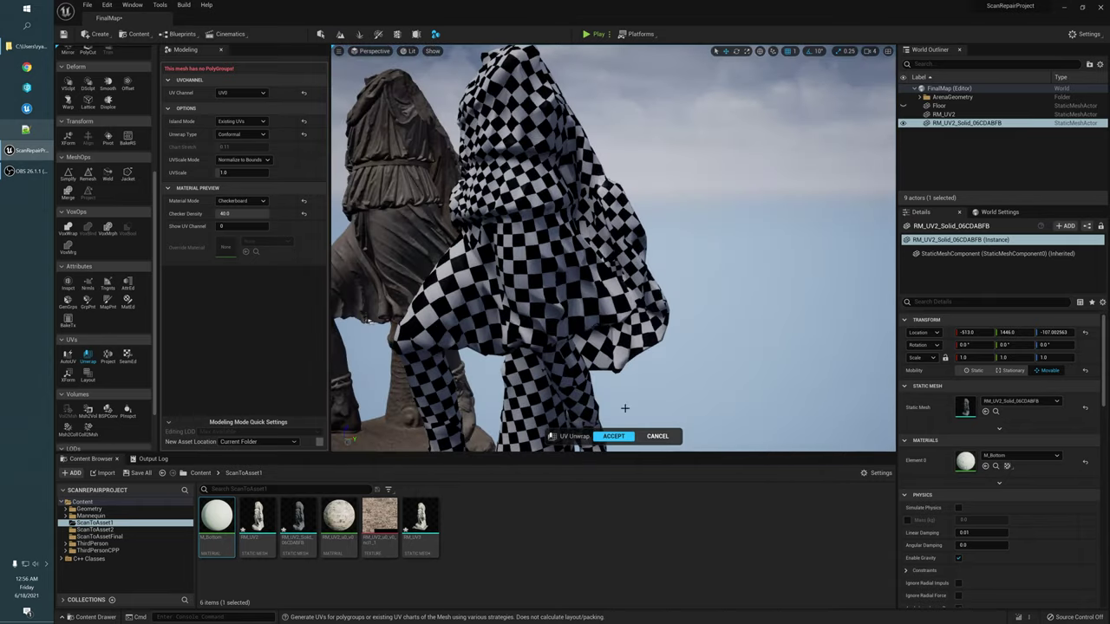
pyautogui.keyDown('alt'); pyautogui.moveTo(676, 332); pyautogui.dragTo(815, 335); pyautogui.keyUp('alt')
pyautogui.keyDown('alt'); pyautogui.moveTo(585, 245); pyautogui.dragTo(548, 288); pyautogui.keyUp('alt')
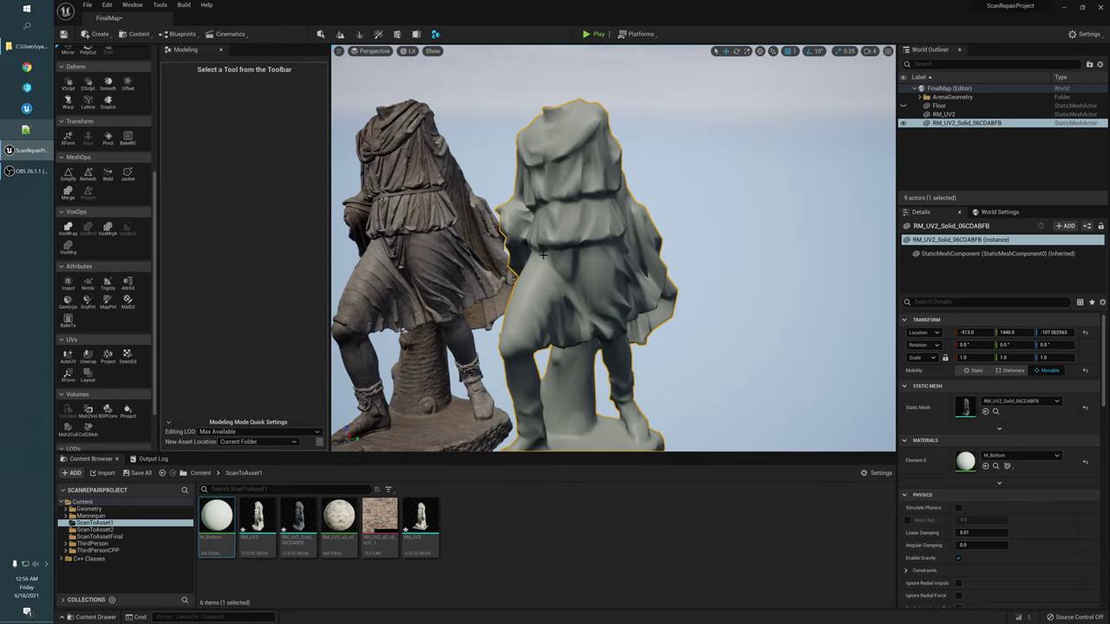
pyautogui.scroll(1, 572, 240)
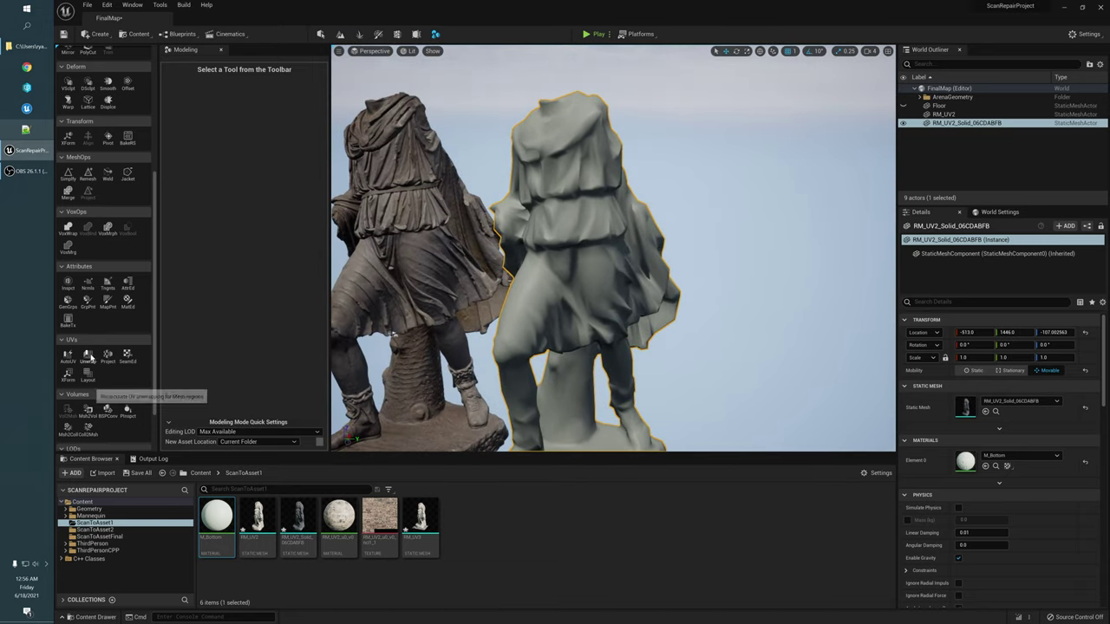
# Step: Run UV Unwrap on the solid statue once more with the same Conformal settings and accept the result
pyautogui.click(88, 356)
pyautogui.keyDown('alt'); pyautogui.moveTo(480, 326); pyautogui.dragTo(521, 364); pyautogui.keyUp('alt')
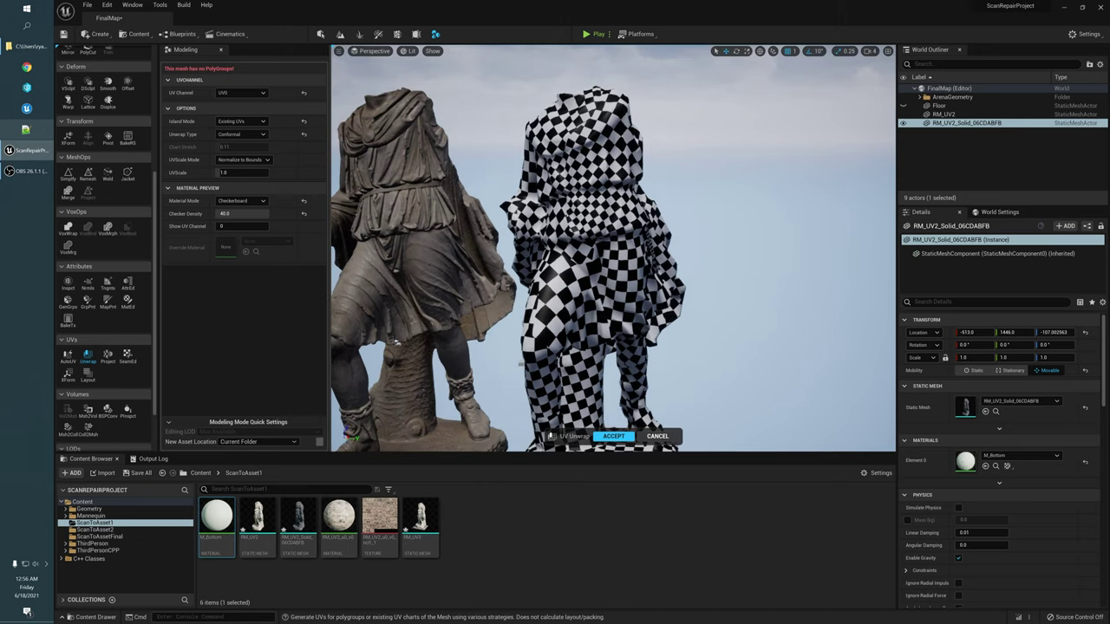
pyautogui.click(614, 436)
pyautogui.keyDown('alt'); pyautogui.moveTo(603, 288); pyautogui.dragTo(563, 183); pyautogui.keyUp('alt')
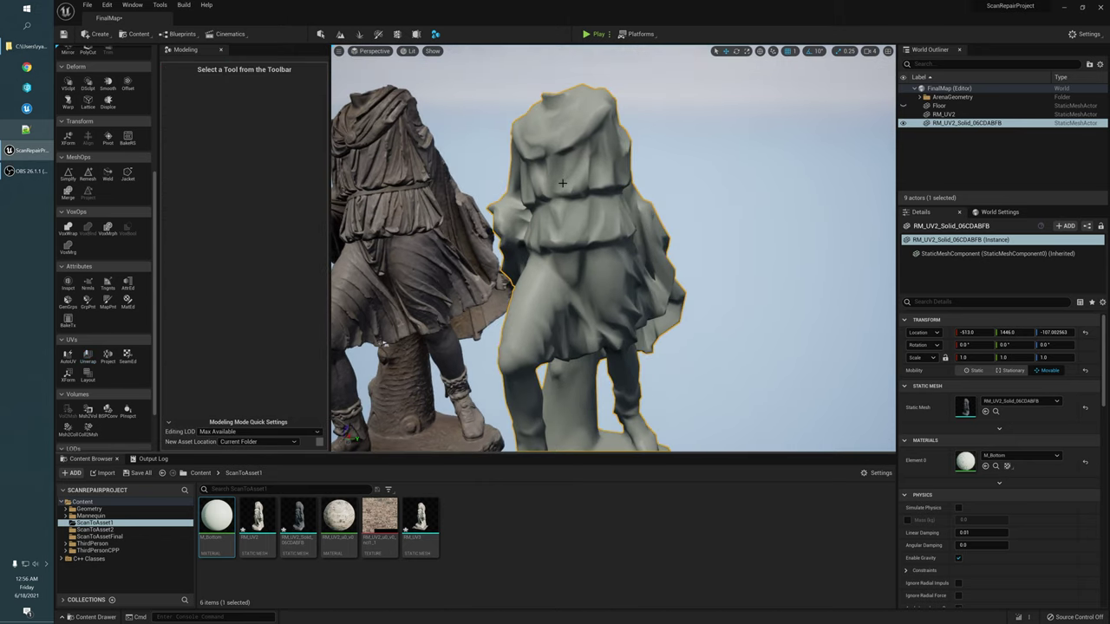
# Step: Open the solid statue's static mesh asset for editing, display UV channel 0 to examine its layout, and close the editor
pyautogui.rightClick(573, 185)
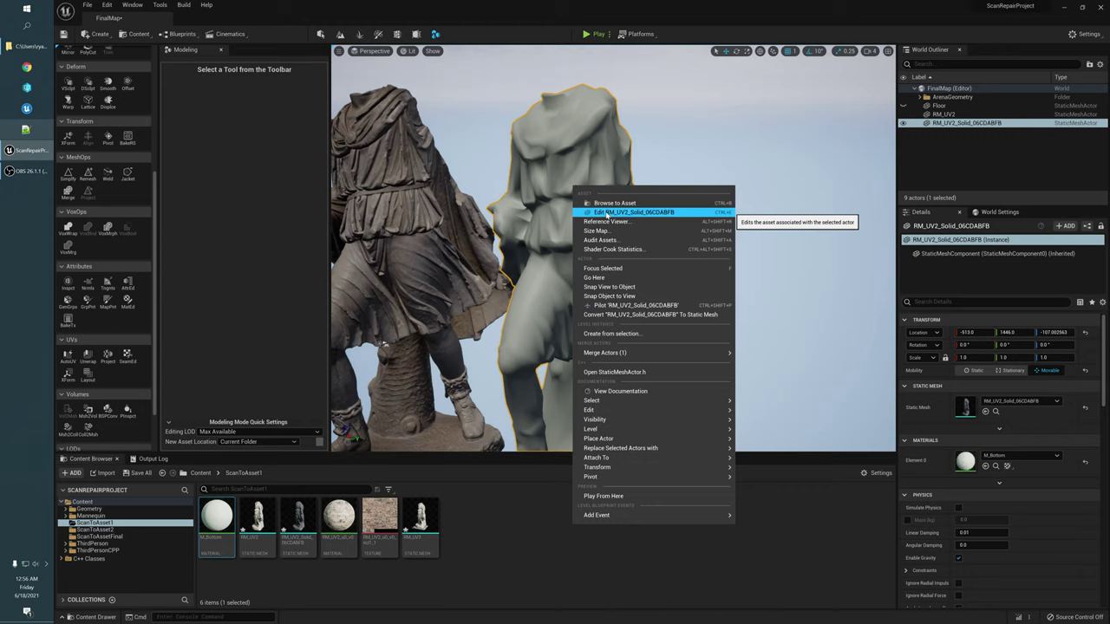
pyautogui.click(607, 213)
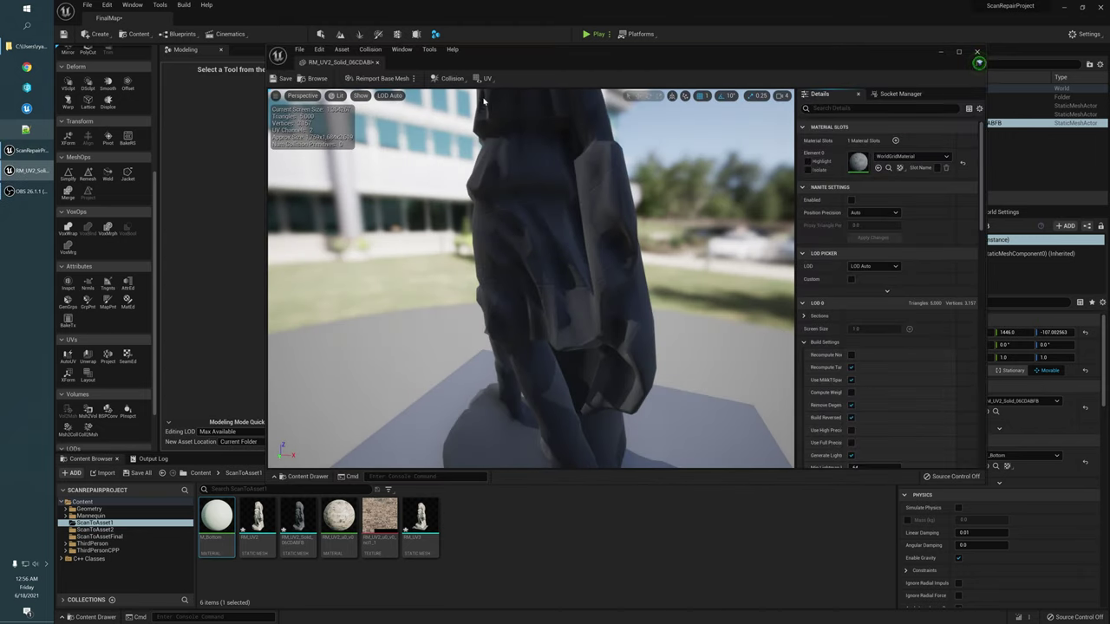
pyautogui.click(487, 79)
pyautogui.click(503, 108)
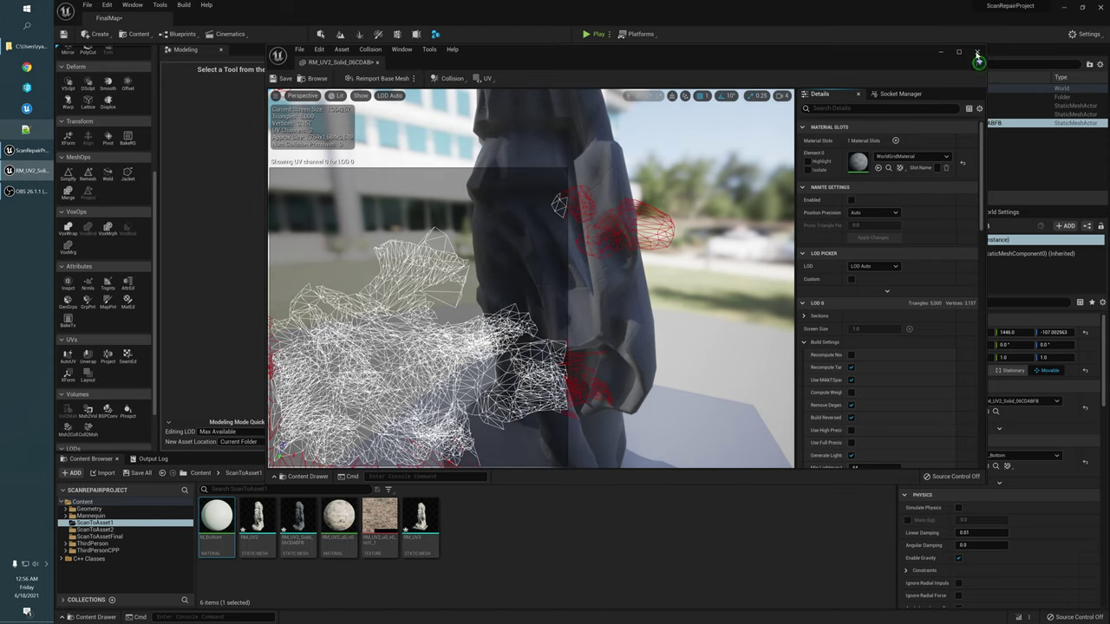
pyautogui.click(977, 54)
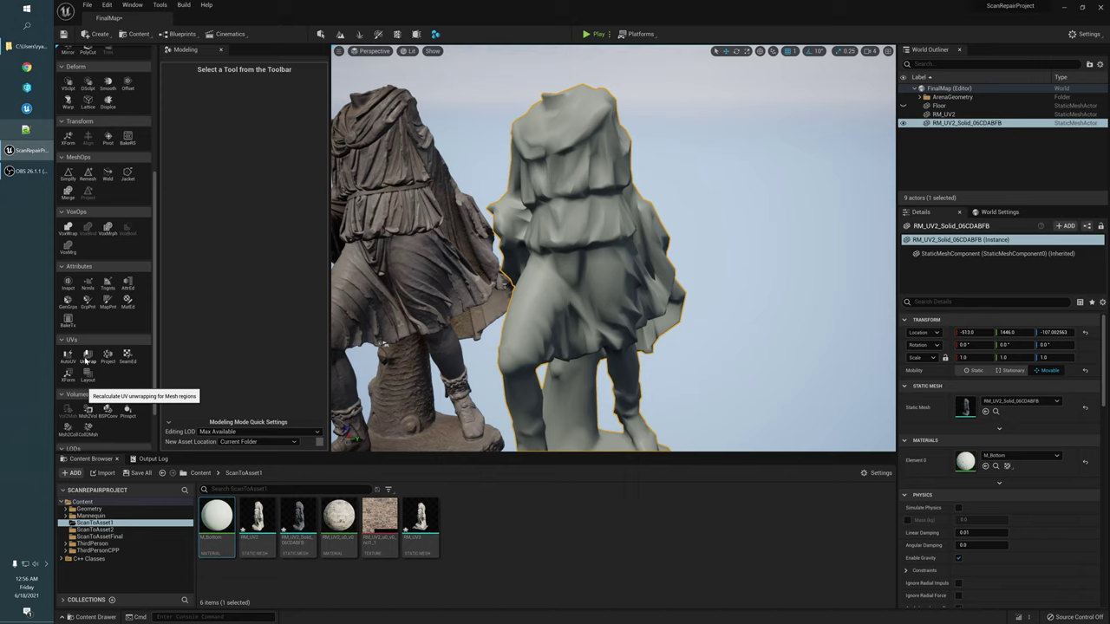
# Step: Start UV Layout on the solid statue in Repack mode, with the layout preview scaled to about 1.42 and shifted to about 0.84, 0.65
pyautogui.moveTo(549, 278)
pyautogui.keyDown('alt'); pyautogui.mouseDown()
pyautogui.moveTo(543, 364)
pyautogui.moveTo(547, 271)
pyautogui.mouseUp(); pyautogui.keyUp('alt')
pyautogui.keyDown('alt'); pyautogui.moveTo(626, 245); pyautogui.dragTo(606, 224, button='right'); pyautogui.keyUp('alt')
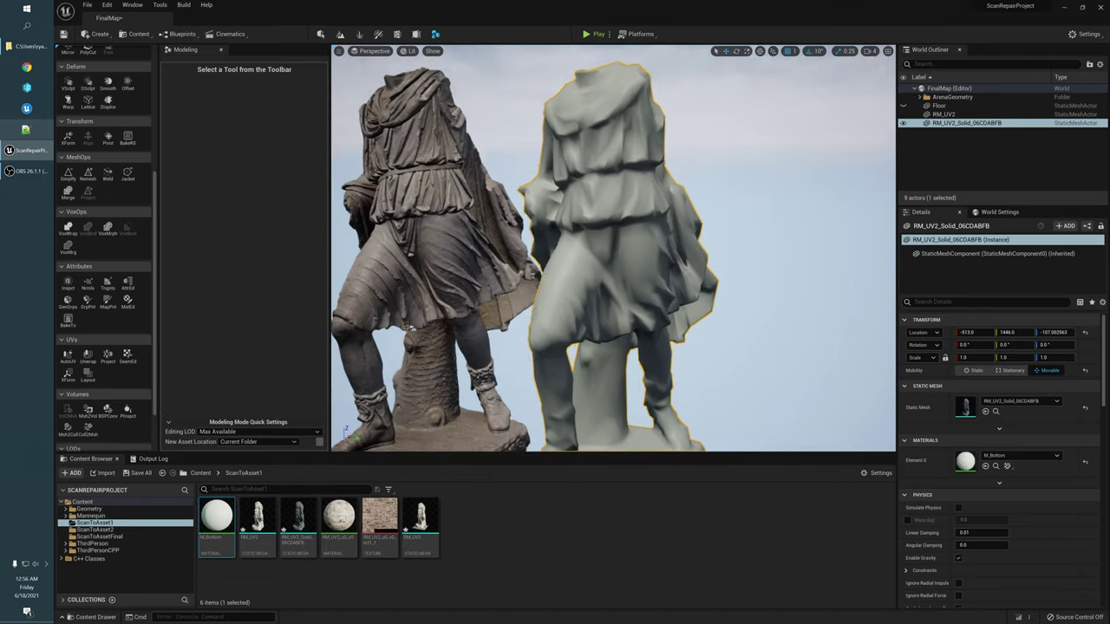
pyautogui.keyDown('alt'); pyautogui.moveTo(605, 224); pyautogui.dragTo(597, 203); pyautogui.keyUp('alt')
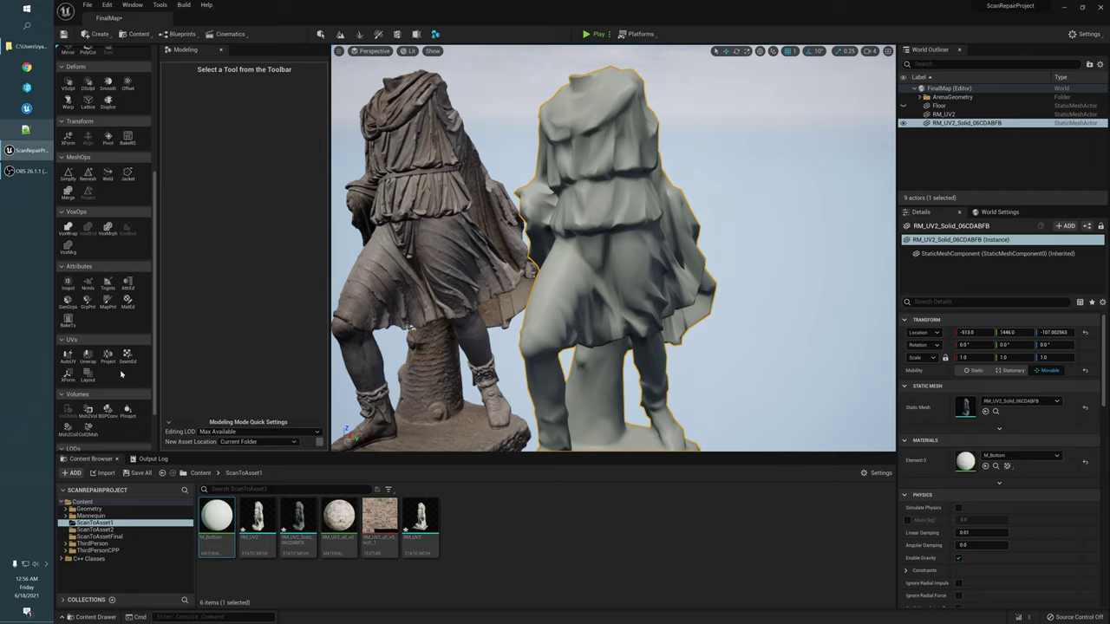
pyautogui.click(89, 381)
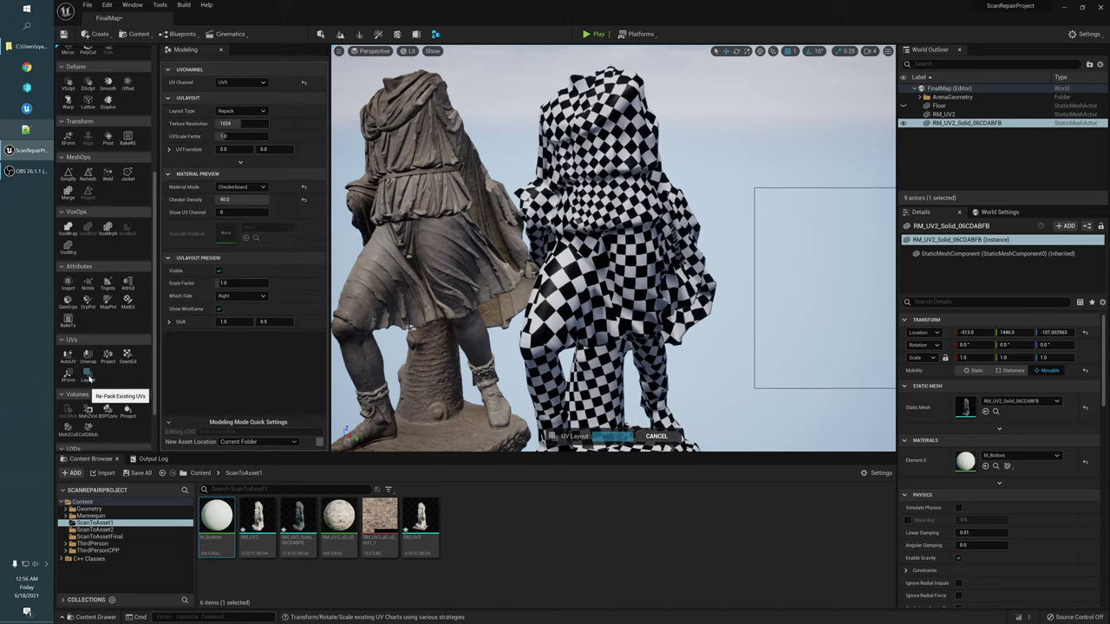
pyautogui.keyDown('alt'); pyautogui.moveTo(555, 295); pyautogui.dragTo(495, 319); pyautogui.keyUp('alt')
pyautogui.moveTo(744, 201)
pyautogui.mouseDown(button='right')
pyautogui.moveTo(771, 196)
pyautogui.moveTo(694, 208)
pyautogui.moveTo(744, 213)
pyautogui.moveTo(772, 182)
pyautogui.moveTo(744, 182)
pyautogui.moveTo(754, 184)
pyautogui.mouseUp(button='right')
pyautogui.moveTo(221, 322); pyautogui.dragTo(275, 323)
pyautogui.moveTo(227, 285); pyautogui.dragTo(230, 285)
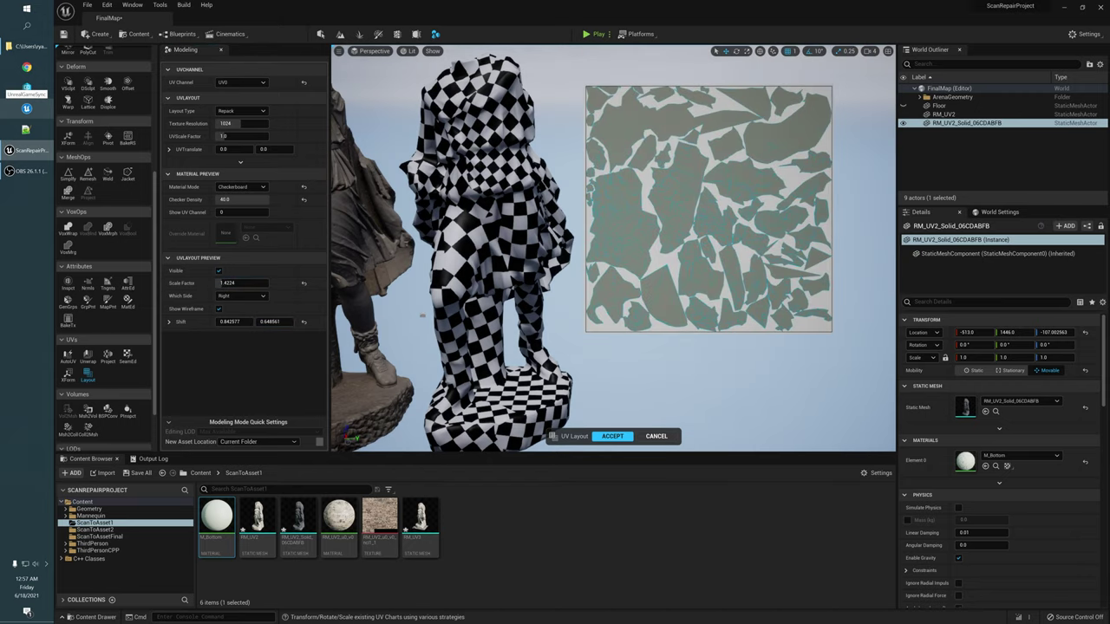
pyautogui.moveTo(694, 104); pyautogui.dragTo(699, 106, button='right')
pyautogui.keyDown('alt'); pyautogui.moveTo(701, 162); pyautogui.dragTo(697, 137); pyautogui.keyUp('alt')
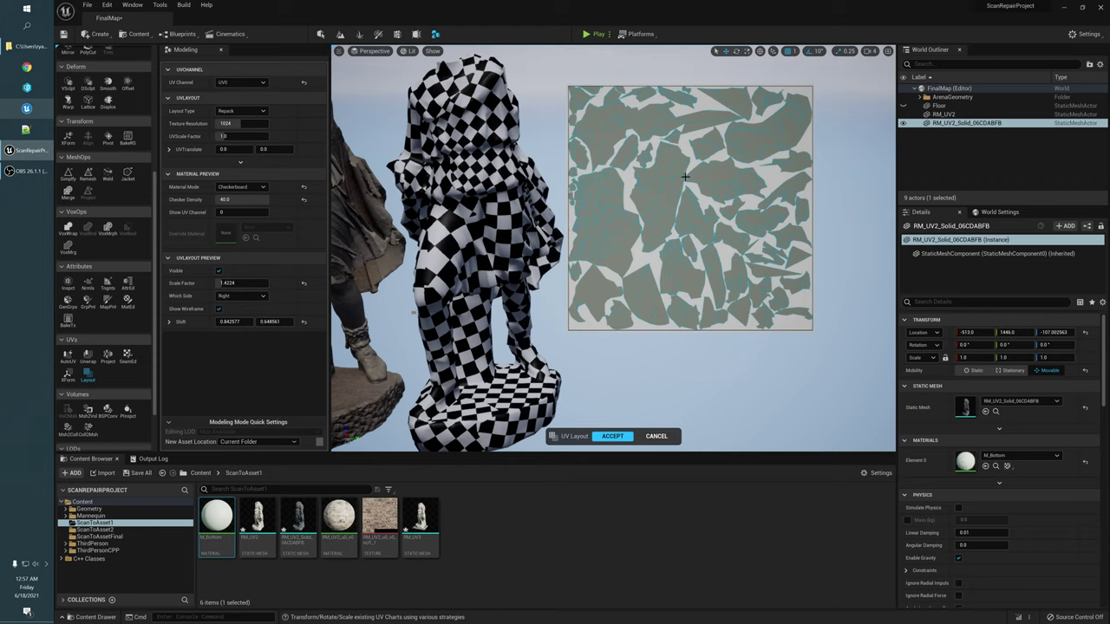
# Step: Try a texture resolution of 512 for repacking the UV islands, reduce it to 256, and accept the layout
pyautogui.click(227, 124)
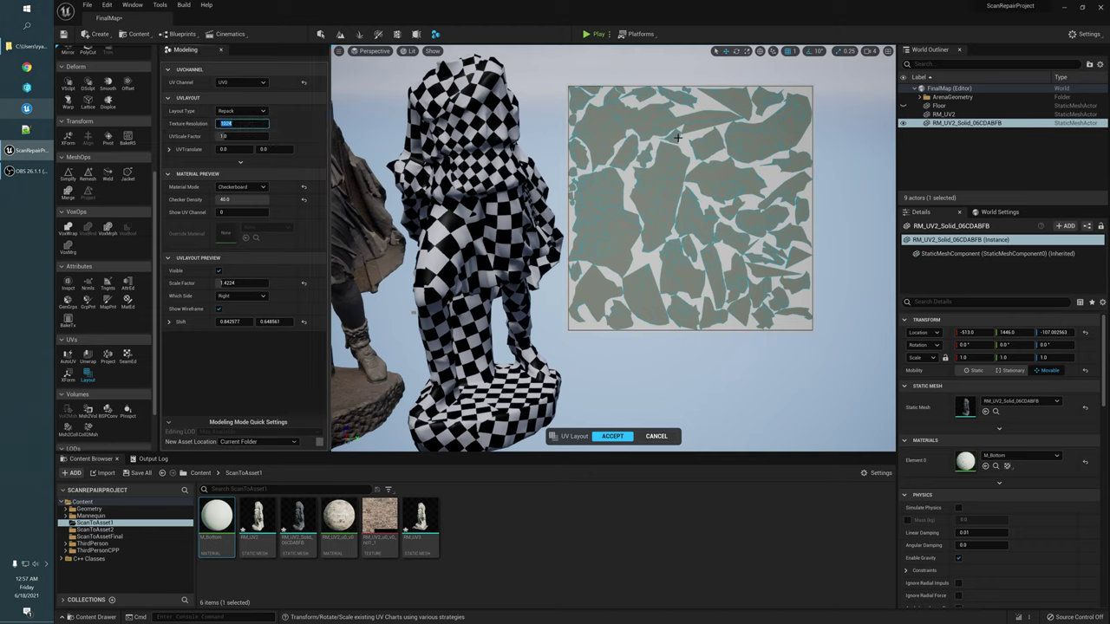
pyautogui.write('512')
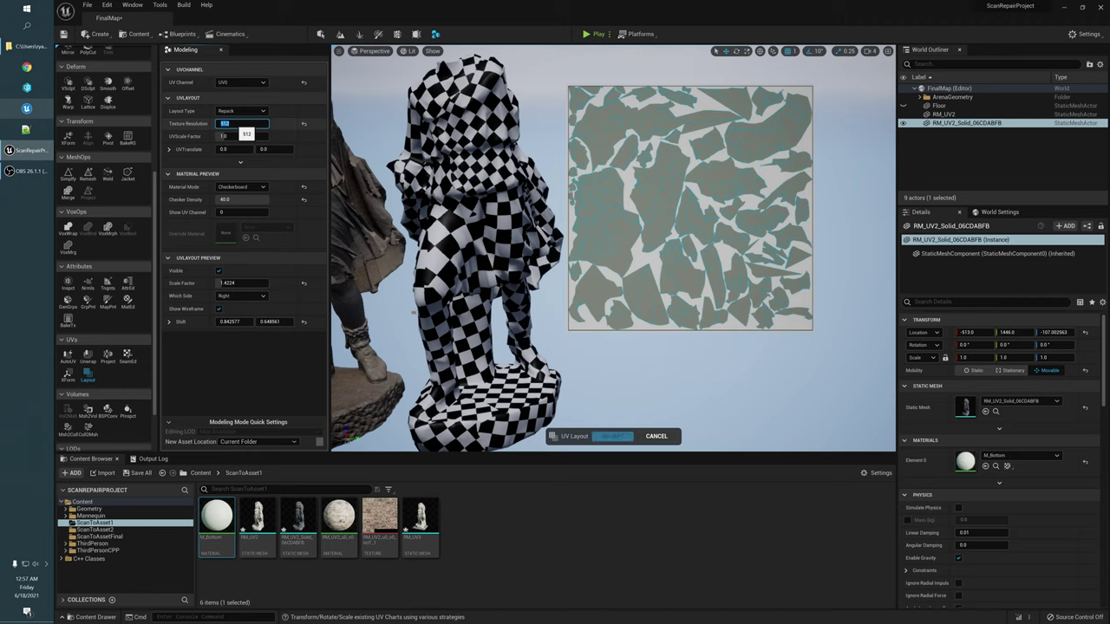
pyautogui.press('Return')
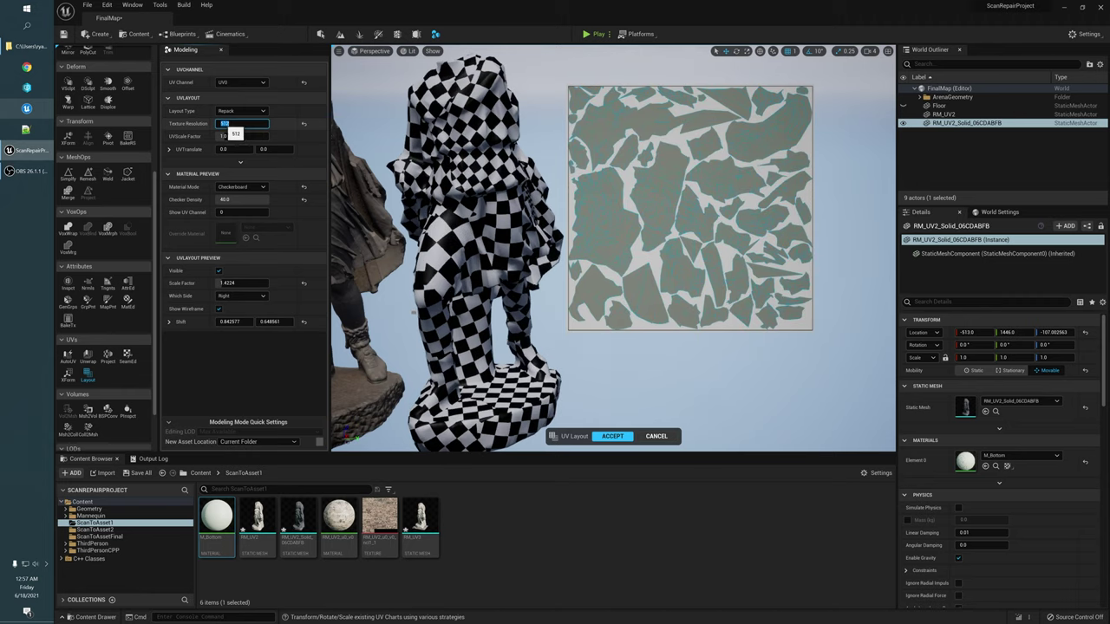
pyautogui.keyDown('alt'); pyautogui.moveTo(632, 194); pyautogui.dragTo(651, 193, button='right'); pyautogui.keyUp('alt')
pyautogui.click(235, 124)
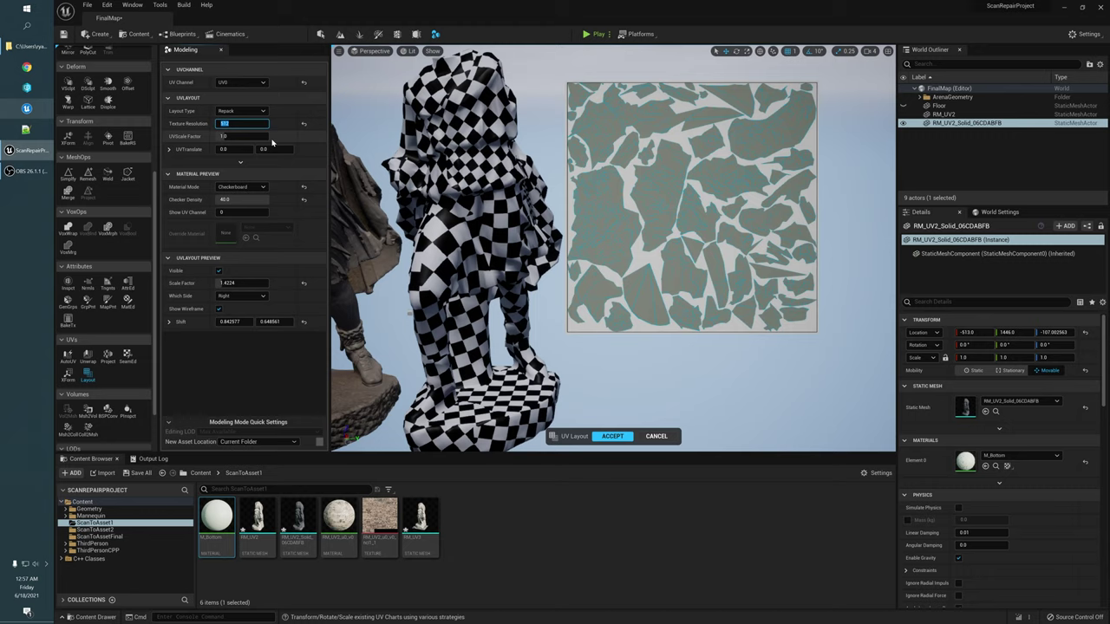
pyautogui.press('Return')
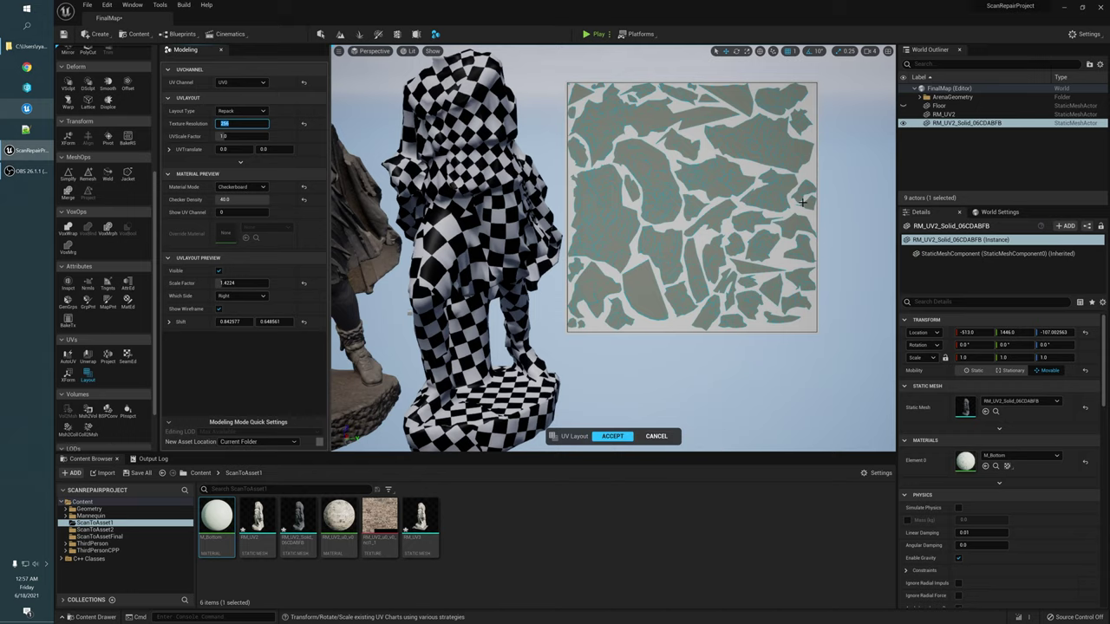
pyautogui.click(612, 436)
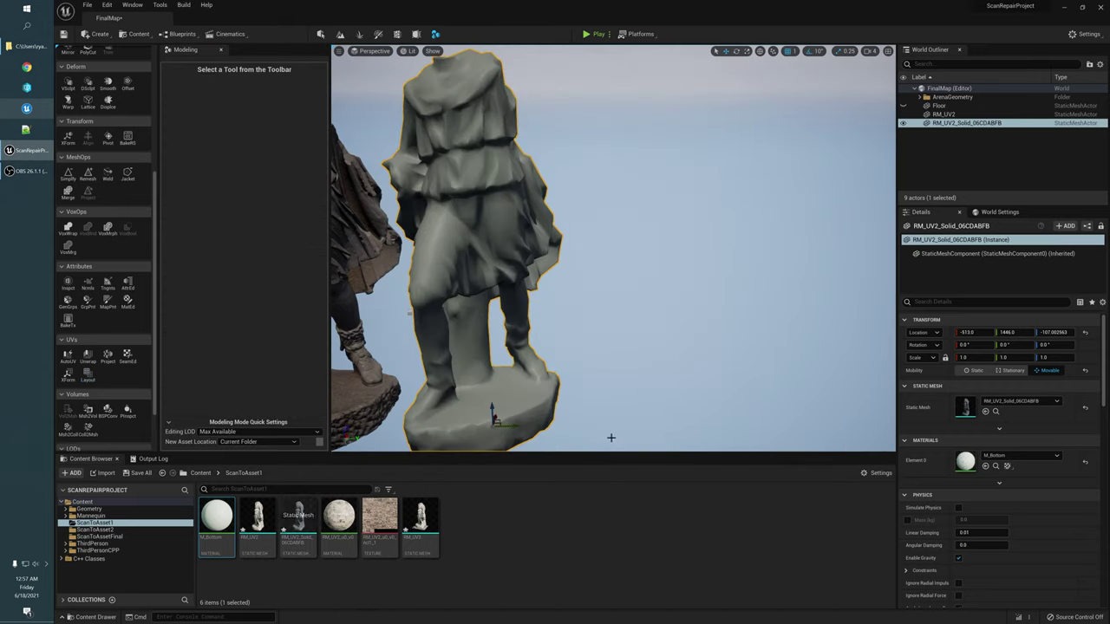
# Step: Start editing the solid statue's tangents and set their displayed line length to 25 and line thickness to about 13.13
pyautogui.keyDown('alt'); pyautogui.moveTo(612, 409); pyautogui.dragTo(644, 371); pyautogui.keyUp('alt')
pyautogui.keyDown('alt'); pyautogui.moveTo(644, 371); pyautogui.dragTo(733, 386, button='middle'); pyautogui.keyUp('alt')
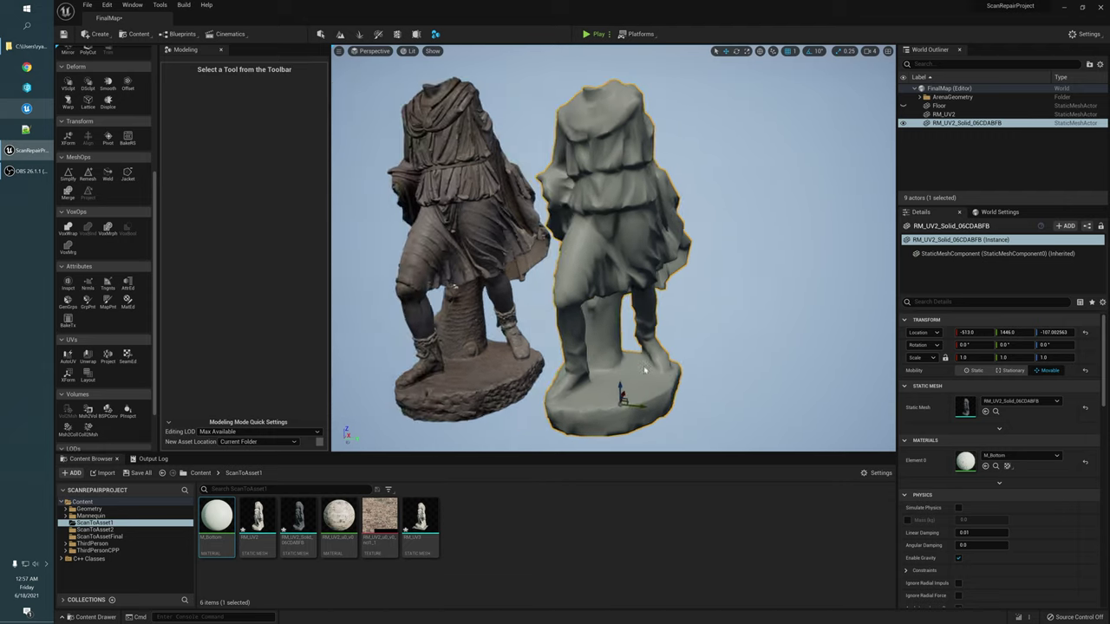
pyautogui.keyDown('alt'); pyautogui.moveTo(644, 371); pyautogui.dragTo(640, 352); pyautogui.keyUp('alt')
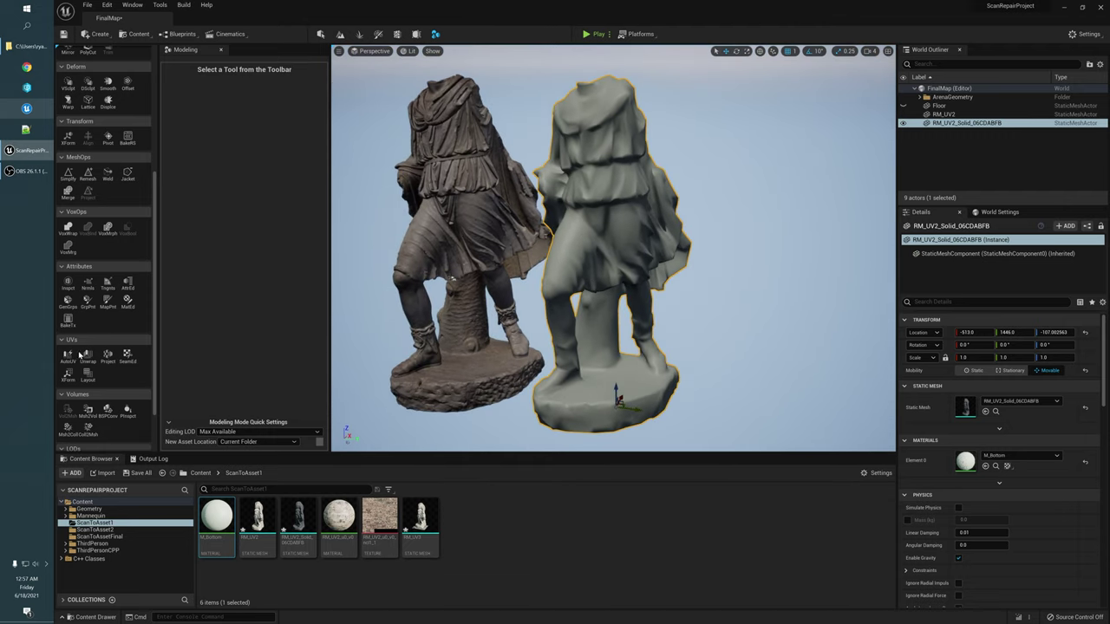
pyautogui.keyDown('alt'); pyautogui.moveTo(516, 297); pyautogui.dragTo(479, 222); pyautogui.keyUp('alt')
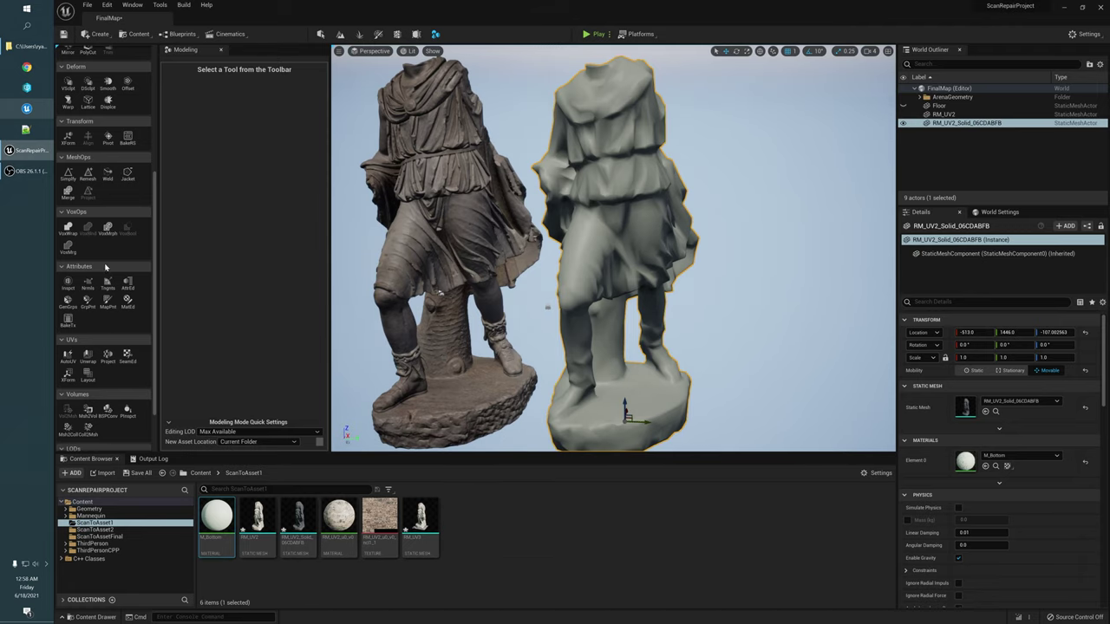
pyautogui.scroll(3, 664, 271)
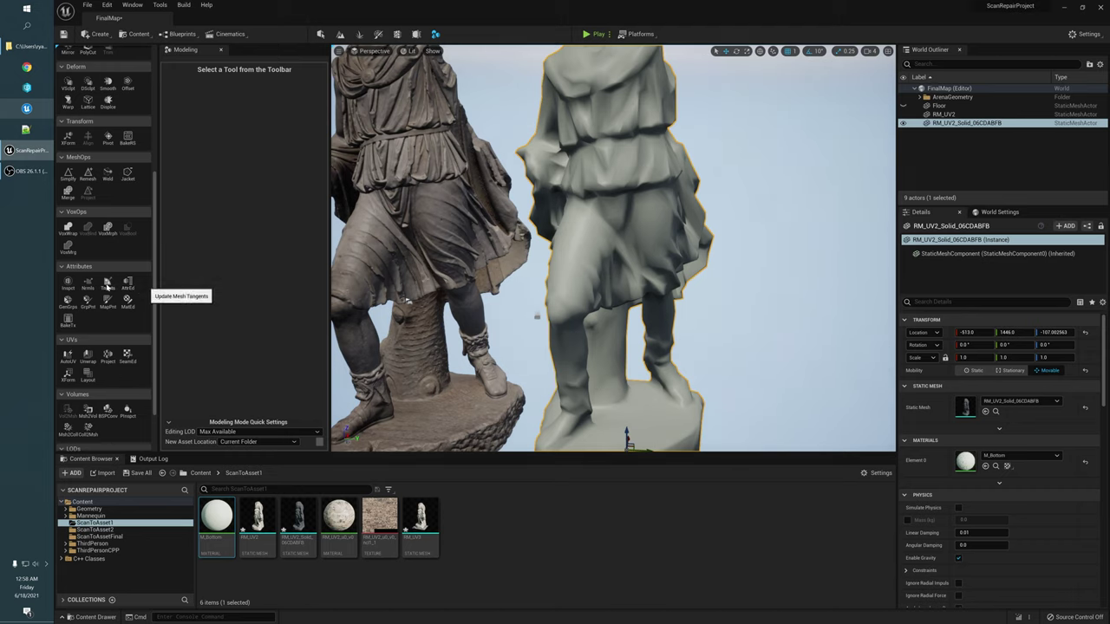
pyautogui.click(107, 284)
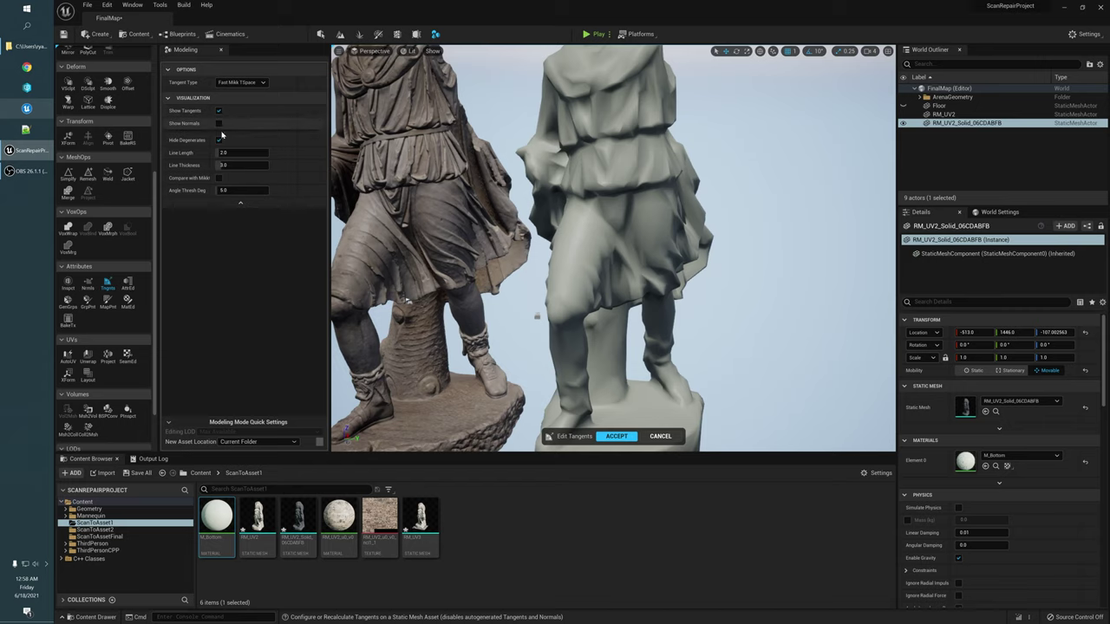
pyautogui.moveTo(225, 153); pyautogui.dragTo(277, 153)
pyautogui.moveTo(555, 260)
pyautogui.mouseDown(button='right')
pyautogui.moveTo(581, 261)
pyautogui.moveTo(559, 264)
pyautogui.mouseUp(button='right')
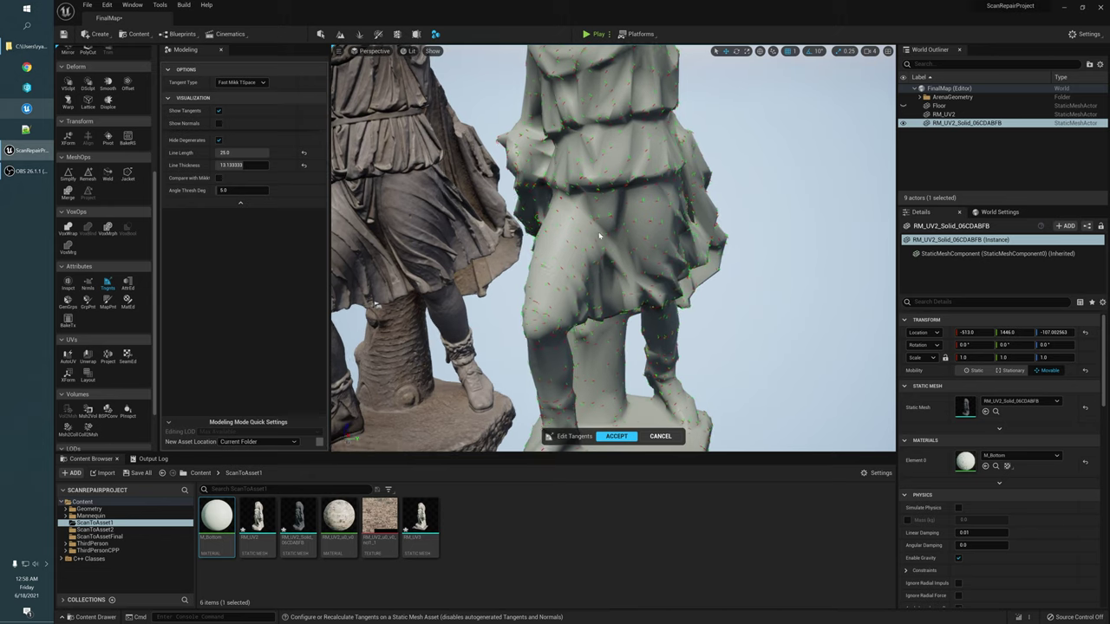
# Step: Keep Fast MikkTSpace as the tangent type and accept the solid statue's recalculated tangents
pyautogui.click(244, 83)
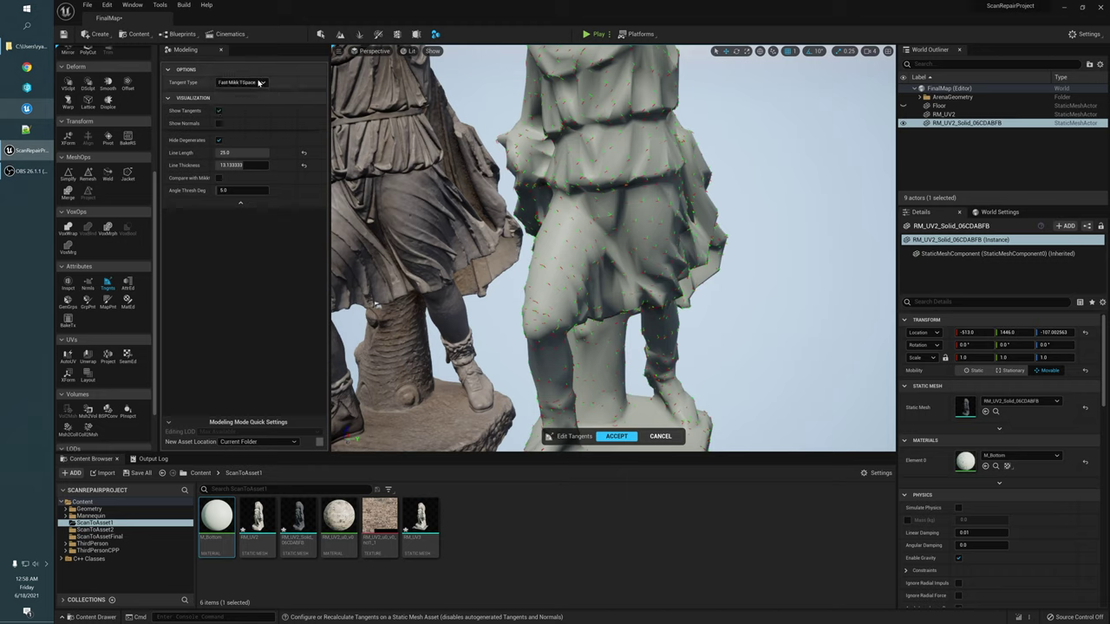
pyautogui.click(250, 103)
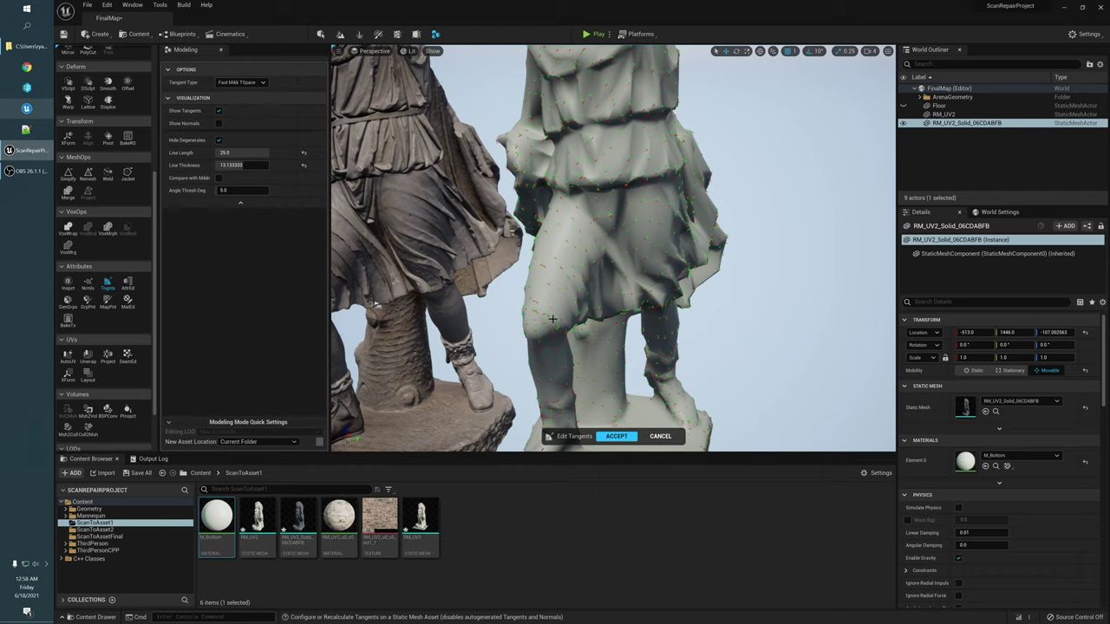
pyautogui.click(616, 436)
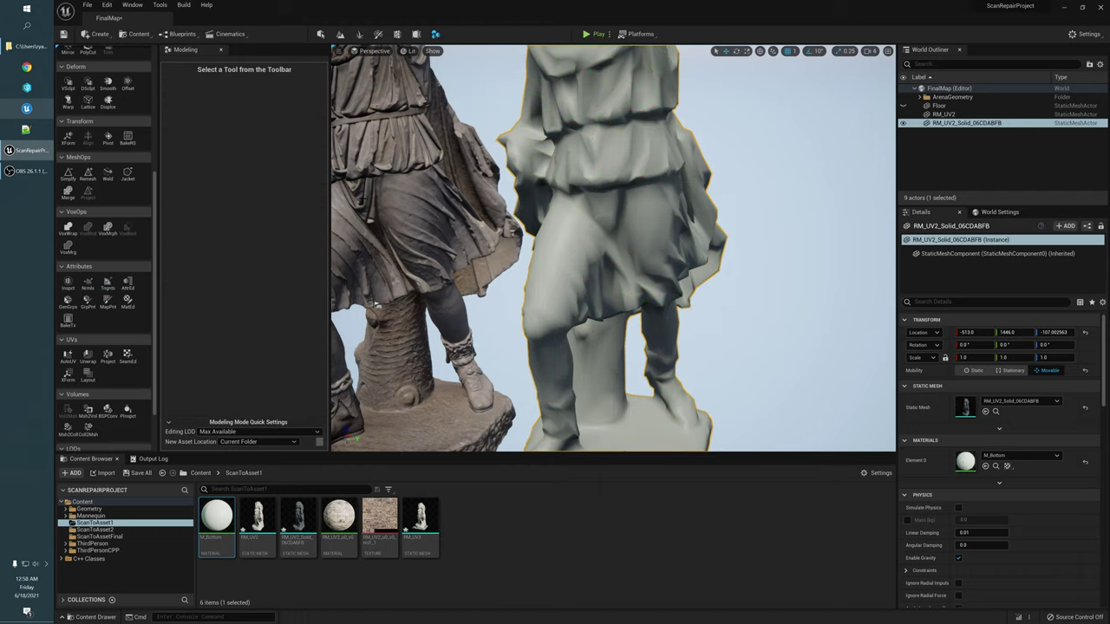
# Step: Examine the untextured solid statue beside the original scan from several angles and distances to compare their surface detail
pyautogui.keyDown('alt'); pyautogui.moveTo(609, 227); pyautogui.dragTo(644, 231); pyautogui.keyUp('alt')
pyautogui.keyDown('alt'); pyautogui.moveTo(644, 232); pyautogui.dragTo(633, 181, button='right'); pyautogui.keyUp('alt')
pyautogui.keyDown('alt'); pyautogui.moveTo(609, 249); pyautogui.dragTo(665, 225); pyautogui.keyUp('alt')
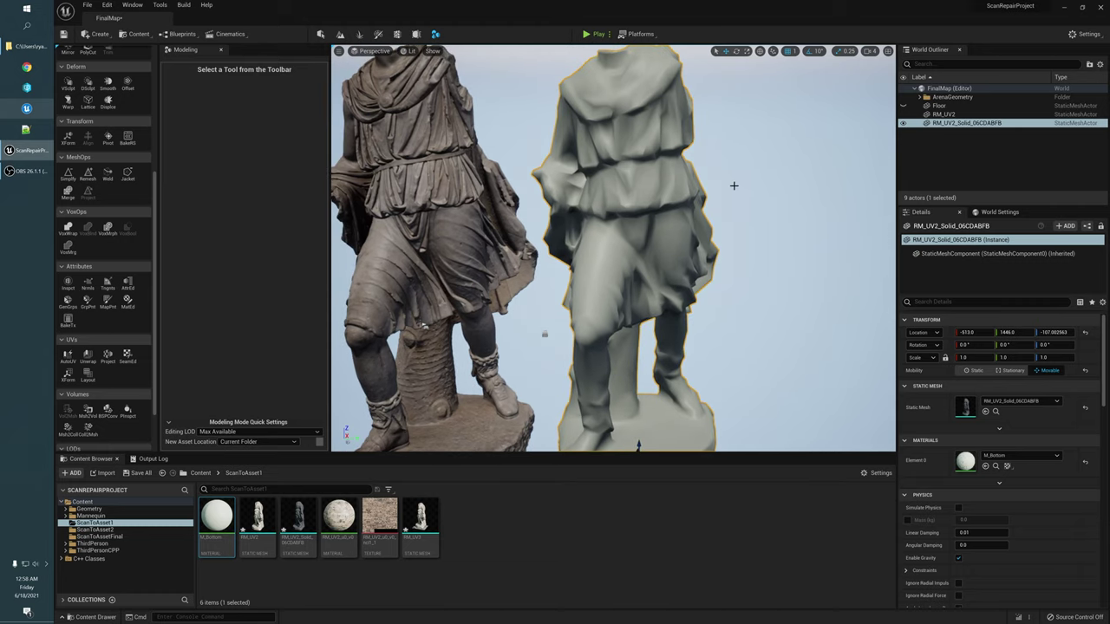
pyautogui.keyDown('alt'); pyautogui.moveTo(733, 186); pyautogui.dragTo(685, 180); pyautogui.keyUp('alt')
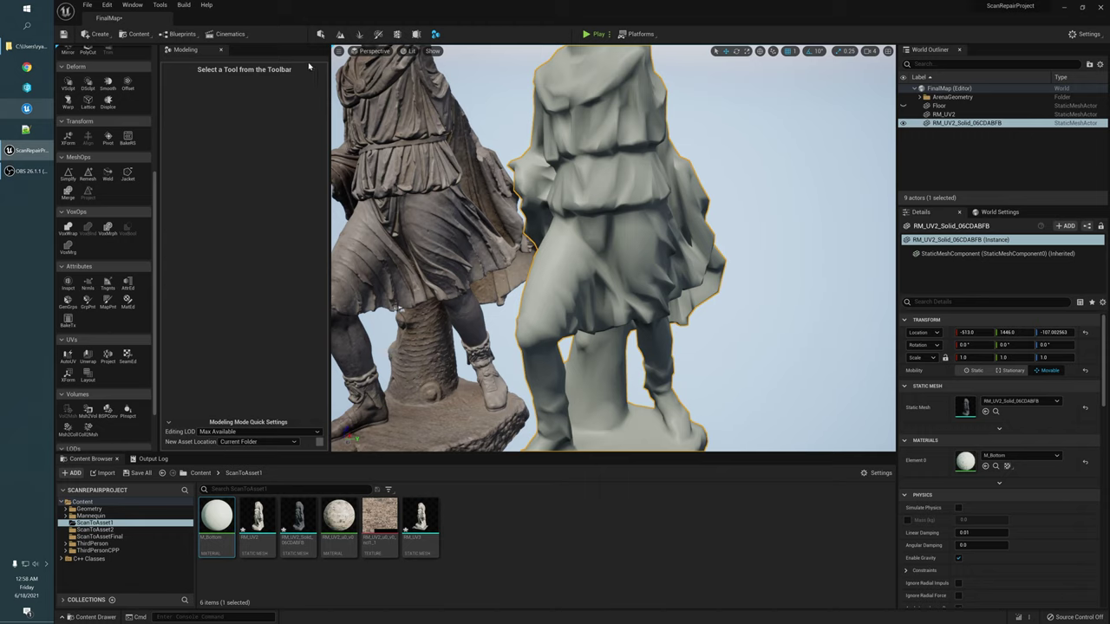
pyautogui.keyDown('alt'); pyautogui.moveTo(640, 231); pyautogui.dragTo(520, 347); pyautogui.keyUp('alt')
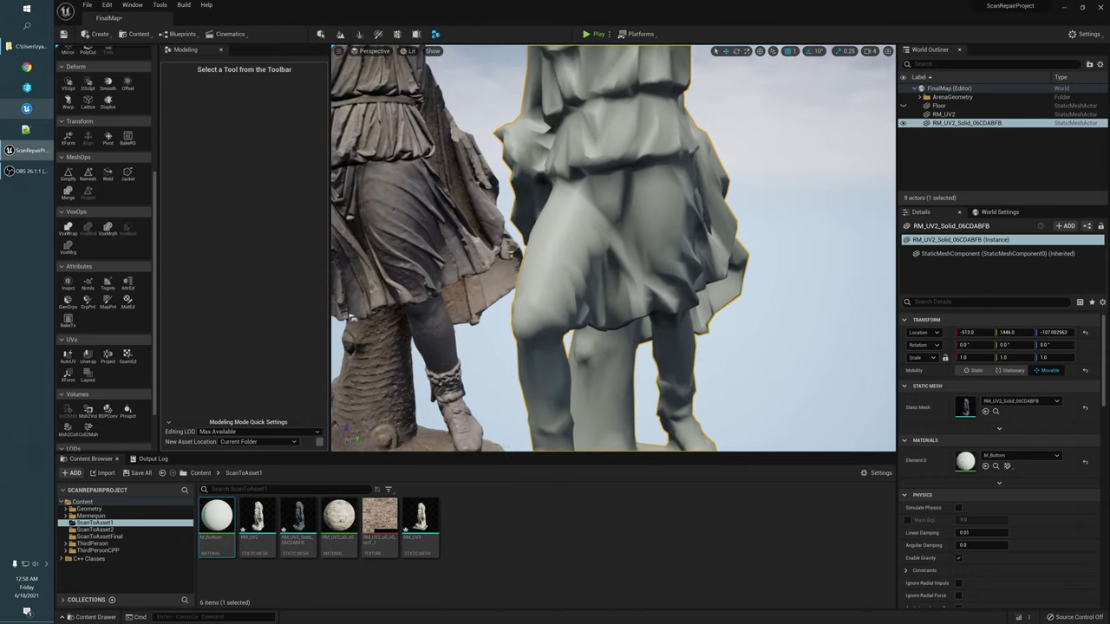
pyautogui.scroll(-1, 496, 244)
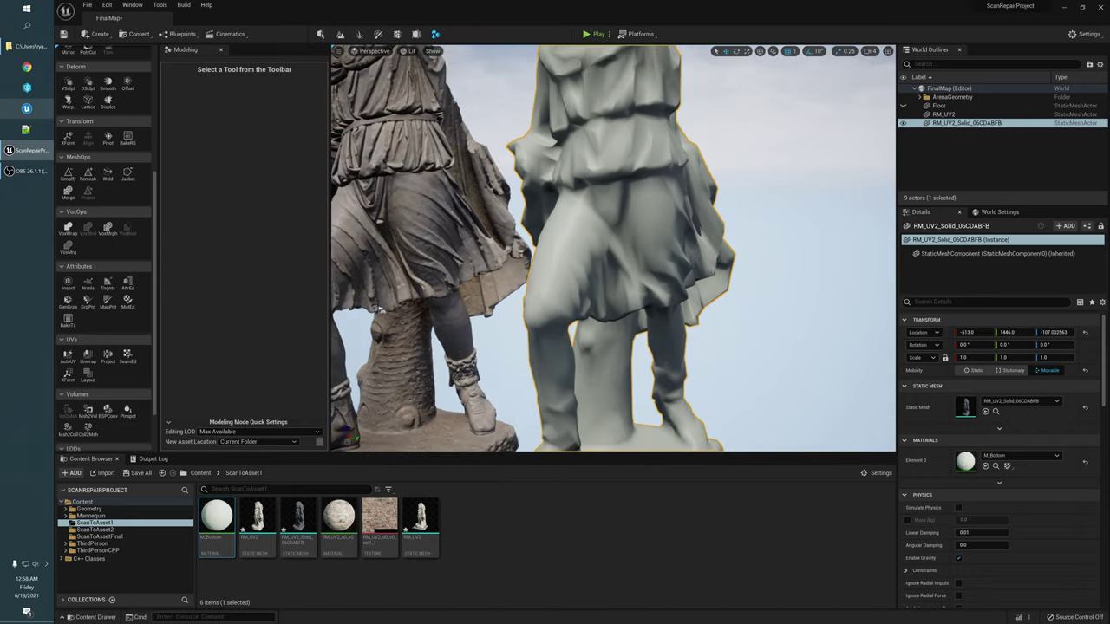
pyautogui.keyDown('alt'); pyautogui.moveTo(588, 220); pyautogui.dragTo(598, 364); pyautogui.keyUp('alt')
pyautogui.scroll(-1, 730, 264)
pyautogui.keyDown('alt'); pyautogui.moveTo(730, 265); pyautogui.dragTo(596, 249); pyautogui.keyUp('alt')
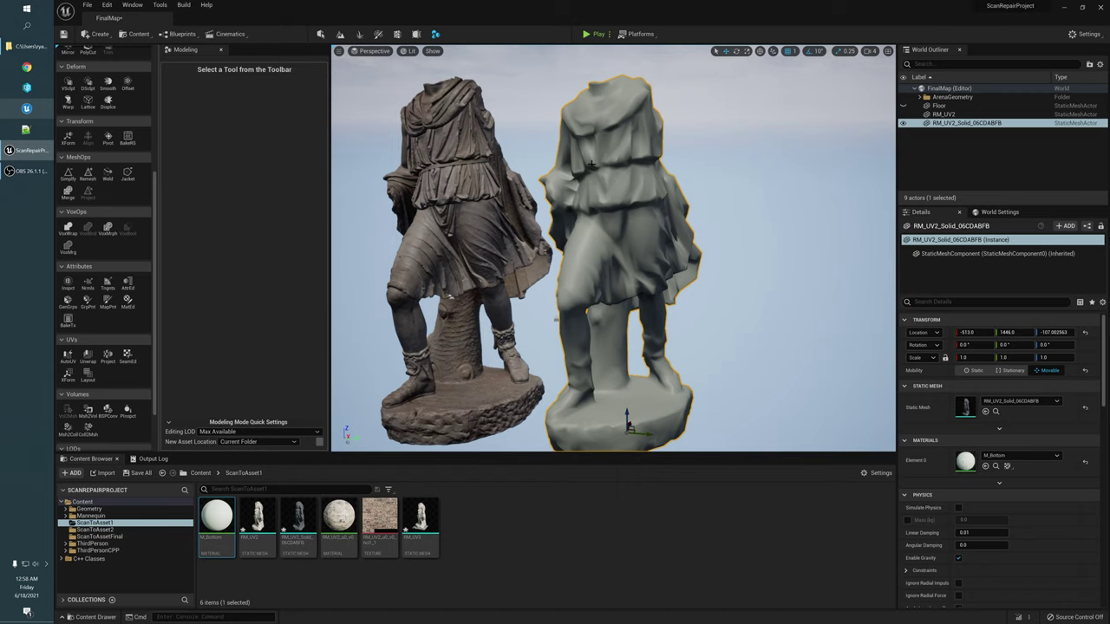
pyautogui.keyDown('alt'); pyautogui.moveTo(626, 187); pyautogui.dragTo(610, 183); pyautogui.keyUp('alt')
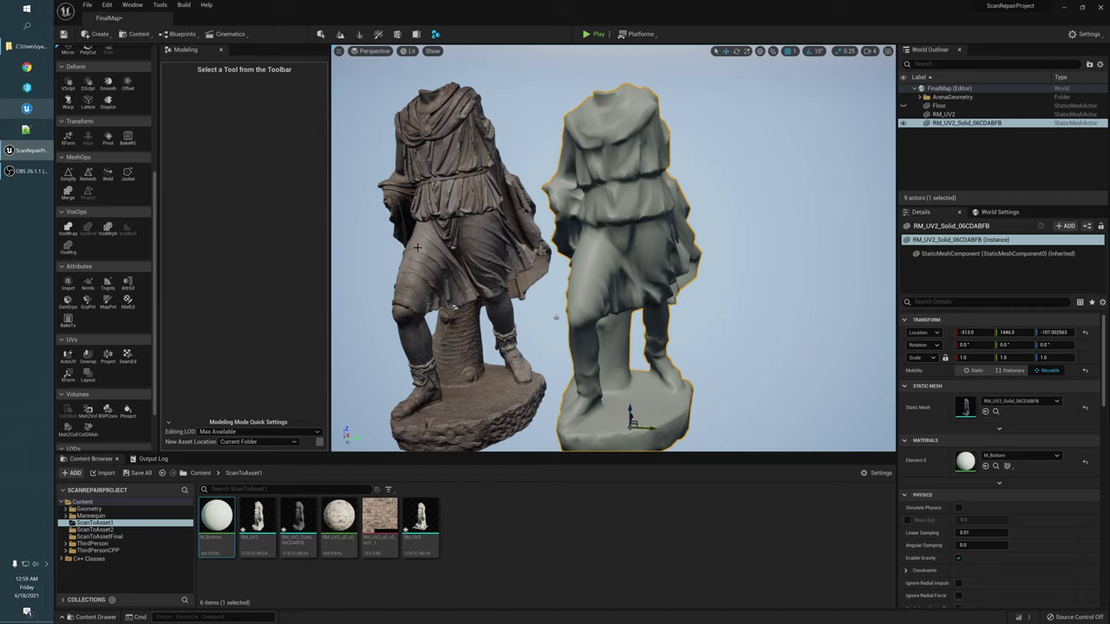
# Step: Start Bake Textures on the solid statue alone and choose Ambient Occlusion as the map type
pyautogui.keyDown('alt'); pyautogui.moveTo(599, 277); pyautogui.dragTo(629, 273, button='right'); pyautogui.keyUp('alt')
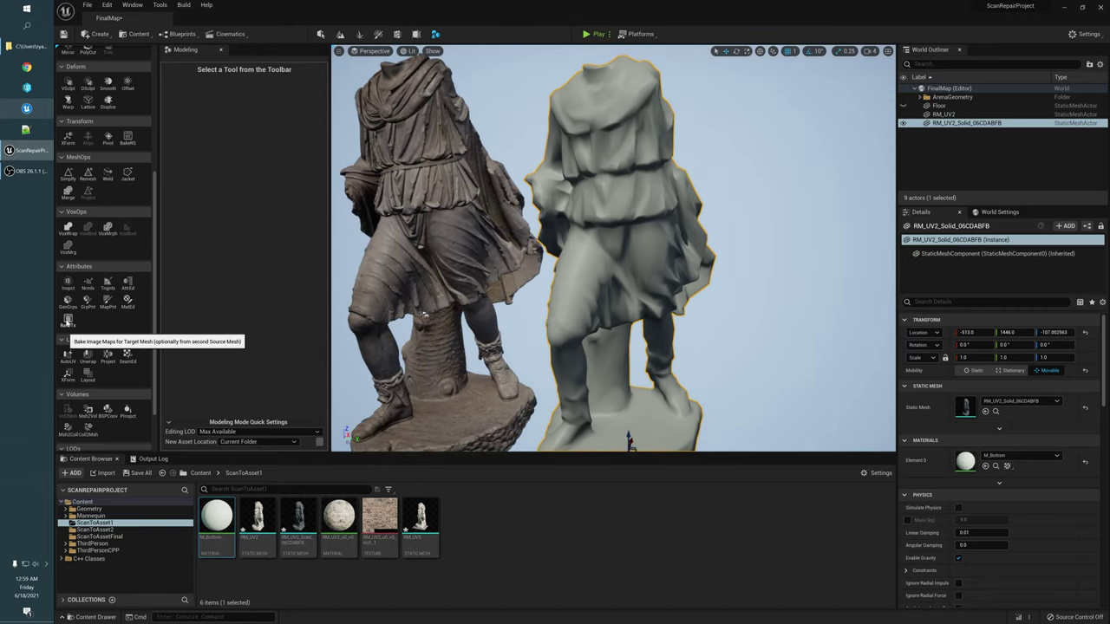
pyautogui.click(67, 320)
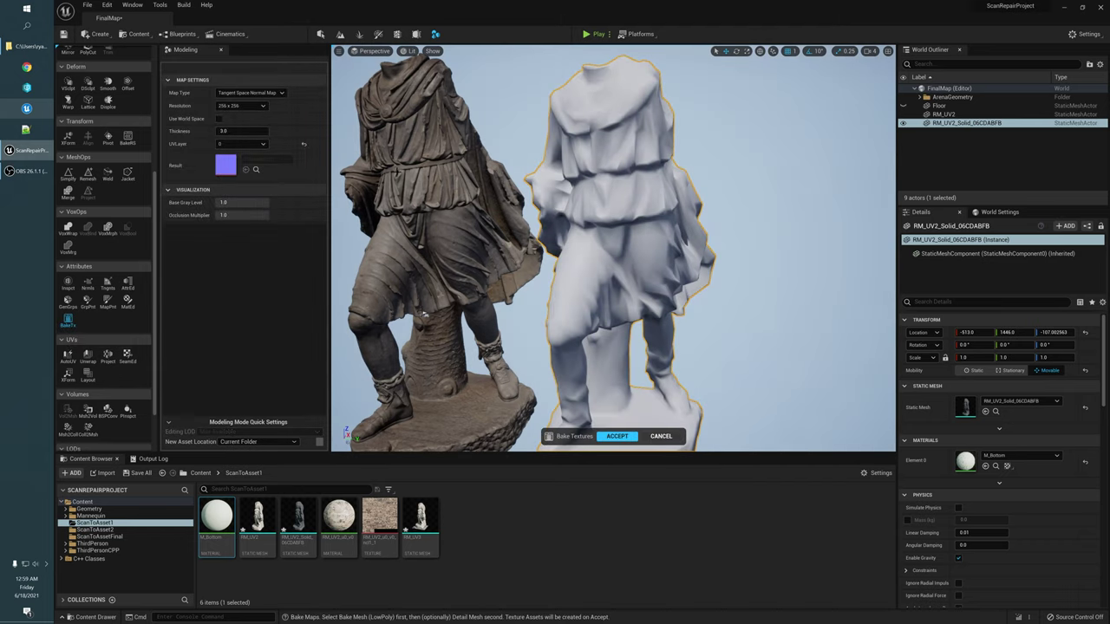
pyautogui.click(247, 93)
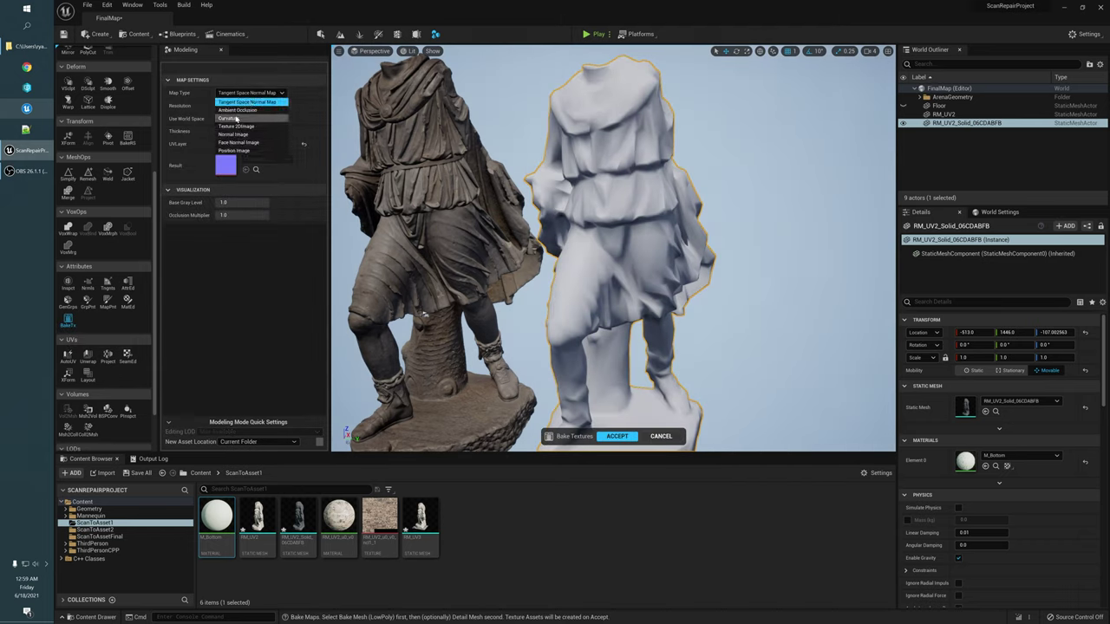
pyautogui.click(237, 110)
pyautogui.scroll(5, 625, 202)
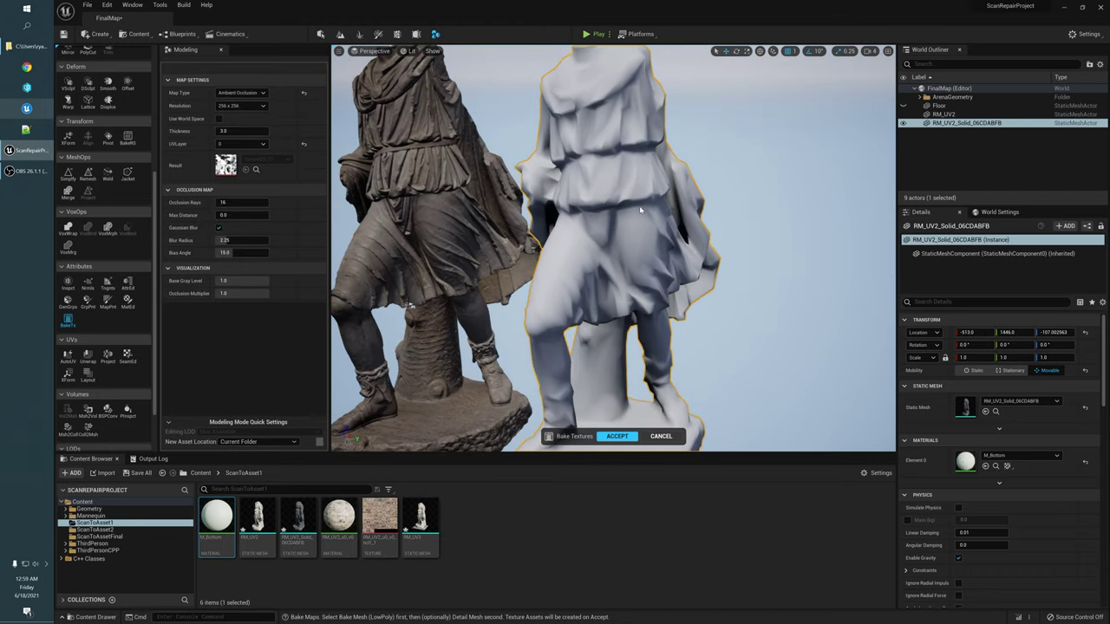
pyautogui.moveTo(605, 193)
pyautogui.keyDown('alt'); pyautogui.mouseDown()
pyautogui.moveTo(538, 186)
pyautogui.moveTo(607, 201)
pyautogui.mouseUp(); pyautogui.keyUp('alt')
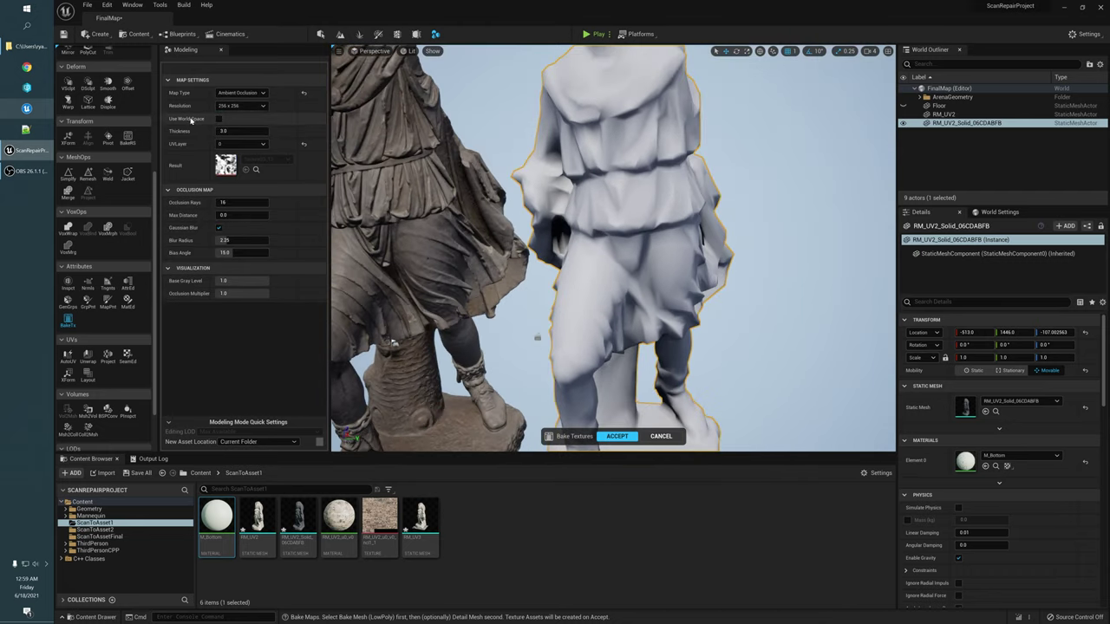
# Step: Set the bake resolution to 1024 x 1024 and check the ambient occlusion preview on the solid statue
pyautogui.click(241, 106)
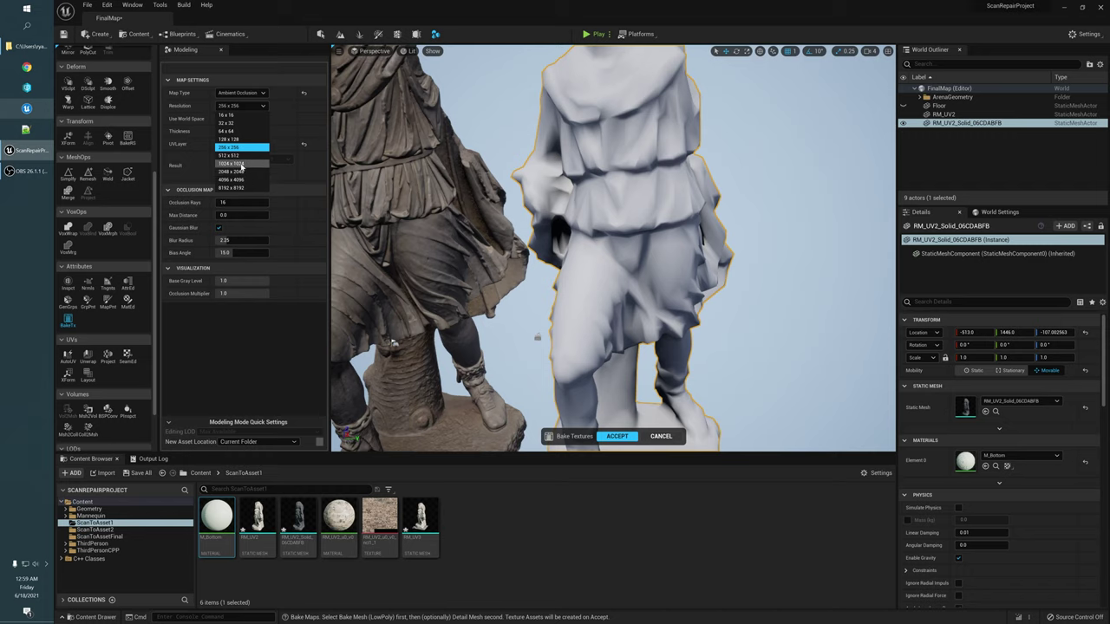
pyautogui.click(240, 165)
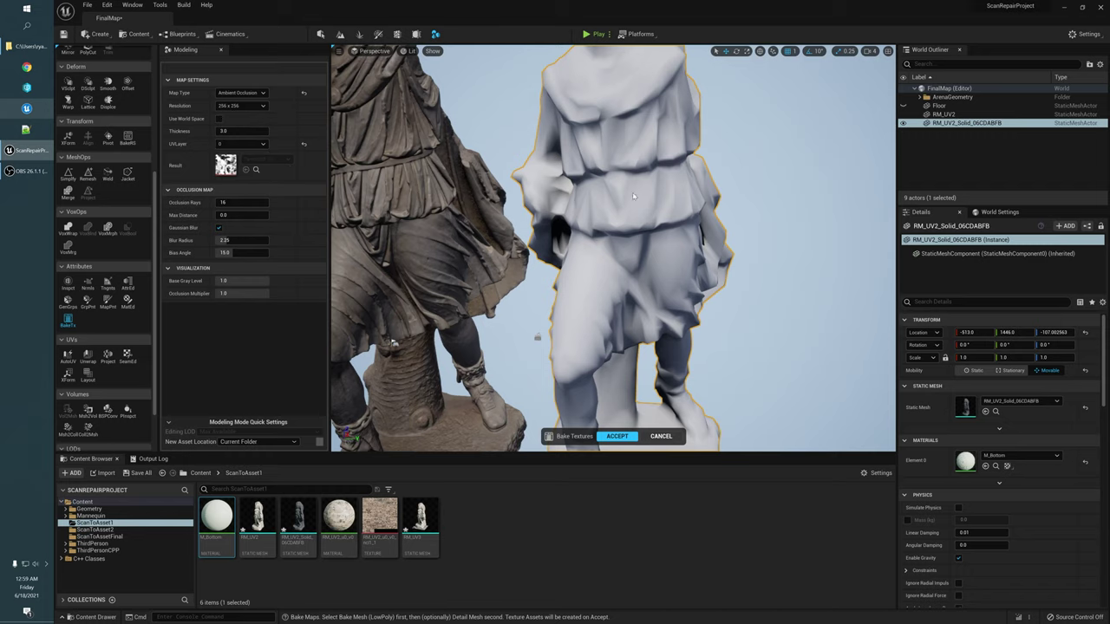
pyautogui.rightClick(213, 178)
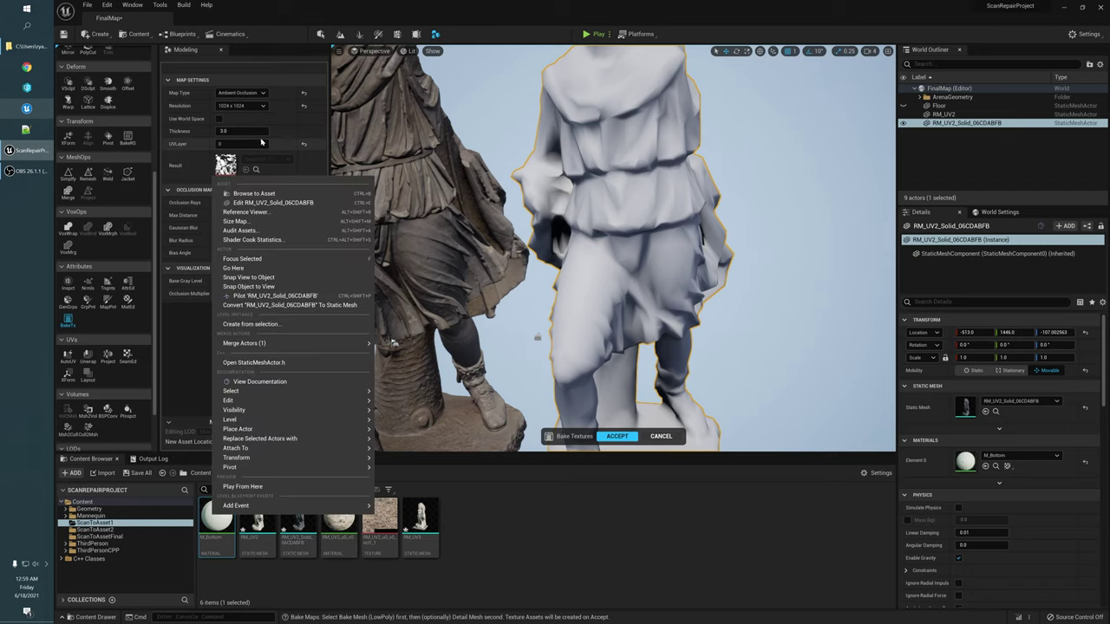
pyautogui.keyDown('alt'); pyautogui.moveTo(521, 200); pyautogui.dragTo(569, 204); pyautogui.keyUp('alt')
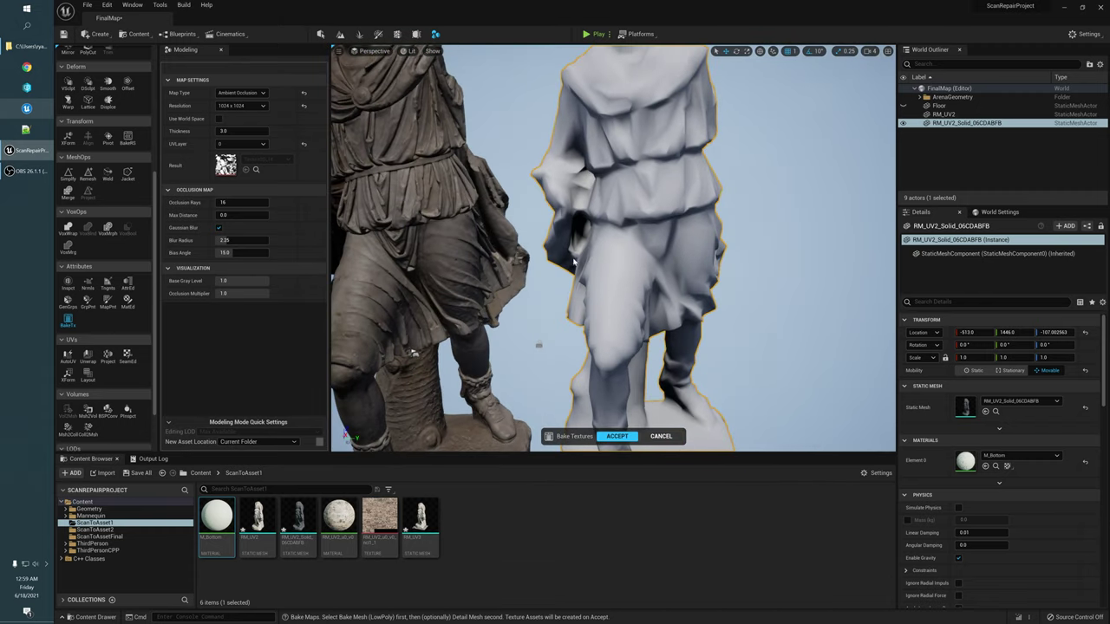
# Step: Switch the solid statue's bake to Tangent Space Normal Map, inspect the preview and cancel the bake
pyautogui.click(243, 93)
pyautogui.click(247, 103)
pyautogui.keyDown('alt'); pyautogui.moveTo(711, 238); pyautogui.dragTo(700, 264); pyautogui.keyUp('alt')
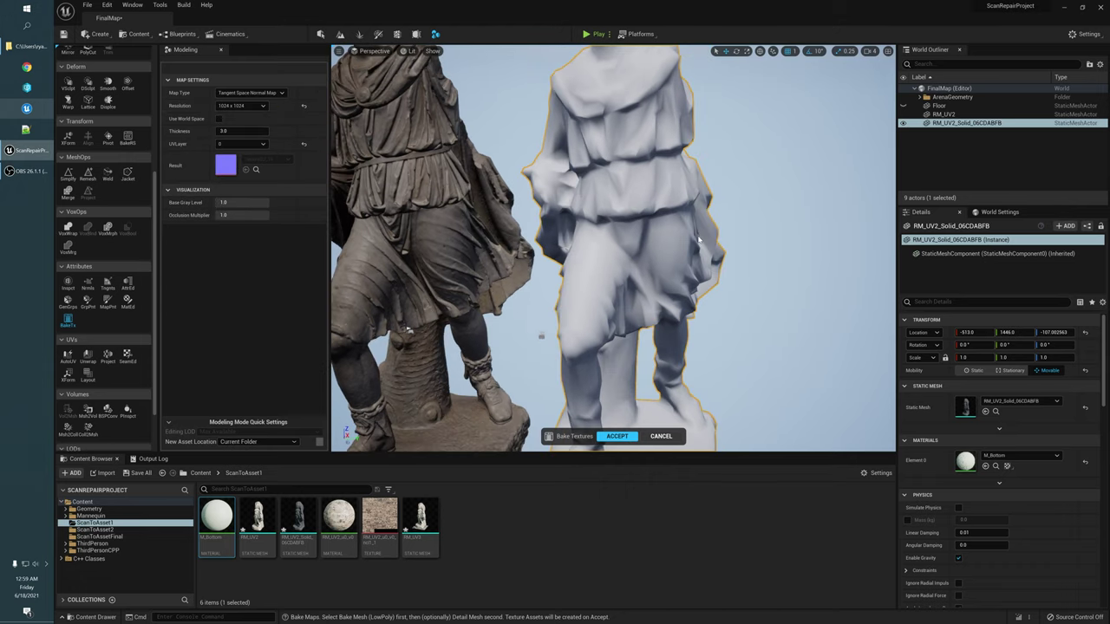
pyautogui.click(265, 94)
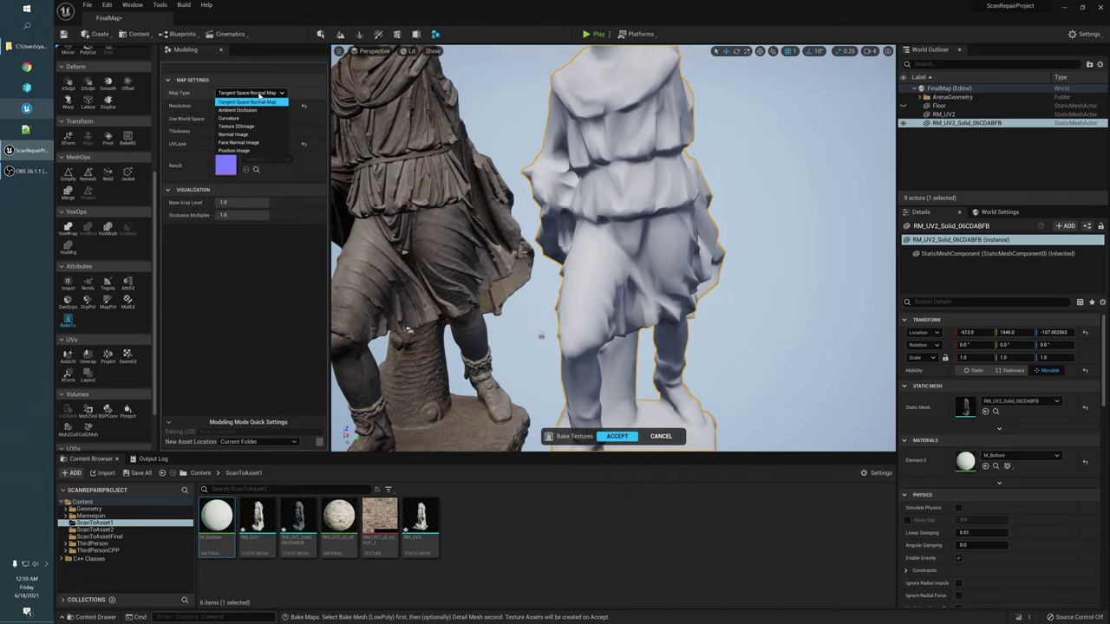
pyautogui.click(664, 437)
# Step: Add the original scan RM_UV2 to the selection after the solid statue, start Bake Textures and set the resolution to 2048 x 2048
pyautogui.keyDown('alt'); pyautogui.moveTo(632, 277); pyautogui.dragTo(640, 166); pyautogui.keyUp('alt')
pyautogui.keyDown('alt'); pyautogui.moveTo(393, 143); pyautogui.dragTo(402, 173); pyautogui.keyUp('alt')
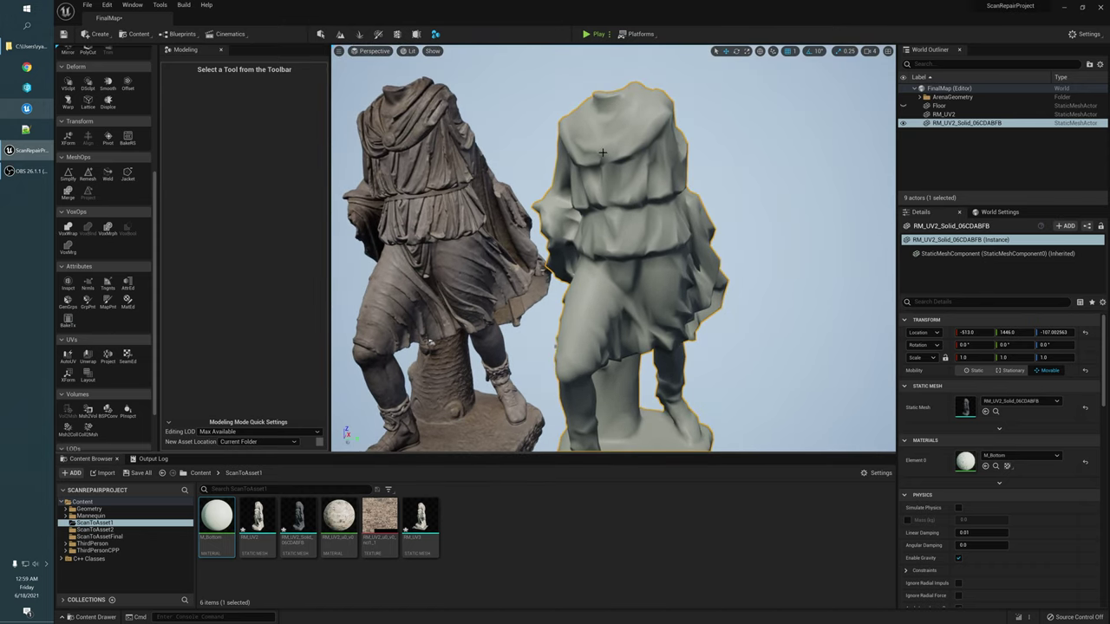
pyautogui.moveTo(603, 152); pyautogui.dragTo(606, 168, button='right')
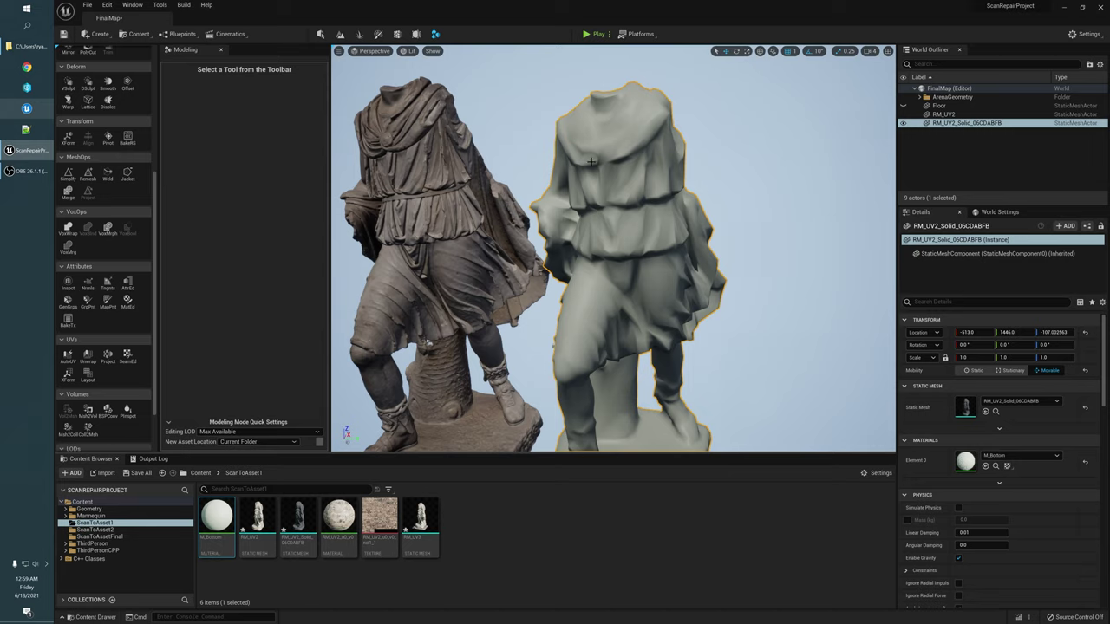
pyautogui.keyDown('shift'); pyautogui.click(400, 159); pyautogui.keyUp('shift')
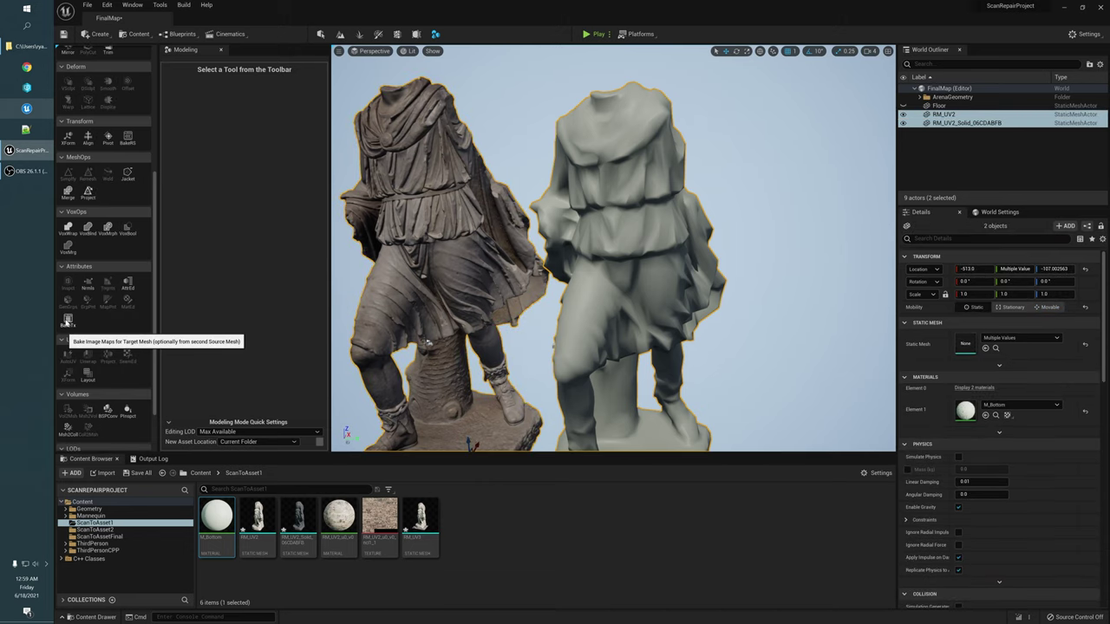
pyautogui.click(68, 320)
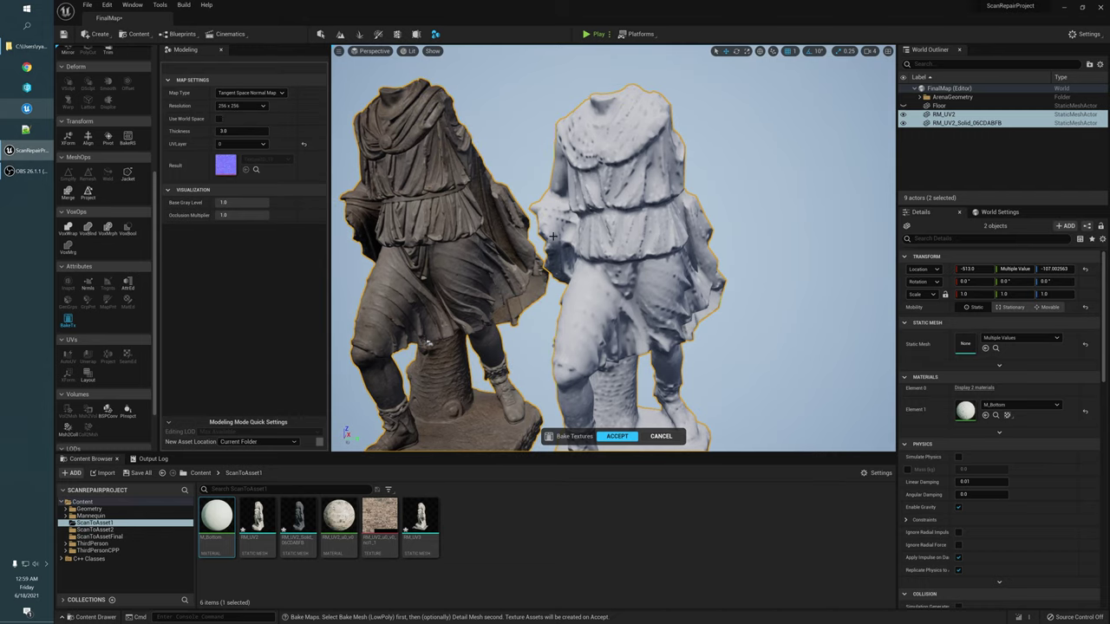
pyautogui.scroll(1, 582, 234)
pyautogui.click(241, 105)
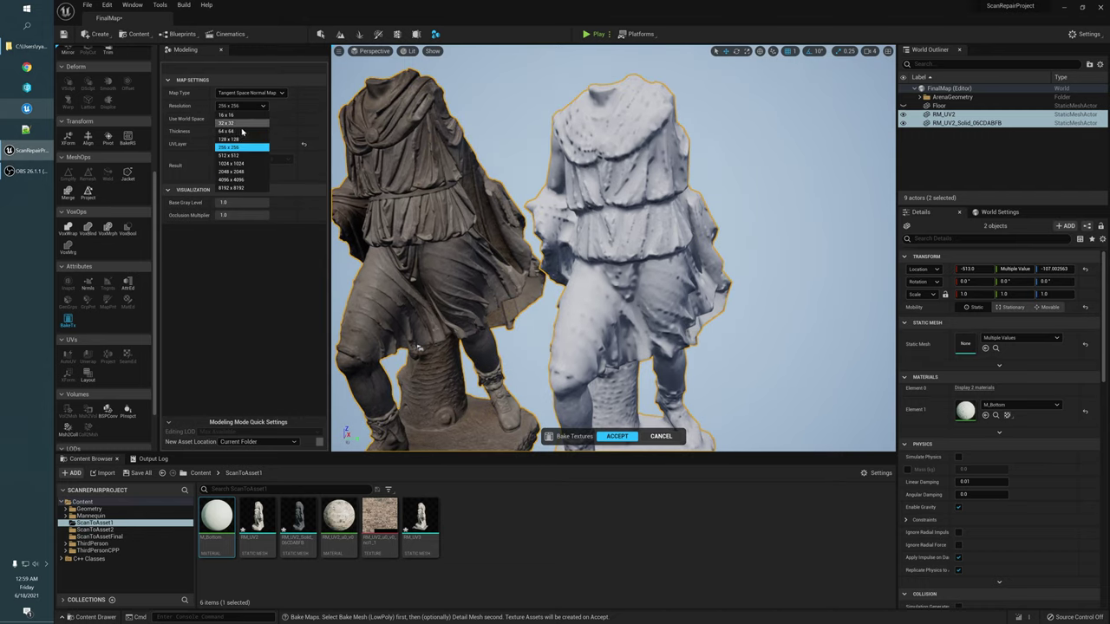
pyautogui.click(238, 172)
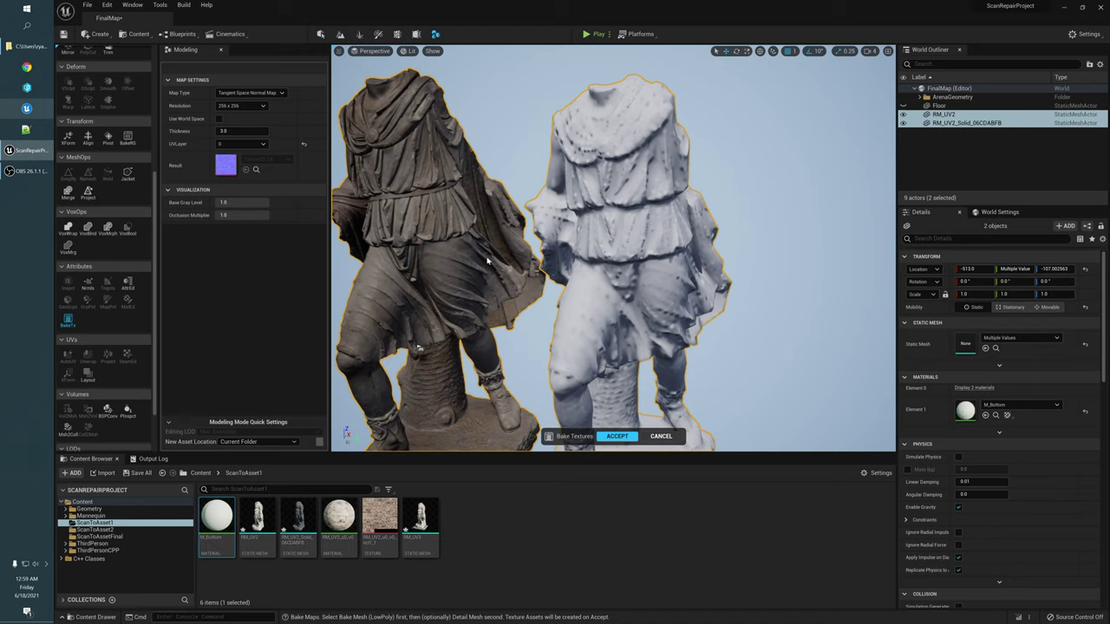
pyautogui.keyDown('alt'); pyautogui.moveTo(575, 238); pyautogui.dragTo(595, 193); pyautogui.keyUp('alt')
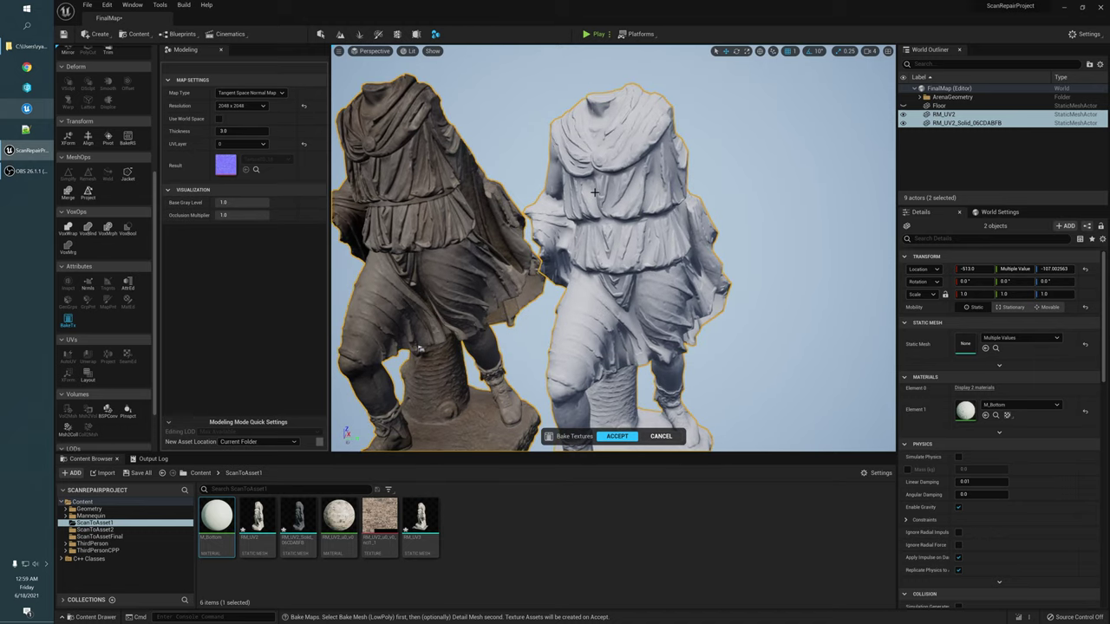
# Step: Examine the tangent space normal map preview on the solid statue against the original scan from several angles and distances
pyautogui.click(260, 94)
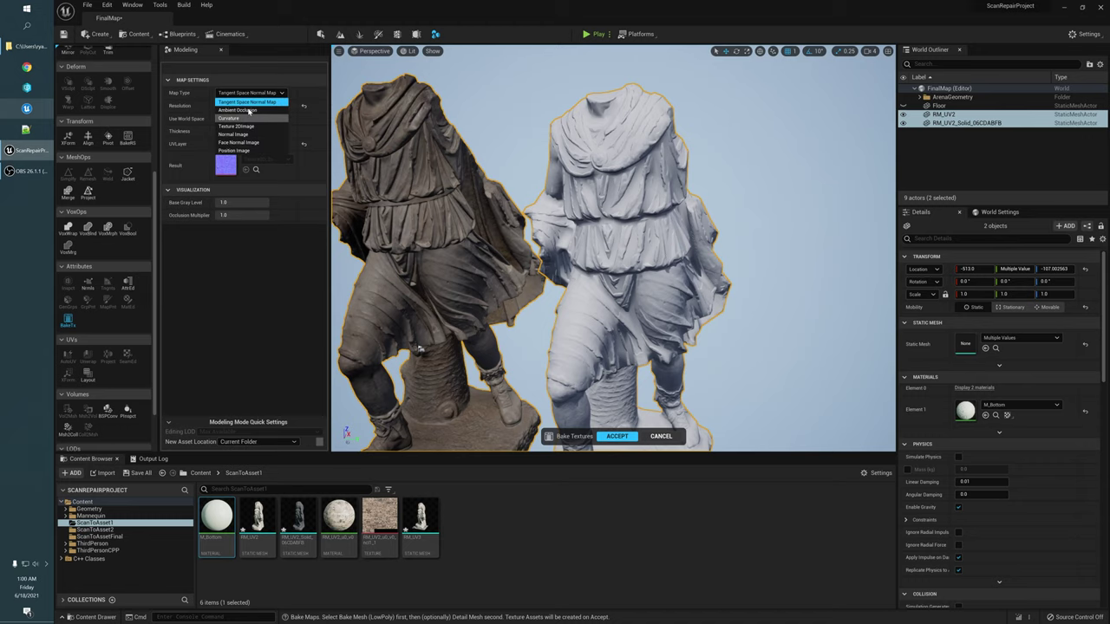
pyautogui.click(256, 94)
pyautogui.keyDown('alt'); pyautogui.moveTo(529, 287); pyautogui.dragTo(574, 309, button='right'); pyautogui.keyUp('alt')
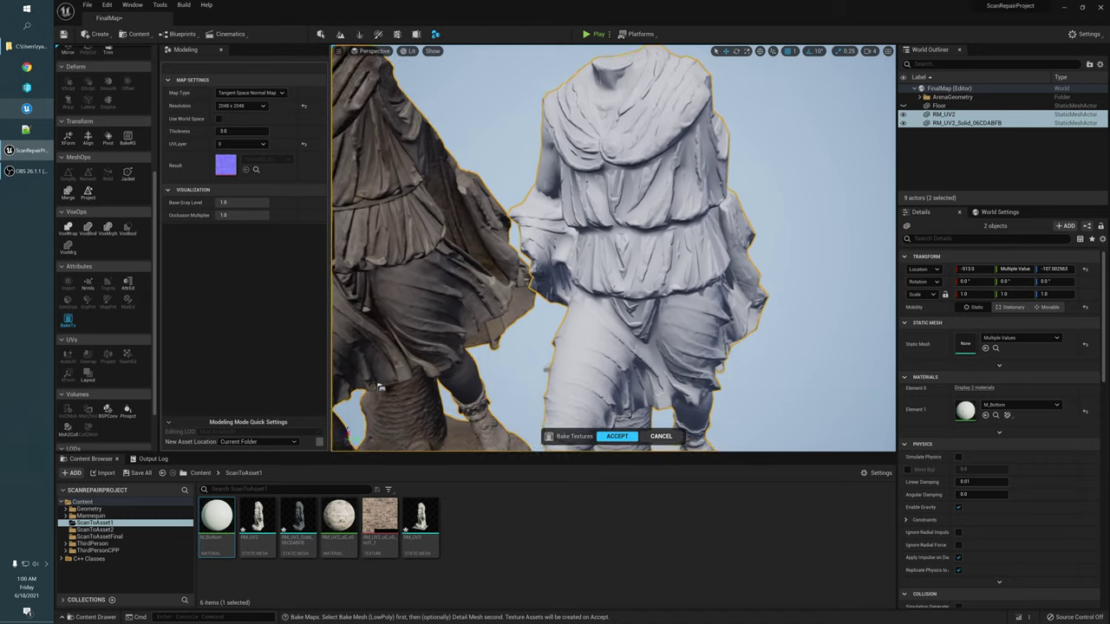
pyautogui.moveTo(380, 387)
pyautogui.keyDown('alt'); pyautogui.mouseDown()
pyautogui.moveTo(354, 399)
pyautogui.moveTo(357, 375)
pyautogui.moveTo(408, 386)
pyautogui.moveTo(360, 377)
pyautogui.moveTo(416, 399)
pyautogui.moveTo(365, 382)
pyautogui.mouseUp(); pyautogui.keyUp('alt')
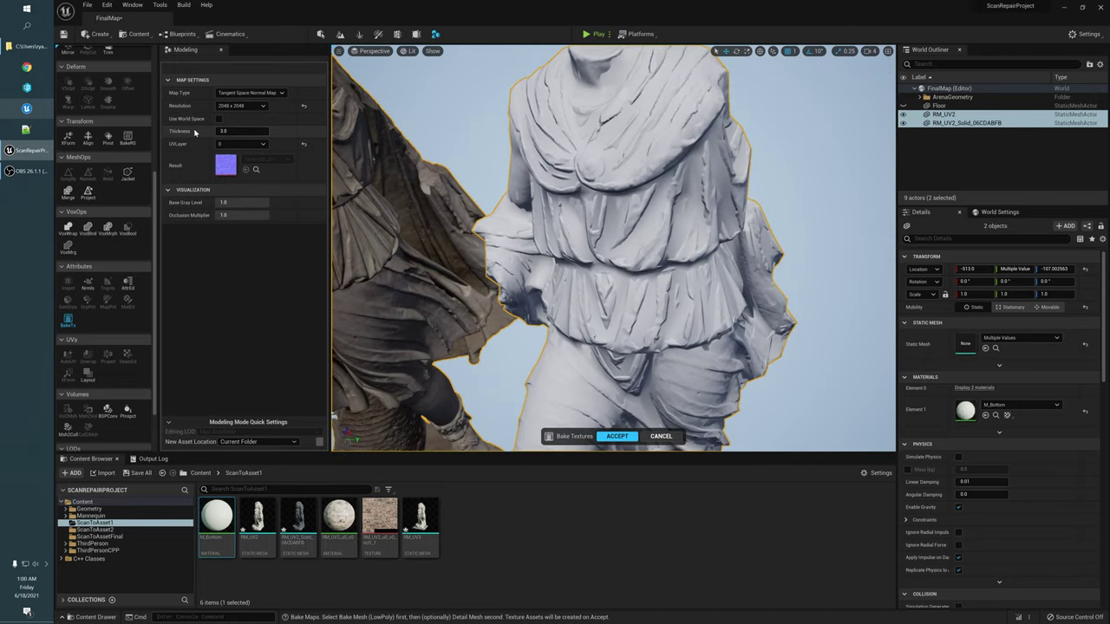
pyautogui.keyDown('alt'); pyautogui.moveTo(485, 286); pyautogui.dragTo(442, 261, button='right'); pyautogui.keyUp('alt')
pyautogui.keyDown('alt'); pyautogui.moveTo(442, 260); pyautogui.dragTo(486, 269); pyautogui.keyUp('alt')
pyautogui.moveTo(378, 152)
pyautogui.keyDown('alt'); pyautogui.mouseDown()
pyautogui.moveTo(399, 160)
pyautogui.moveTo(378, 152)
pyautogui.mouseUp(); pyautogui.keyUp('alt')
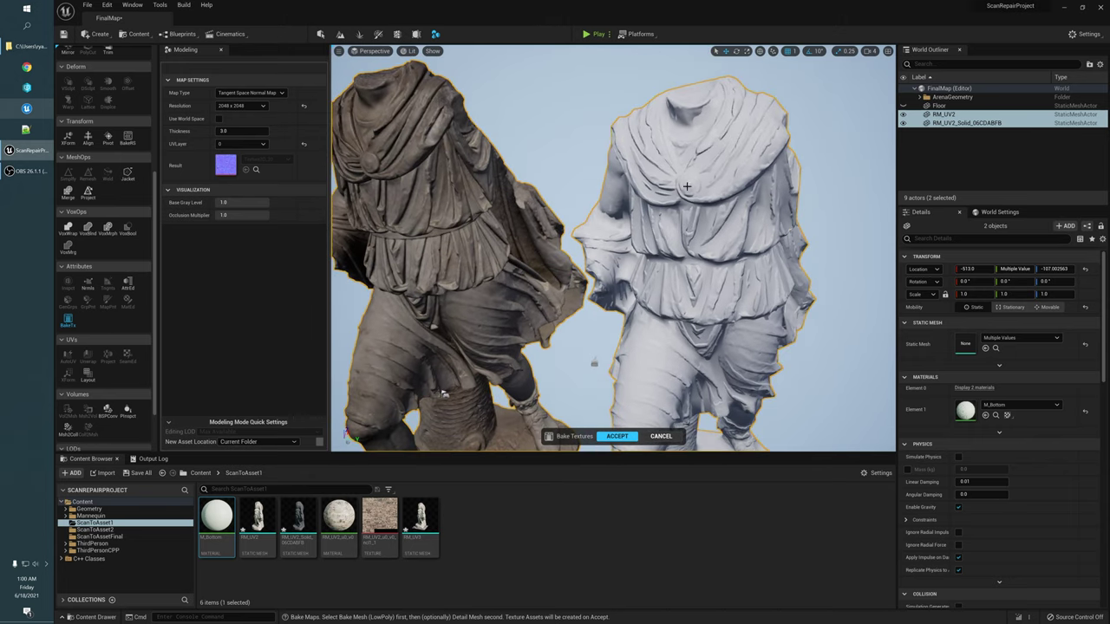
pyautogui.keyDown('alt'); pyautogui.moveTo(444, 394); pyautogui.dragTo(440, 388); pyautogui.keyUp('alt')
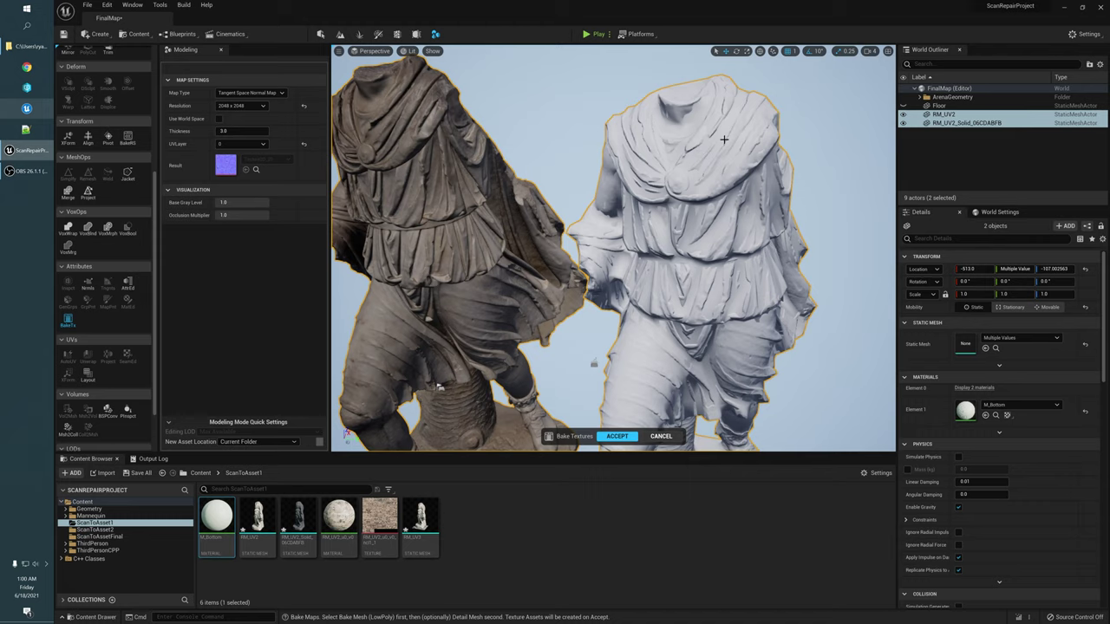
pyautogui.keyDown('alt'); pyautogui.moveTo(652, 161); pyautogui.dragTo(680, 181); pyautogui.keyUp('alt')
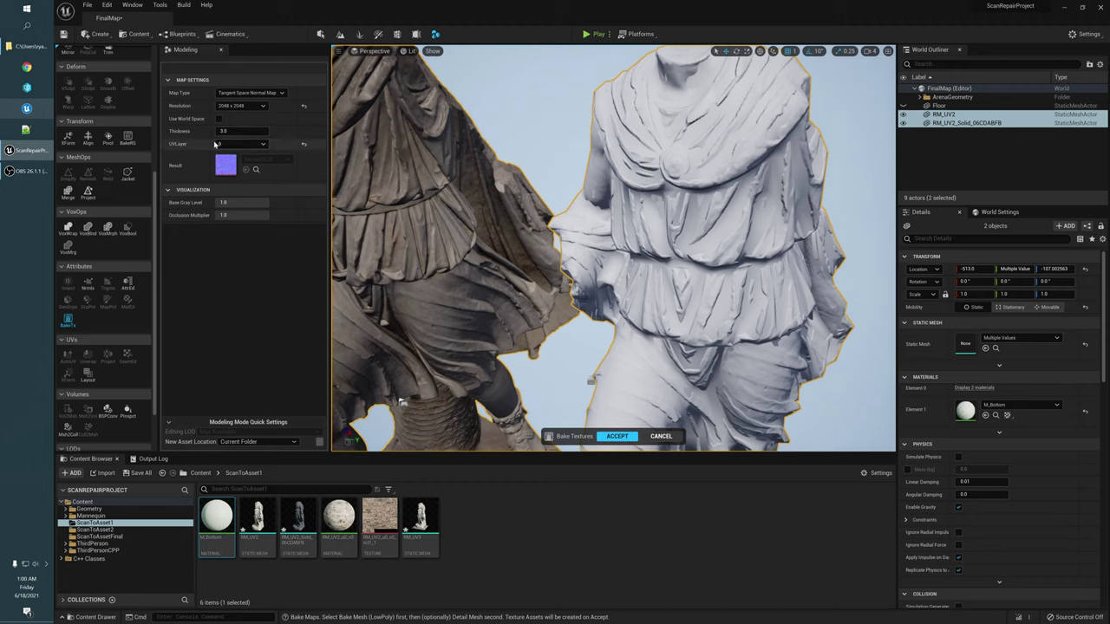
# Step: Set the bake thickness to 10 and inspect the drapery folds in the normal map preview
pyautogui.click(243, 131)
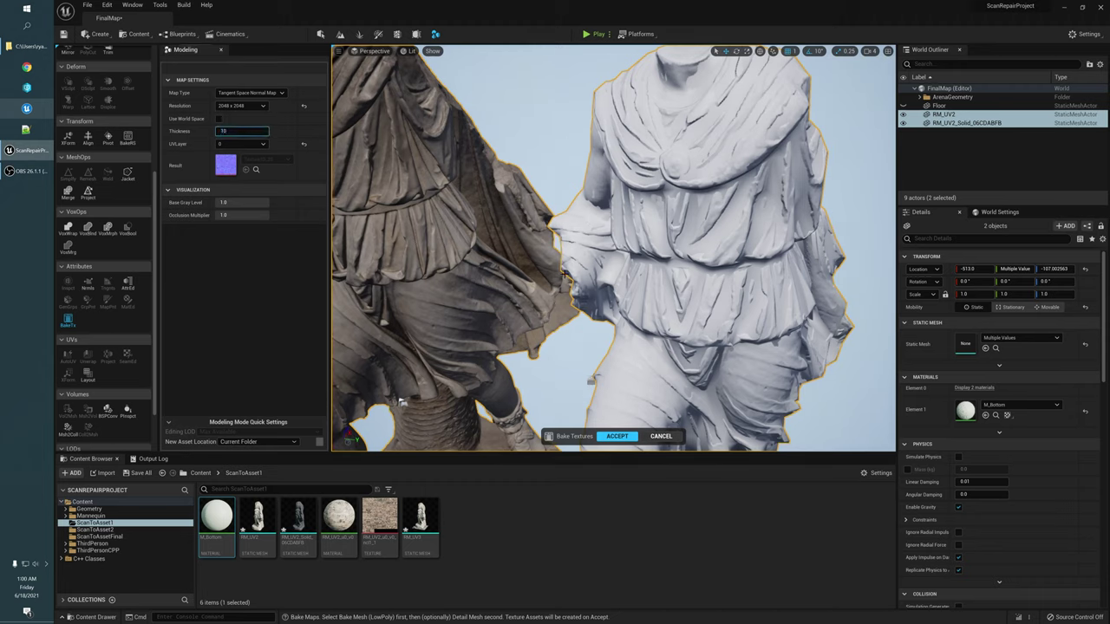
pyautogui.keyDown('alt'); pyautogui.moveTo(746, 200); pyautogui.dragTo(746, 178); pyautogui.keyUp('alt')
pyautogui.keyDown('alt'); pyautogui.moveTo(671, 214); pyautogui.dragTo(670, 227); pyautogui.keyUp('alt')
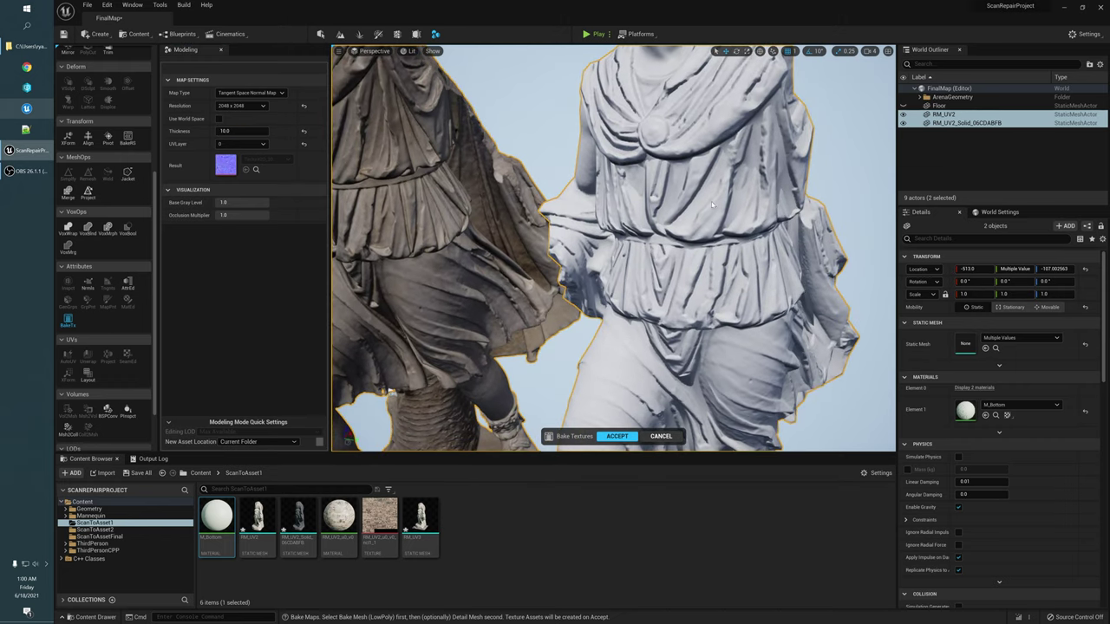
pyautogui.scroll(4, 671, 215)
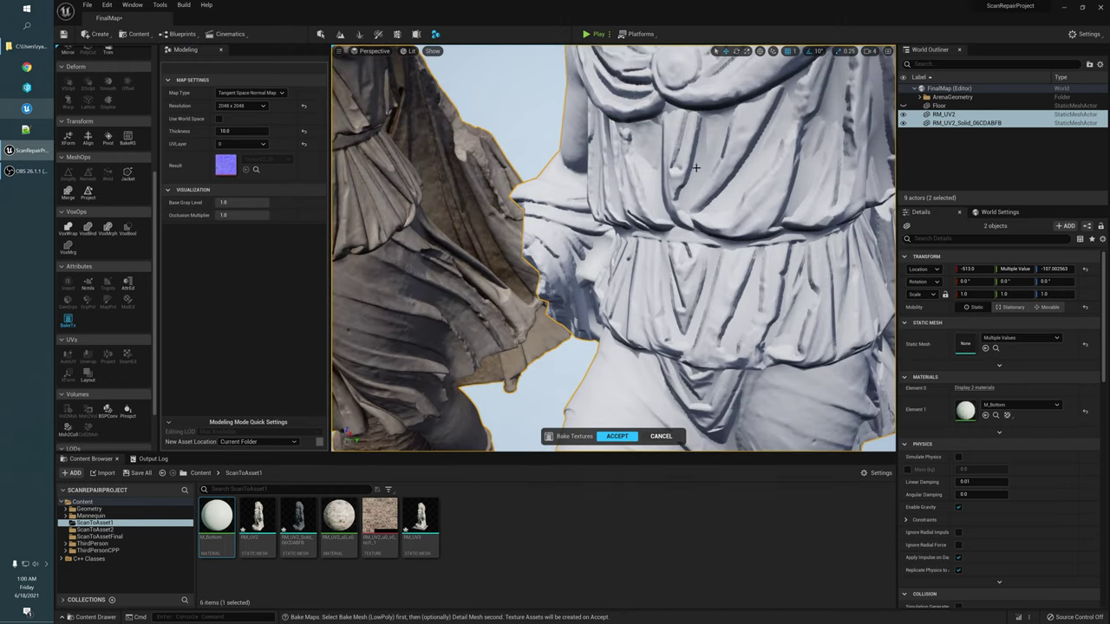
pyautogui.scroll(-4, 696, 168)
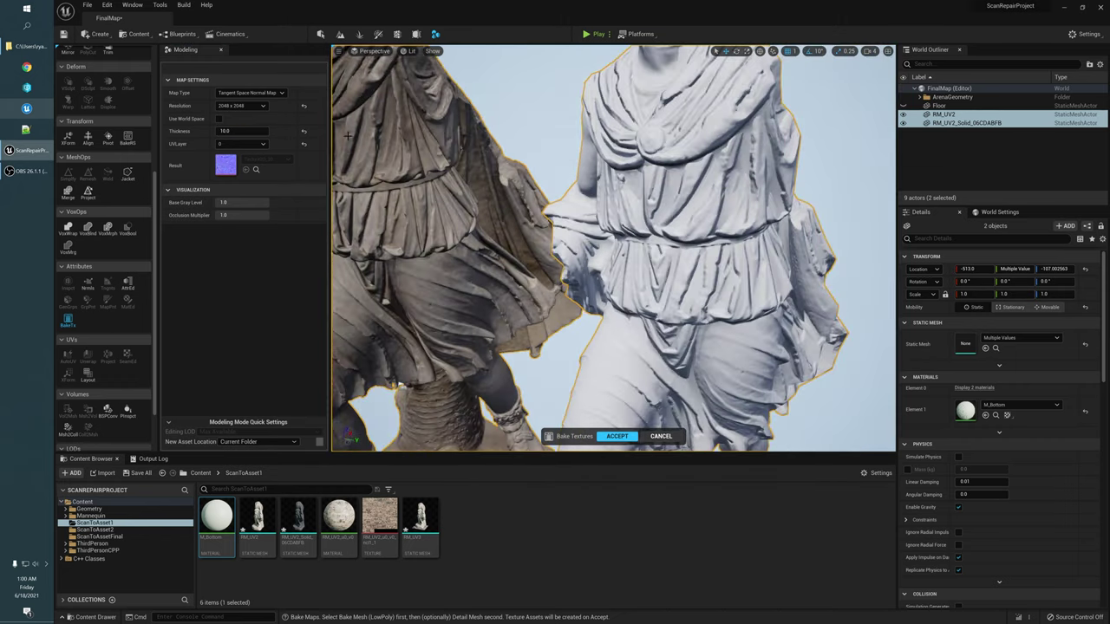
# Step: Raise the bake thickness to 25 and check the solid statue's preview
pyautogui.click(236, 132)
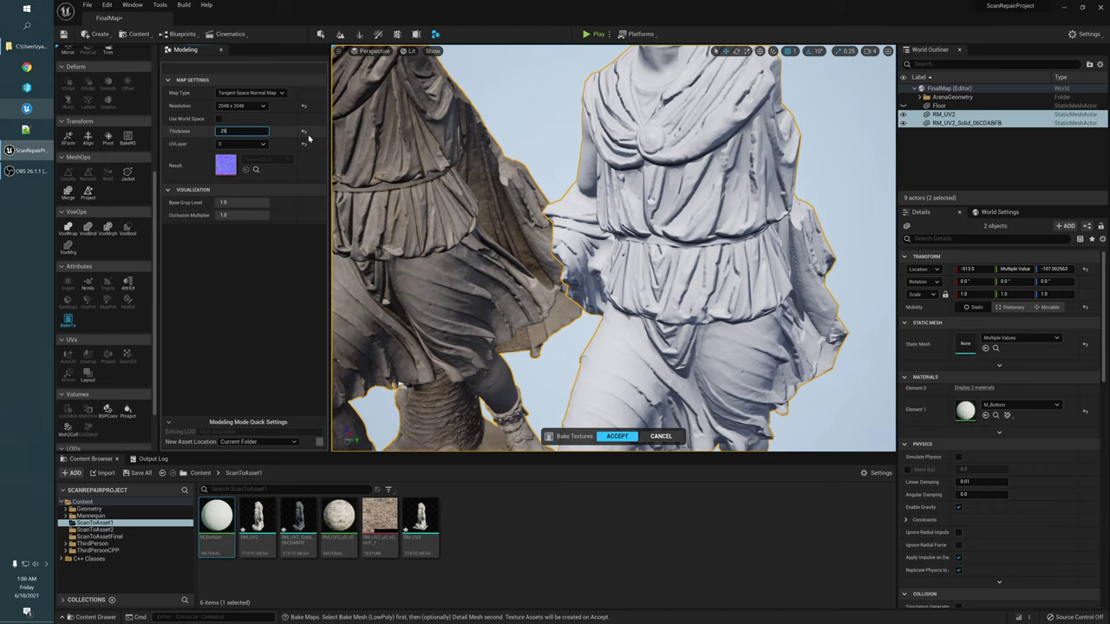
pyautogui.press('Return')
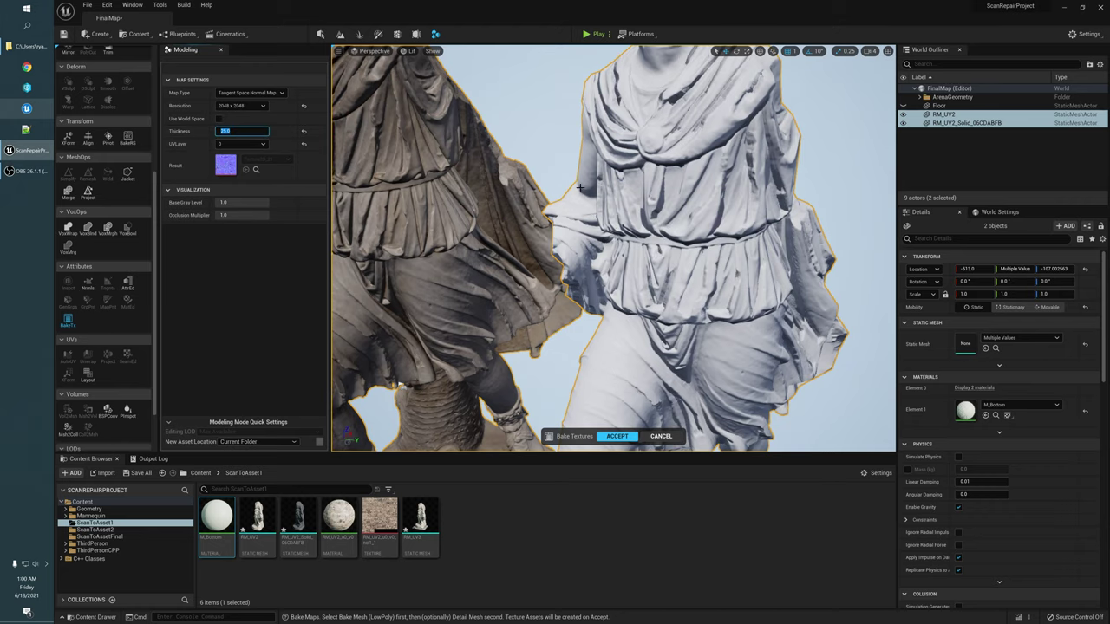
pyautogui.keyDown('alt'); pyautogui.moveTo(581, 188); pyautogui.dragTo(572, 208); pyautogui.keyUp('alt')
# Step: Raise the bake thickness to 50 and inspect the normal map preview around the torso and cloak
pyautogui.click(233, 132)
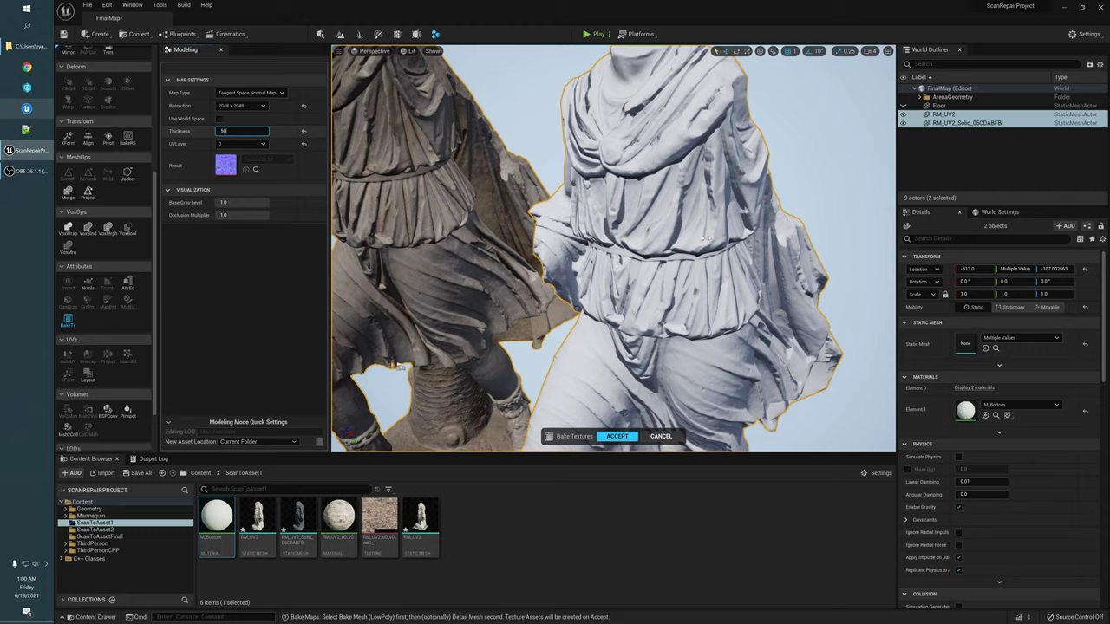
pyautogui.press('Return')
pyautogui.moveTo(691, 265)
pyautogui.keyDown('alt'); pyautogui.mouseDown()
pyautogui.moveTo(672, 274)
pyautogui.moveTo(691, 271)
pyautogui.mouseUp(); pyautogui.keyUp('alt')
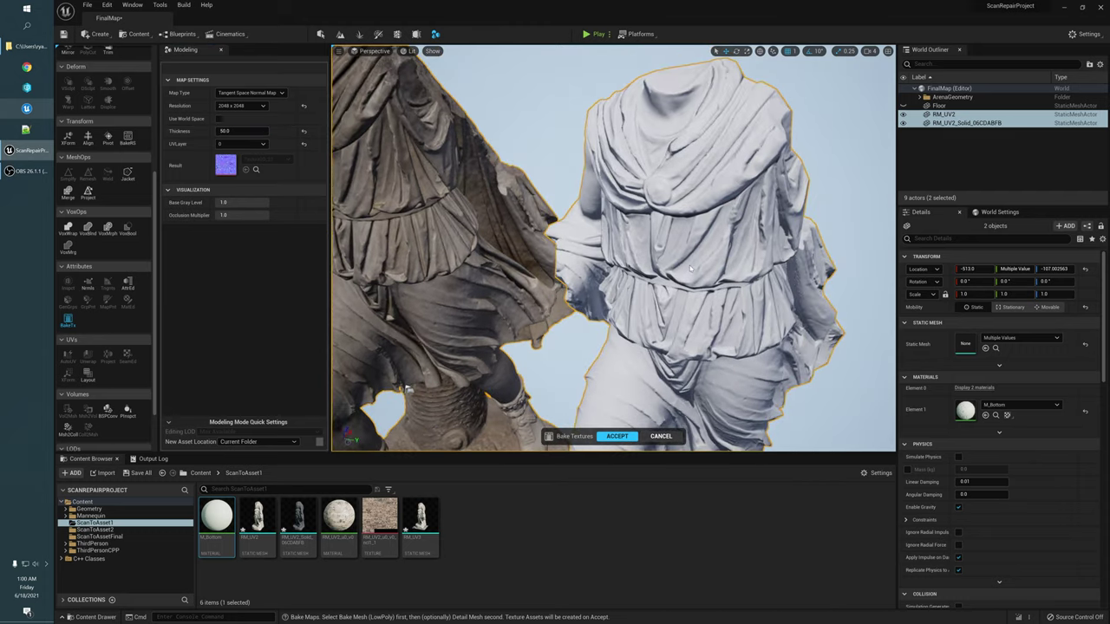
pyautogui.keyDown('alt'); pyautogui.moveTo(691, 272); pyautogui.dragTo(733, 272, button='right'); pyautogui.keyUp('alt')
pyautogui.keyDown('alt'); pyautogui.moveTo(732, 272); pyautogui.dragTo(722, 254); pyautogui.keyUp('alt')
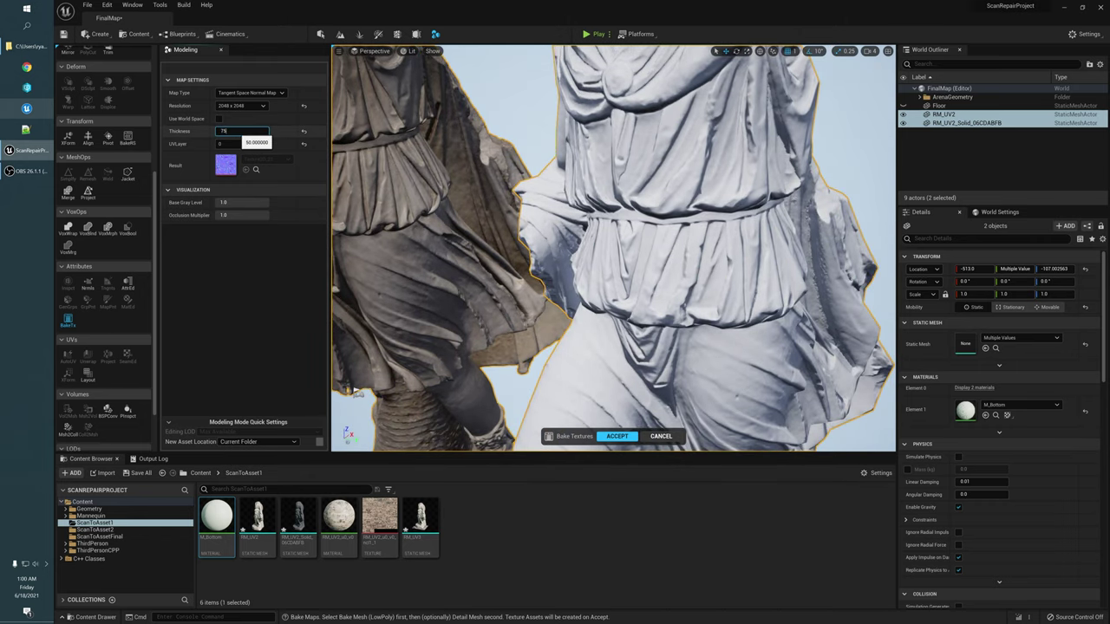
# Step: Set the bake thickness to 75, check the preview around the statue and accept the normal map bake
pyautogui.press('Return')
pyautogui.keyDown('alt'); pyautogui.moveTo(739, 233); pyautogui.dragTo(737, 156); pyautogui.keyUp('alt')
pyautogui.moveTo(804, 160); pyautogui.dragTo(803, 160, button='right')
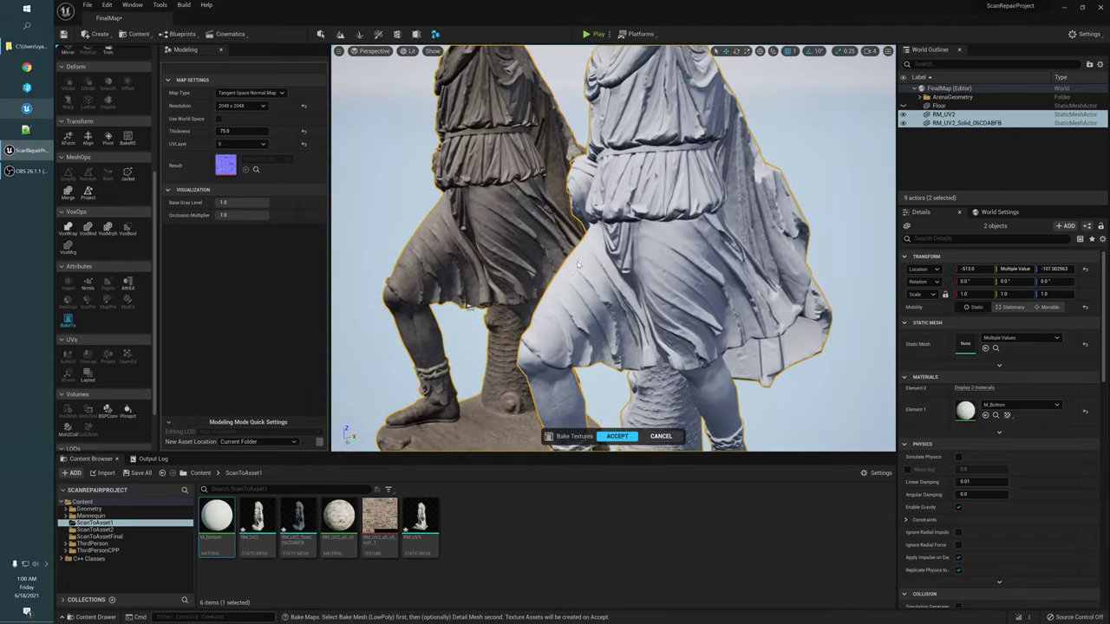
pyautogui.keyDown('alt'); pyautogui.moveTo(579, 265); pyautogui.dragTo(585, 295); pyautogui.keyUp('alt')
pyautogui.moveTo(682, 243)
pyautogui.keyDown('alt'); pyautogui.mouseDown()
pyautogui.moveTo(673, 221)
pyautogui.moveTo(702, 238)
pyautogui.moveTo(694, 248)
pyautogui.moveTo(664, 231)
pyautogui.moveTo(678, 234)
pyautogui.moveTo(707, 286)
pyautogui.moveTo(678, 229)
pyautogui.moveTo(647, 269)
pyautogui.moveTo(620, 260)
pyautogui.moveTo(629, 273)
pyautogui.moveTo(698, 239)
pyautogui.mouseUp(); pyautogui.keyUp('alt')
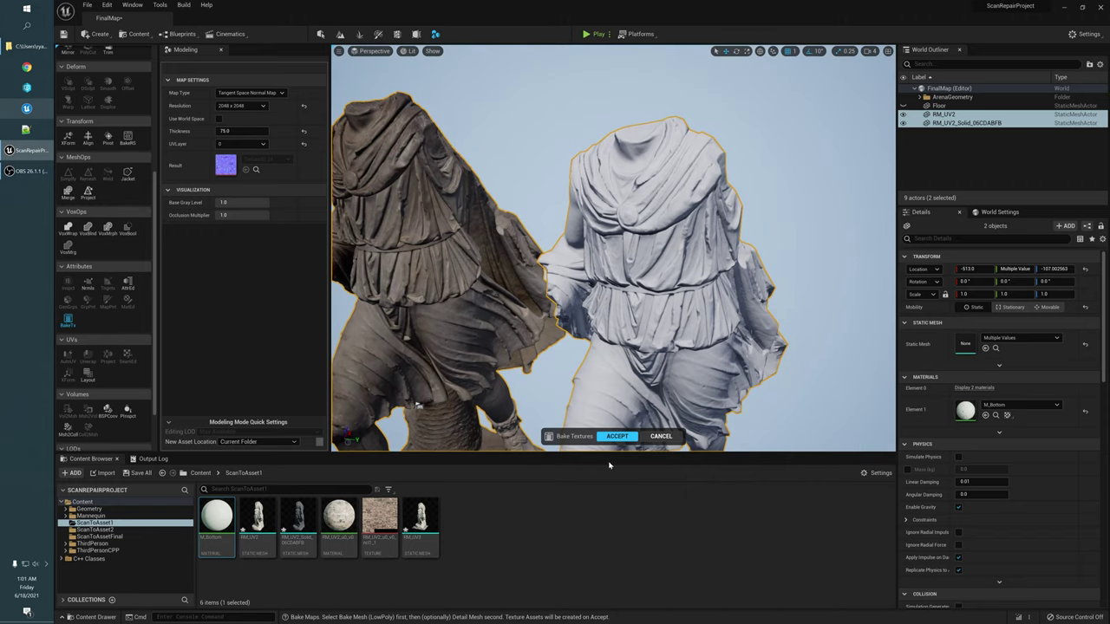
pyautogui.click(617, 438)
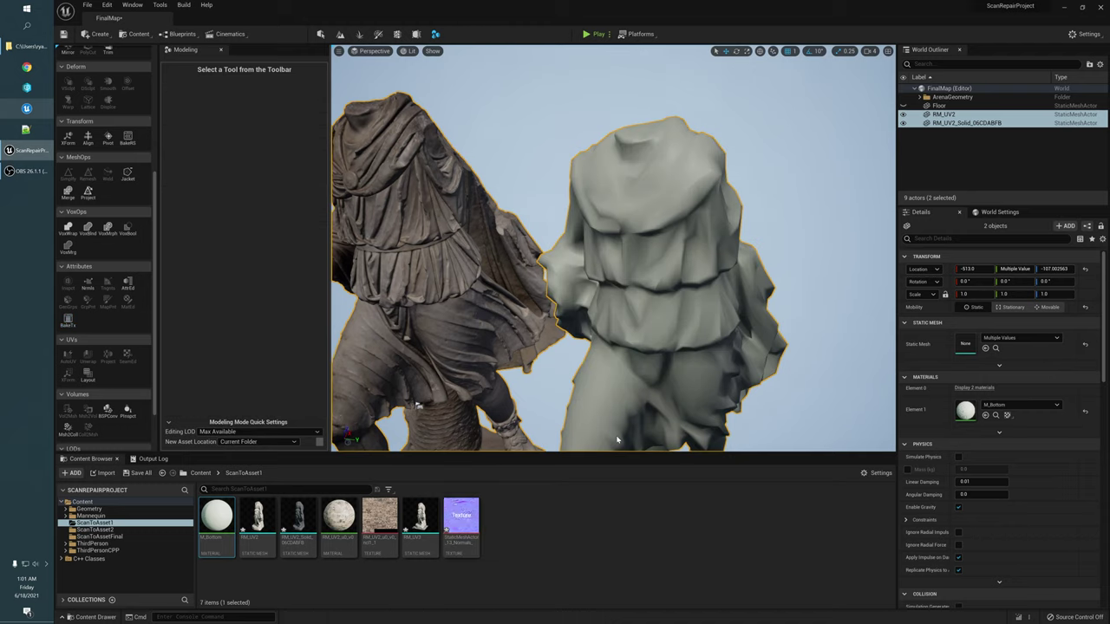
# Step: Create a new material named M_Final in the ScanToAsset1 folder
pyautogui.keyDown('alt'); pyautogui.moveTo(656, 355); pyautogui.dragTo(646, 282); pyautogui.keyUp('alt')
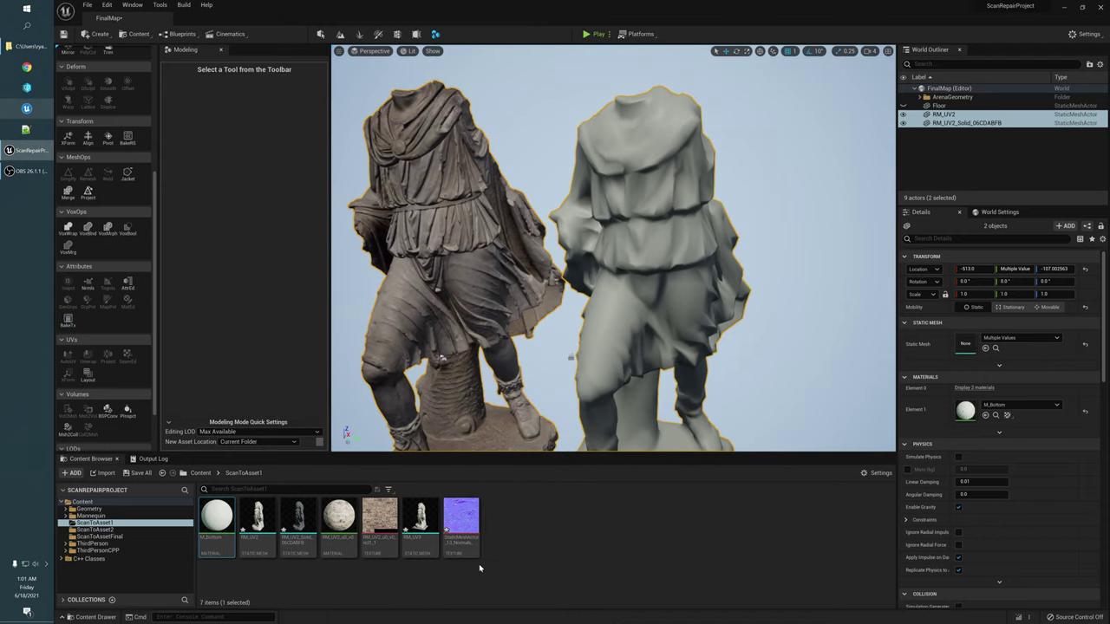
pyautogui.rightClick(560, 552)
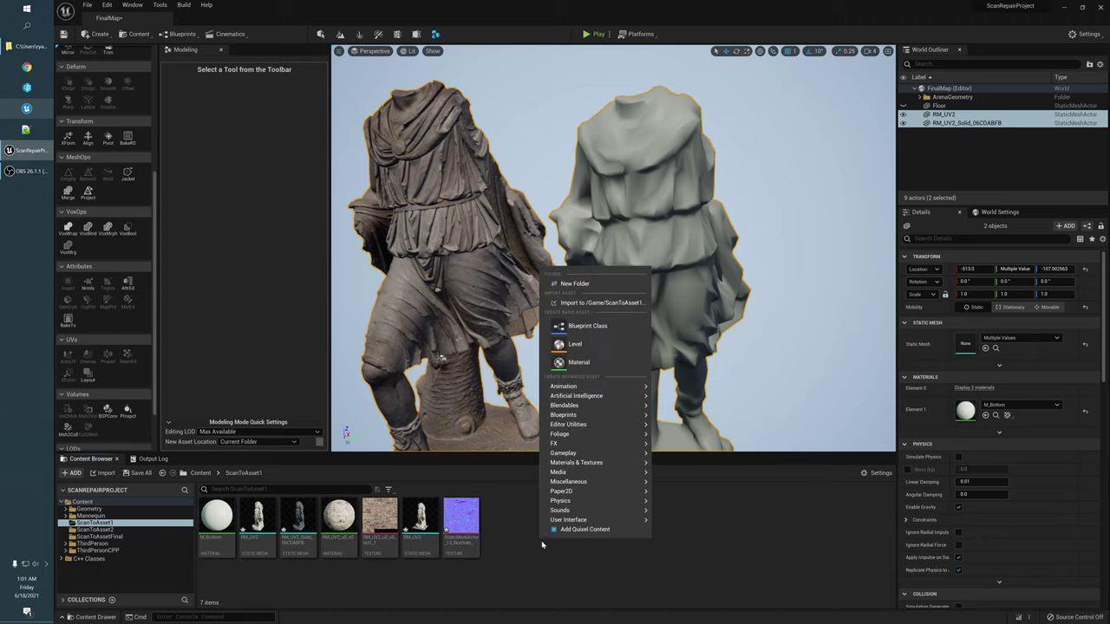
pyautogui.click(595, 340)
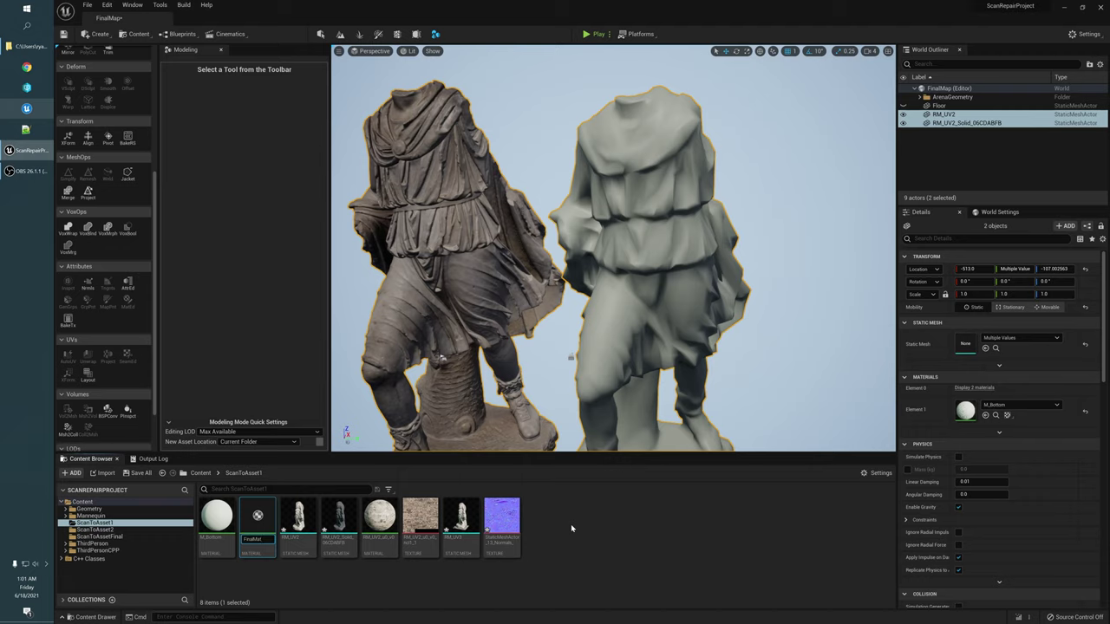
pyautogui.write('M_Final')
pyautogui.press('Return')
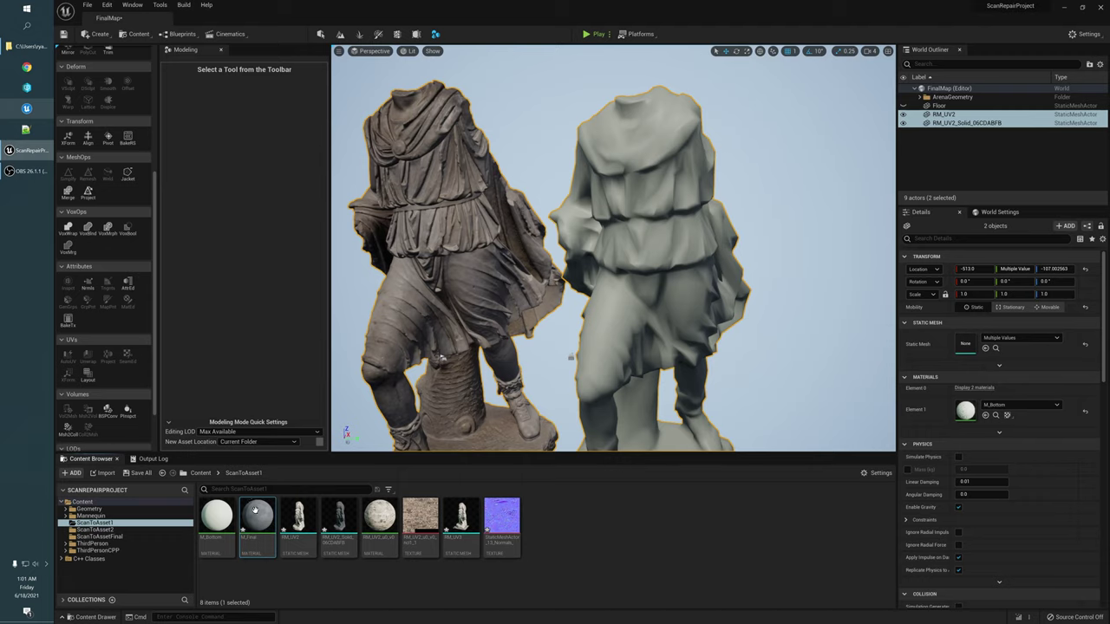
# Step: Connect the baked normals texture to M_Final's Normal input, save the material and apply it to the solid statue
pyautogui.doubleClick(254, 519)
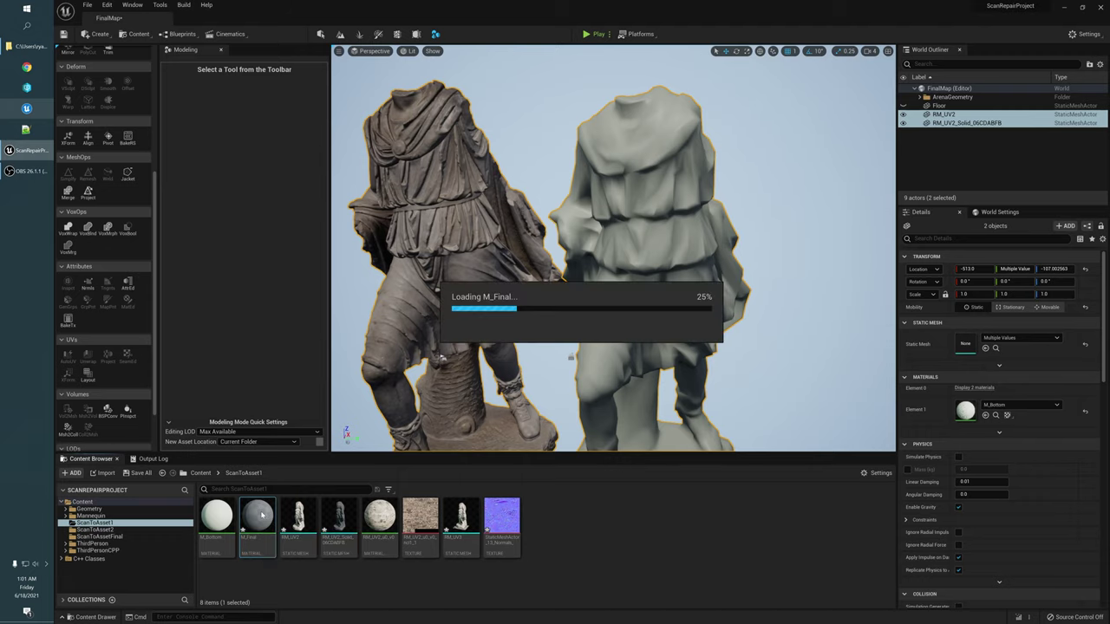
pyautogui.moveTo(494, 521); pyautogui.dragTo(665, 229)
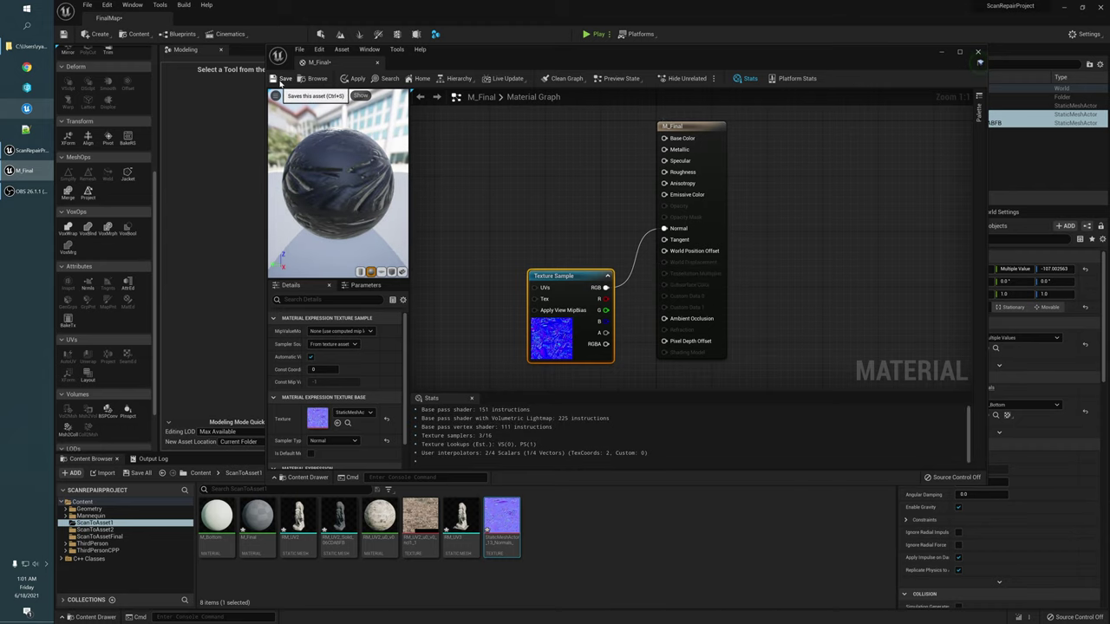
pyautogui.click(377, 64)
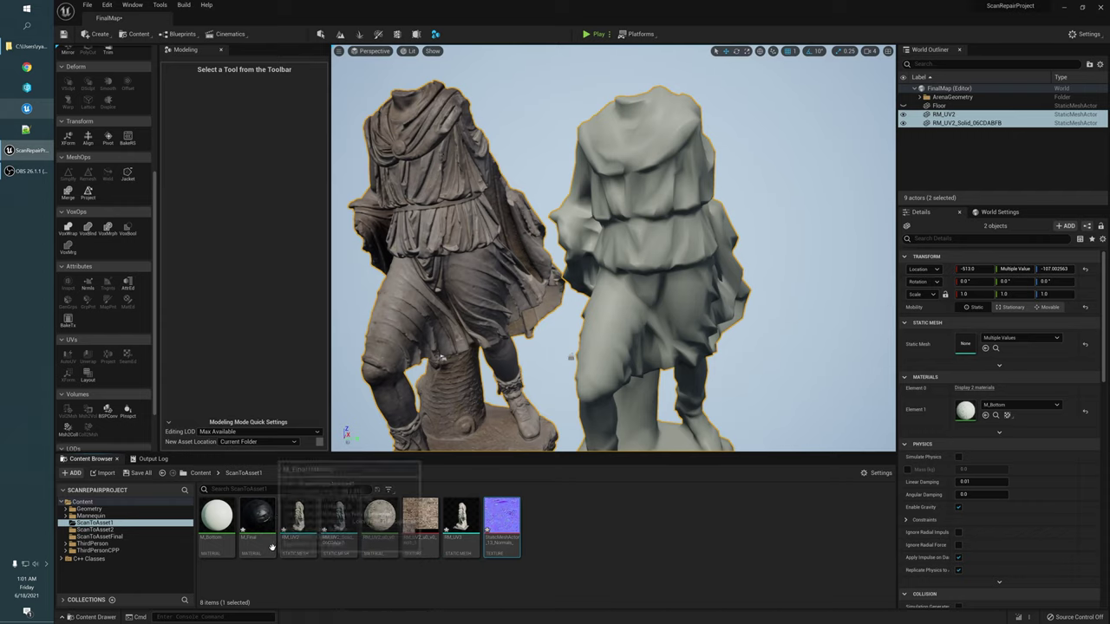
pyautogui.moveTo(257, 517); pyautogui.dragTo(617, 195)
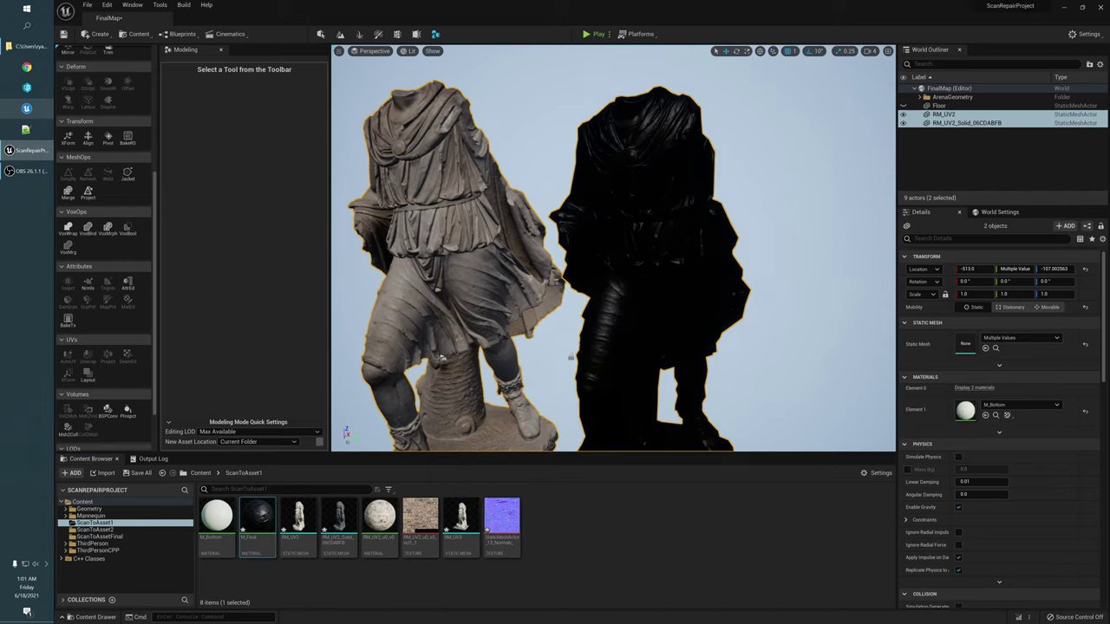
# Step: Switch the viewport to Detail Lighting and compare the surface detail of the scanned and solid statues from several angles
pyautogui.keyDown('alt'); pyautogui.moveTo(618, 295); pyautogui.dragTo(607, 321); pyautogui.keyUp('alt')
pyautogui.scroll(3, 479, 413)
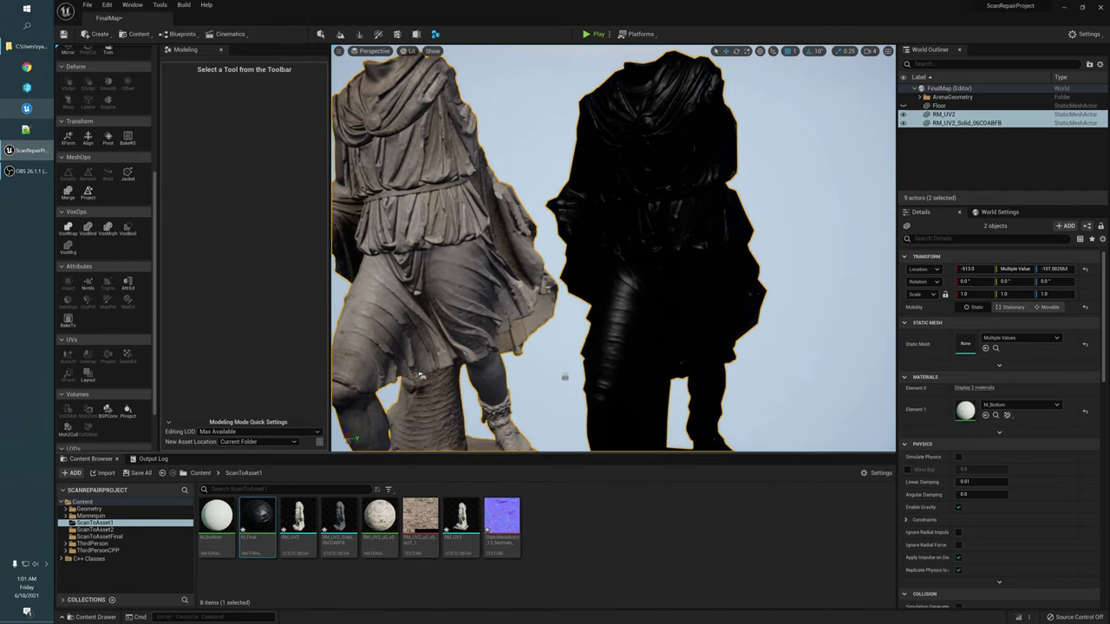
pyautogui.hotkey('alt', '5')
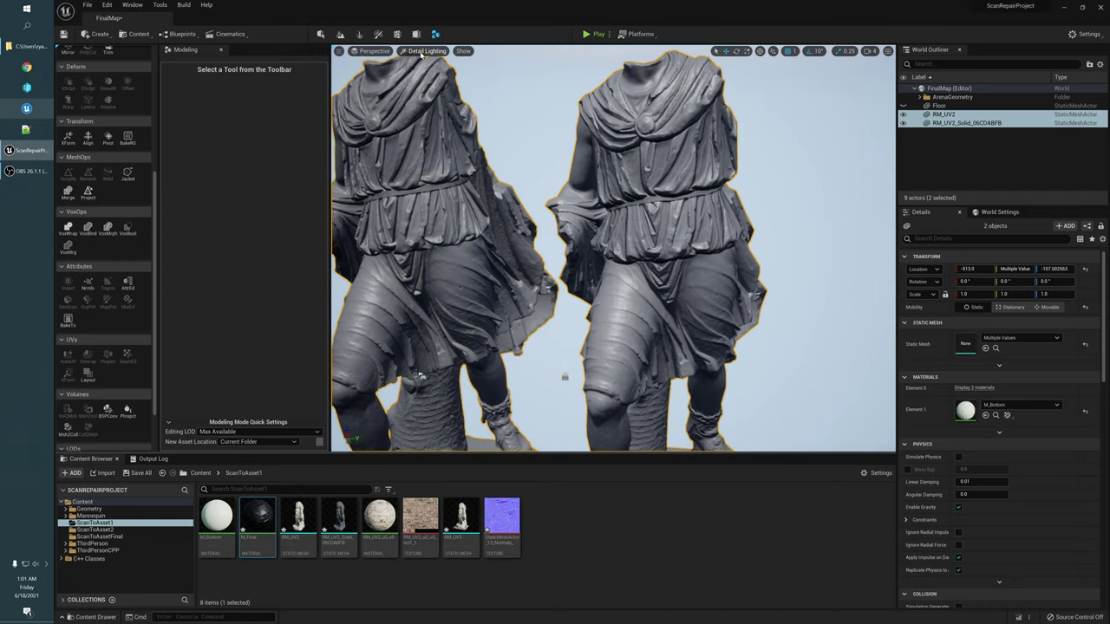
pyautogui.scroll(-5, 727, 310)
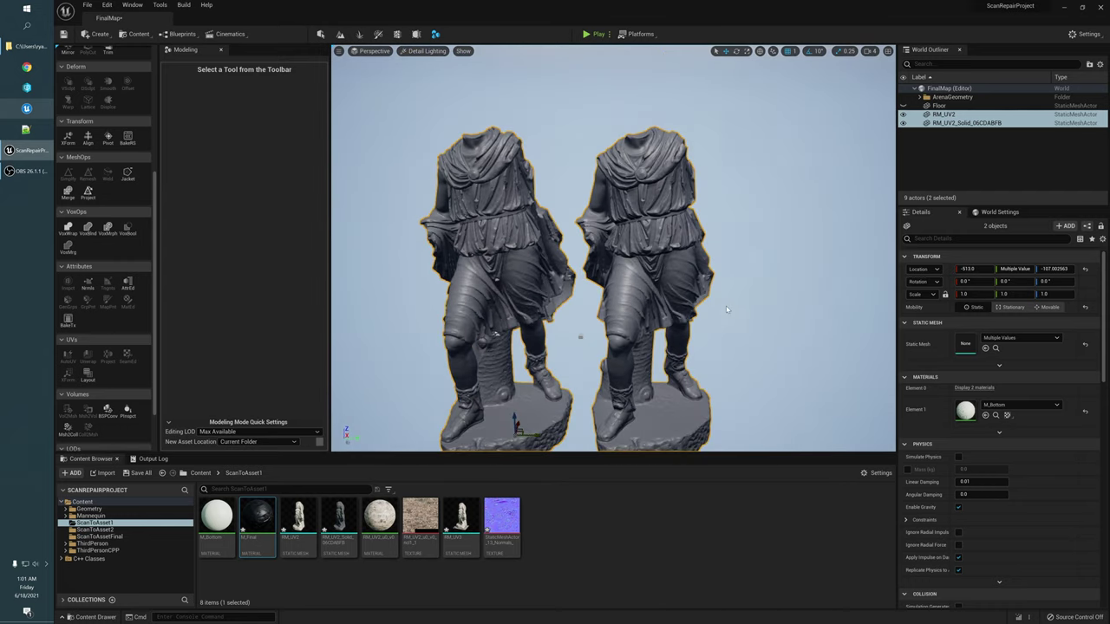
pyautogui.keyDown('alt'); pyautogui.moveTo(727, 309); pyautogui.dragTo(692, 287); pyautogui.keyUp('alt')
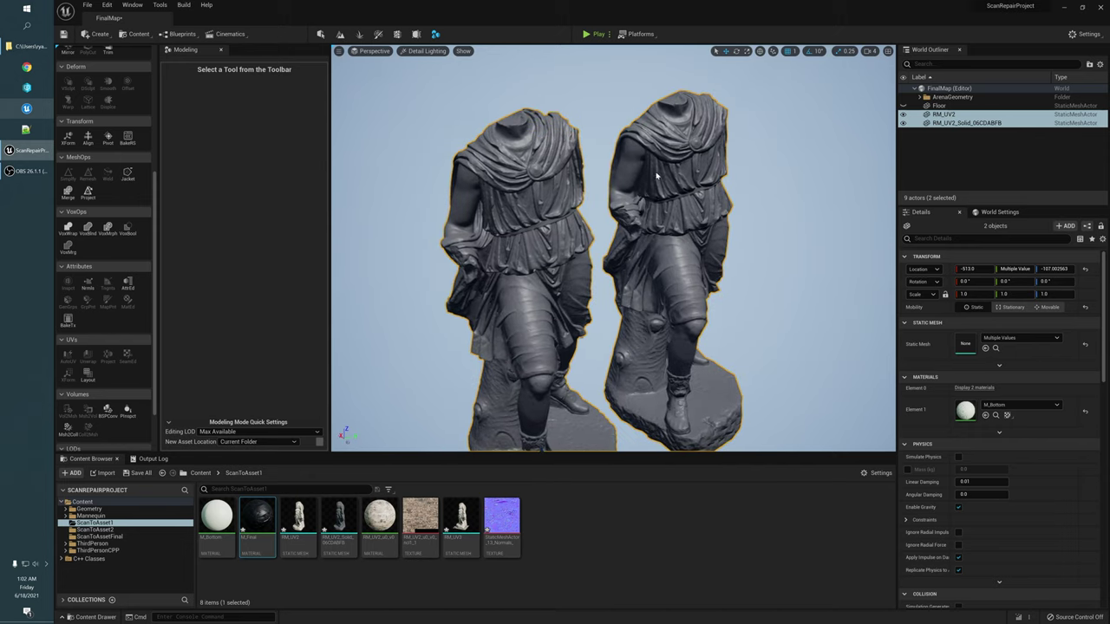
pyautogui.scroll(5, 467, 105)
pyautogui.keyDown('alt'); pyautogui.moveTo(523, 124); pyautogui.dragTo(664, 181); pyautogui.keyUp('alt')
pyautogui.keyDown('alt'); pyautogui.moveTo(723, 208); pyautogui.dragTo(737, 178); pyautogui.keyUp('alt')
pyautogui.keyDown('alt'); pyautogui.moveTo(487, 318); pyautogui.dragTo(655, 181); pyautogui.keyUp('alt')
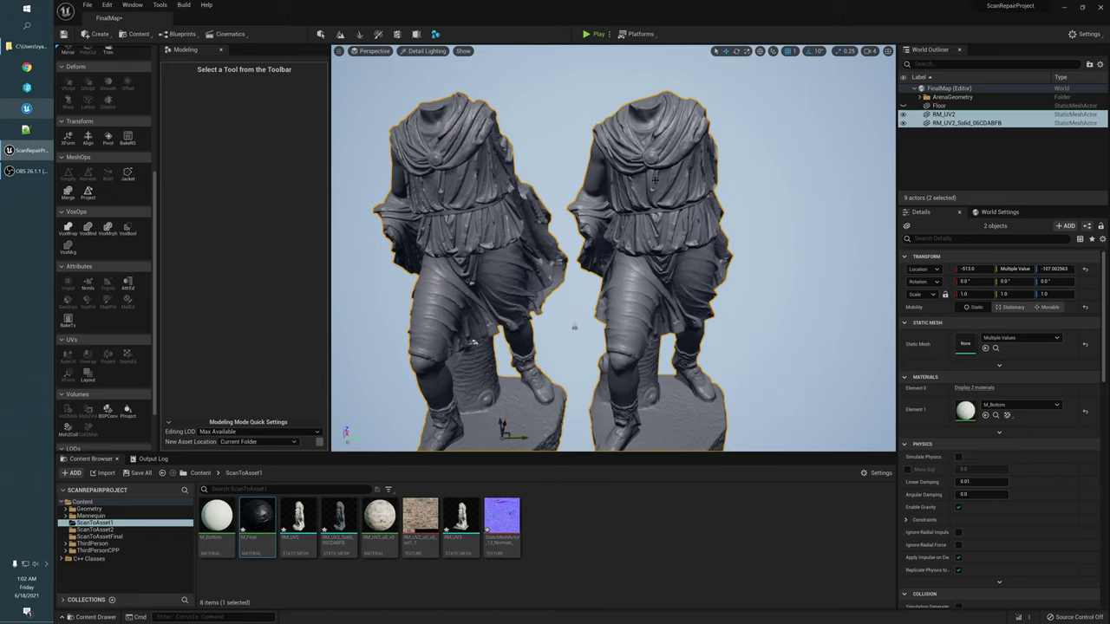
# Step: Start Bake Textures with the solid statue as target and RM_UV2 as detail source, using the Texture 2DImage map type
pyautogui.click(660, 183)
pyautogui.keyDown('ctrl'); pyautogui.click(441, 193); pyautogui.keyUp('ctrl')
pyautogui.click(639, 223)
pyautogui.keyDown('alt'); pyautogui.moveTo(719, 216); pyautogui.dragTo(604, 219); pyautogui.keyUp('alt')
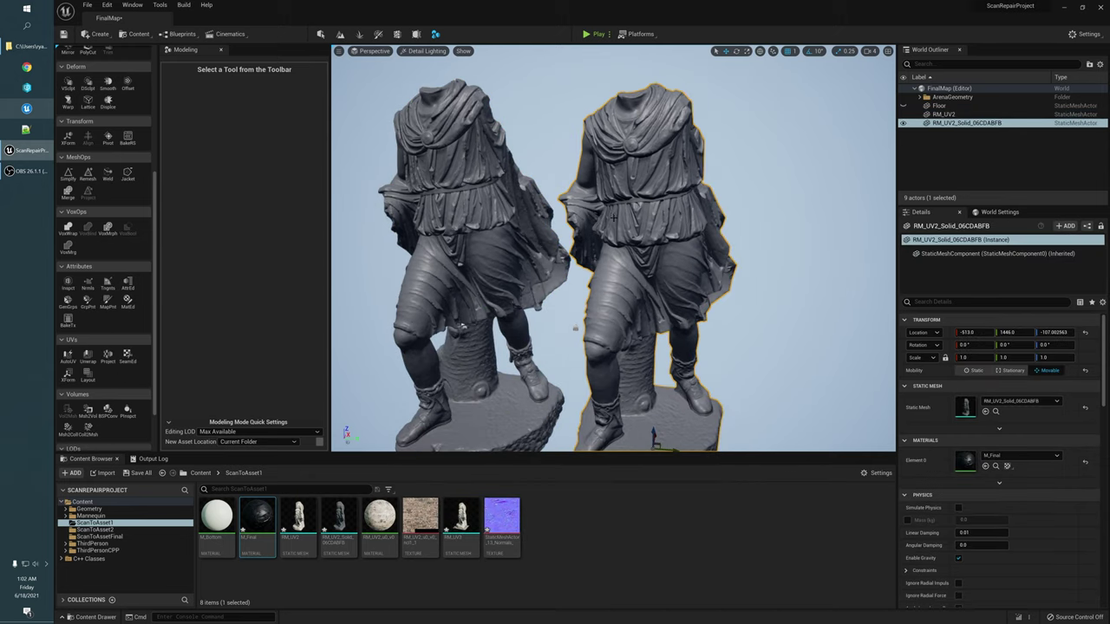
pyautogui.keyDown('ctrl'); pyautogui.click(476, 171); pyautogui.keyUp('ctrl')
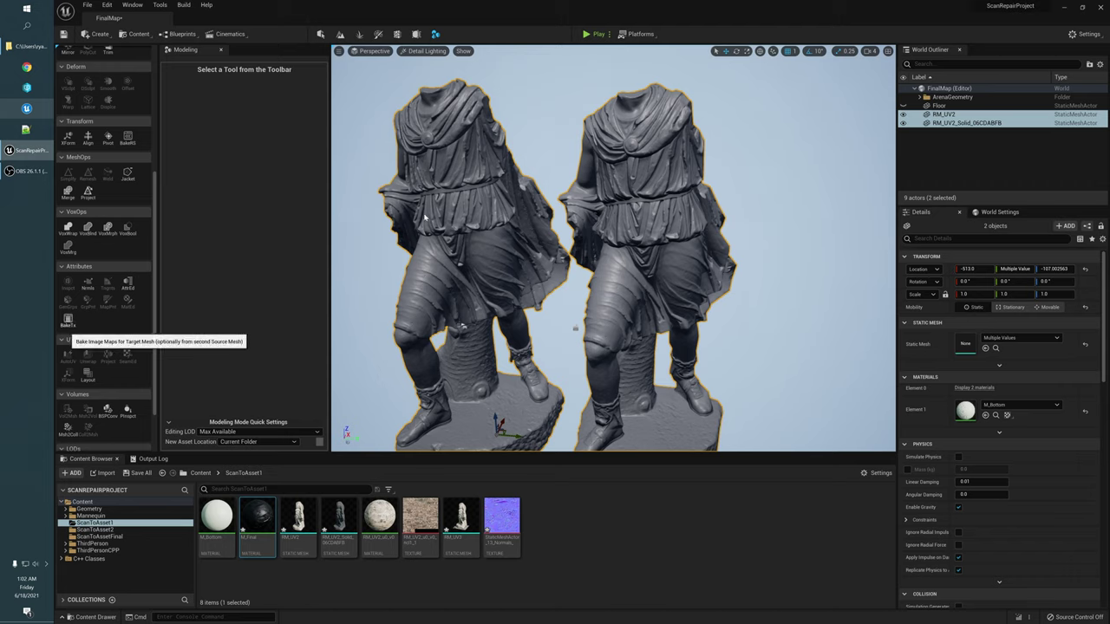
pyautogui.click(68, 320)
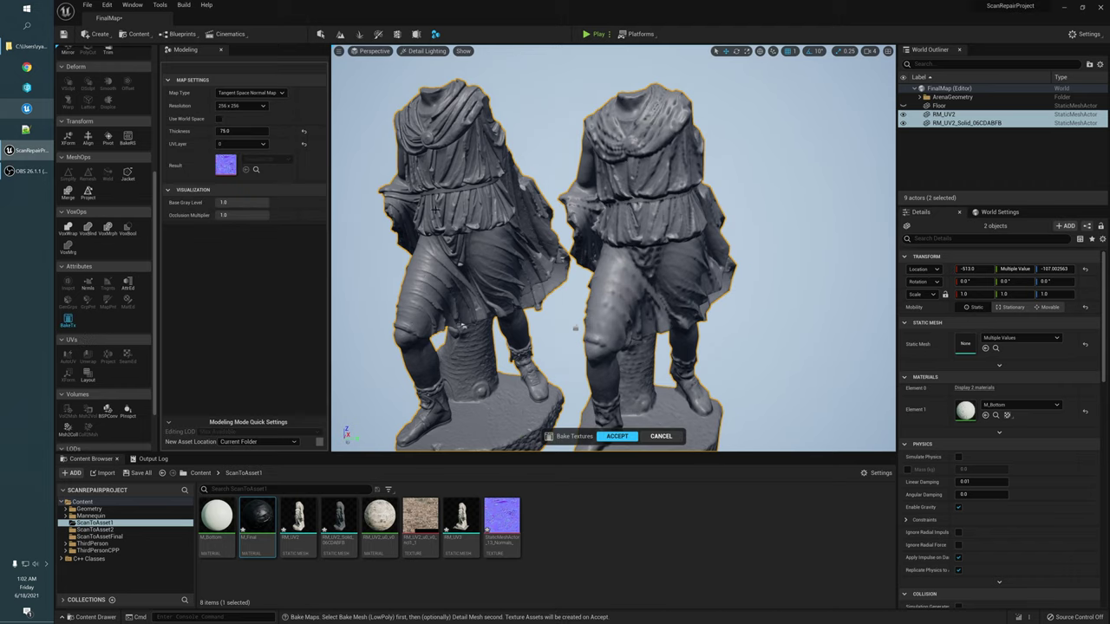
pyautogui.click(250, 93)
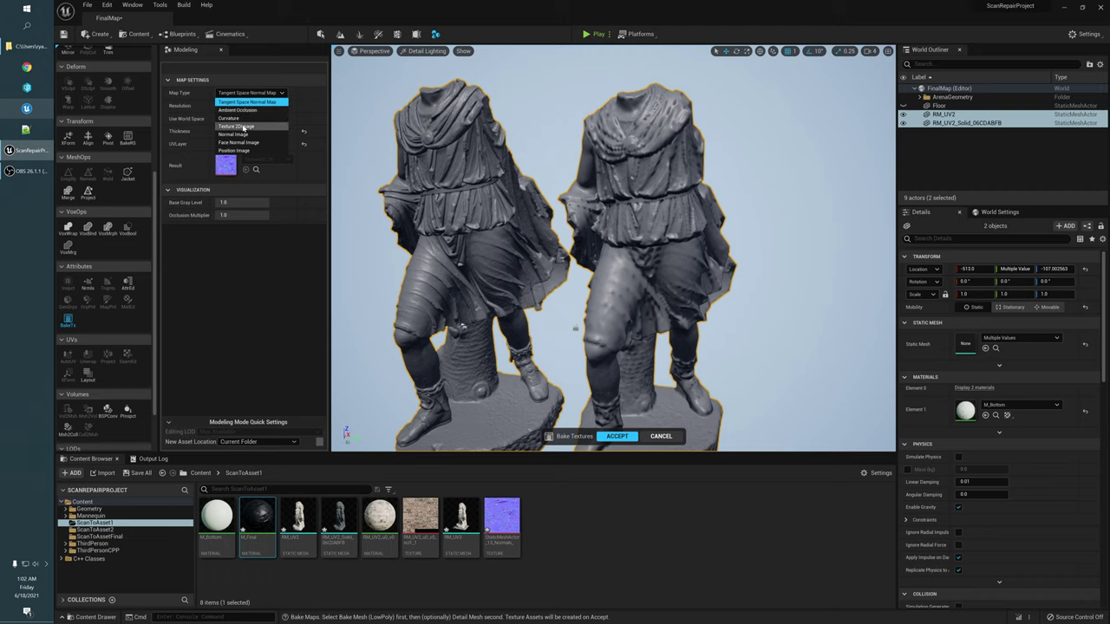
pyautogui.click(236, 126)
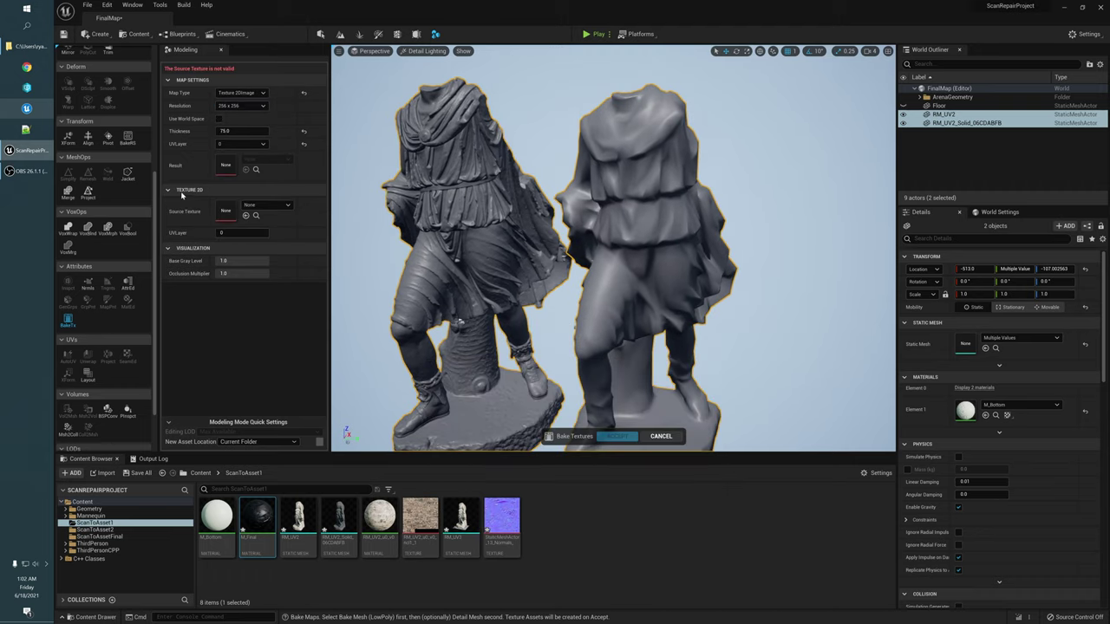
# Step: Assign the original scan's color texture as the bake's source texture and show the statues in Lit view mode
pyautogui.moveTo(421, 516); pyautogui.dragTo(227, 212)
pyautogui.keyDown('alt'); pyautogui.moveTo(523, 301); pyautogui.dragTo(465, 106); pyautogui.keyUp('alt')
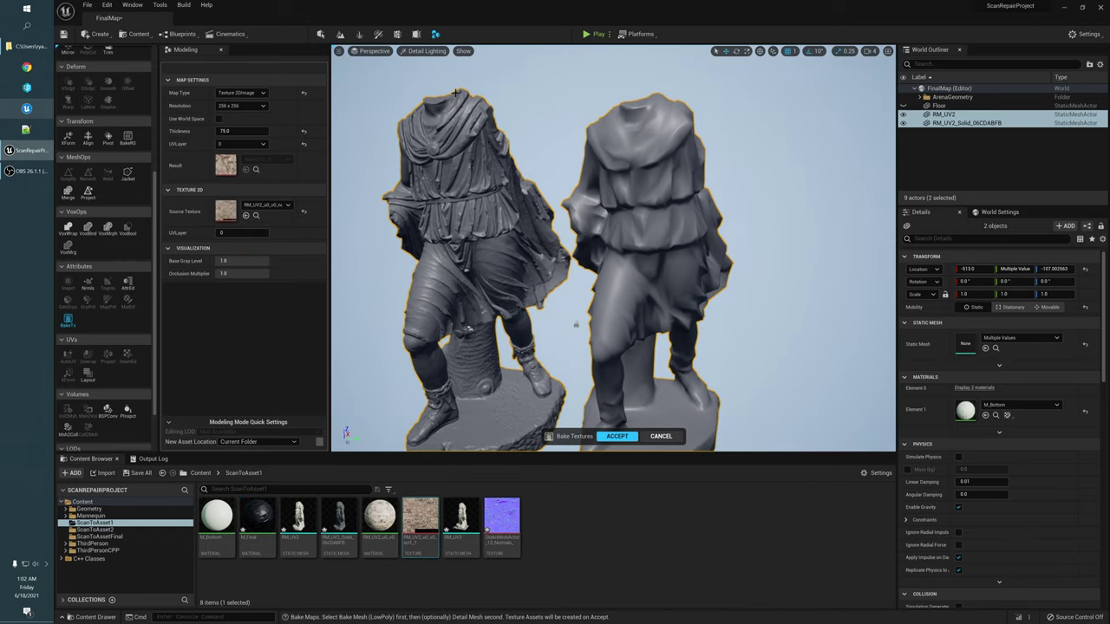
pyautogui.click(433, 52)
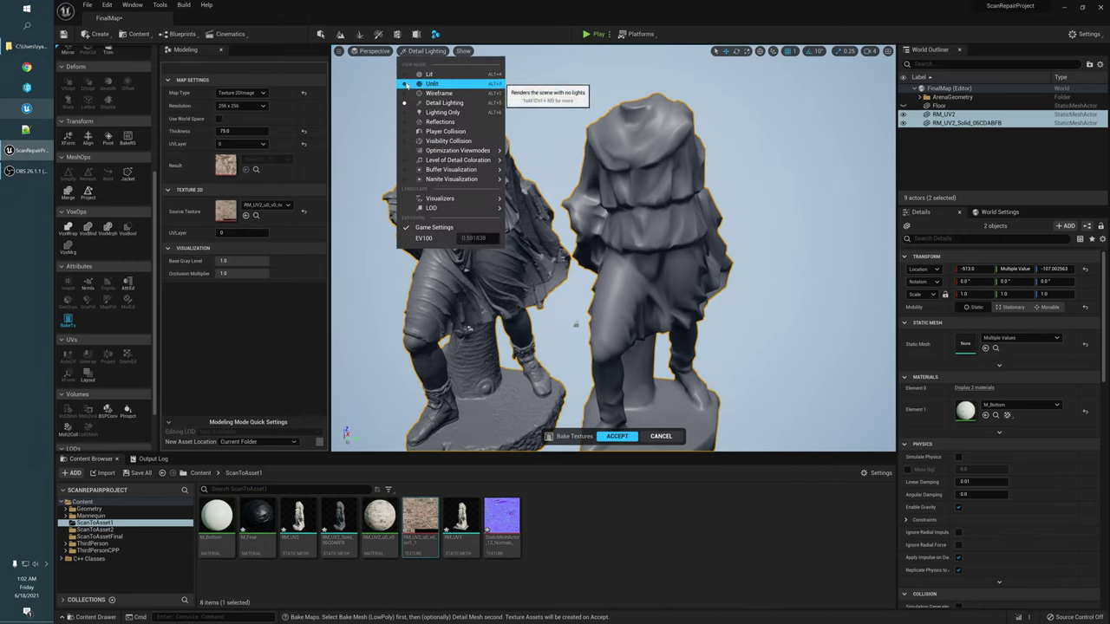
pyautogui.click(406, 76)
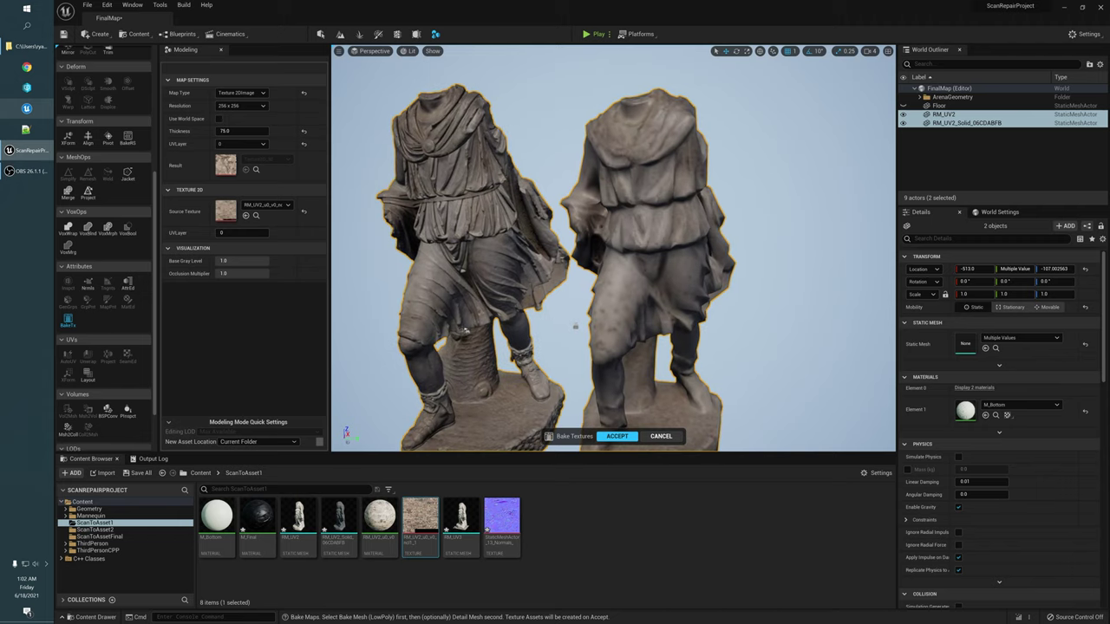
# Step: Set the color bake resolution to 2048 x 2048 and check the preview on the solid statue
pyautogui.click(245, 105)
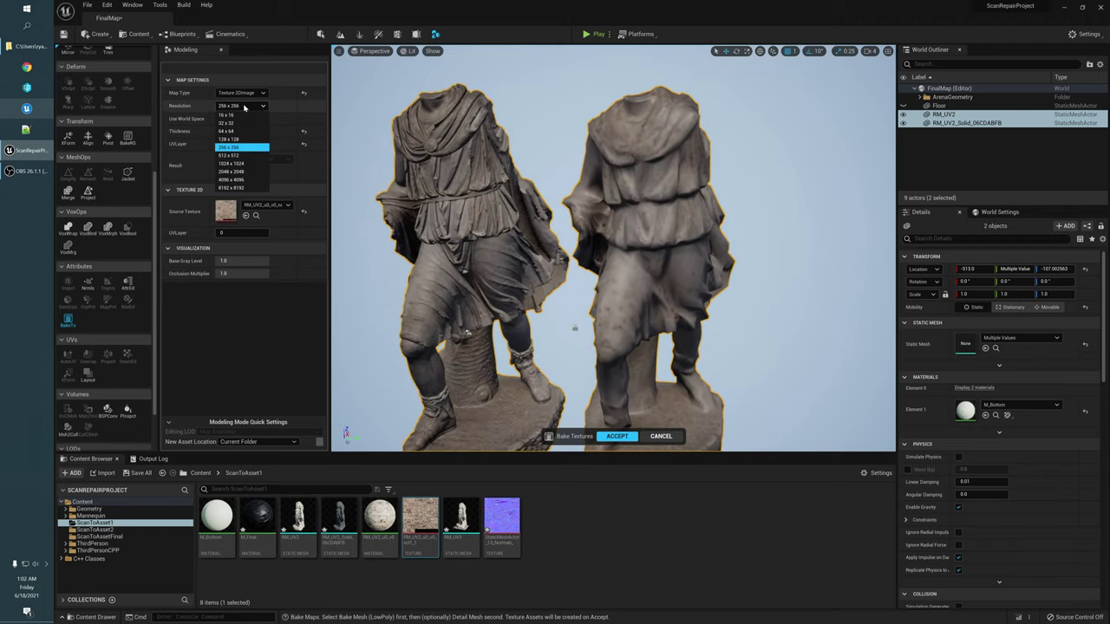
pyautogui.click(232, 173)
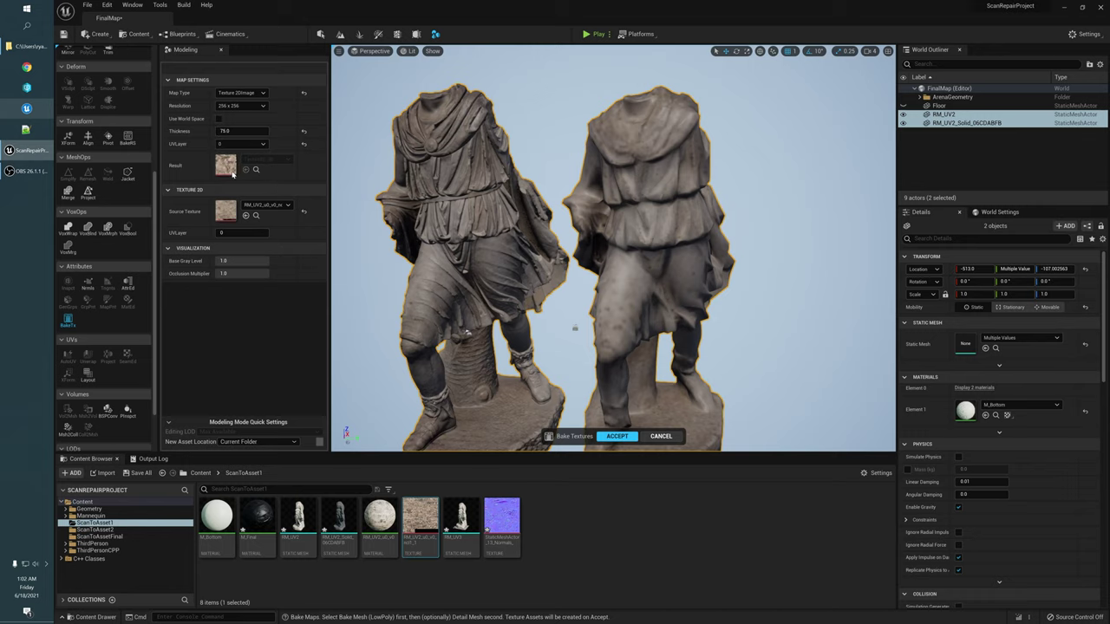
pyautogui.moveTo(525, 162)
pyautogui.keyDown('alt'); pyautogui.mouseDown()
pyautogui.moveTo(590, 195)
pyautogui.moveTo(605, 189)
pyautogui.moveTo(540, 166)
pyautogui.mouseUp(); pyautogui.keyUp('alt')
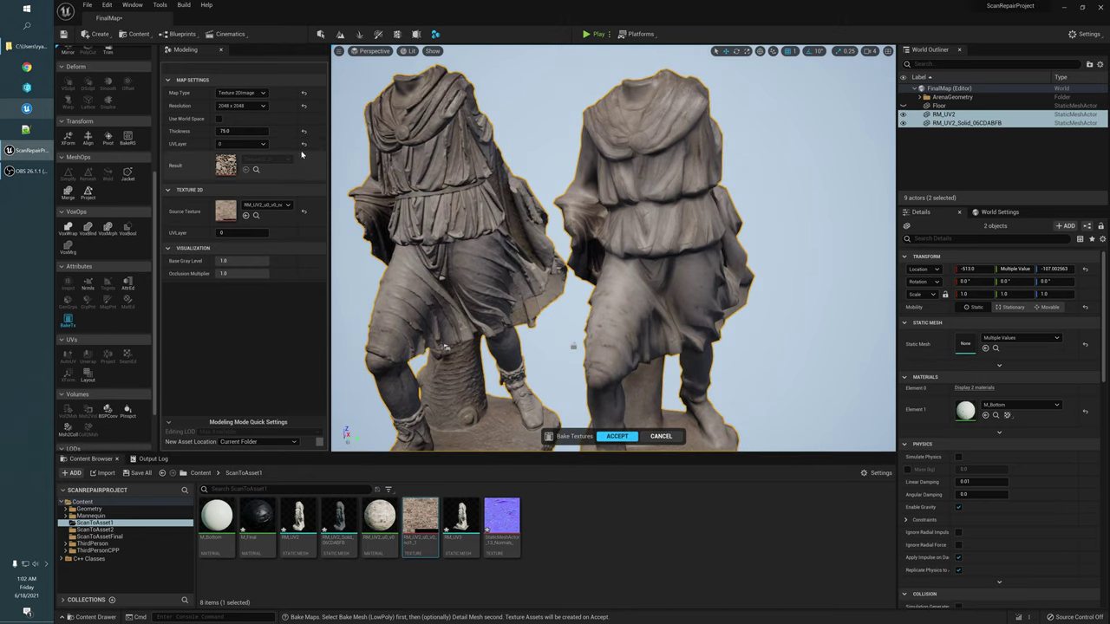
pyautogui.keyDown('alt'); pyautogui.moveTo(637, 96); pyautogui.dragTo(572, 130); pyautogui.keyUp('alt')
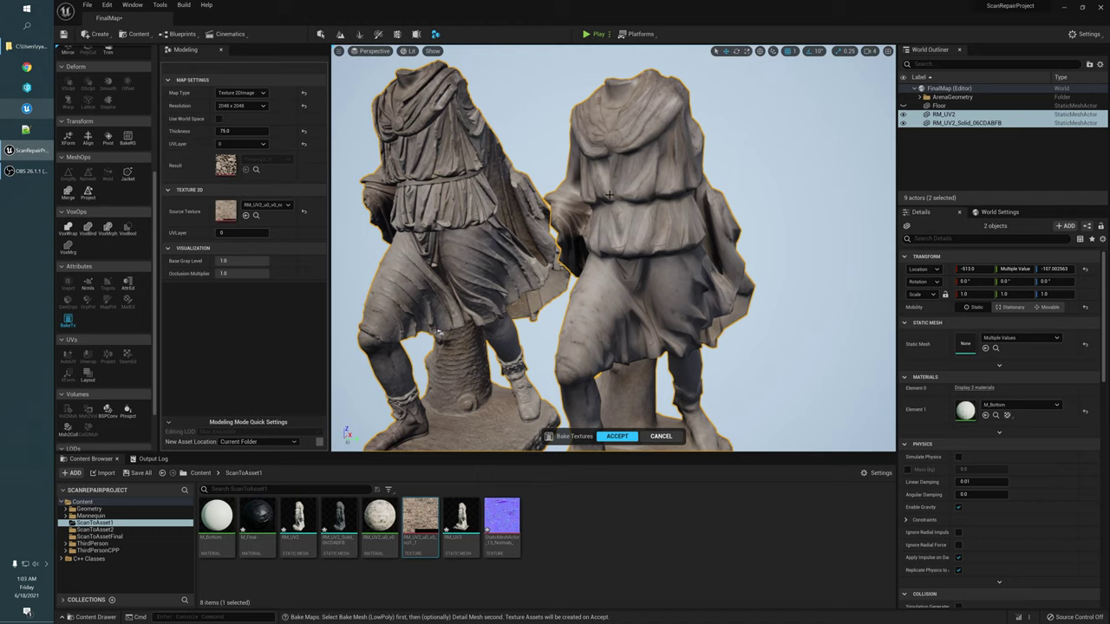
pyautogui.keyDown('alt'); pyautogui.moveTo(610, 195); pyautogui.dragTo(646, 168); pyautogui.keyUp('alt')
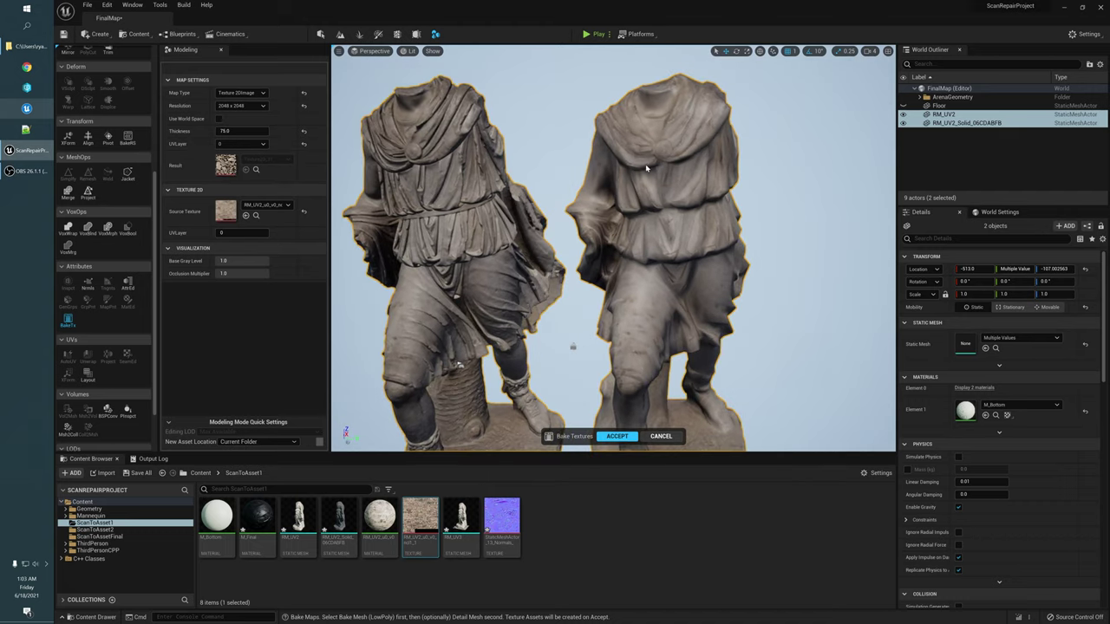
# Step: Switch the viewport to Unlit and compare the baked color with the original scan around the torso, arms, legs and back
pyautogui.click(412, 51)
pyautogui.click(431, 83)
pyautogui.moveTo(458, 150)
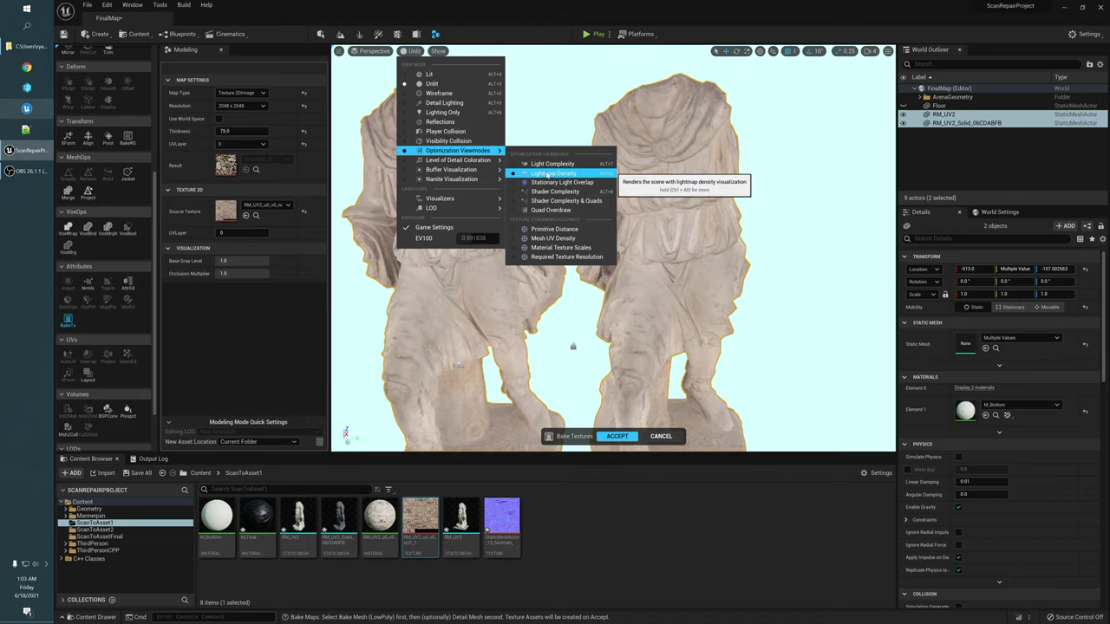
pyautogui.keyDown('alt'); pyautogui.moveTo(551, 116); pyautogui.dragTo(850, 108); pyautogui.keyUp('alt')
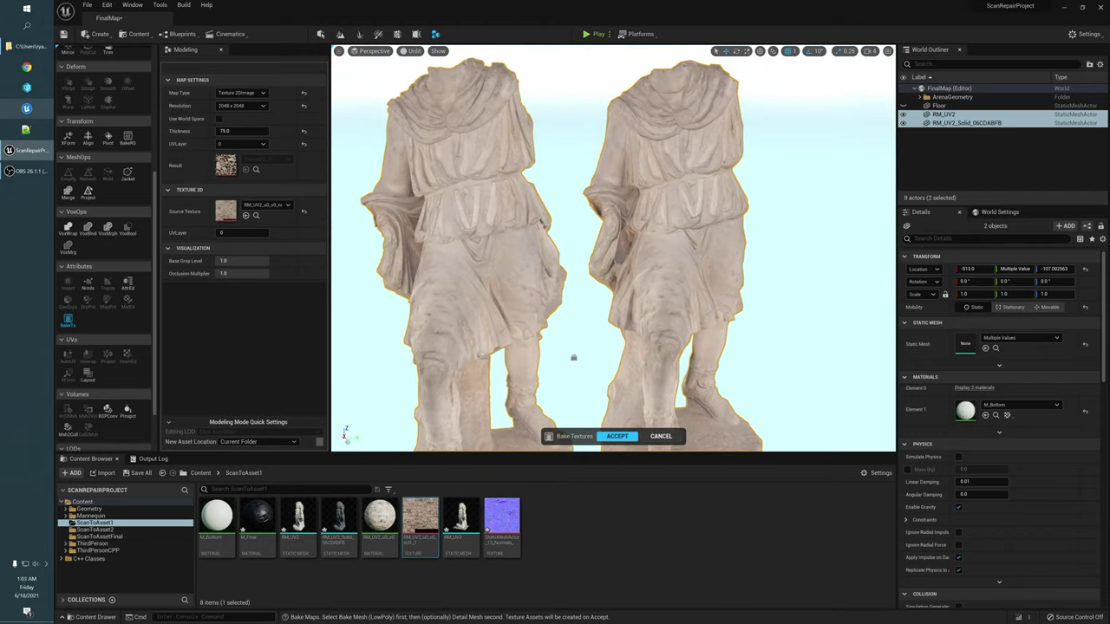
pyautogui.keyDown('alt'); pyautogui.moveTo(590, 280); pyautogui.dragTo(563, 281); pyautogui.keyUp('alt')
pyautogui.keyDown('alt'); pyautogui.moveTo(649, 235); pyautogui.dragTo(724, 215); pyautogui.keyUp('alt')
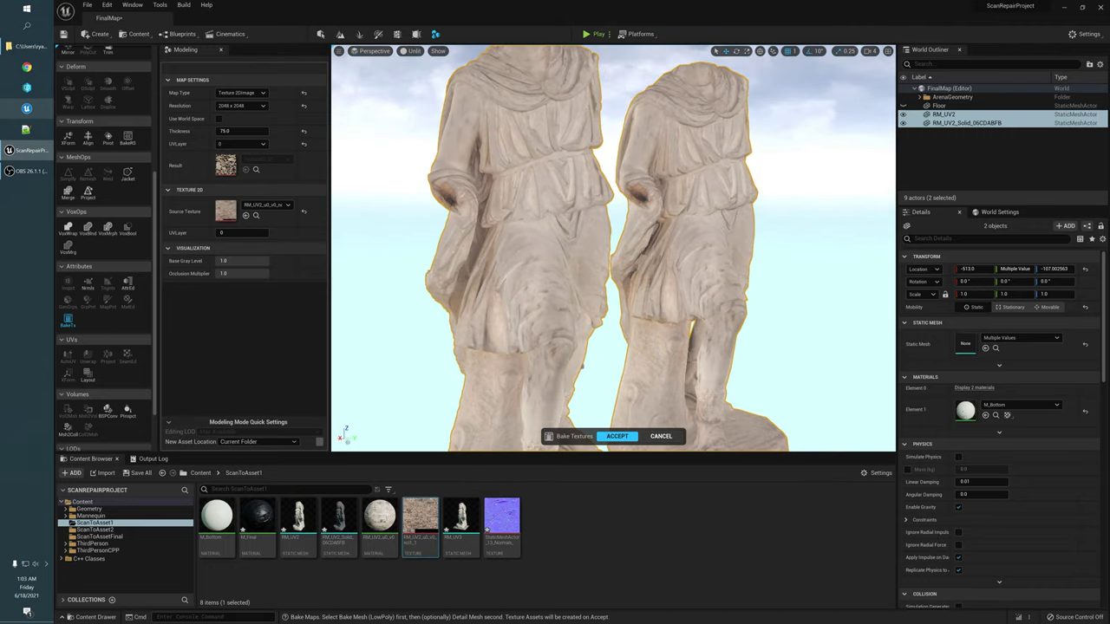
pyautogui.keyDown('alt'); pyautogui.moveTo(581, 366); pyautogui.dragTo(681, 413); pyautogui.keyUp('alt')
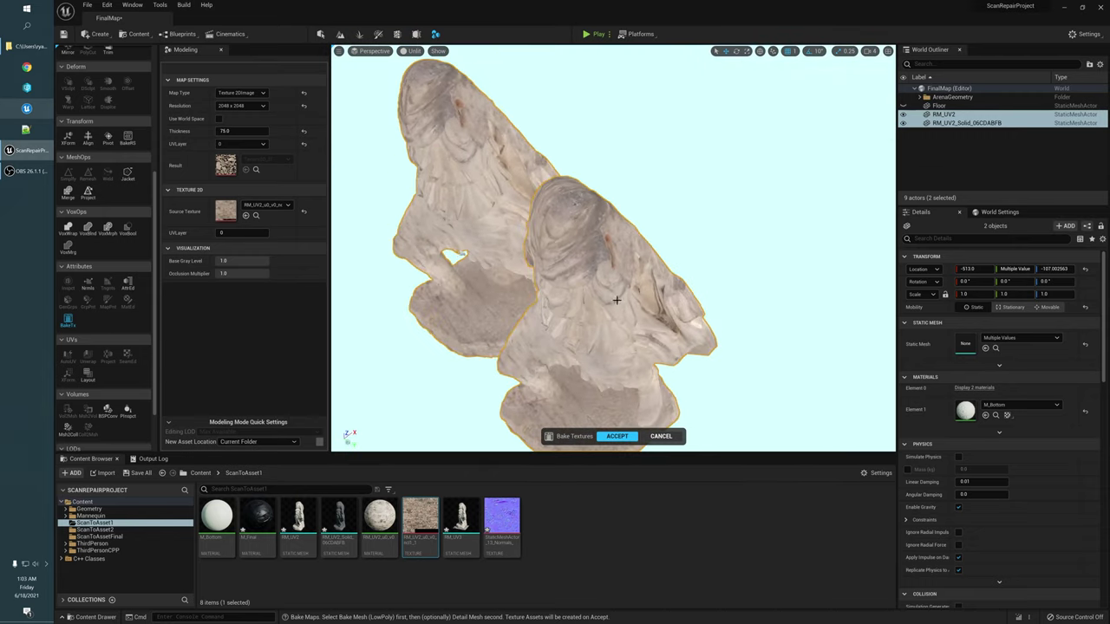
pyautogui.keyDown('alt'); pyautogui.moveTo(581, 366); pyautogui.dragTo(576, 309); pyautogui.keyUp('alt')
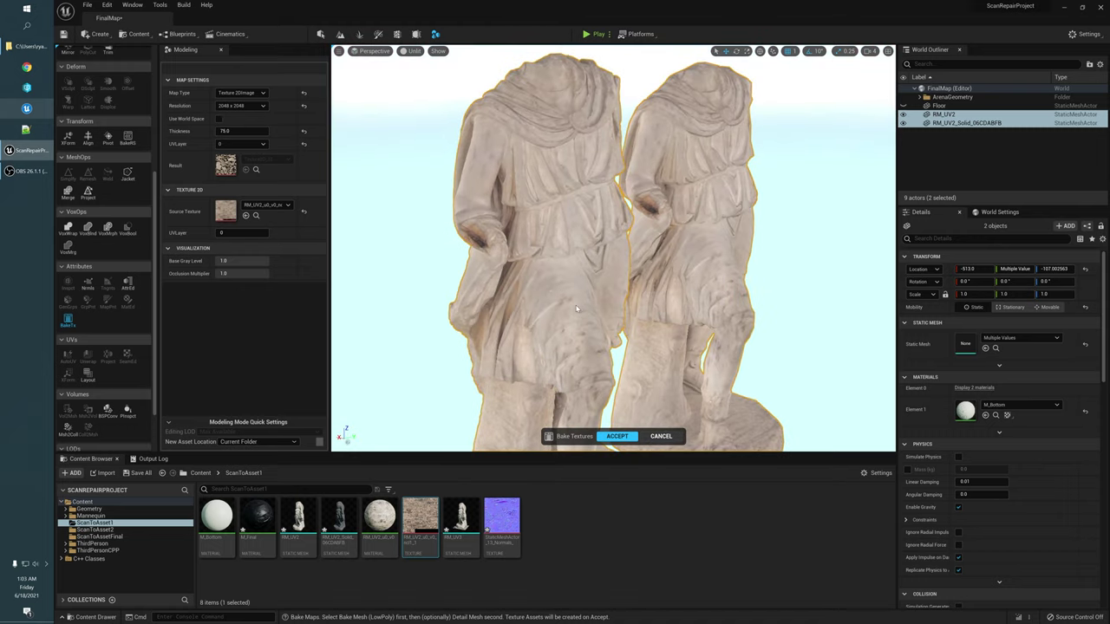
pyautogui.keyDown('alt'); pyautogui.moveTo(518, 270); pyautogui.dragTo(490, 252); pyautogui.keyUp('alt')
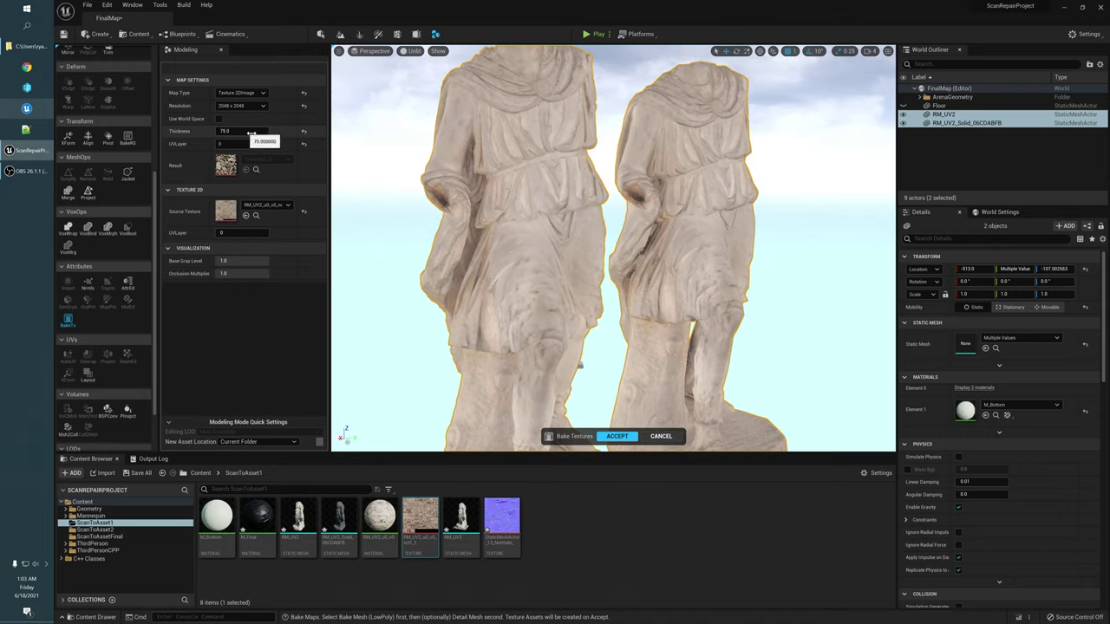
pyautogui.keyDown('alt'); pyautogui.moveTo(573, 363); pyautogui.dragTo(579, 365); pyautogui.keyUp('alt')
pyautogui.keyDown('alt'); pyautogui.moveTo(658, 235); pyautogui.dragTo(553, 279); pyautogui.keyUp('alt')
pyautogui.moveTo(614, 249); pyautogui.dragTo(638, 230, button='right')
pyautogui.keyDown('alt'); pyautogui.moveTo(614, 249); pyautogui.dragTo(685, 285); pyautogui.keyUp('alt')
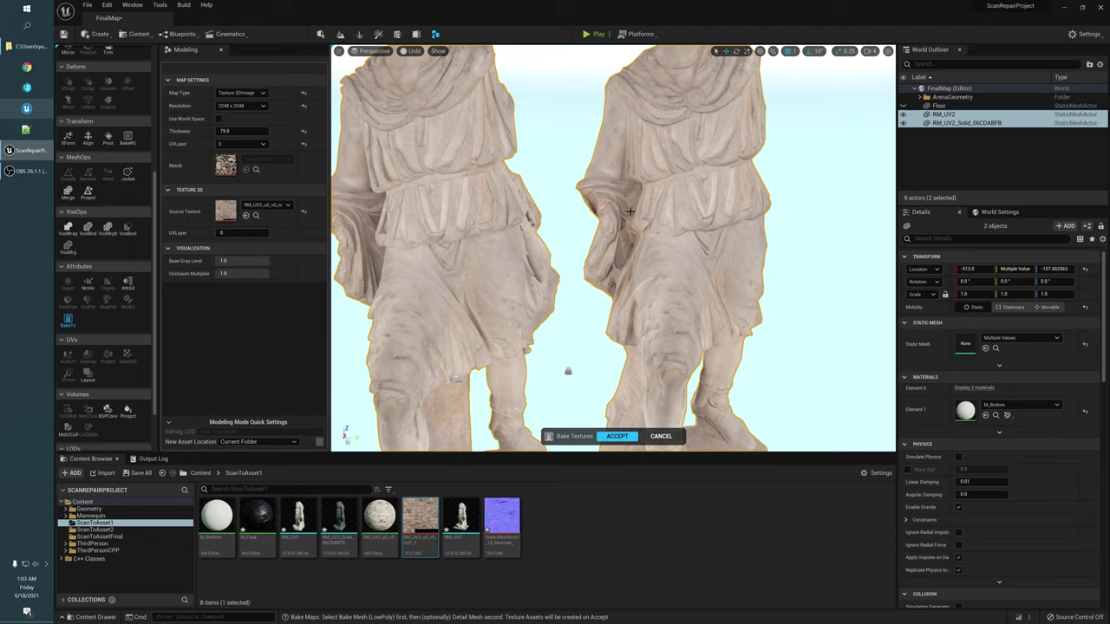
pyautogui.keyDown('alt'); pyautogui.moveTo(652, 267); pyautogui.dragTo(446, 209); pyautogui.keyUp('alt')
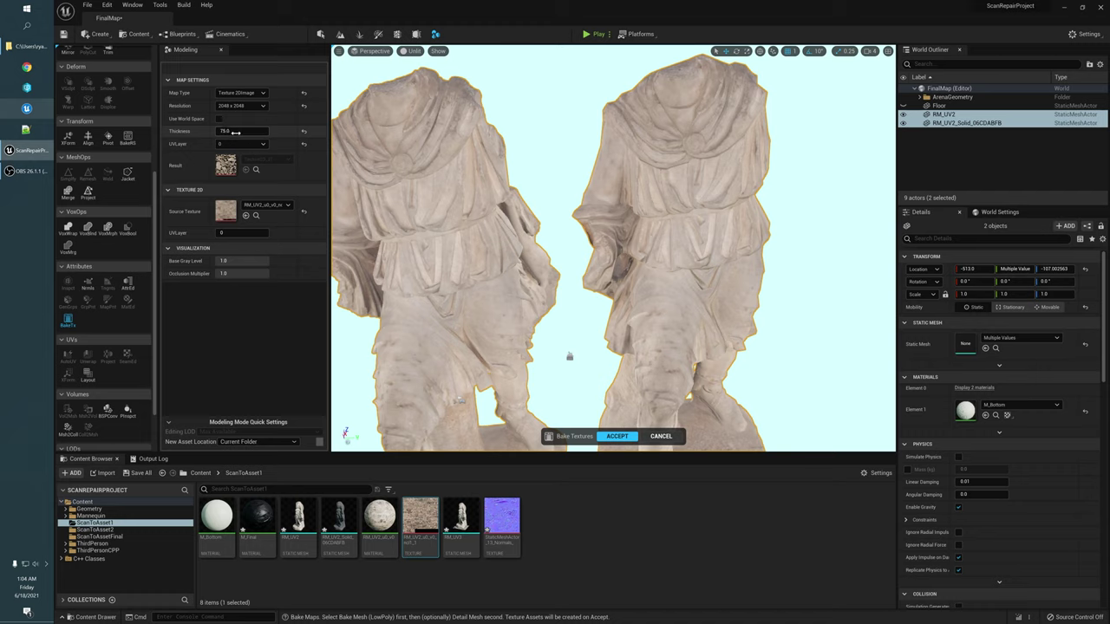
# Step: Try a bake thickness of 10 and check the color preview on the back of the solid statue
pyautogui.click(234, 132)
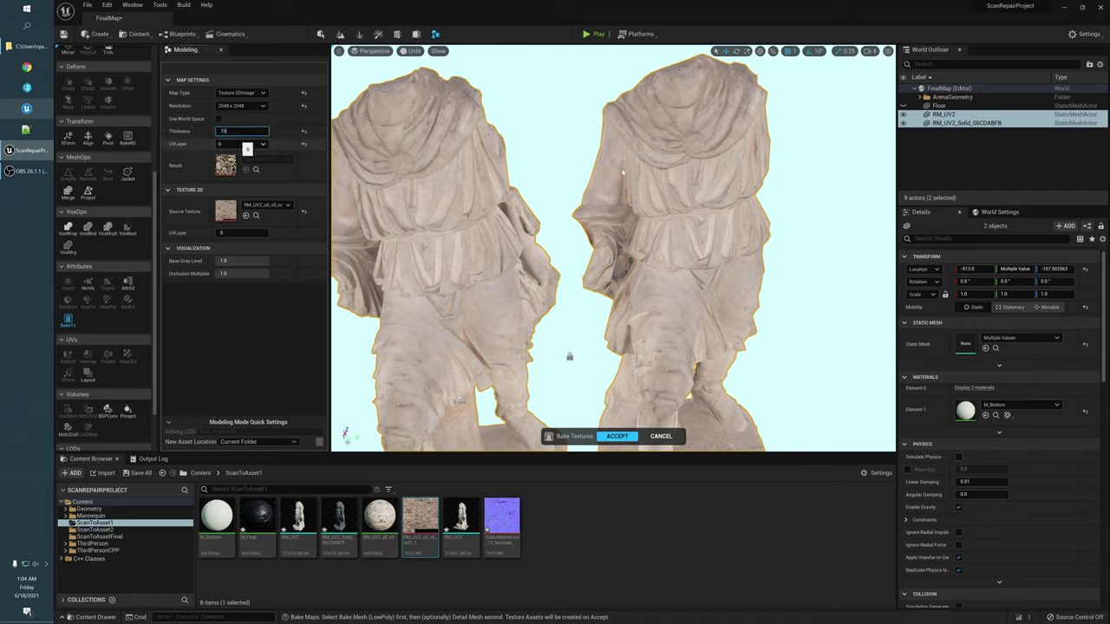
pyautogui.keyDown('alt'); pyautogui.moveTo(703, 202); pyautogui.dragTo(414, 185); pyautogui.keyUp('alt')
pyautogui.keyDown('alt'); pyautogui.moveTo(660, 186); pyautogui.dragTo(661, 274); pyautogui.keyUp('alt')
# Step: Set the bake thickness to 50, check the color preview around the solid statue and accept the texture bake
pyautogui.click(244, 132)
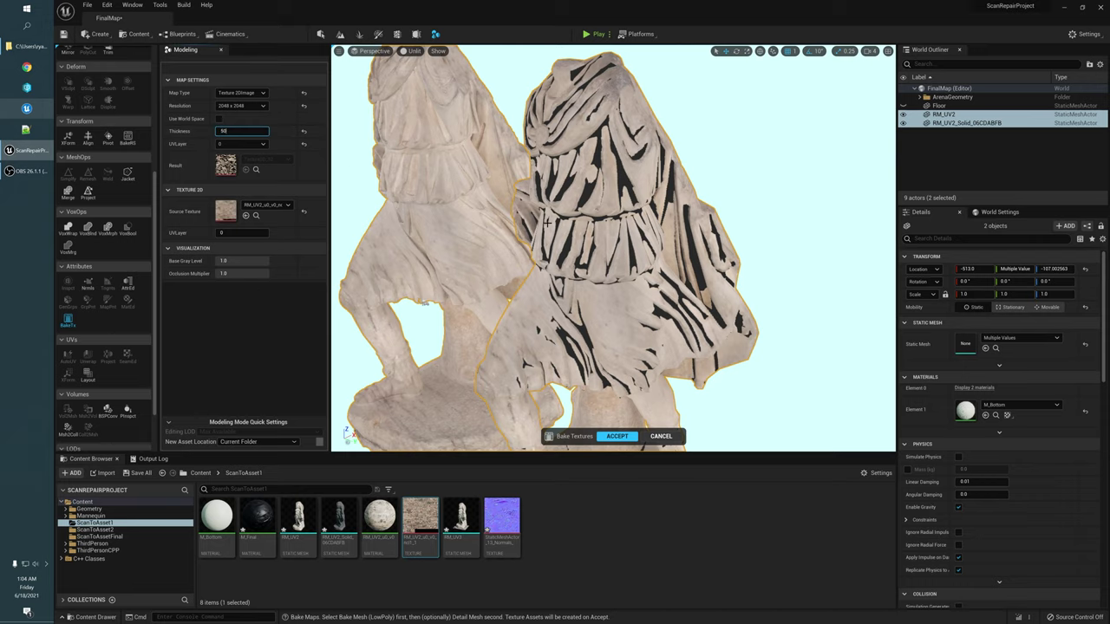
pyautogui.press('Return')
pyautogui.keyDown('alt'); pyautogui.moveTo(595, 233); pyautogui.dragTo(589, 260); pyautogui.keyUp('alt')
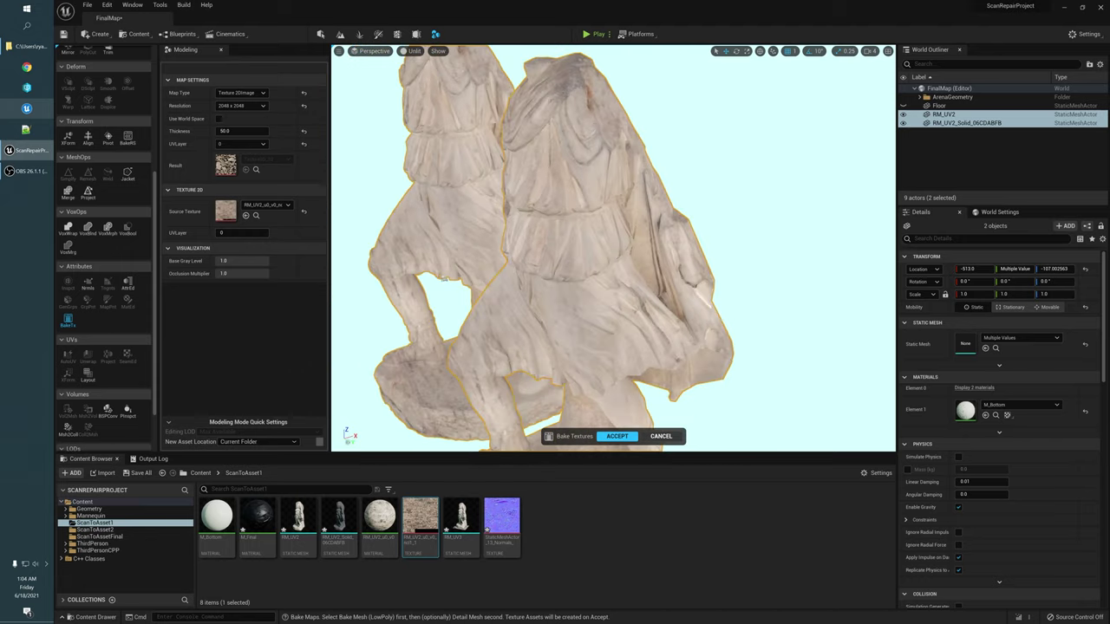
pyautogui.keyDown('alt'); pyautogui.moveTo(694, 373); pyautogui.dragTo(643, 378); pyautogui.keyUp('alt')
pyautogui.keyDown('alt'); pyautogui.moveTo(521, 208); pyautogui.dragTo(486, 229); pyautogui.keyUp('alt')
pyautogui.keyDown('alt'); pyautogui.moveTo(485, 303); pyautogui.dragTo(605, 283); pyautogui.keyUp('alt')
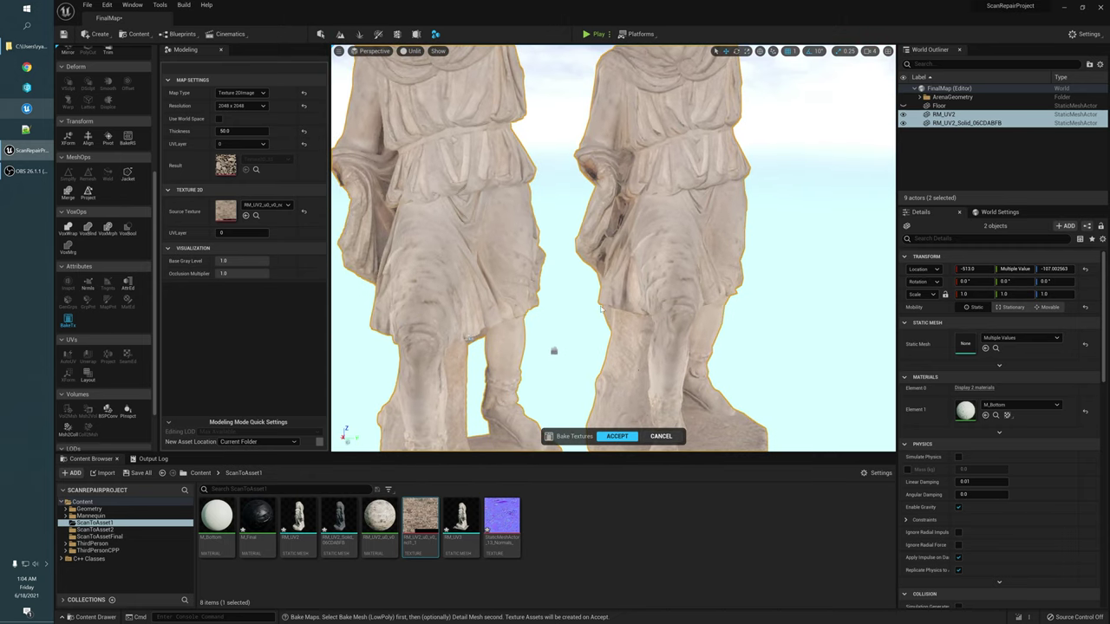
pyautogui.click(619, 436)
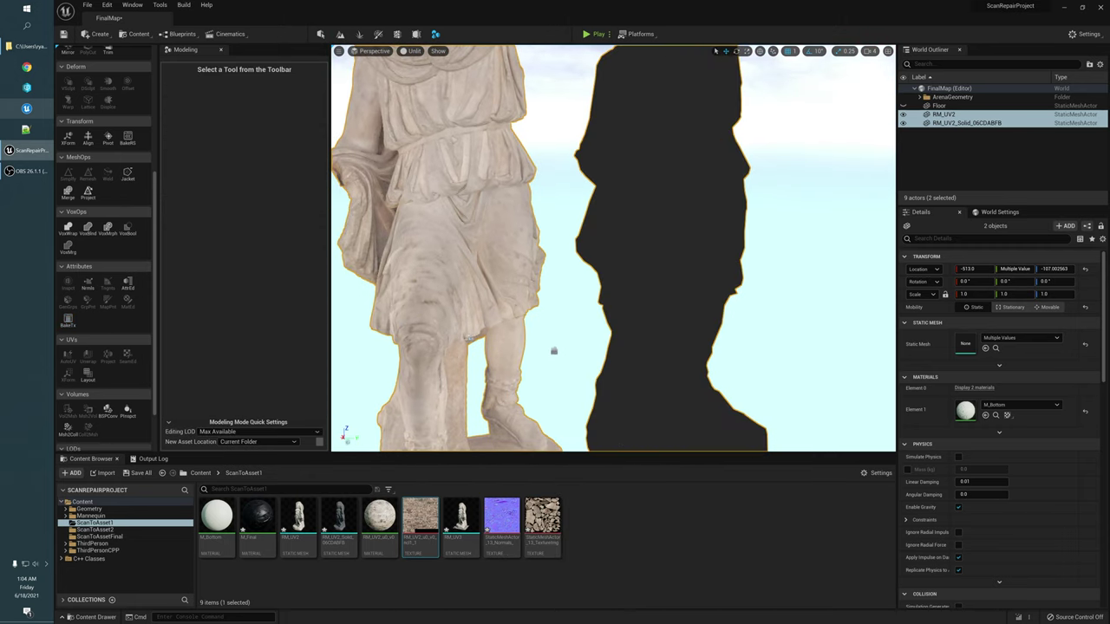
# Step: Add the baked color texture to the M_Final material graph, connect its RGB output to Base Color, apply the material and close it
pyautogui.scroll(-2, 759, 318)
pyautogui.keyDown('alt'); pyautogui.moveTo(721, 312); pyautogui.dragTo(694, 373); pyautogui.keyUp('alt')
pyautogui.click(602, 229)
pyautogui.keyDown('alt'); pyautogui.moveTo(602, 228); pyautogui.dragTo(598, 217); pyautogui.keyUp('alt')
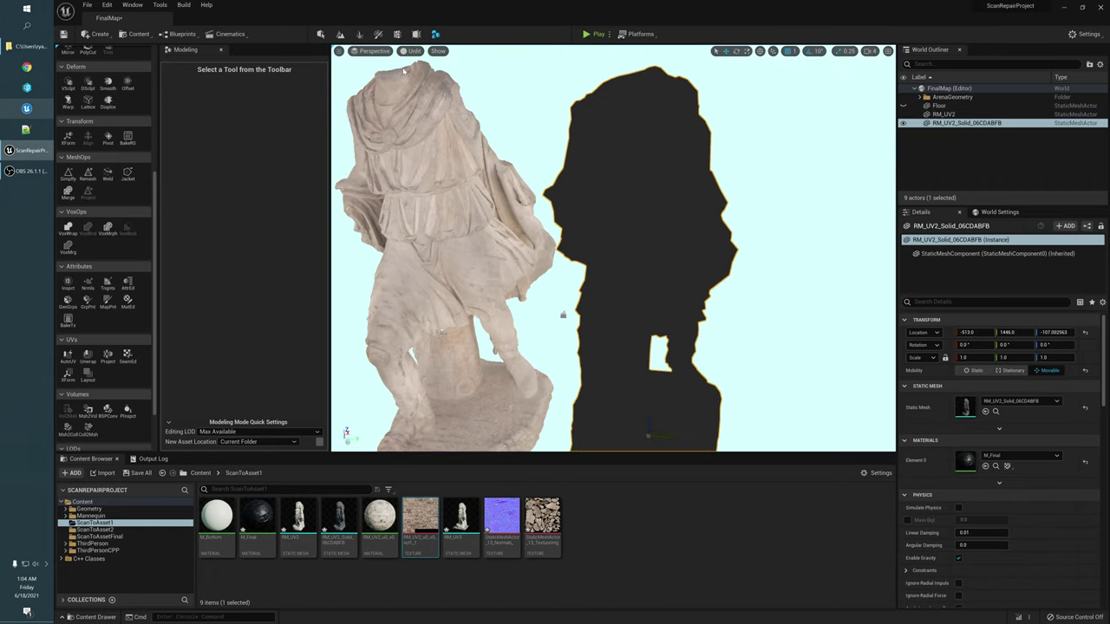
pyautogui.keyDown('alt'); pyautogui.moveTo(657, 184); pyautogui.dragTo(629, 169); pyautogui.keyUp('alt')
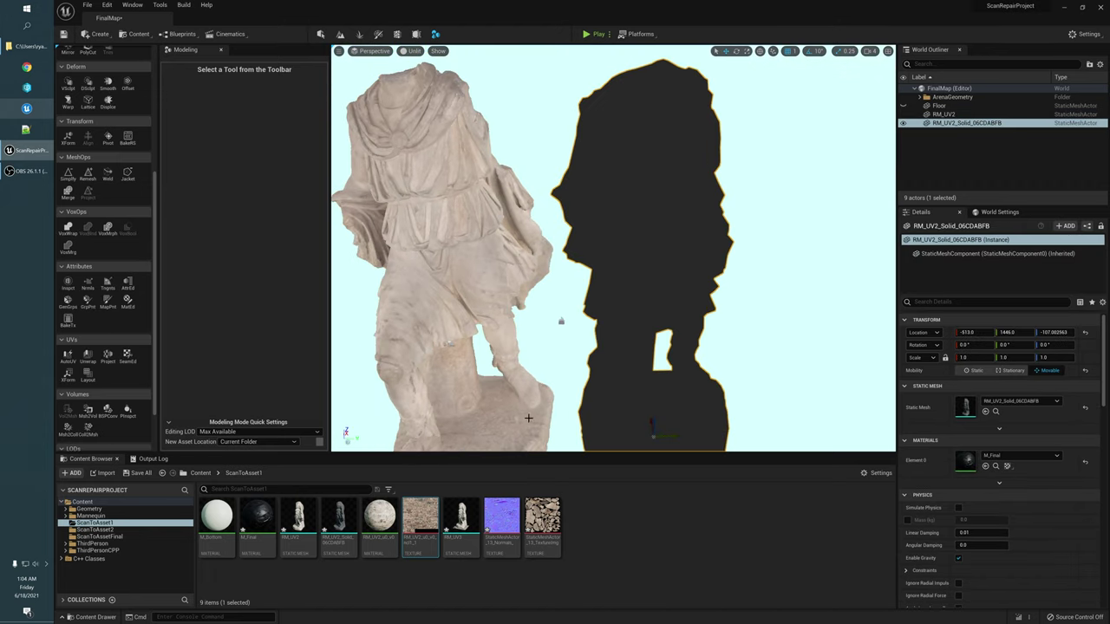
pyautogui.doubleClick(258, 518)
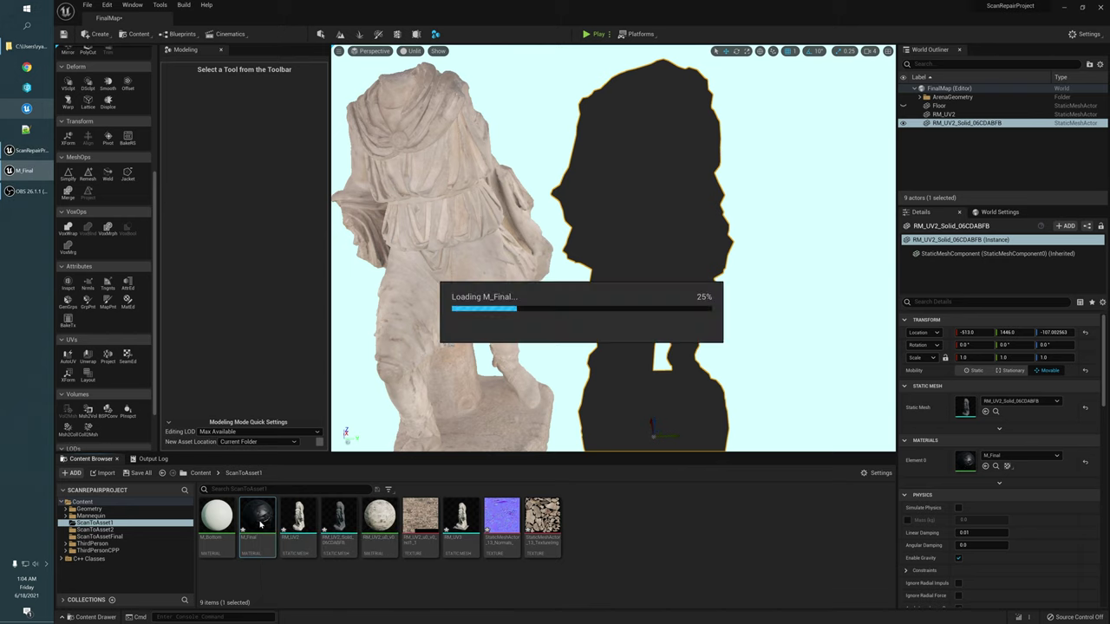
pyautogui.moveTo(542, 521); pyautogui.dragTo(520, 202)
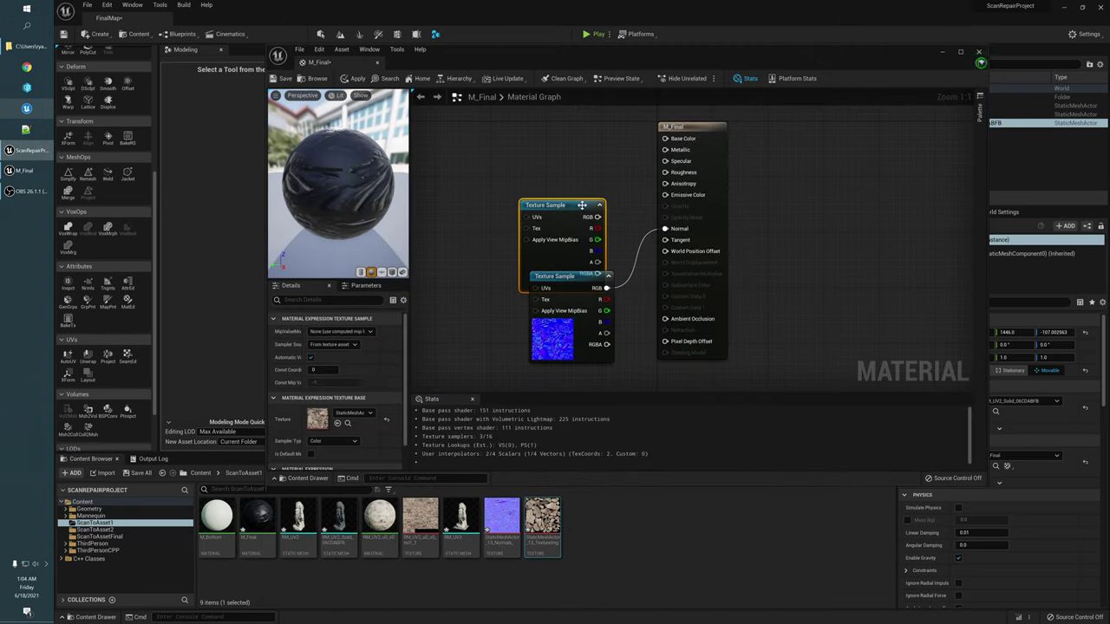
pyautogui.moveTo(597, 217); pyautogui.dragTo(665, 139)
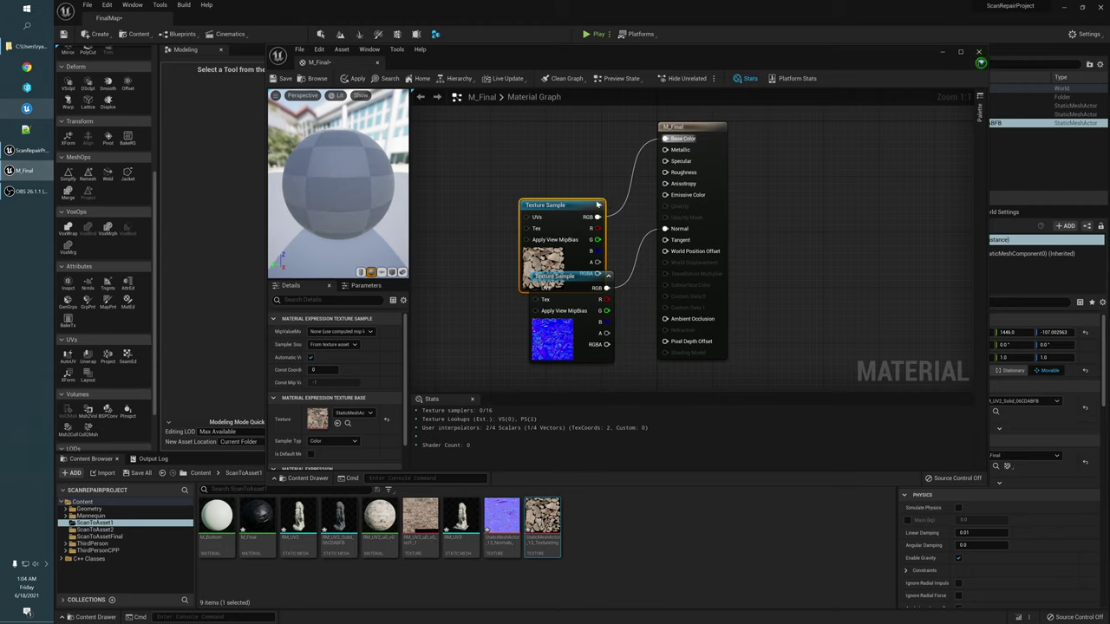
pyautogui.click(345, 79)
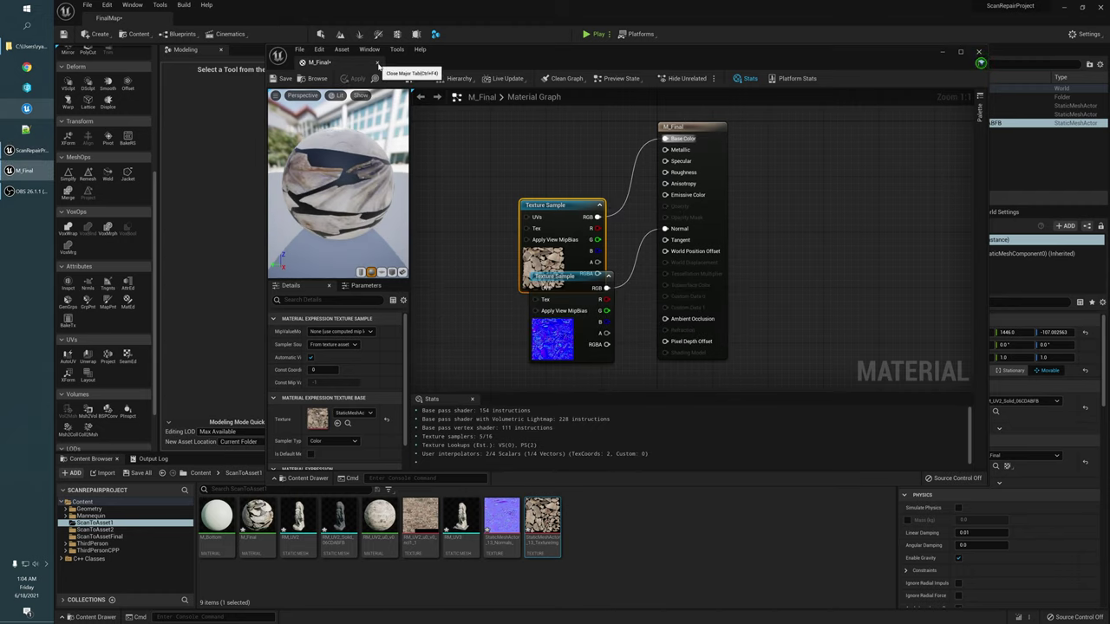
pyautogui.click(378, 63)
# Step: Switch the viewport back to Lit and compare the textured solid statue with the original scan
pyautogui.hotkey('alt', '5')
pyautogui.keyDown('alt'); pyautogui.moveTo(756, 257); pyautogui.dragTo(472, 209); pyautogui.keyUp('alt')
pyautogui.click(557, 160)
pyautogui.click(425, 51)
pyautogui.click(434, 75)
pyautogui.keyDown('alt'); pyautogui.moveTo(704, 252); pyautogui.dragTo(676, 257); pyautogui.keyUp('alt')
pyautogui.keyDown('alt'); pyautogui.moveTo(677, 257); pyautogui.dragTo(677, 284, button='right'); pyautogui.keyUp('alt')
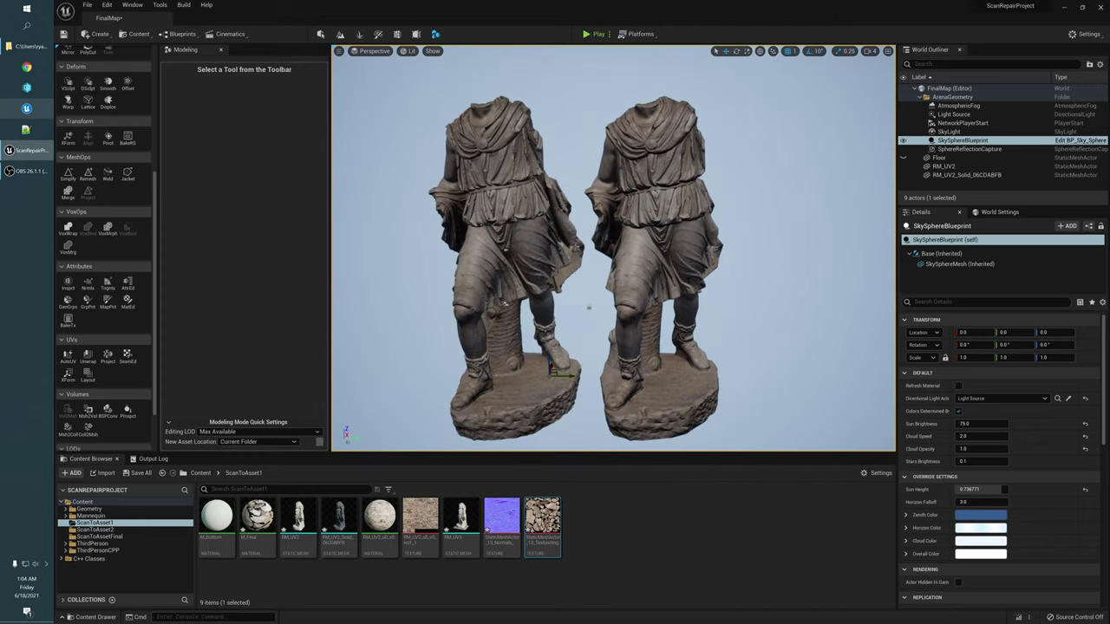
pyautogui.keyDown('alt'); pyautogui.moveTo(678, 284); pyautogui.dragTo(677, 297); pyautogui.keyUp('alt')
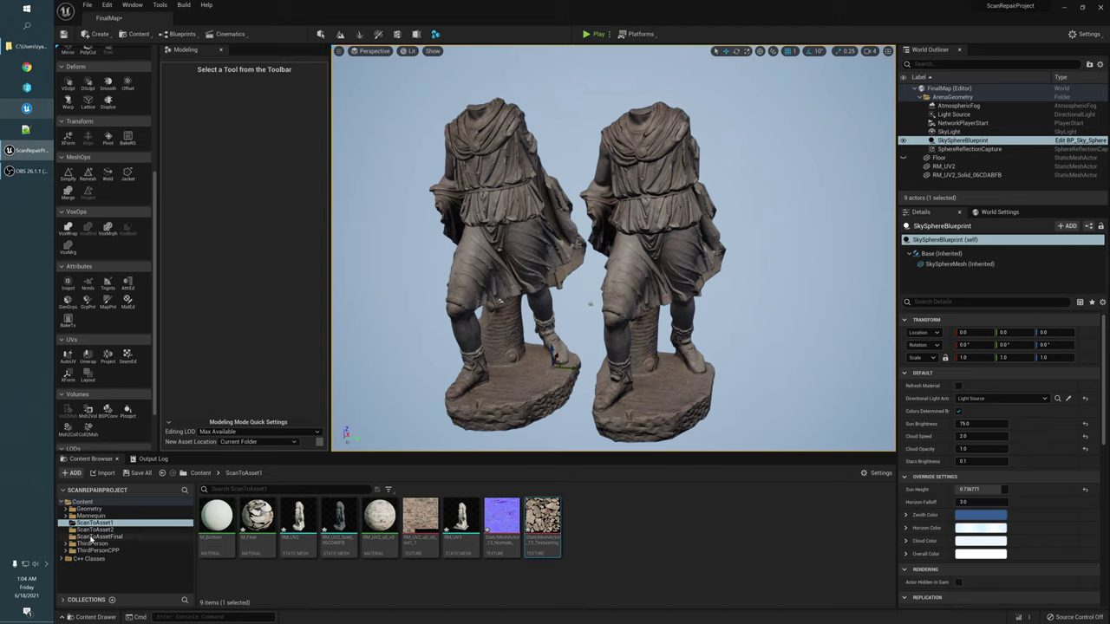
# Step: Place the RM_UV2_2p5k mesh from the ScanToAssetFinal folder in the level beside the two statues
pyautogui.click(94, 530)
pyautogui.click(96, 537)
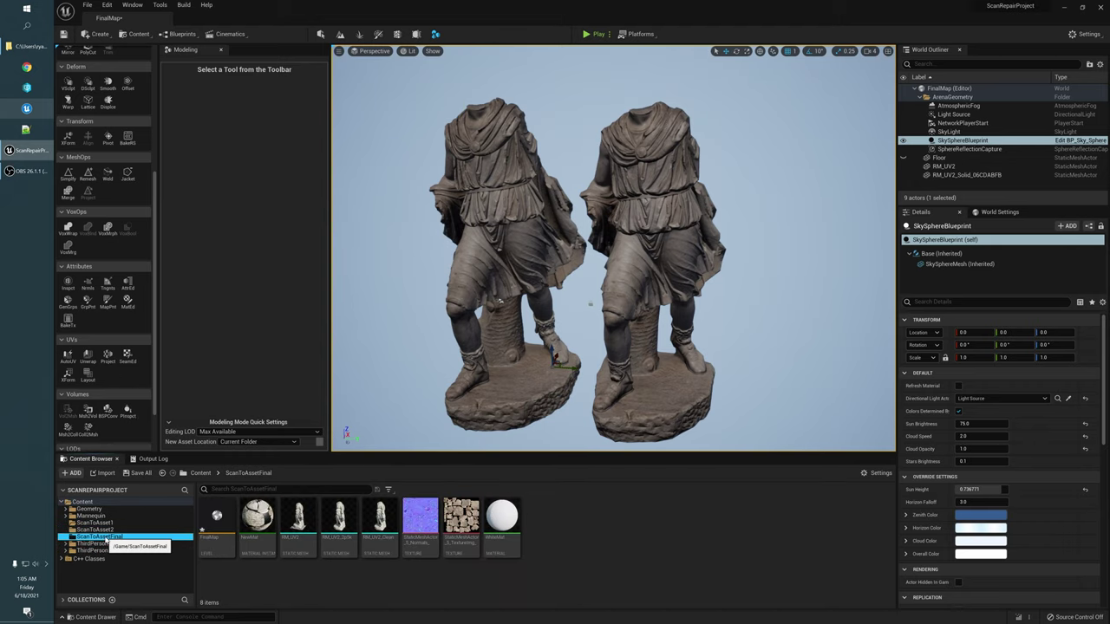
pyautogui.moveTo(339, 518); pyautogui.dragTo(781, 415)
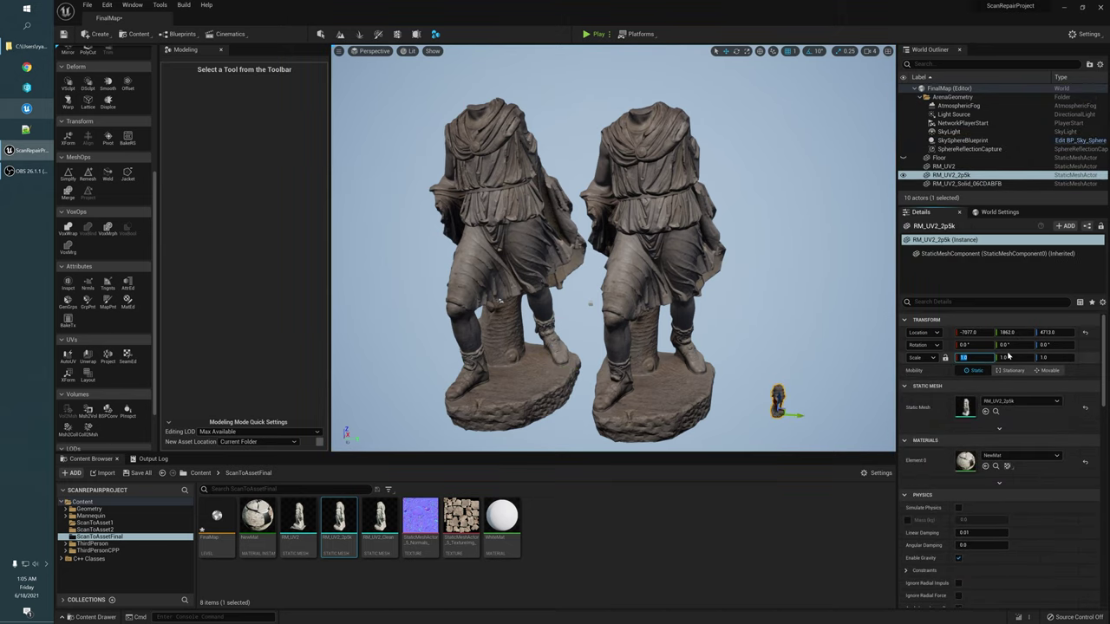
# Step: Set the scale of RM_UV2_2p5k to 100 on all three axes
pyautogui.write('100')
pyautogui.press('Tab')
pyautogui.write('100')
pyautogui.press('Tab')
pyautogui.write('100')
pyautogui.press('Return')
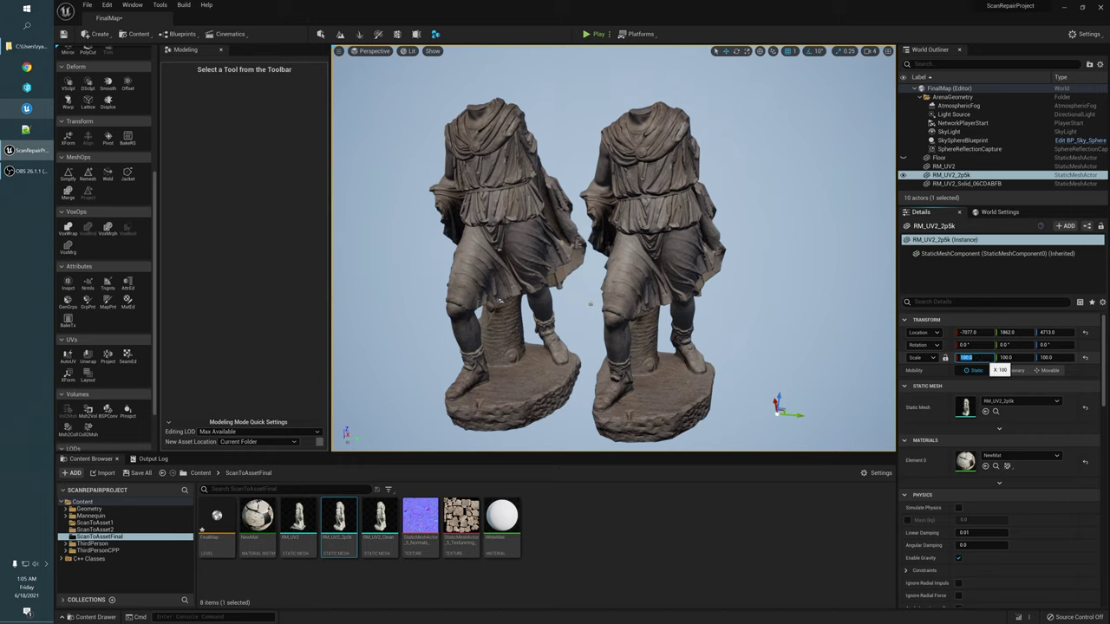
# Step: Set the scale of RM_UV2_2p5k to 10 on all three axes
pyautogui.write('10')
pyautogui.press('Tab')
pyautogui.write('10')
pyautogui.press('Tab')
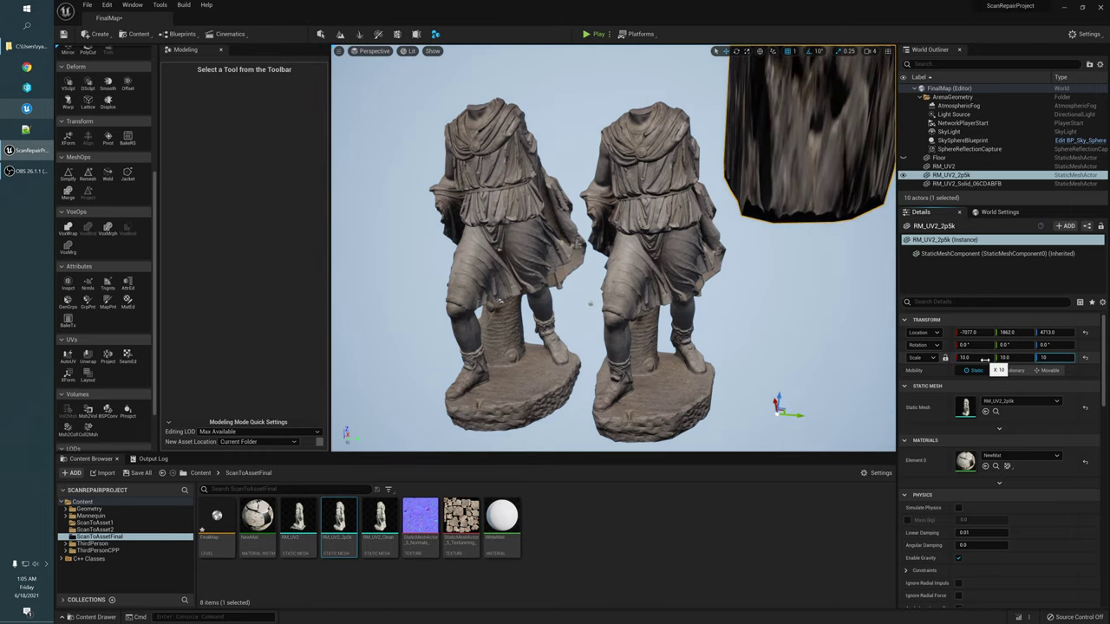
pyautogui.press('Return')
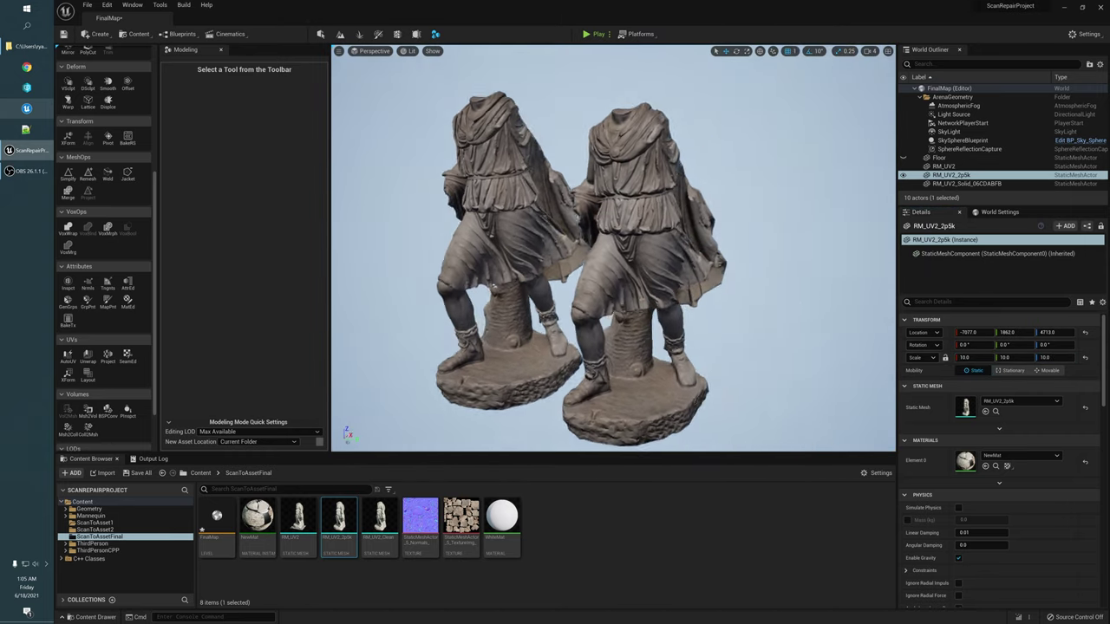
# Step: Reset the location of RM_UV2_2p5k to the origin and move it along Y to about 3209, past the solid statue
pyautogui.keyDown('alt'); pyautogui.moveTo(555, 278); pyautogui.dragTo(660, 277); pyautogui.keyUp('alt')
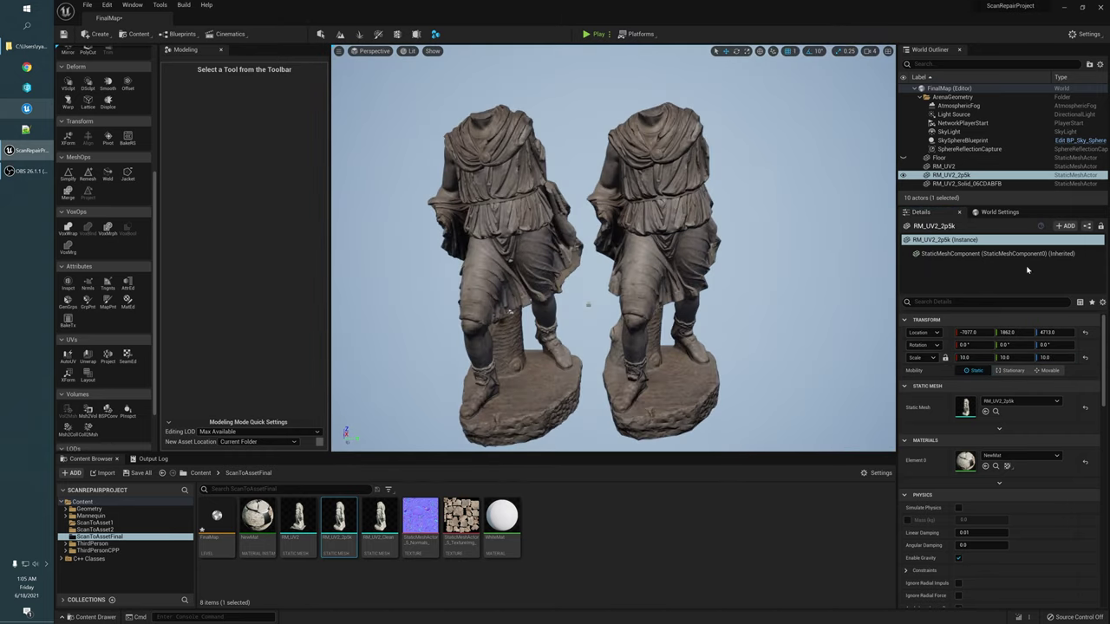
pyautogui.click(1085, 333)
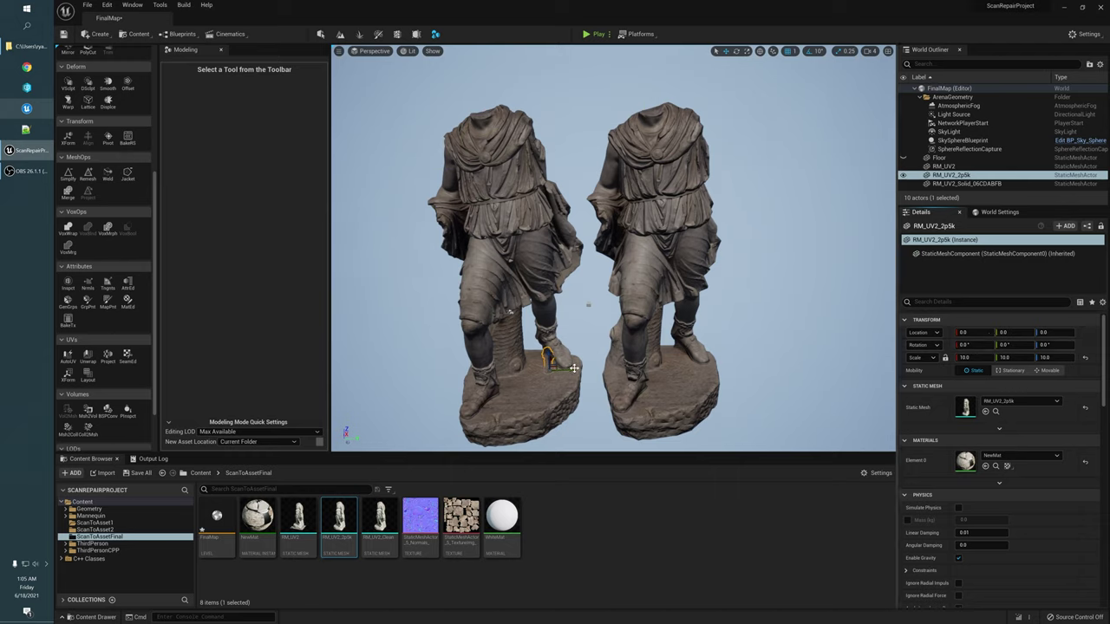
pyautogui.moveTo(573, 370); pyautogui.dragTo(809, 364)
# Step: Scale RM_UV2_2p5k to 100 on all axes and move it along X to about -494, in line with the other statues
pyautogui.click(983, 355)
pyautogui.write('100')
pyautogui.press('Tab')
pyautogui.write('100')
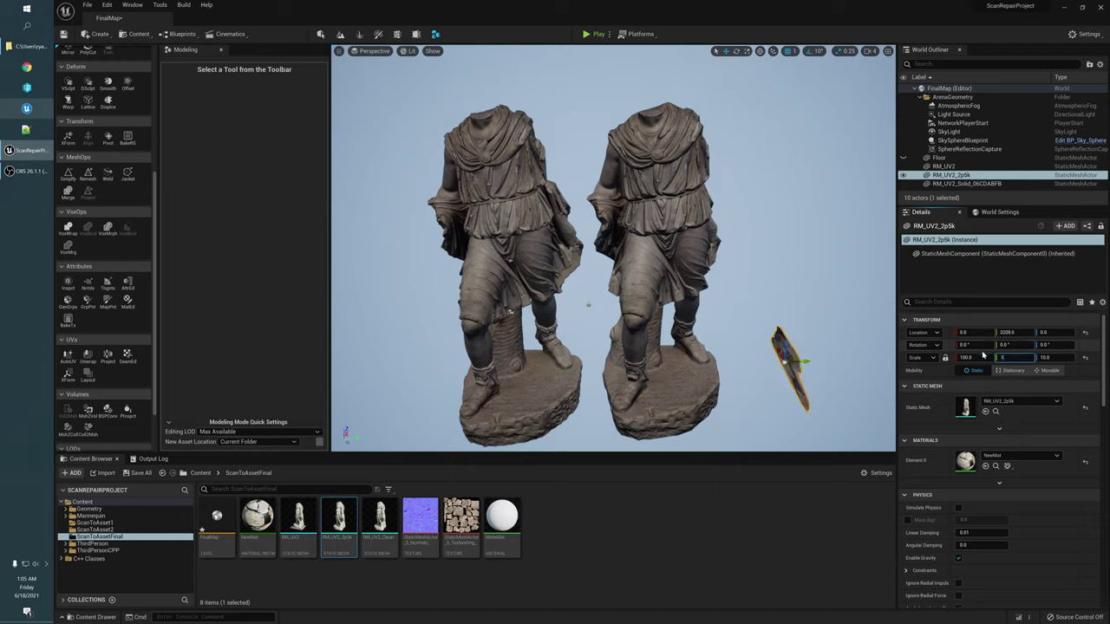
pyautogui.press('Tab')
pyautogui.write('100')
pyautogui.press('Tab')
pyautogui.keyDown('alt'); pyautogui.moveTo(802, 333); pyautogui.dragTo(794, 359); pyautogui.keyUp('alt')
# Step: Select the solid statue and RM_UV2_2p5k in turn and compare them side by side
pyautogui.click(617, 186)
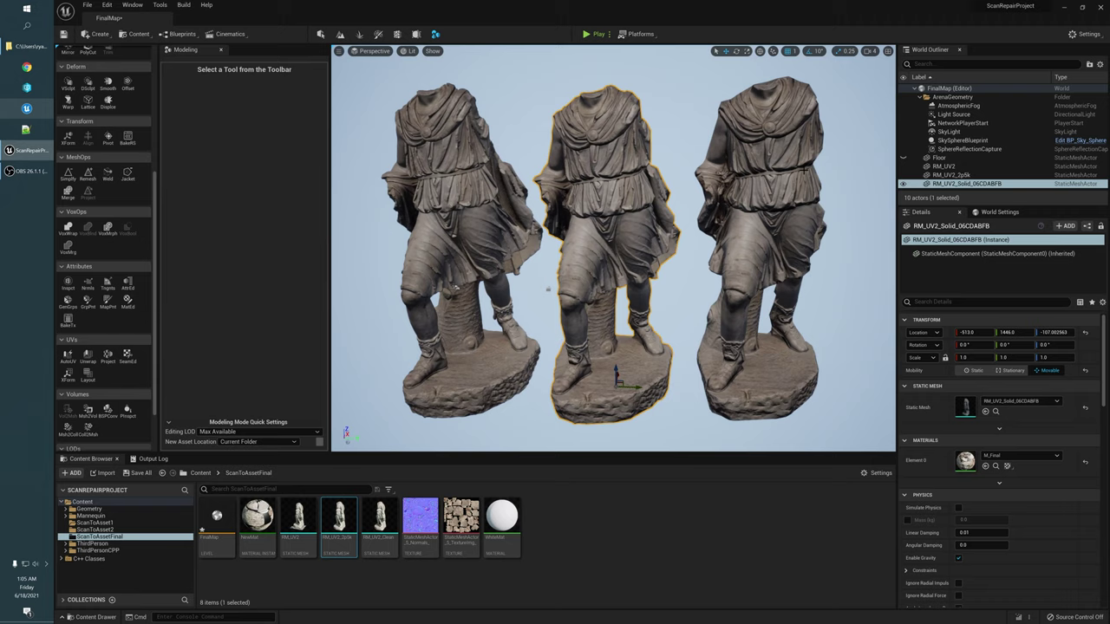
pyautogui.click(779, 163)
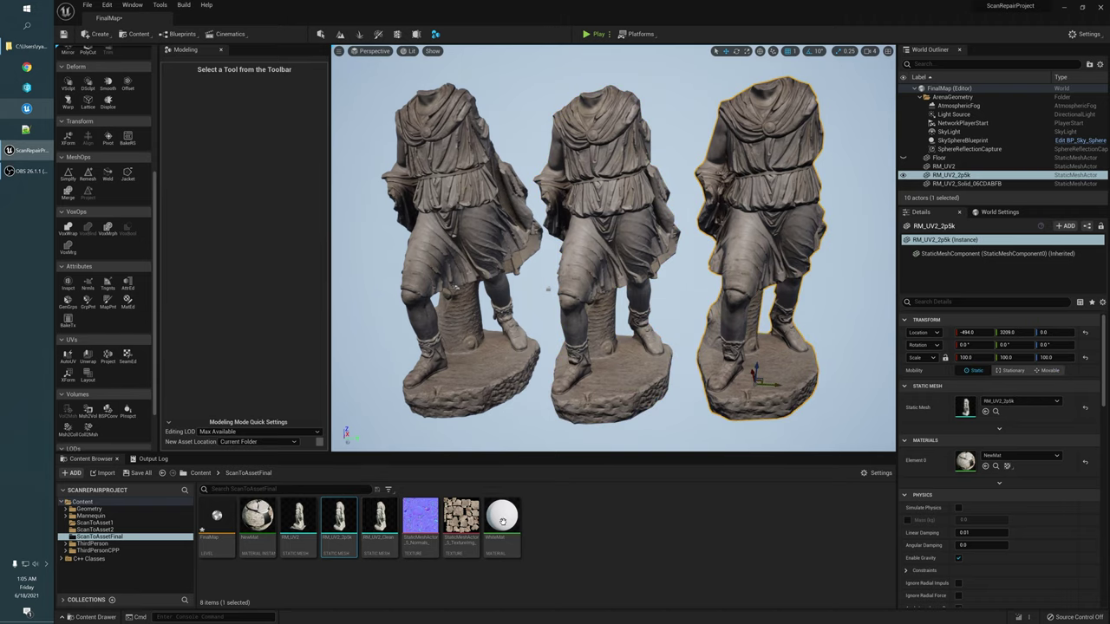
pyautogui.click(594, 181)
pyautogui.moveTo(594, 181)
pyautogui.keyDown('alt'); pyautogui.mouseDown()
pyautogui.moveTo(578, 144)
pyautogui.moveTo(590, 163)
pyautogui.moveTo(581, 189)
pyautogui.mouseUp(); pyautogui.keyUp('alt')
pyautogui.keyDown('alt'); pyautogui.moveTo(569, 92); pyautogui.dragTo(525, 211); pyautogui.keyUp('alt')
# Step: Select and frame RM_UV2_2p5k and examine the texture detail on its torso and legs up close
pyautogui.click(730, 217)
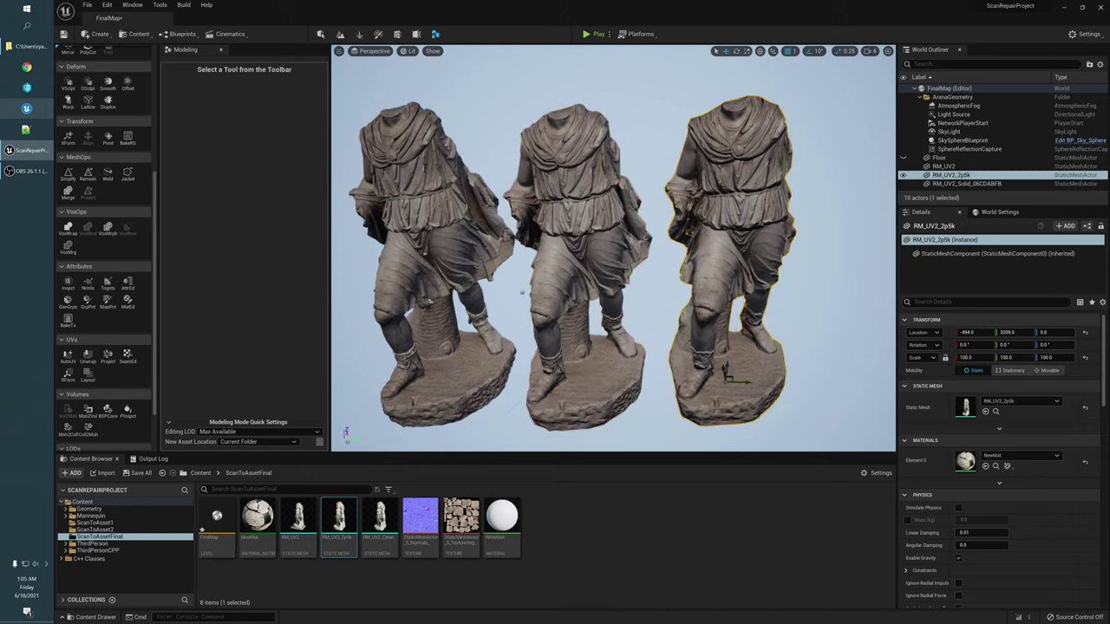
pyautogui.press('f')
pyautogui.keyDown('alt'); pyautogui.moveTo(730, 217); pyautogui.dragTo(712, 226); pyautogui.keyUp('alt')
pyautogui.keyDown('alt'); pyautogui.moveTo(572, 182); pyautogui.dragTo(566, 176); pyautogui.keyUp('alt')
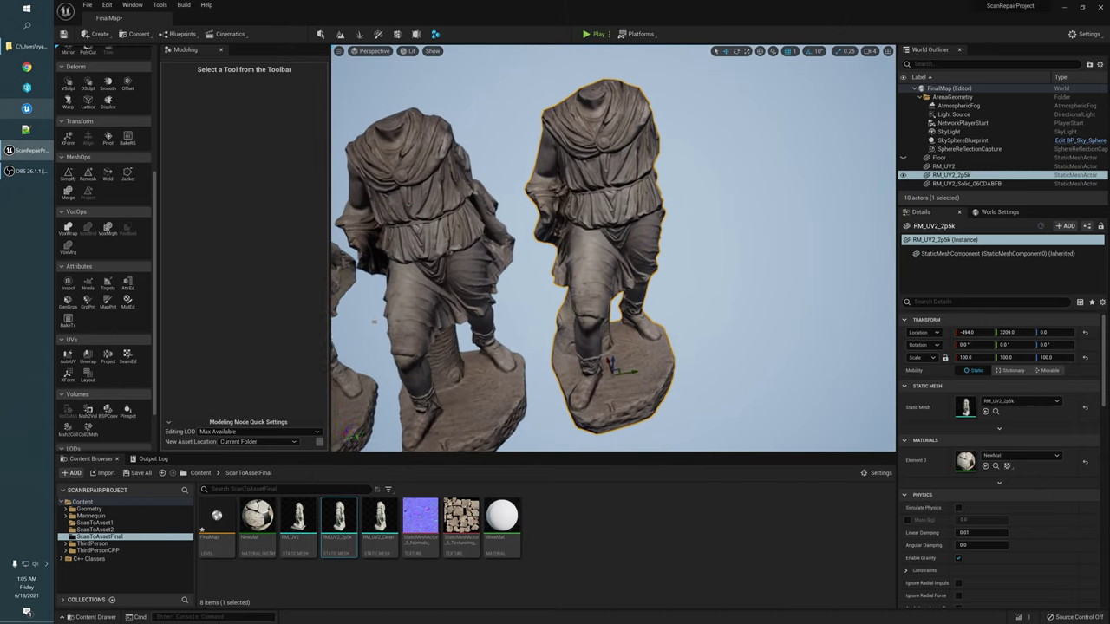
pyautogui.scroll(7, 566, 176)
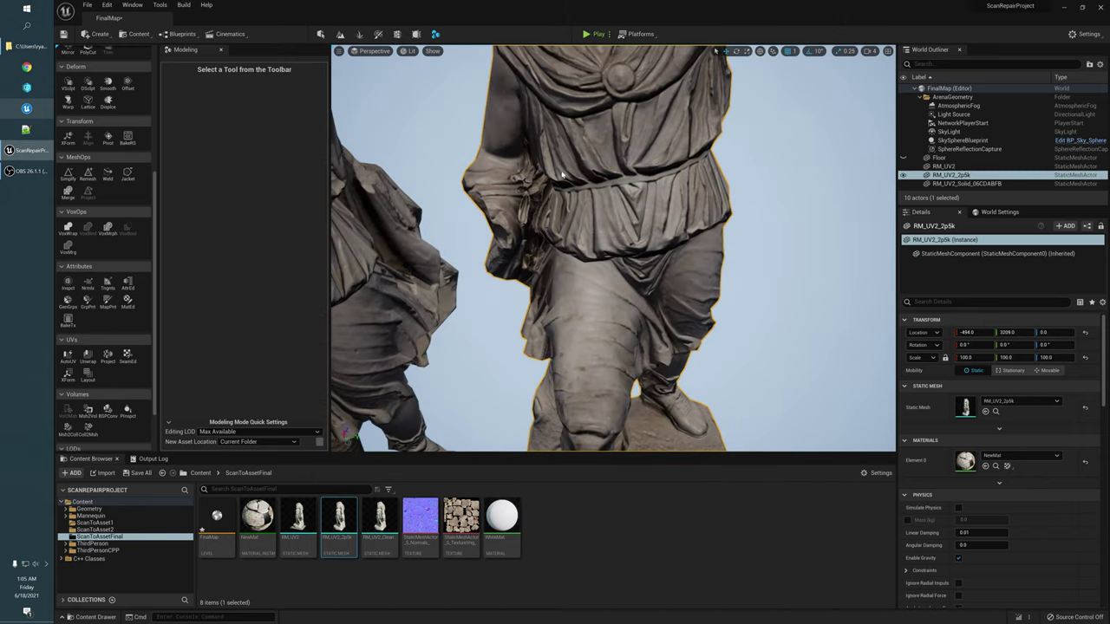
pyautogui.keyDown('alt'); pyautogui.moveTo(566, 176); pyautogui.dragTo(570, 185, button='middle'); pyautogui.keyUp('alt')
pyautogui.scroll(-2, 568, 182)
# Step: Open the solid statue in Triangle Edit, examine its triangle layout around the neck, torso and legs, and cancel the tool
pyautogui.click(562, 145)
pyautogui.keyDown('alt'); pyautogui.moveTo(562, 145); pyautogui.dragTo(563, 136); pyautogui.keyUp('alt')
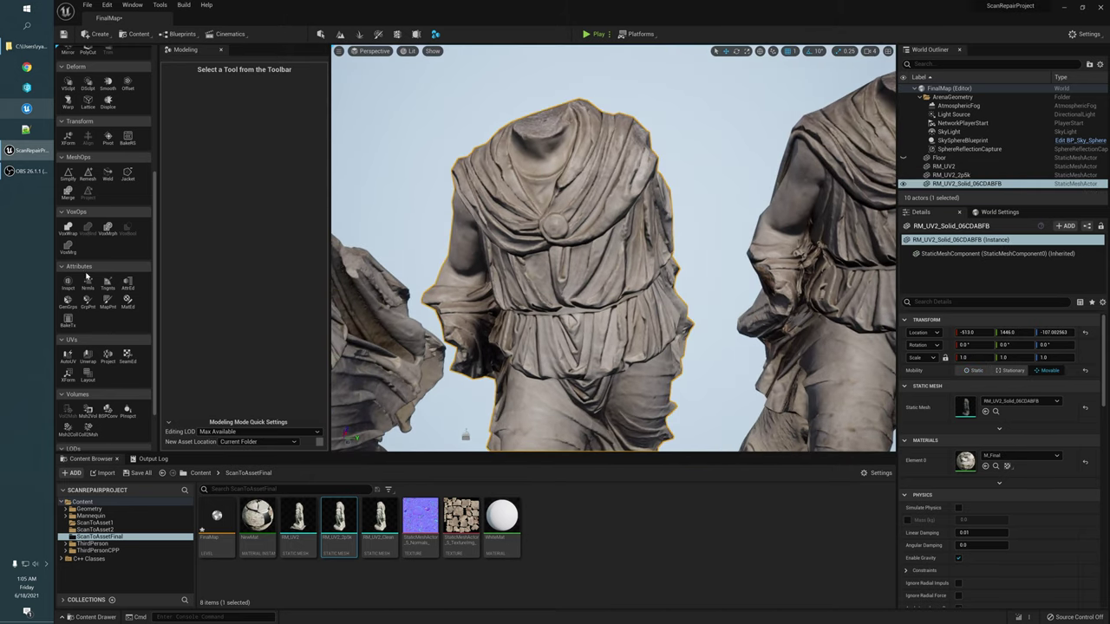
pyautogui.scroll(3, 104, 234)
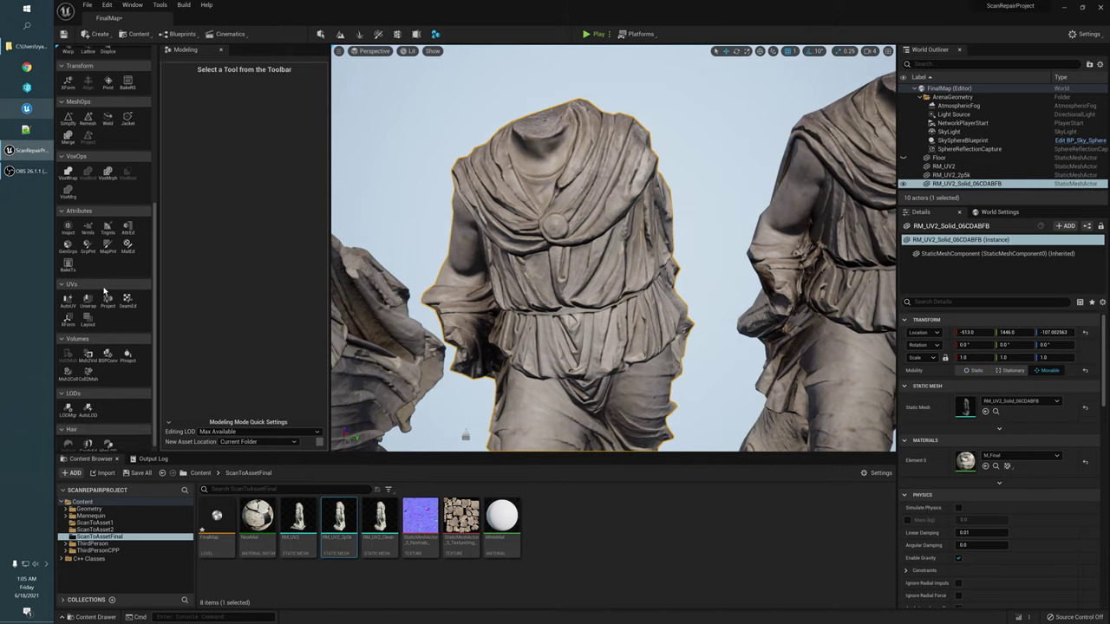
pyautogui.scroll(2, 82, 121)
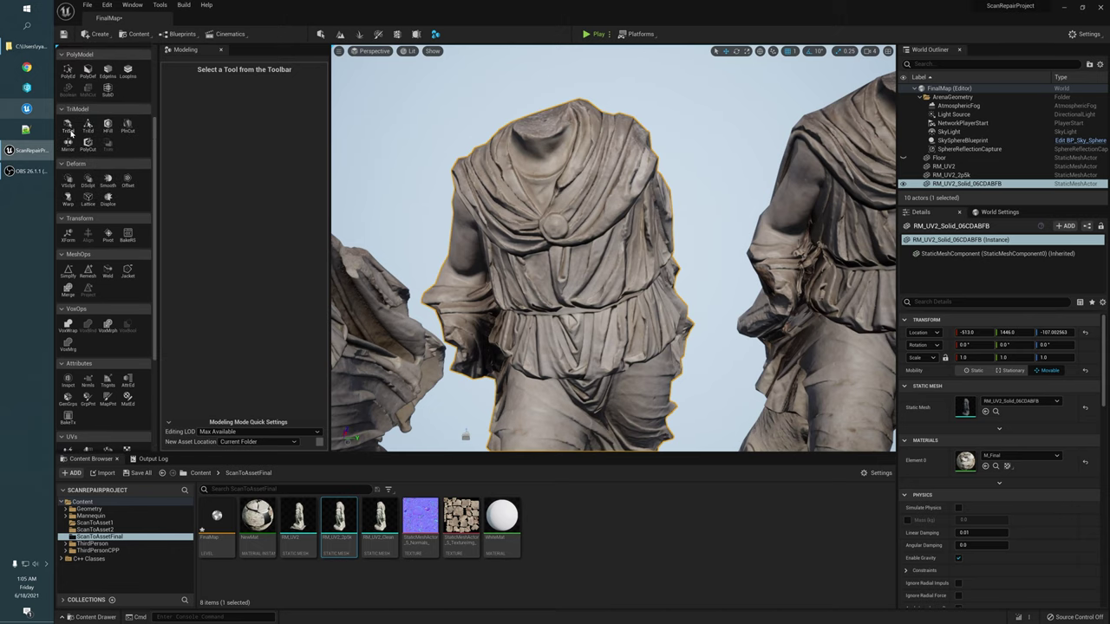
pyautogui.click(87, 154)
pyautogui.keyDown('alt'); pyautogui.moveTo(502, 199); pyautogui.dragTo(563, 252); pyautogui.keyUp('alt')
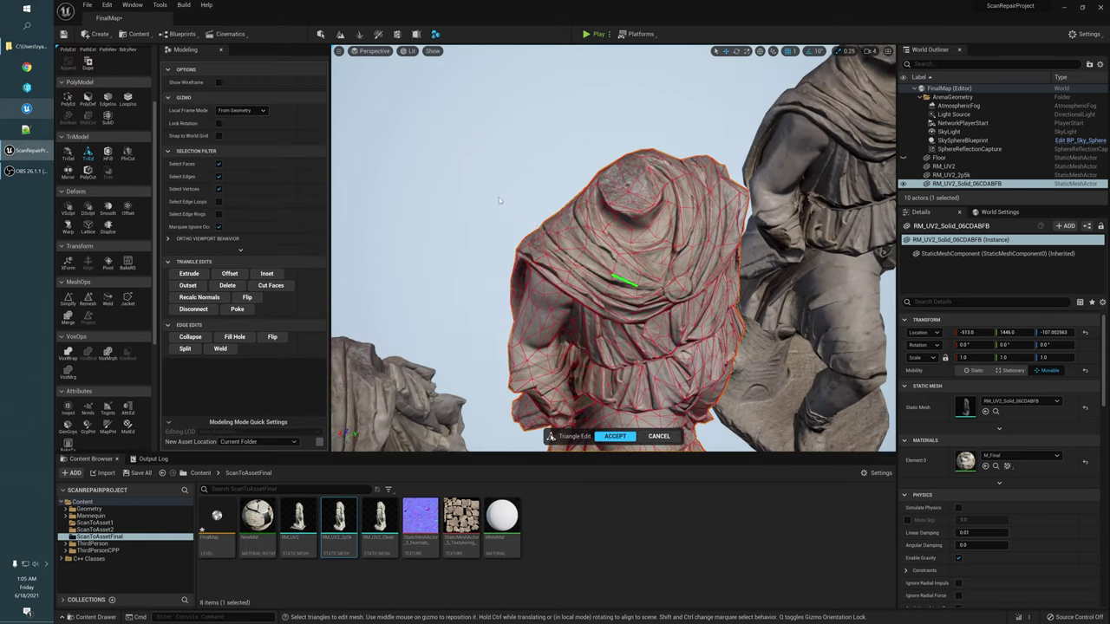
pyautogui.scroll(3, 621, 176)
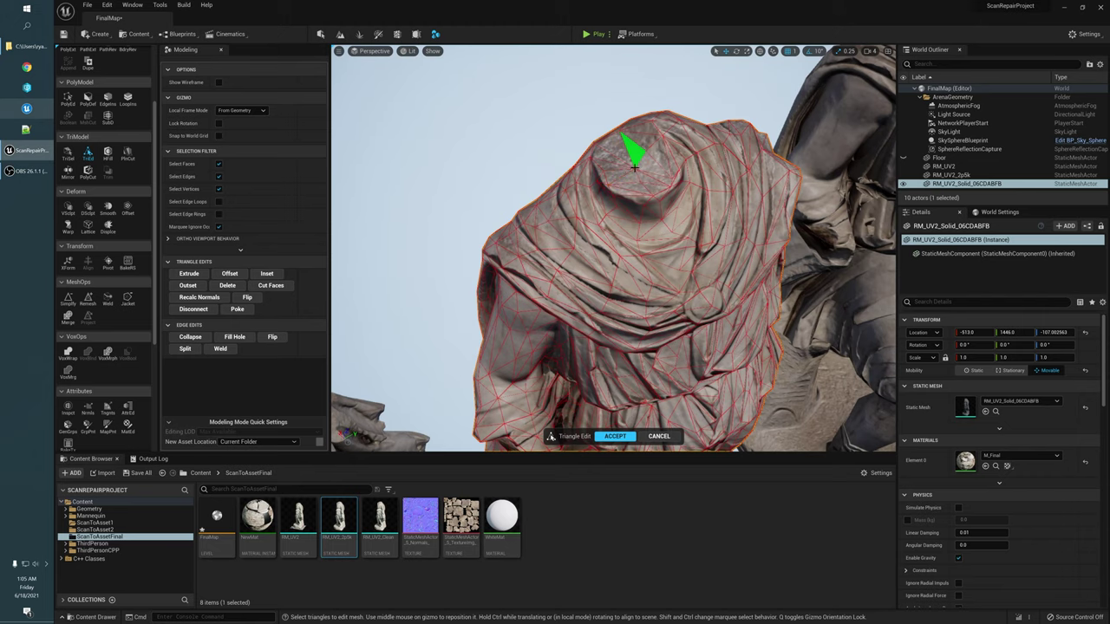
pyautogui.keyDown('alt'); pyautogui.moveTo(618, 210); pyautogui.dragTo(568, 125); pyautogui.keyUp('alt')
pyautogui.keyDown('alt'); pyautogui.moveTo(500, 258); pyautogui.dragTo(481, 305); pyautogui.keyUp('alt')
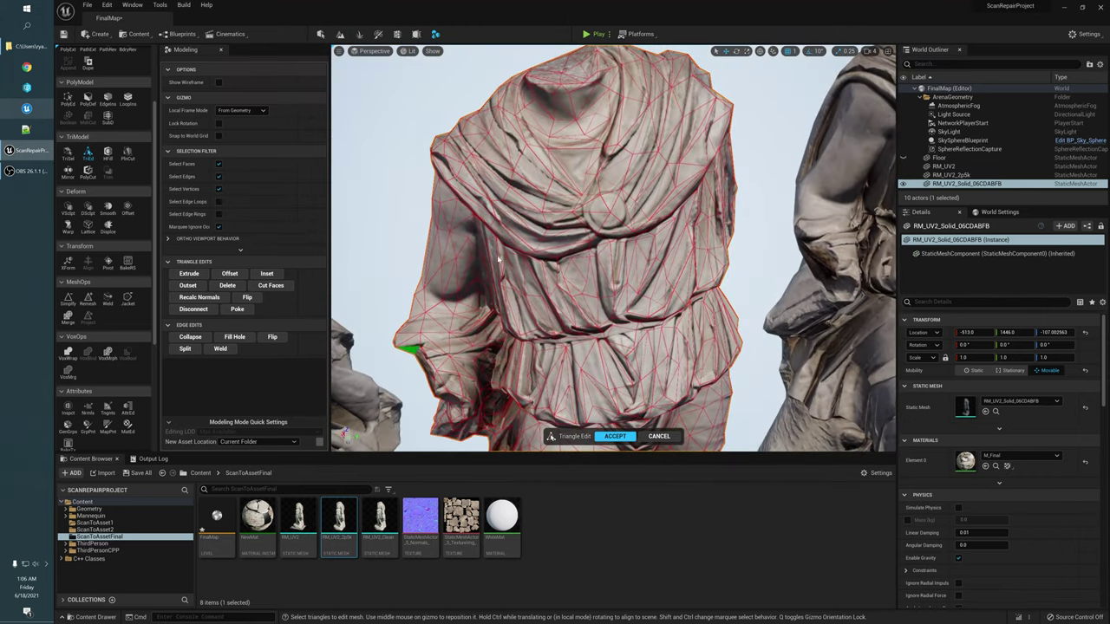
pyautogui.scroll(-3, 613, 176)
pyautogui.keyDown('alt'); pyautogui.moveTo(609, 179); pyautogui.dragTo(598, 217); pyautogui.keyUp('alt')
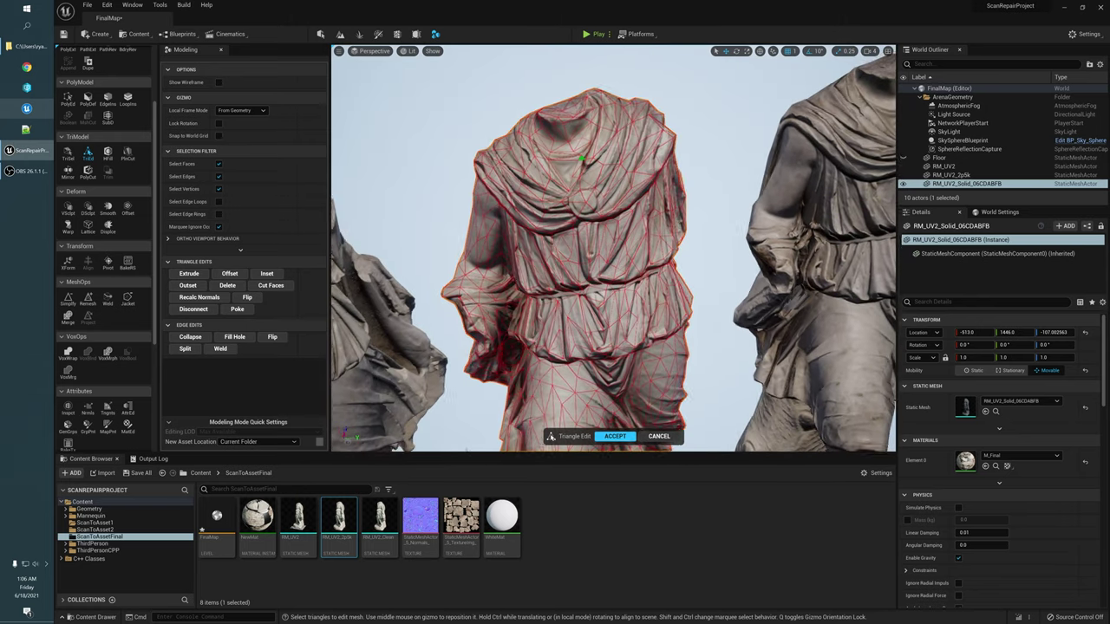
pyautogui.keyDown('alt'); pyautogui.moveTo(697, 331); pyautogui.dragTo(681, 342); pyautogui.keyUp('alt')
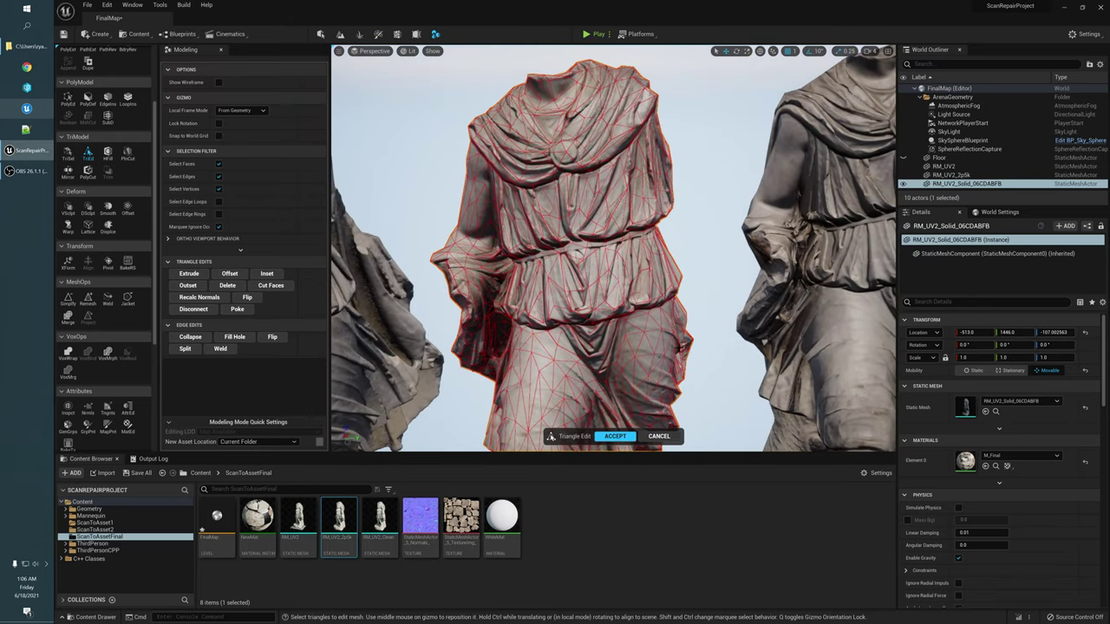
pyautogui.scroll(3, 551, 299)
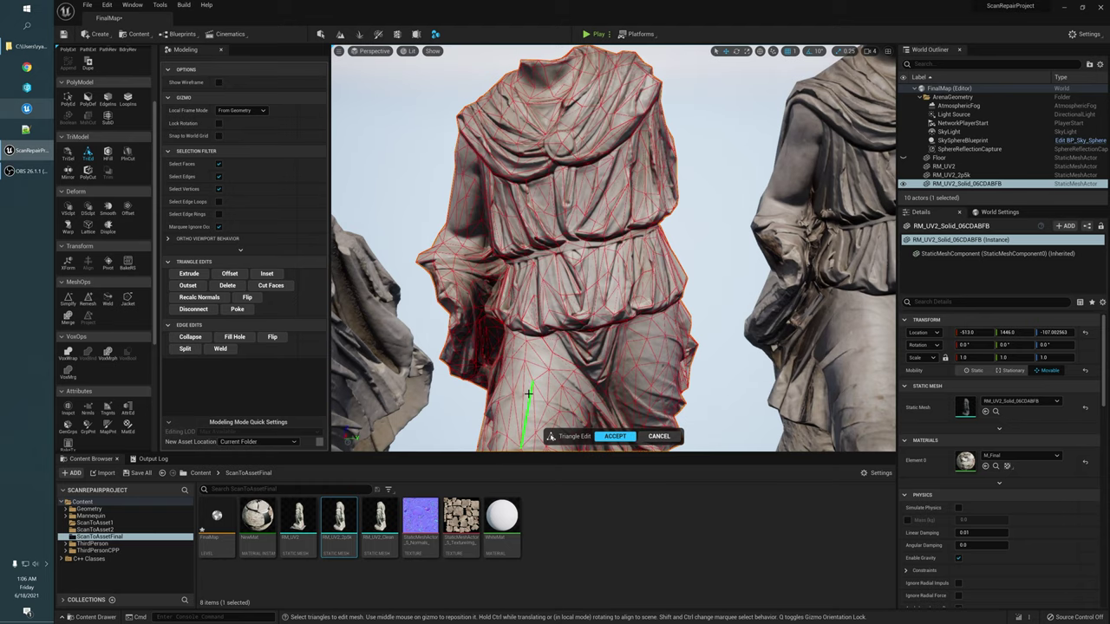
pyautogui.click(665, 437)
# Step: Compare all three full statues from several angles, including from above, and select the original RM_UV2 scan
pyautogui.scroll(-5, 719, 364)
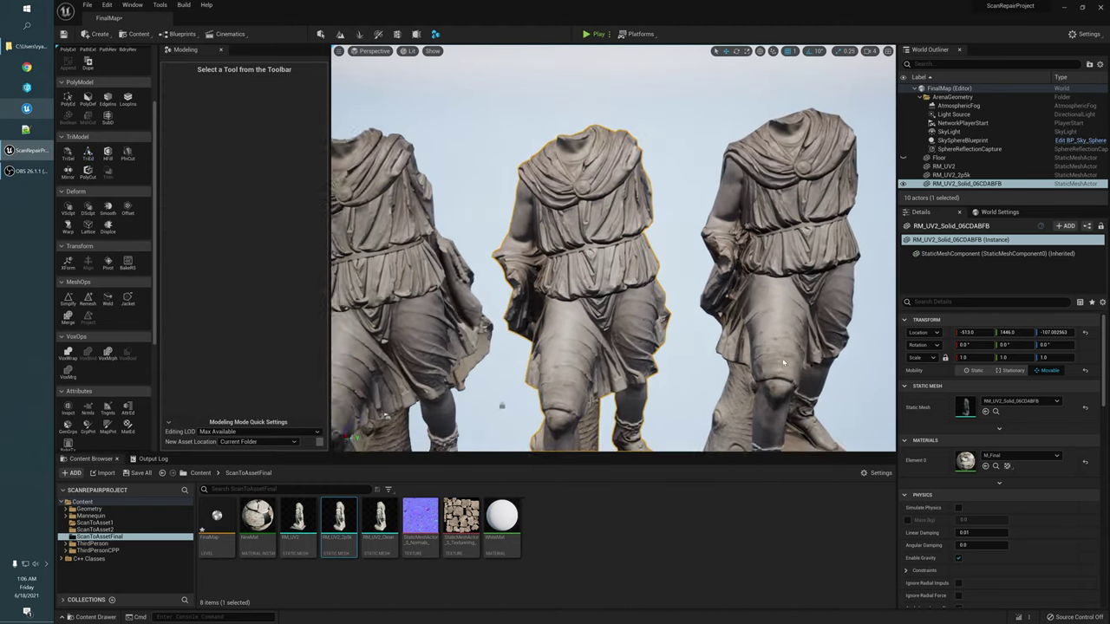
pyautogui.keyDown('alt'); pyautogui.moveTo(719, 364); pyautogui.dragTo(808, 384); pyautogui.keyUp('alt')
pyautogui.scroll(-4, 815, 371)
pyautogui.moveTo(777, 281); pyautogui.dragTo(777, 311, button='right')
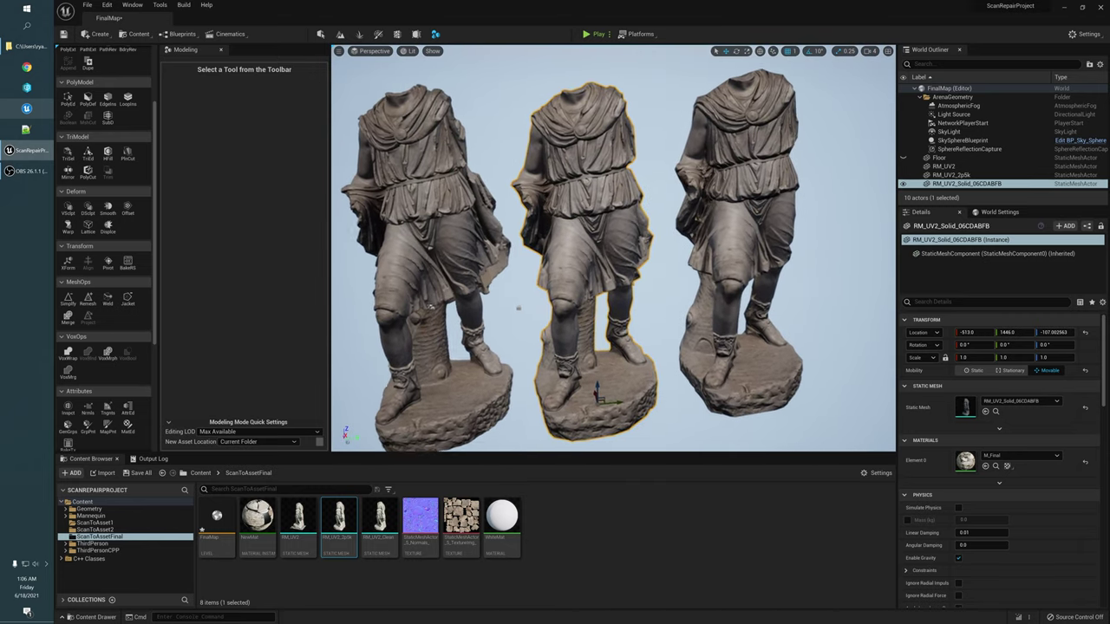
pyautogui.scroll(-2, 777, 280)
pyautogui.keyDown('alt'); pyautogui.moveTo(778, 280); pyautogui.dragTo(767, 283); pyautogui.keyUp('alt')
pyautogui.keyDown('alt'); pyautogui.moveTo(465, 424); pyautogui.dragTo(478, 425); pyautogui.keyUp('alt')
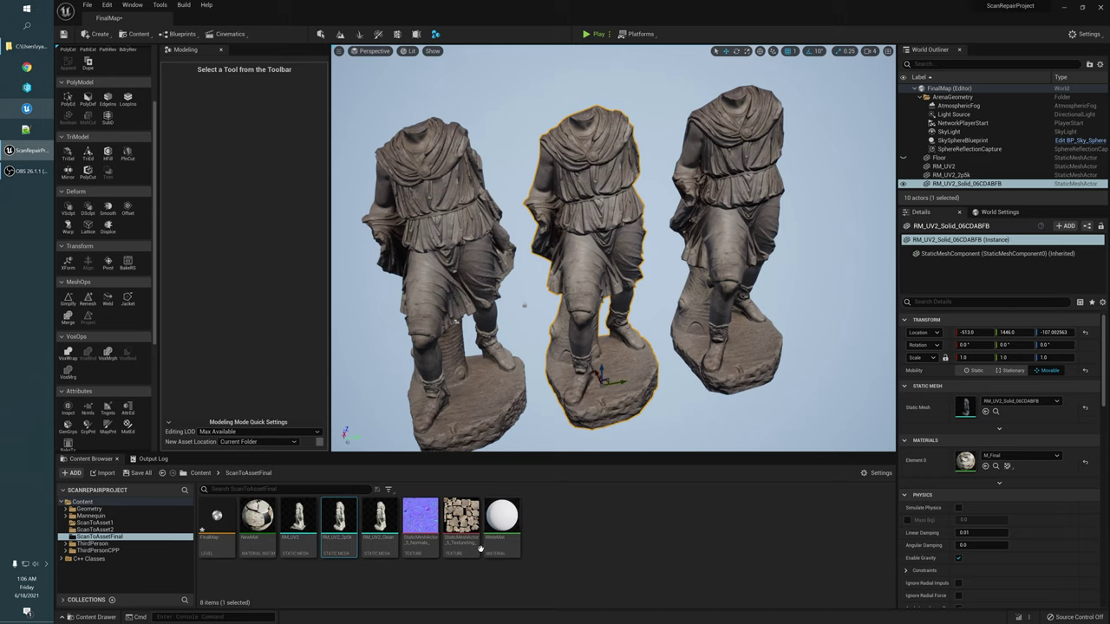
pyautogui.keyDown('alt'); pyautogui.moveTo(546, 339); pyautogui.dragTo(572, 341, button='right'); pyautogui.keyUp('alt')
pyautogui.keyDown('alt'); pyautogui.moveTo(506, 318); pyautogui.dragTo(498, 343); pyautogui.keyUp('alt')
pyautogui.keyDown('alt'); pyautogui.moveTo(573, 283); pyautogui.dragTo(595, 309); pyautogui.keyUp('alt')
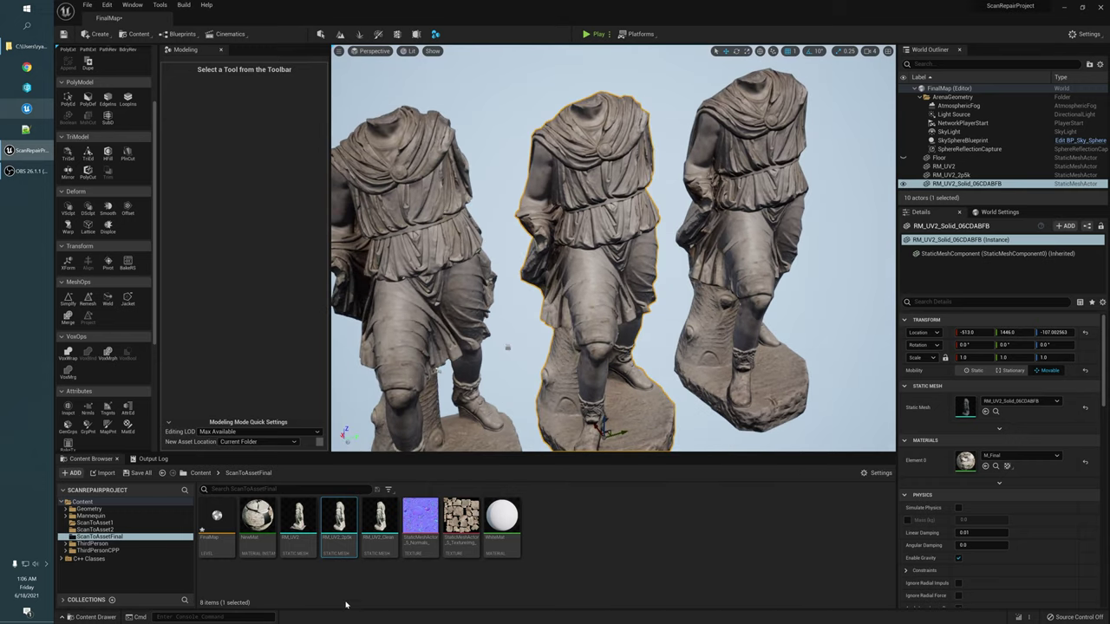
pyautogui.keyDown('alt'); pyautogui.moveTo(607, 368); pyautogui.dragTo(650, 358); pyautogui.keyUp('alt')
pyautogui.click(487, 193)
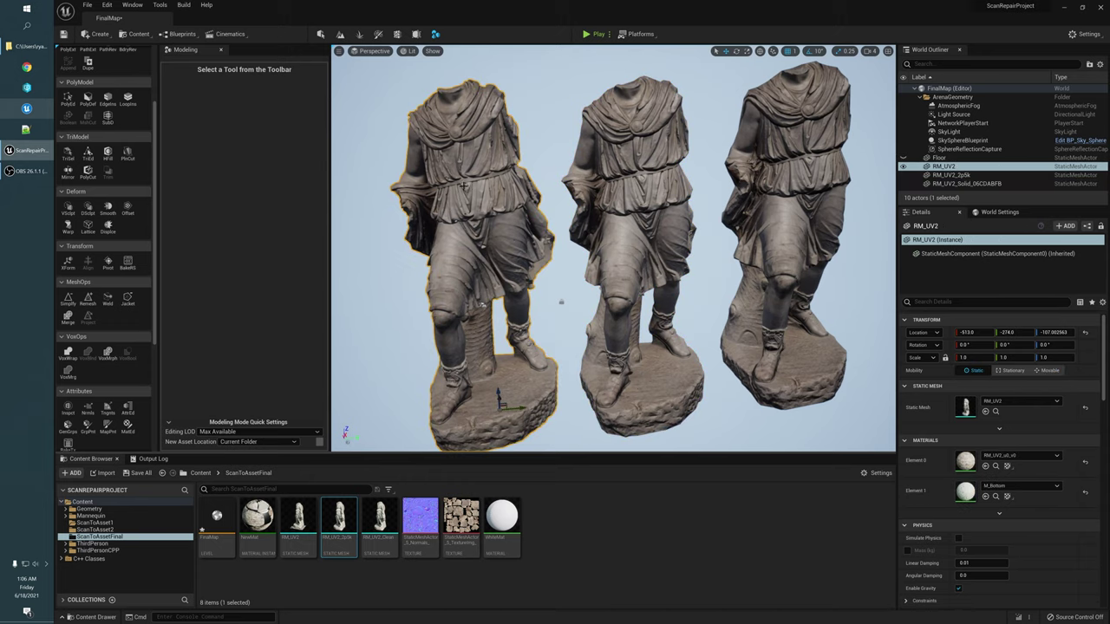
# Step: Select the middle solid statue and compare it with the two neighbouring statues from slightly different angles
pyautogui.click(632, 184)
pyautogui.keyDown('alt'); pyautogui.moveTo(632, 184); pyautogui.dragTo(657, 200); pyautogui.keyUp('alt')
pyautogui.moveTo(685, 243); pyautogui.dragTo(685, 243, button='right')
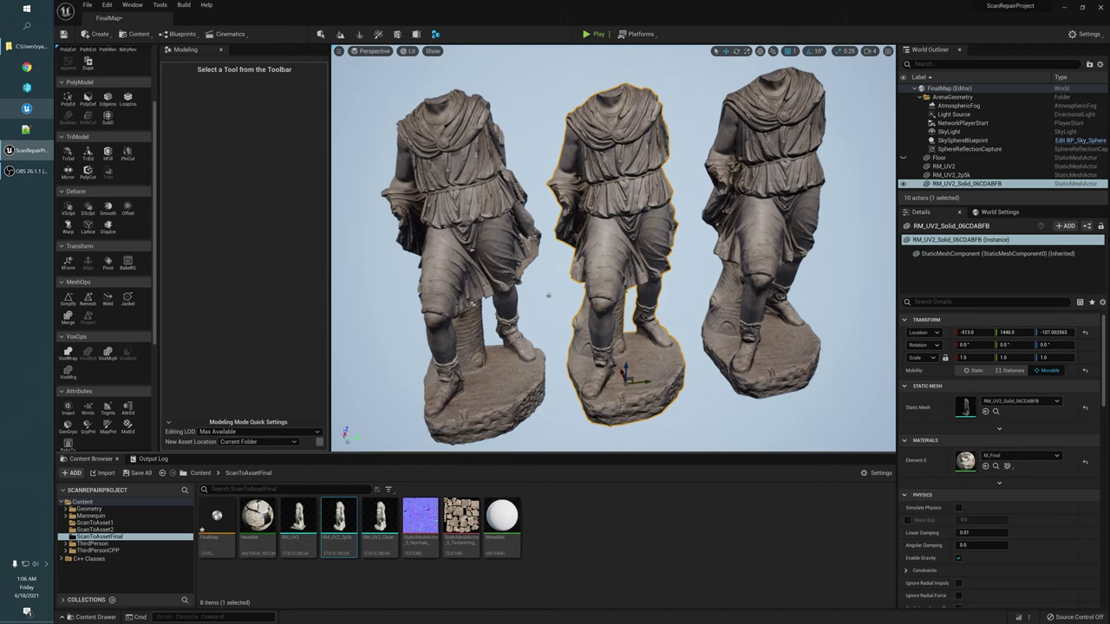
pyautogui.moveTo(657, 167); pyautogui.dragTo(656, 185, button='right')
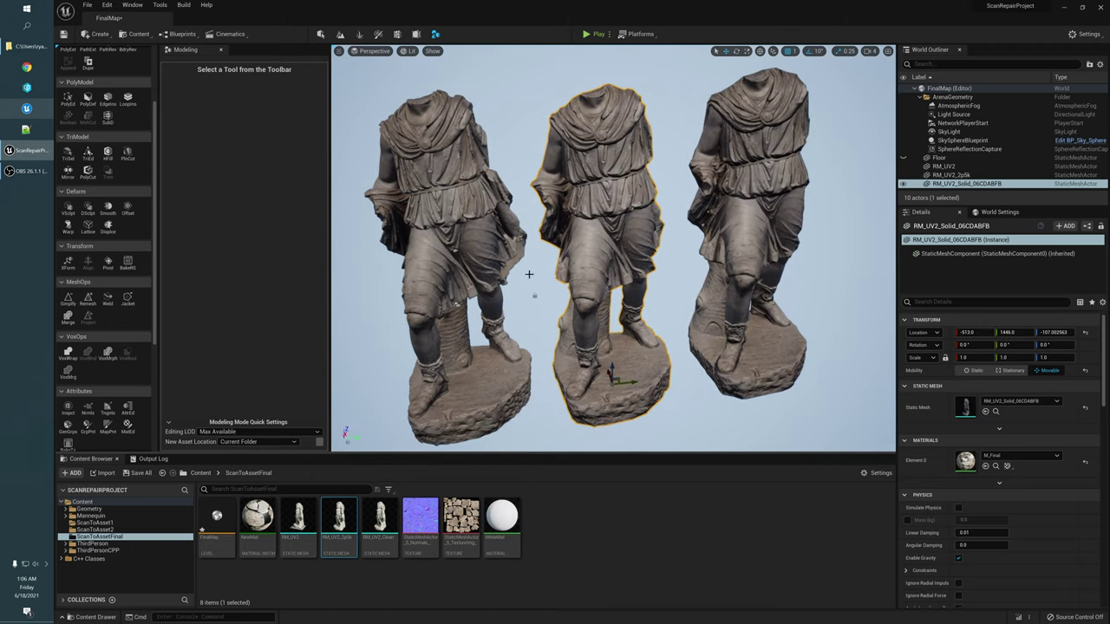
pyautogui.keyDown('alt'); pyautogui.moveTo(607, 243); pyautogui.dragTo(595, 242); pyautogui.keyUp('alt')
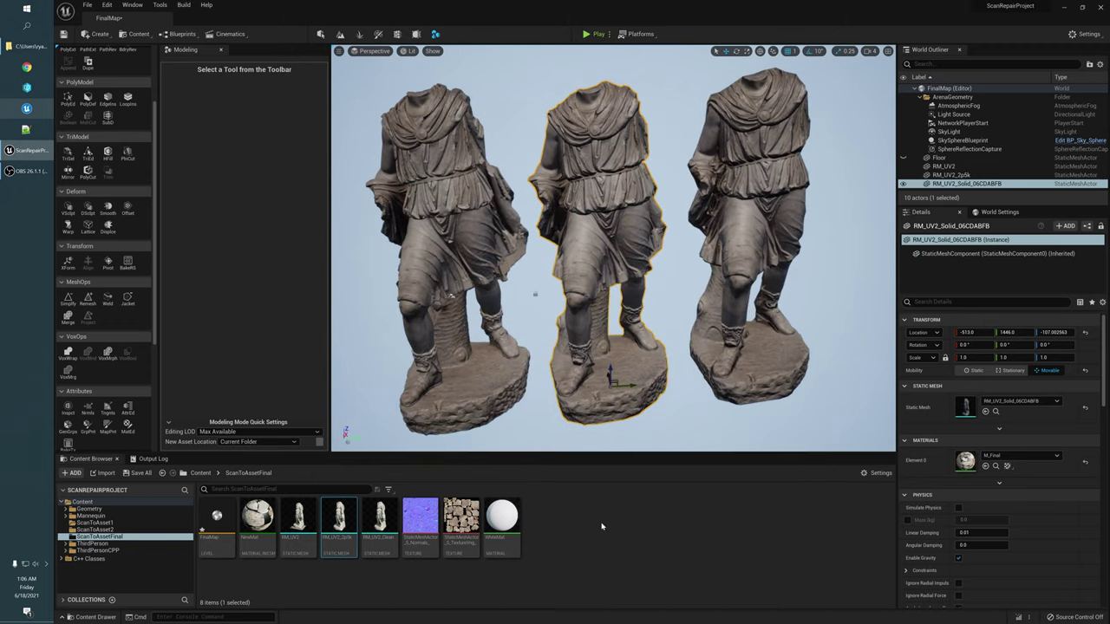
pyautogui.keyDown('alt'); pyautogui.moveTo(607, 373); pyautogui.dragTo(620, 373); pyautogui.keyUp('alt')
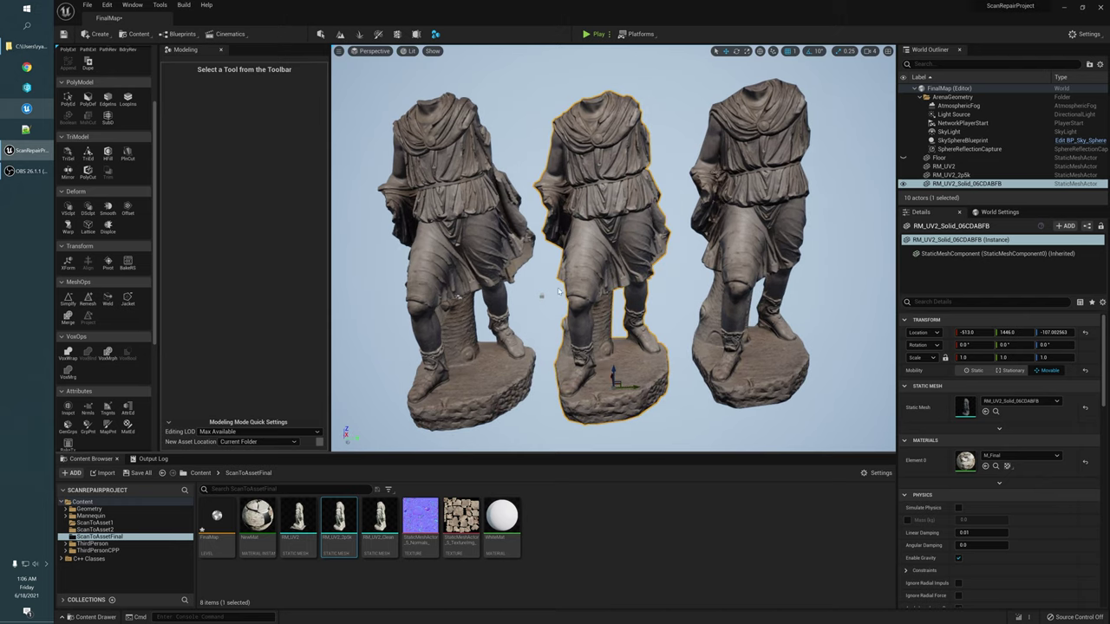
pyautogui.keyDown('alt'); pyautogui.moveTo(559, 292); pyautogui.dragTo(573, 304); pyautogui.keyUp('alt')
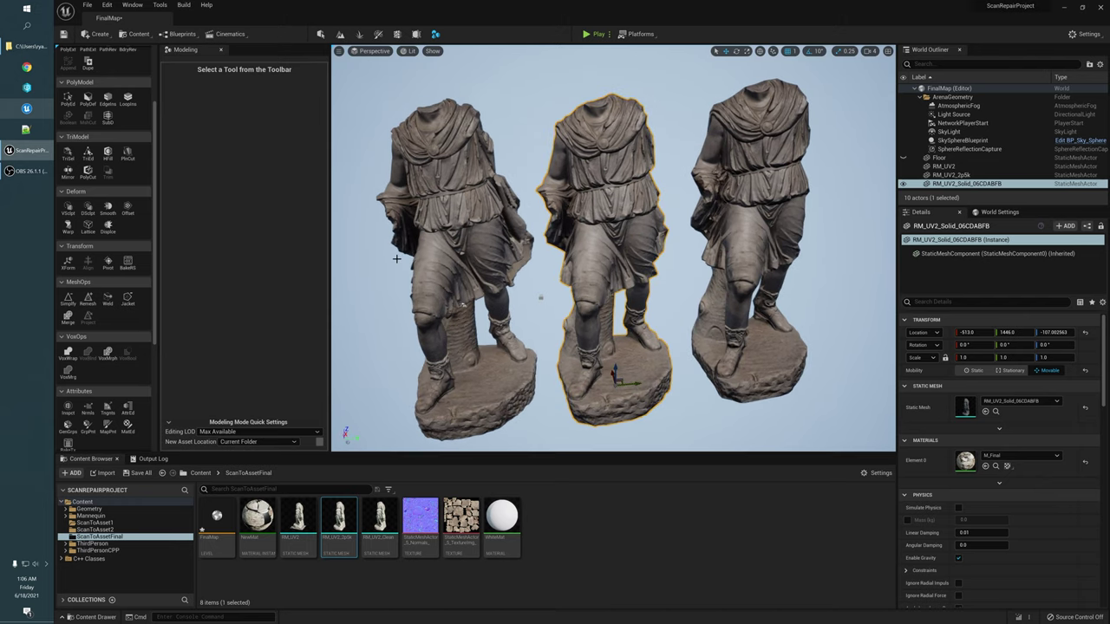
pyautogui.keyDown('alt'); pyautogui.moveTo(397, 260); pyautogui.dragTo(396, 263); pyautogui.keyUp('alt')
pyautogui.moveTo(656, 332)
pyautogui.keyDown('alt'); pyautogui.mouseDown()
pyautogui.moveTo(673, 335)
pyautogui.moveTo(661, 336)
pyautogui.mouseUp(); pyautogui.keyUp('alt')
pyautogui.keyDown('alt'); pyautogui.moveTo(573, 306); pyautogui.dragTo(568, 299); pyautogui.keyUp('alt')
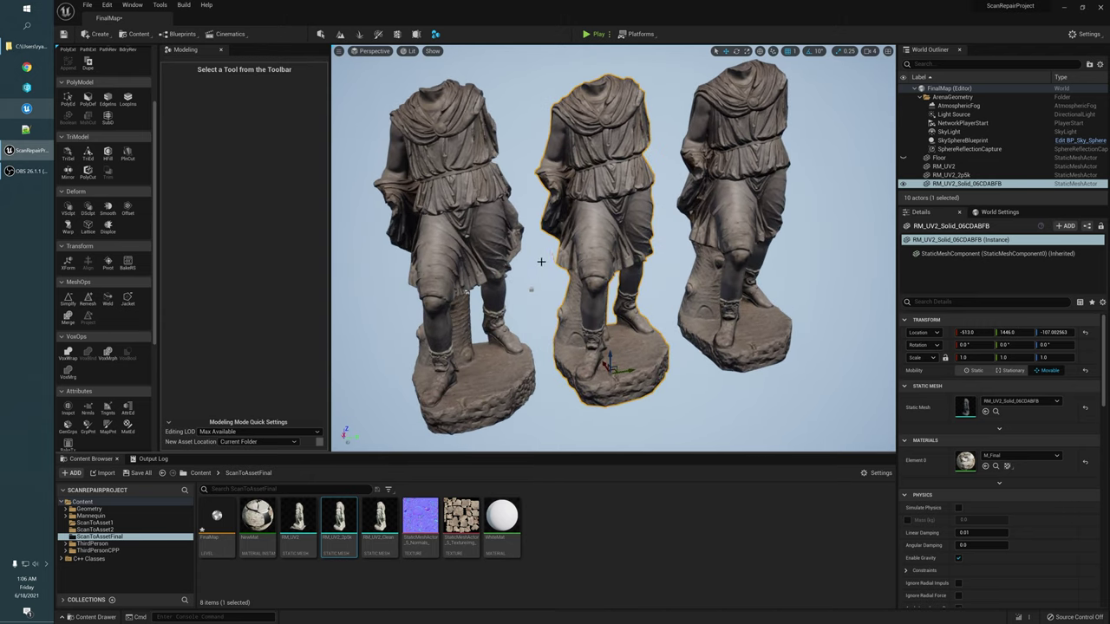
pyautogui.keyDown('alt'); pyautogui.moveTo(536, 246); pyautogui.dragTo(544, 248); pyautogui.keyUp('alt')
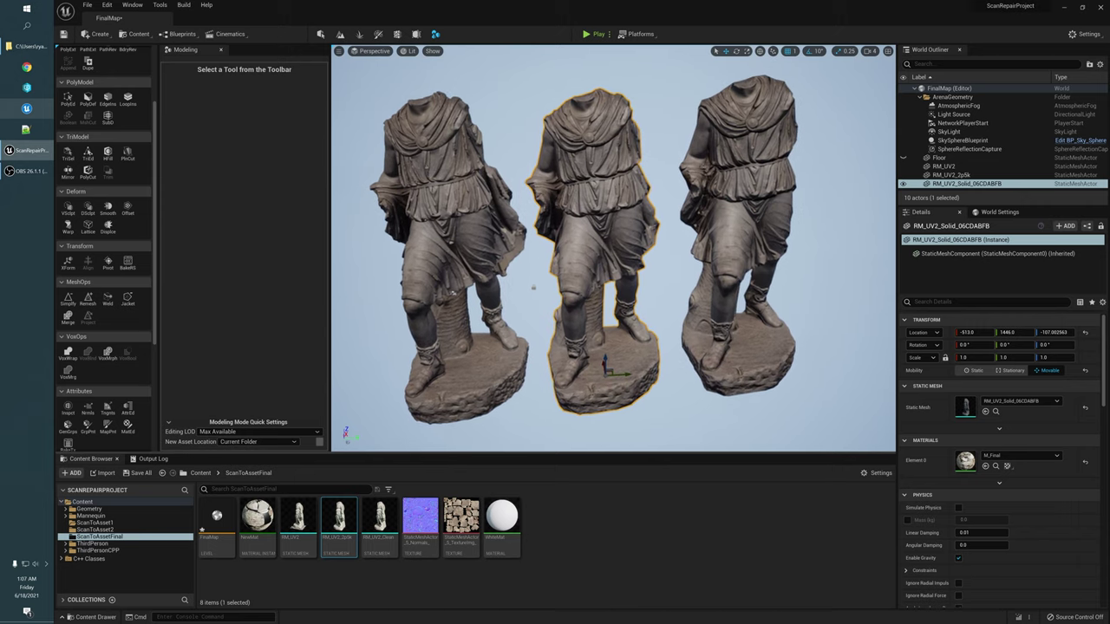
# Step: Select the sky background instead of the solid statue and view all three statues together without a selection outline
pyautogui.click(534, 254)
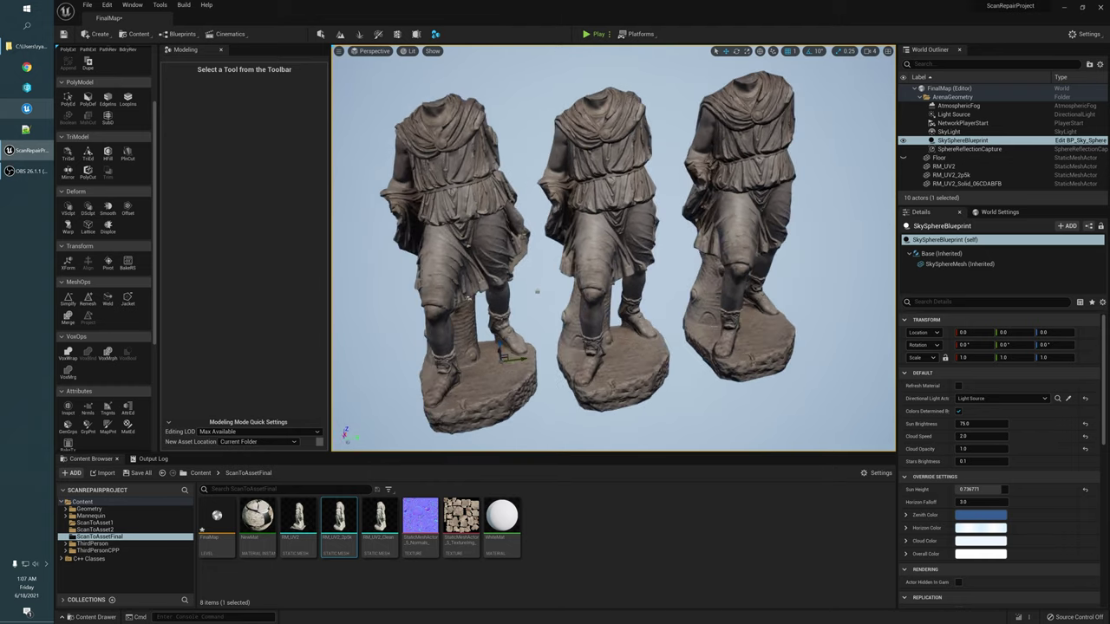
pyautogui.scroll(-2, 664, 252)
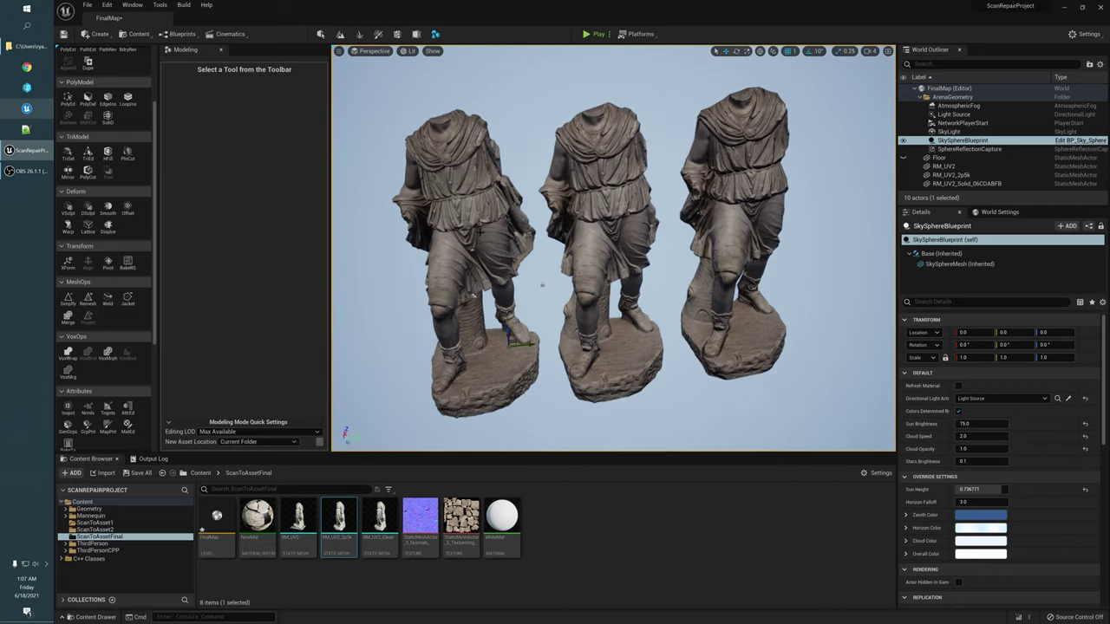
pyautogui.moveTo(497, 252); pyautogui.dragTo(494, 241, button='right')
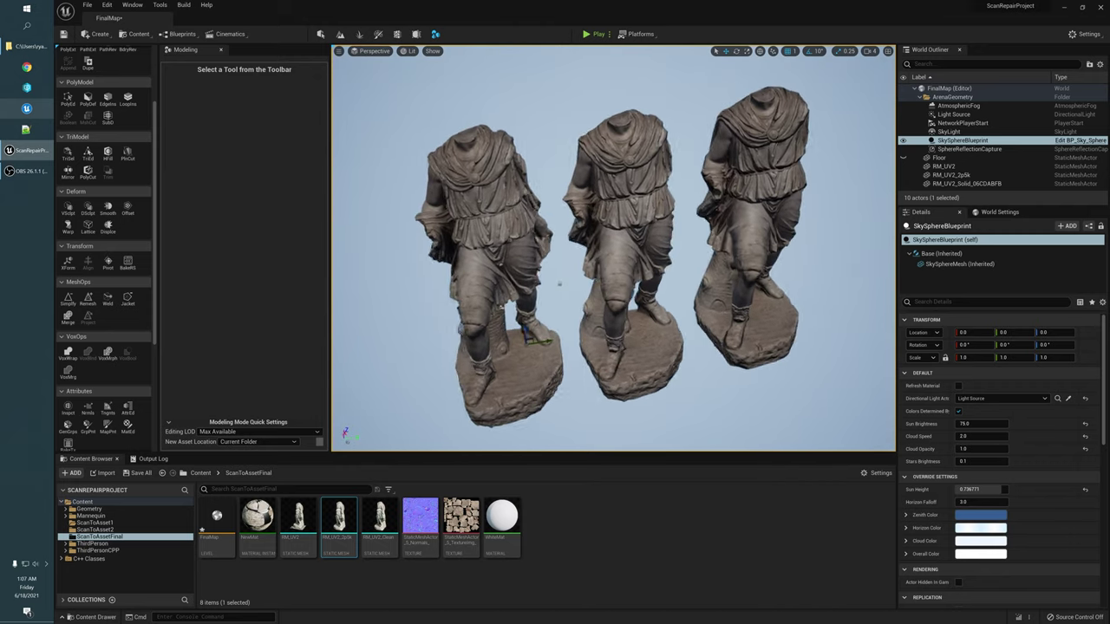